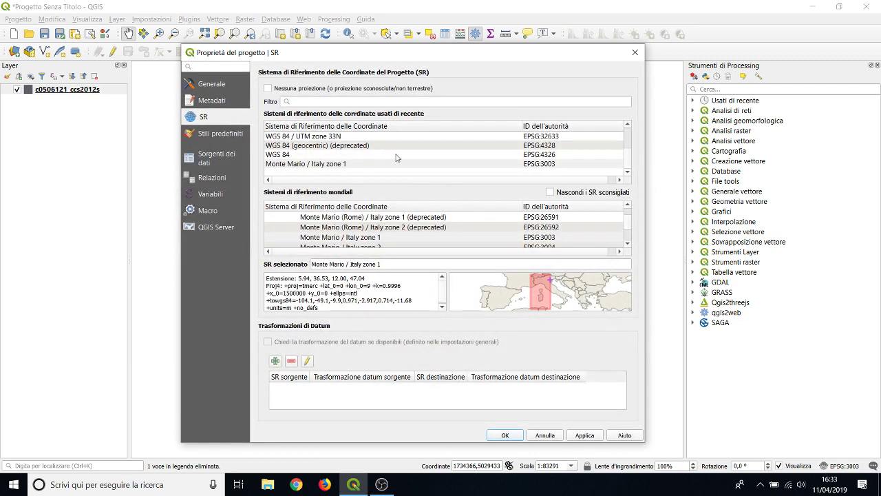
# Set the project's coordinate reference system to WGS 84 (EPSG:4326).
pyautogui.click(324, 156)
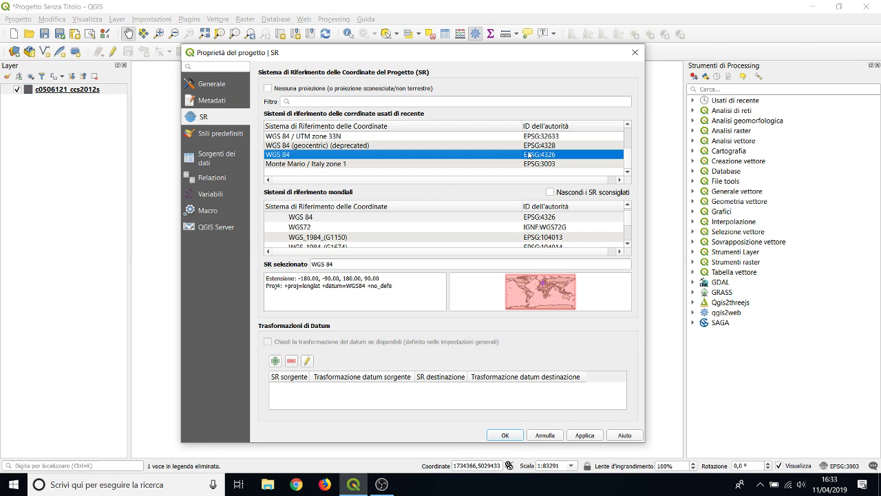
pyautogui.click(596, 435)
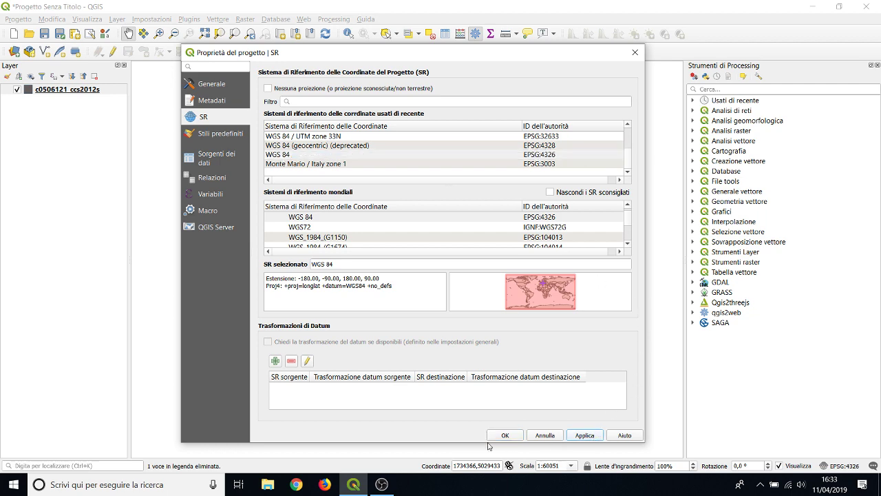
pyautogui.click(518, 435)
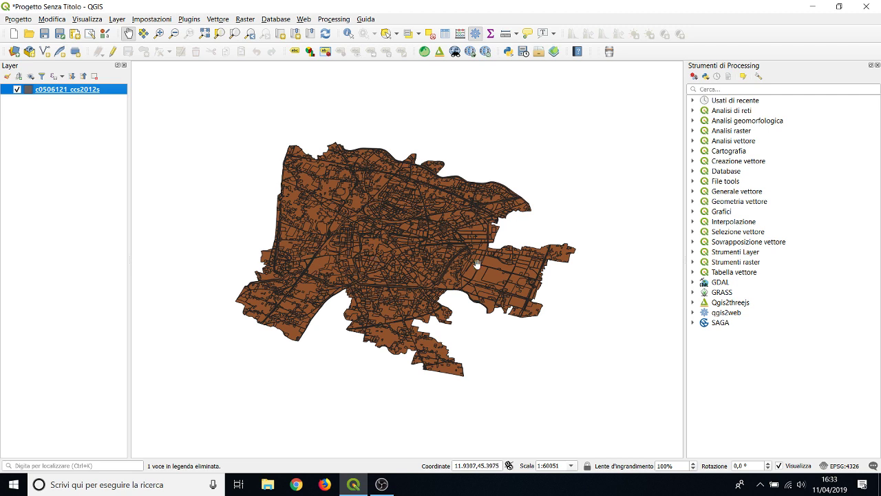
pyautogui.rightClick(94, 92)
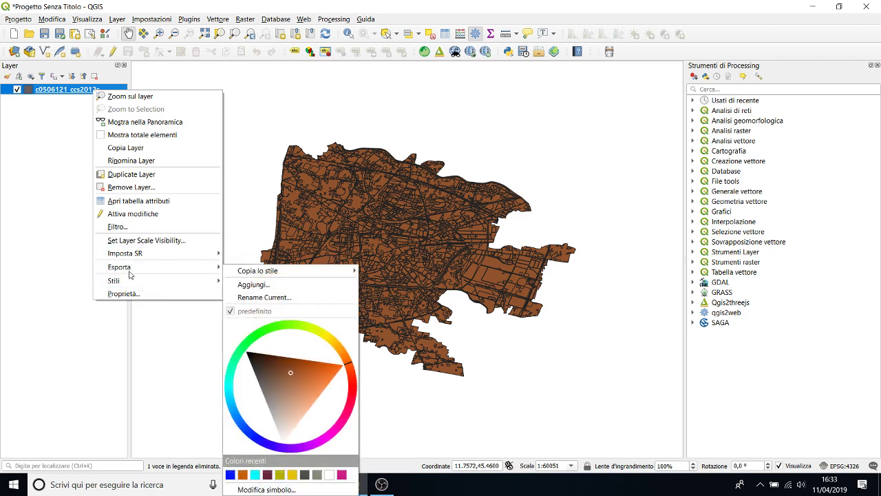
pyautogui.click(48, 138)
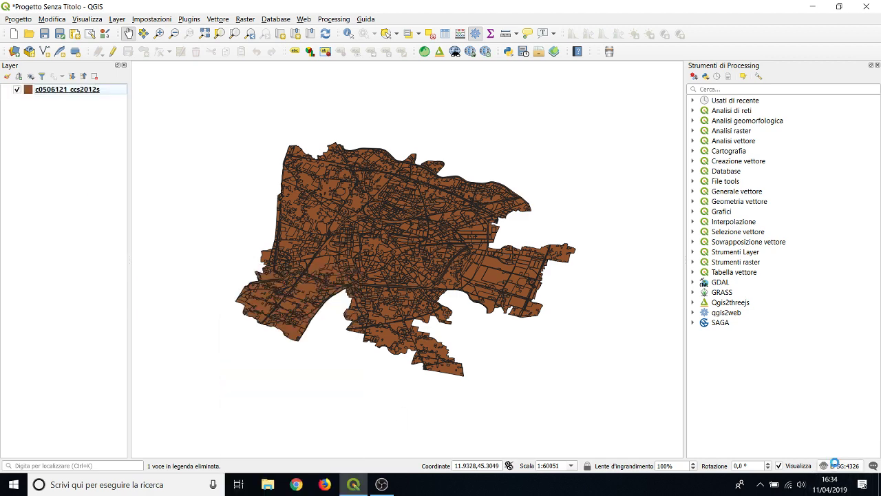
# Filter the coordinate reference systems by 3857 and set the project to WGS 84 / Pseudo-Mercator (EPSG:3857).
pyautogui.click(852, 466)
pyautogui.click(350, 100)
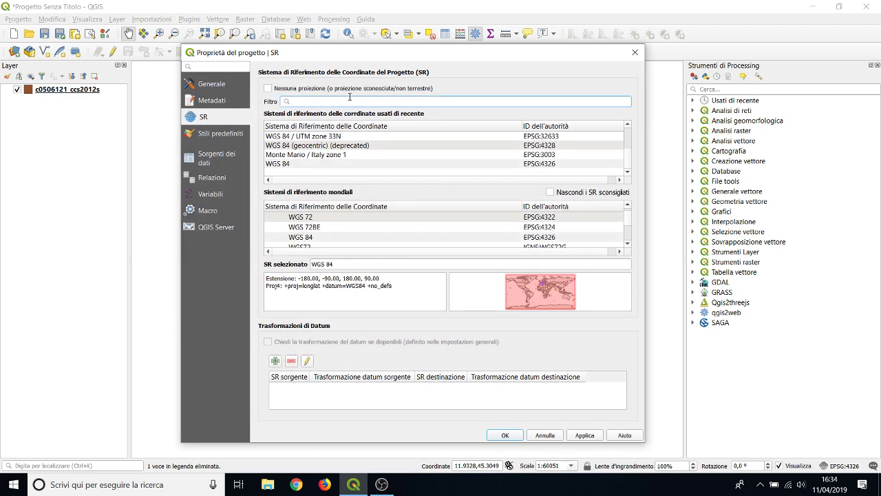
pyautogui.write('385')
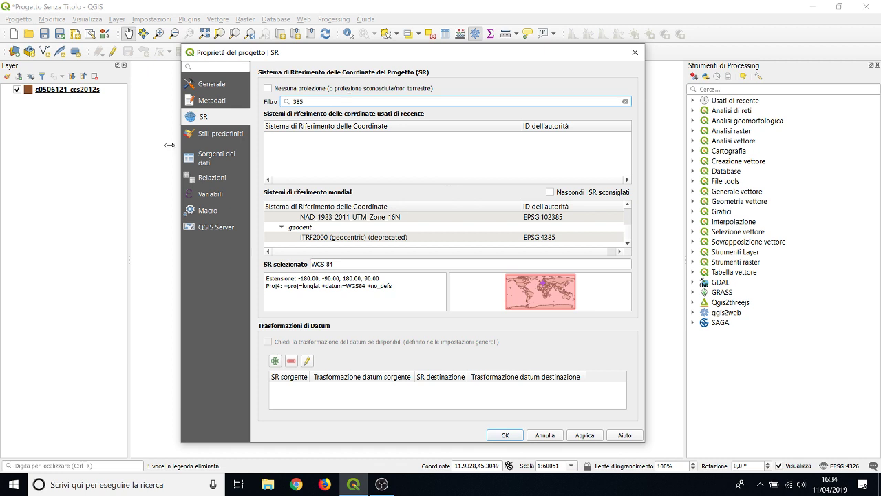
pyautogui.write('7')
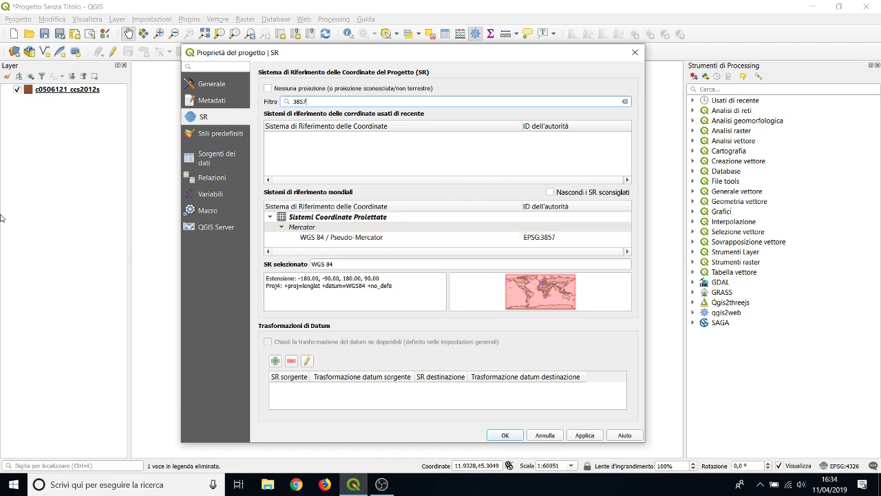
pyautogui.click(383, 237)
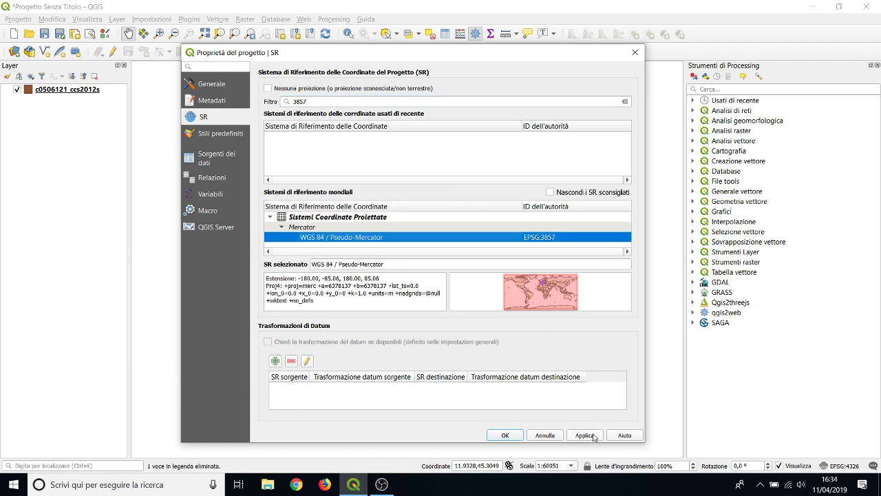
pyautogui.click(594, 435)
pyautogui.click(491, 436)
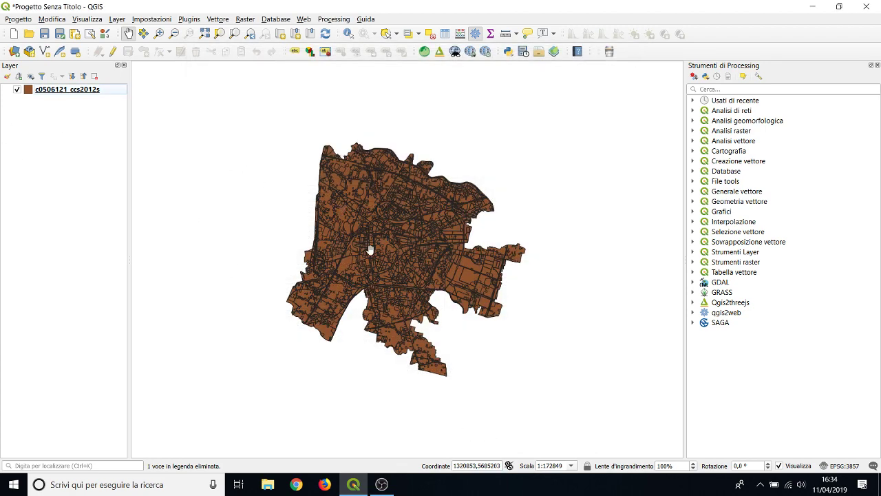
pyautogui.scroll(-1, 370, 250)
pyautogui.scroll(3, 371, 250)
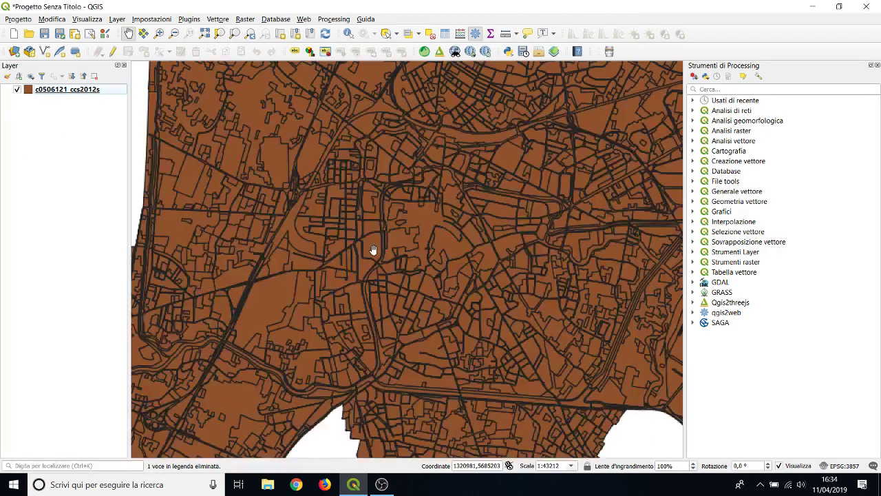
pyautogui.scroll(-2, 372, 250)
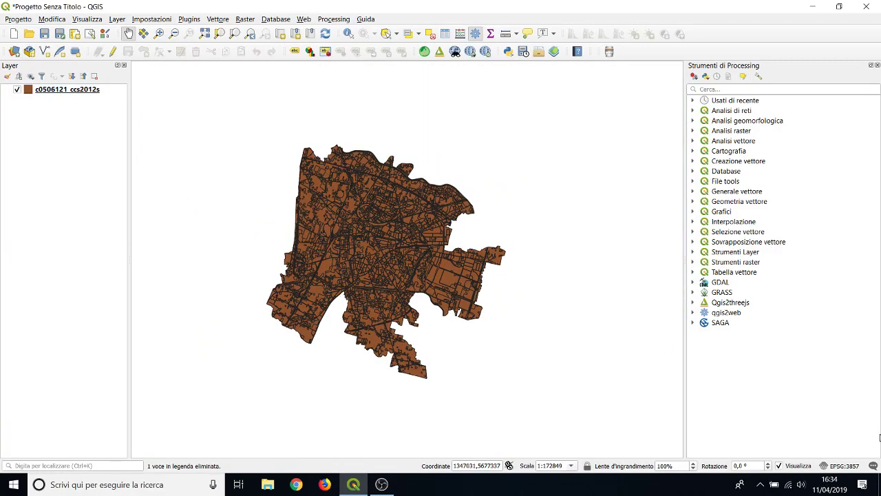
# Set the project's coordinate reference system to Monte Mario / Italy zone 1 (EPSG:3003).
pyautogui.click(844, 465)
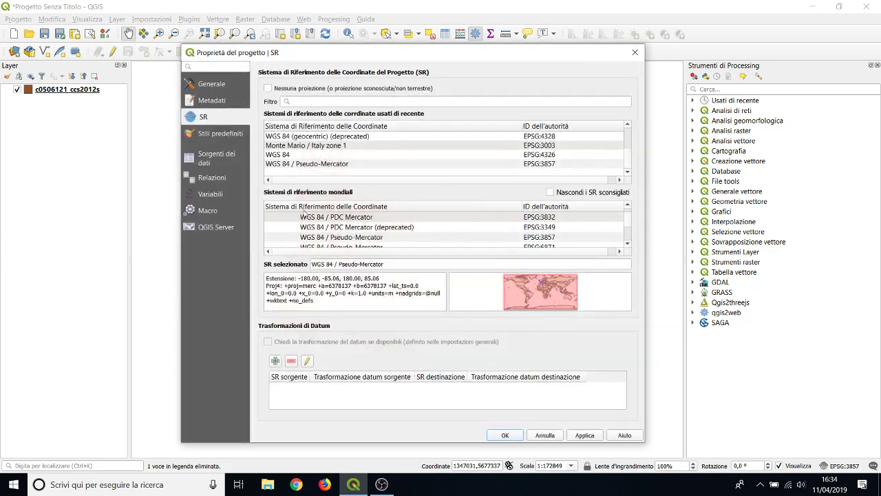
pyautogui.click(290, 146)
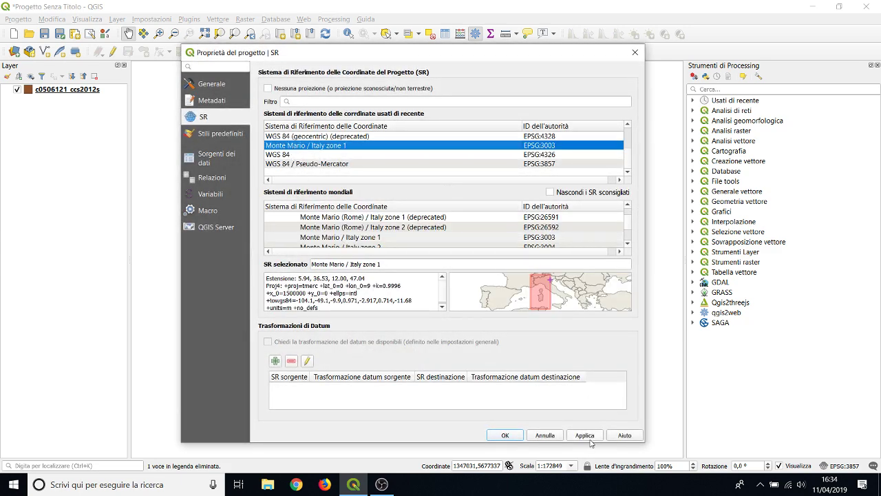
pyautogui.moveTo(455, 57); pyautogui.dragTo(750, 23)
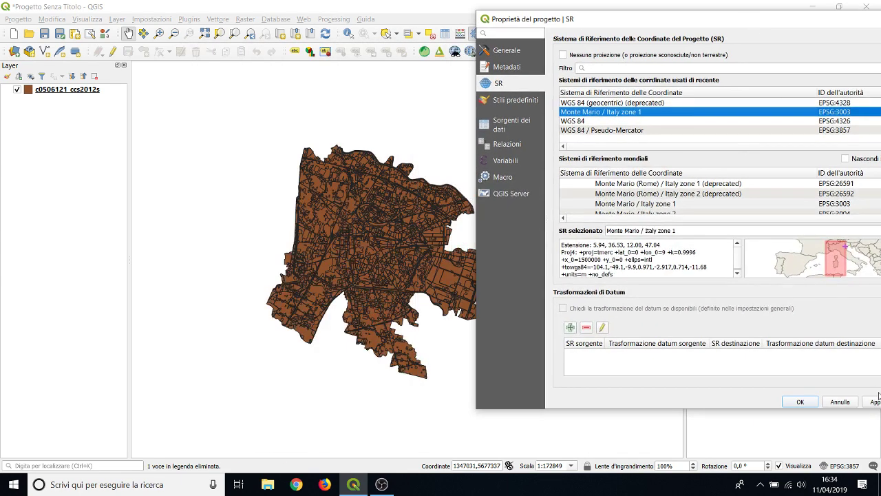
pyautogui.click(877, 401)
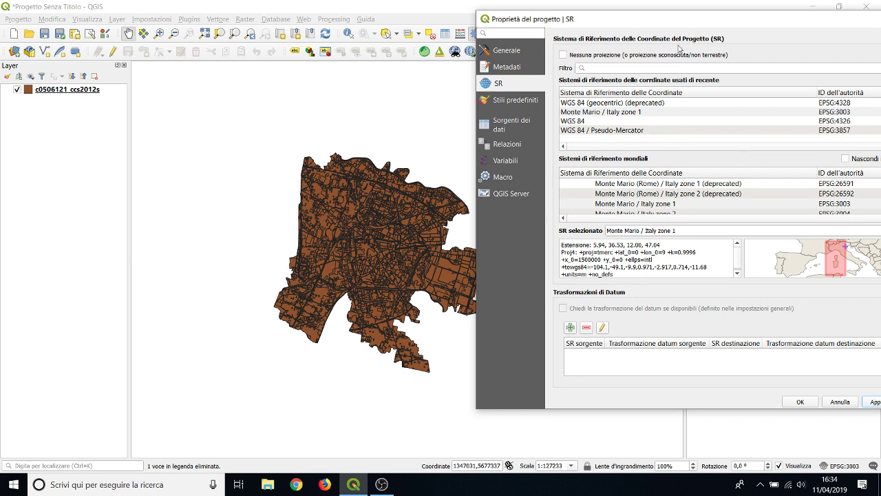
pyautogui.click(641, 113)
pyautogui.click(877, 402)
pyautogui.click(797, 402)
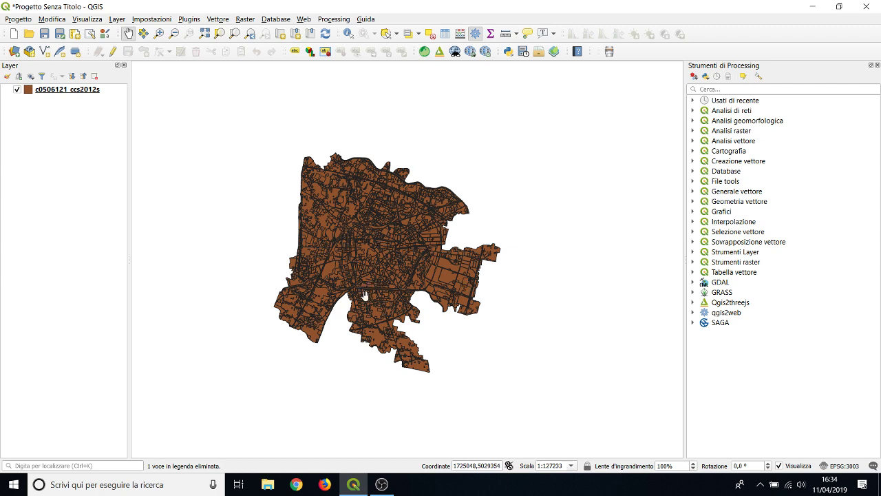
pyautogui.scroll(1, 331, 249)
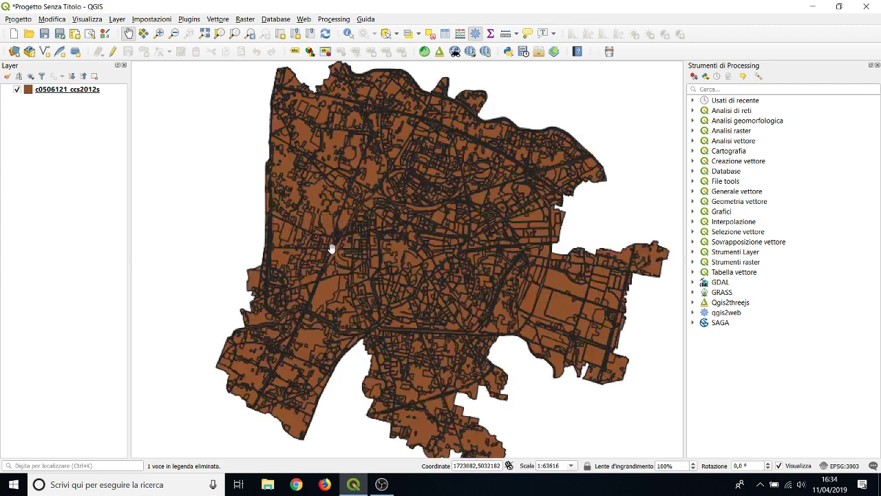
pyautogui.moveTo(366, 240); pyautogui.dragTo(337, 222)
pyautogui.scroll(1, 333, 220)
pyautogui.scroll(-1, 333, 220)
pyautogui.scroll(-1, 333, 220)
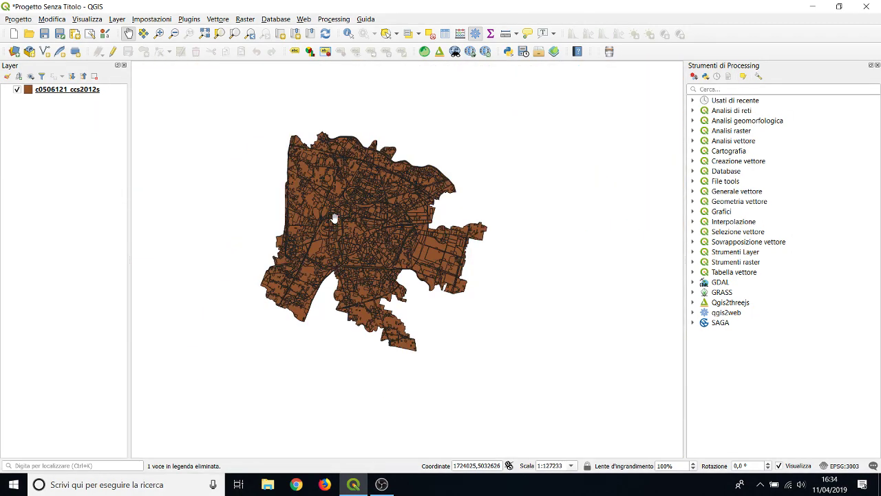
pyautogui.moveTo(333, 219); pyautogui.dragTo(358, 230)
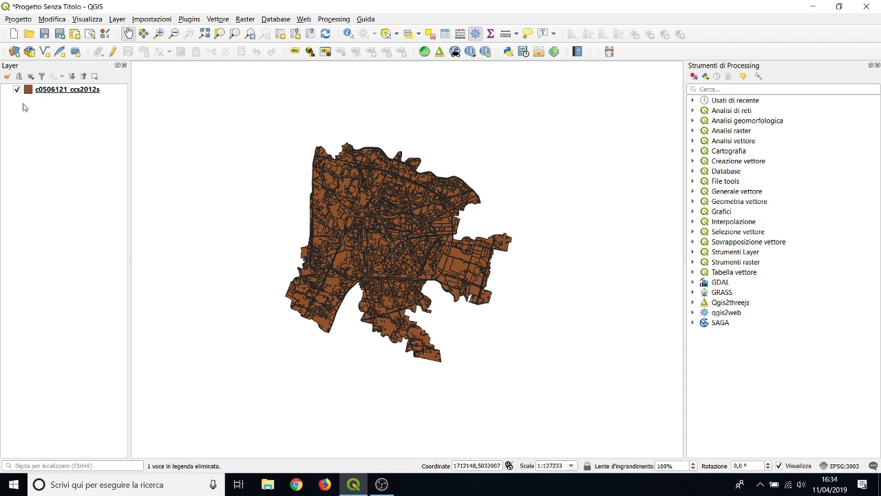
# Compare WGS 84, WGS 84 / Pseudo-Mercator and Monte Mario / Italy zone 1 in the project's reference system settings, keeping Monte Mario / Italy zone 1.
pyautogui.click(76, 93)
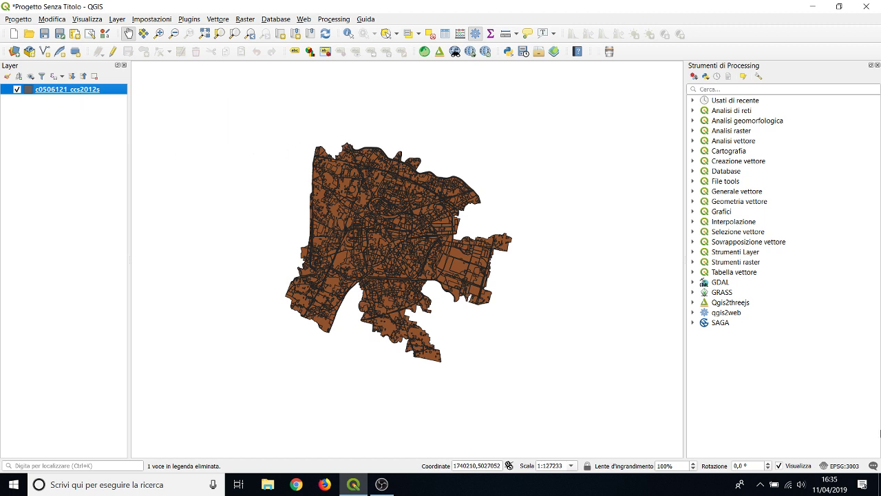
pyautogui.click(836, 467)
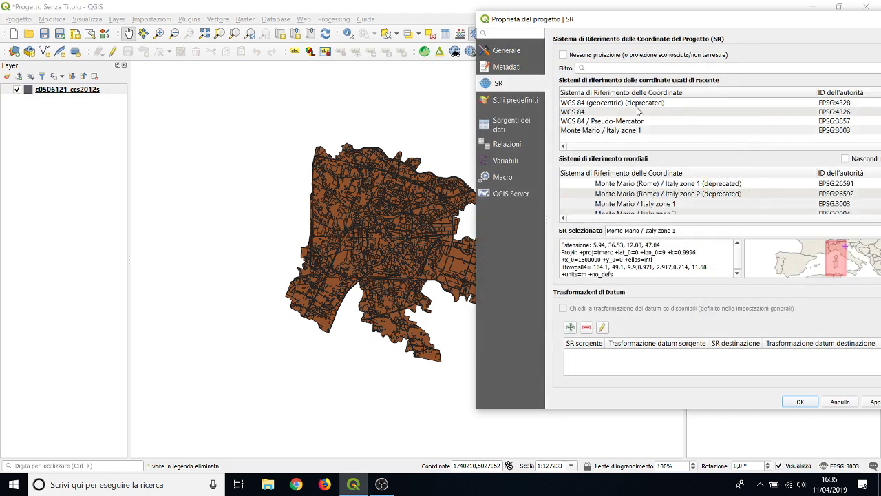
pyautogui.moveTo(621, 19); pyautogui.dragTo(303, 28)
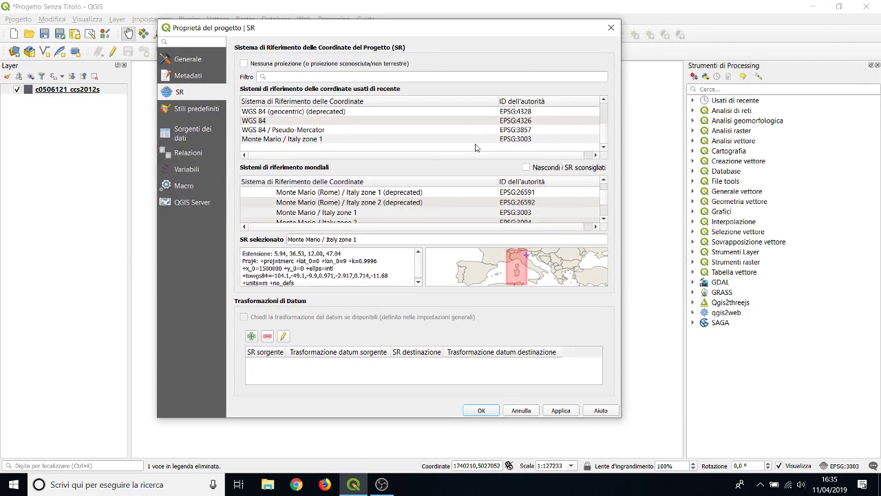
pyautogui.click(311, 139)
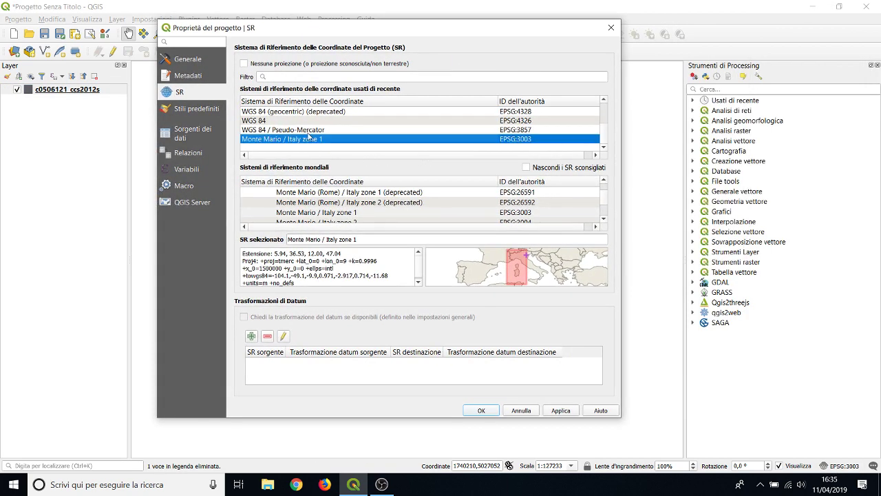
pyautogui.click(305, 130)
pyautogui.click(282, 125)
pyautogui.click(283, 130)
pyautogui.click(290, 139)
pyautogui.click(285, 121)
pyautogui.click(286, 130)
pyautogui.click(292, 139)
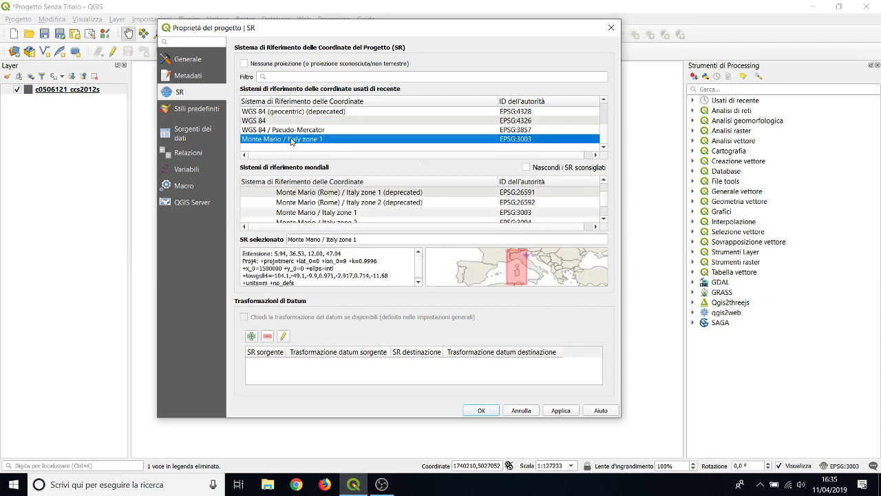
pyautogui.click(294, 131)
pyautogui.click(295, 122)
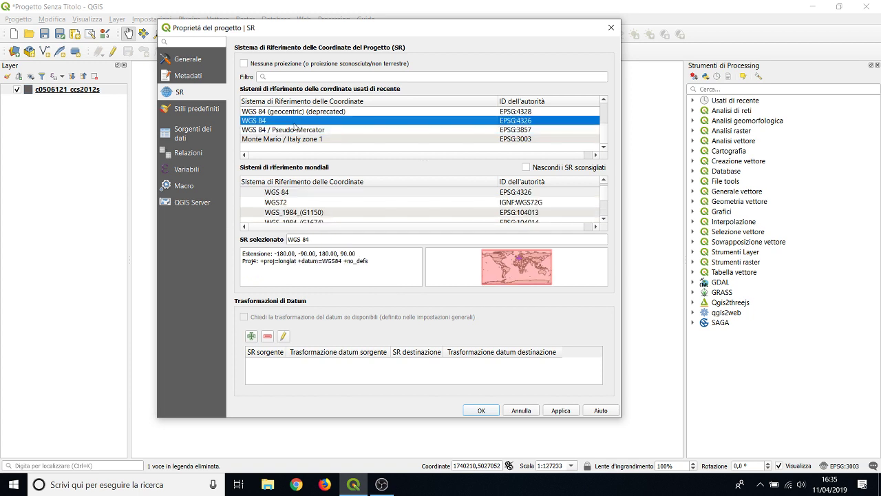
pyautogui.click(298, 130)
pyautogui.click(311, 139)
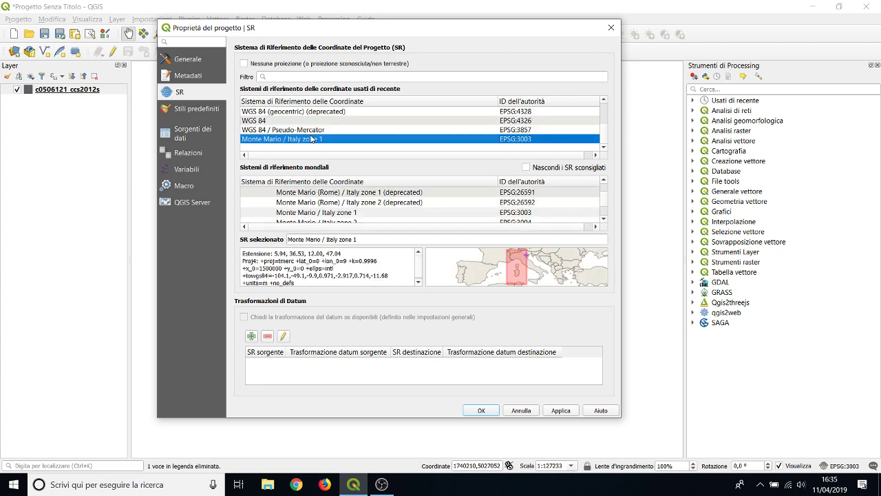
pyautogui.click(481, 410)
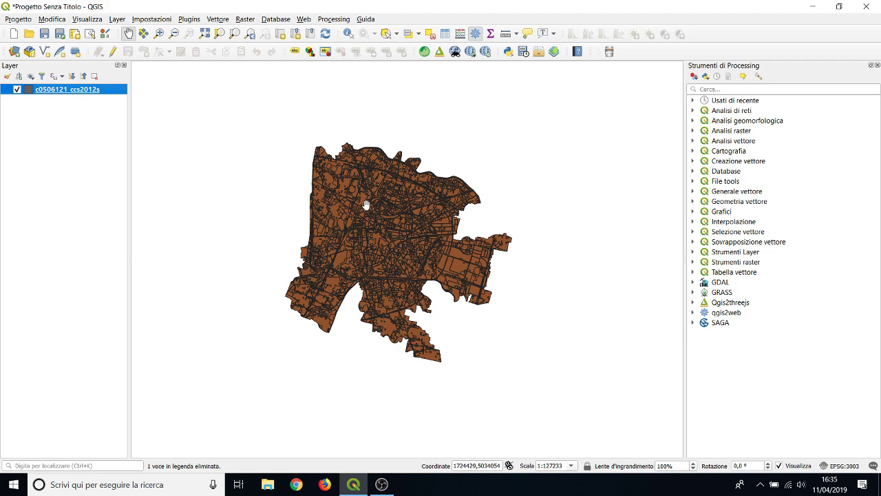
pyautogui.scroll(2, 365, 204)
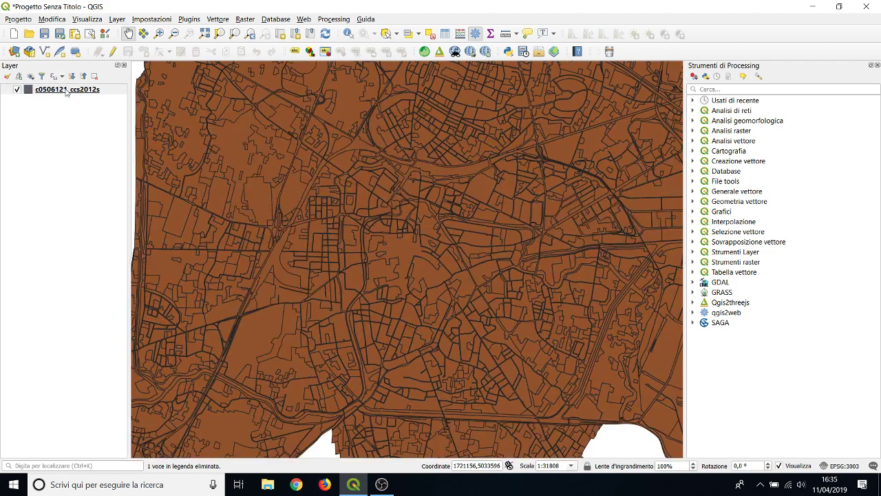
pyautogui.rightClick(66, 91)
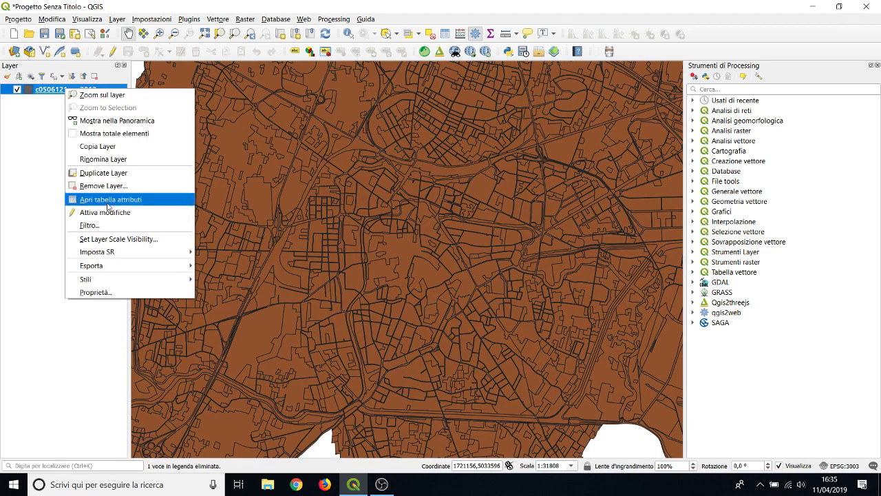
pyautogui.moveTo(122, 269)
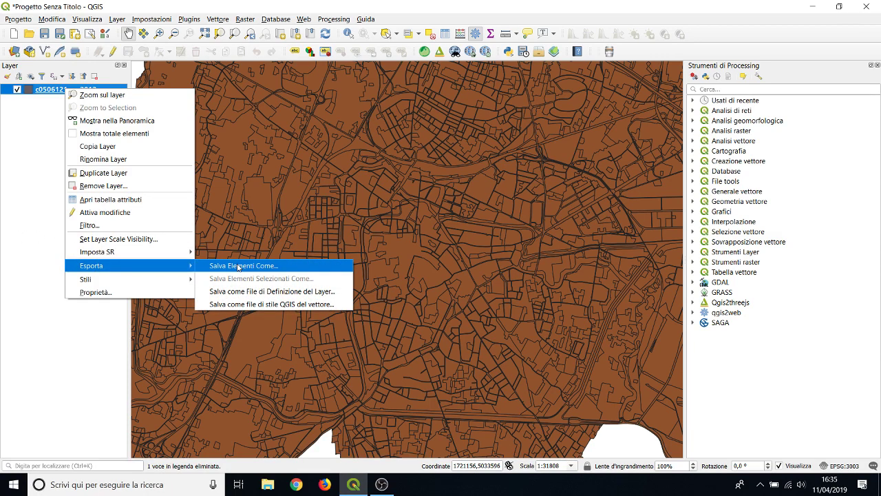
pyautogui.click(43, 255)
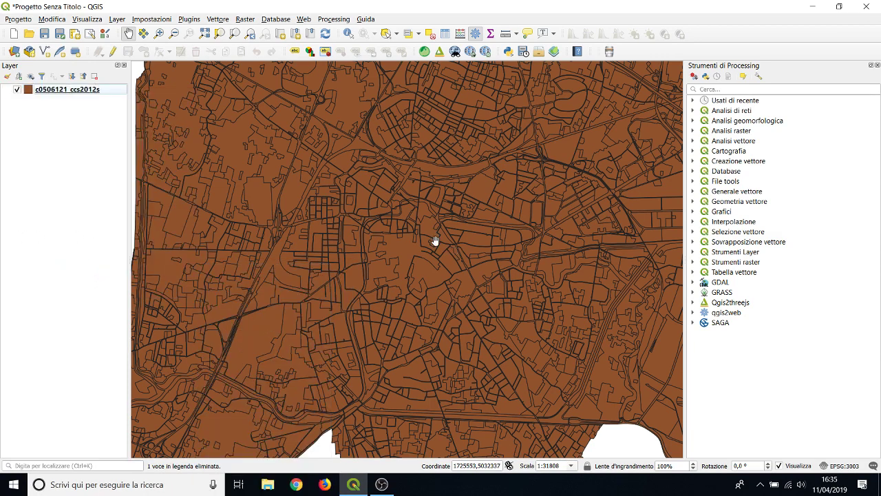
pyautogui.scroll(-1, 434, 237)
pyautogui.scroll(1, 433, 237)
pyautogui.scroll(1, 368, 222)
pyautogui.scroll(-2, 367, 222)
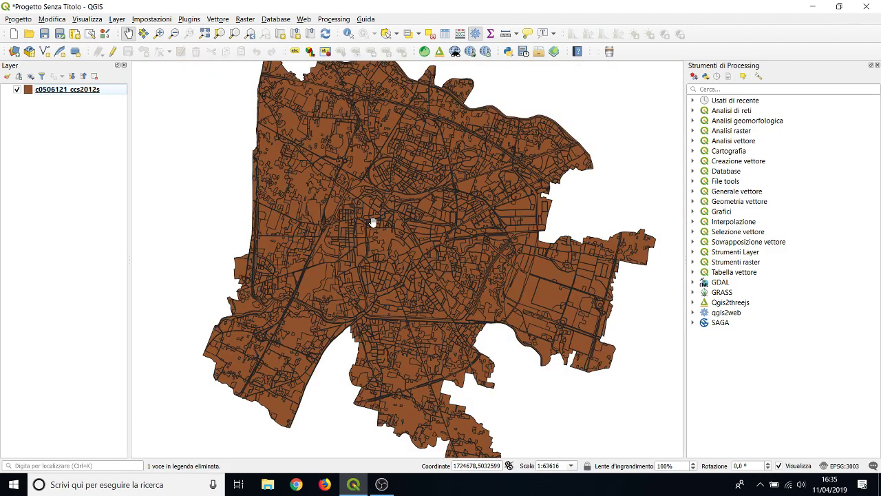
pyautogui.scroll(-2, 372, 223)
pyautogui.scroll(2, 372, 224)
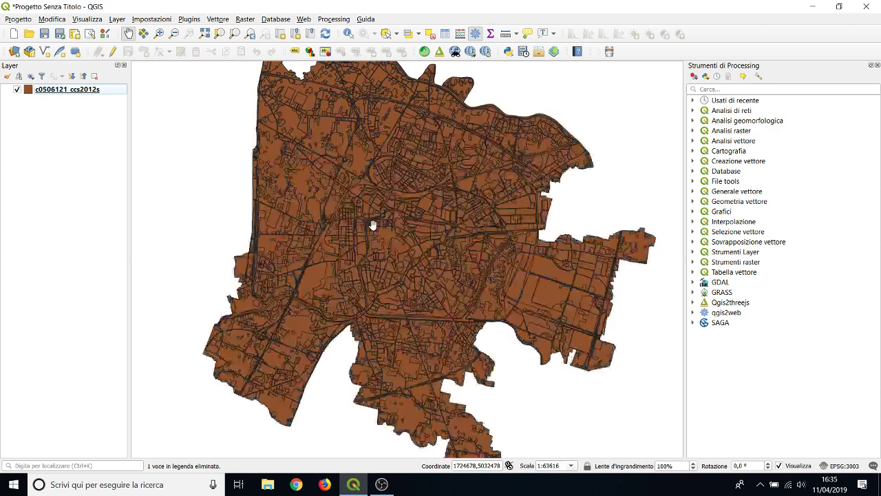
pyautogui.scroll(-1, 372, 224)
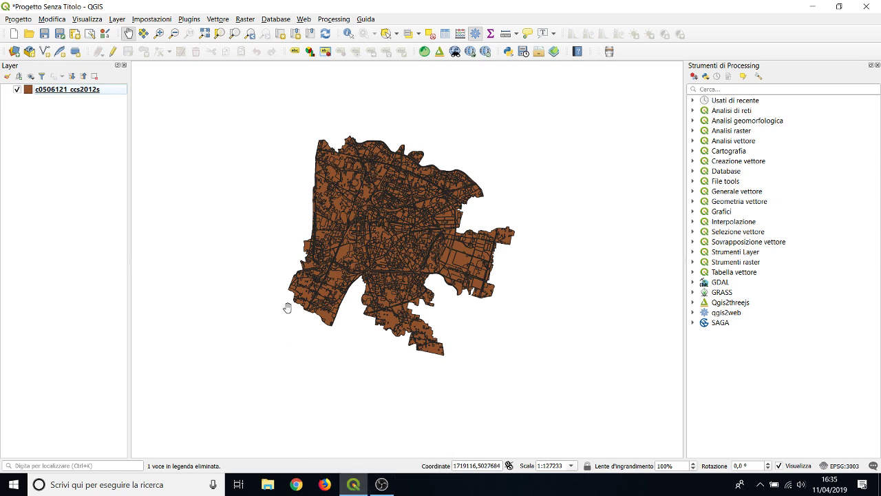
pyautogui.moveTo(384, 278); pyautogui.dragTo(395, 275)
pyautogui.scroll(-1, 388, 246)
pyautogui.scroll(2, 388, 244)
pyautogui.scroll(-1, 388, 242)
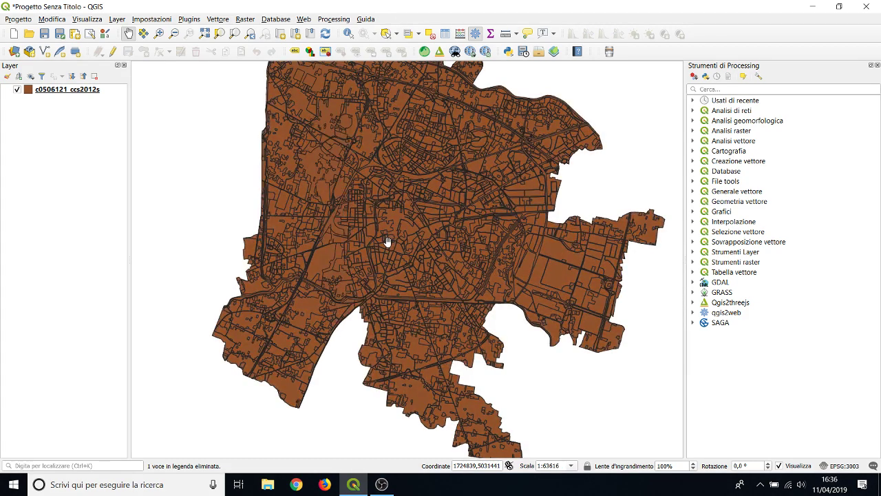
pyautogui.click(398, 34)
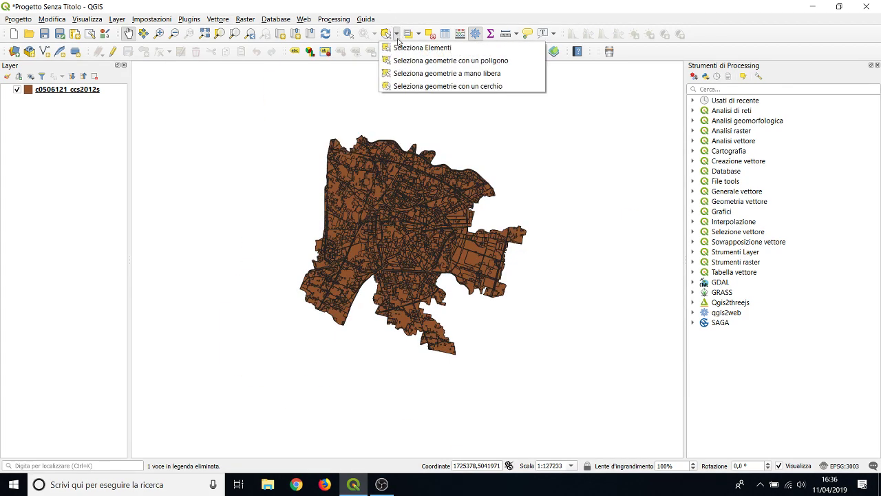
pyautogui.click(397, 38)
pyautogui.click(398, 36)
pyautogui.click(398, 36)
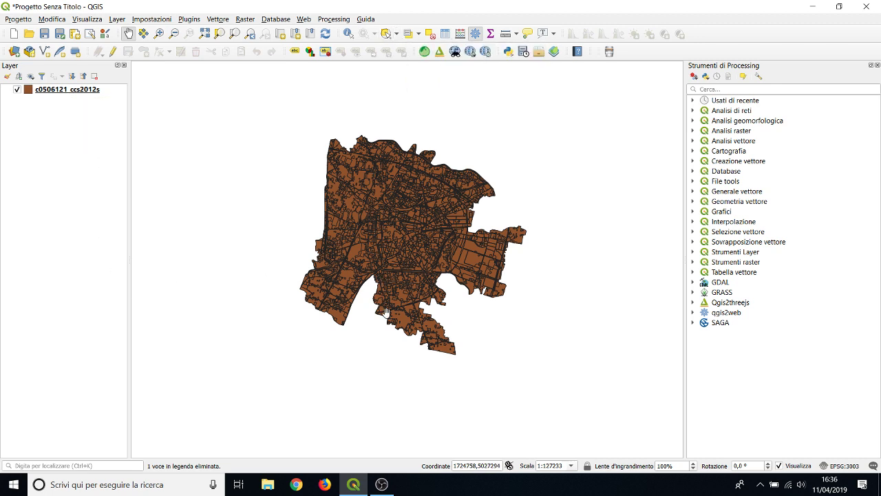
# Review the coordinate reference systems offered for exporting the c0506121_ccs2012s layer as an ESRI shapefile, then close without exporting.
pyautogui.rightClick(59, 90)
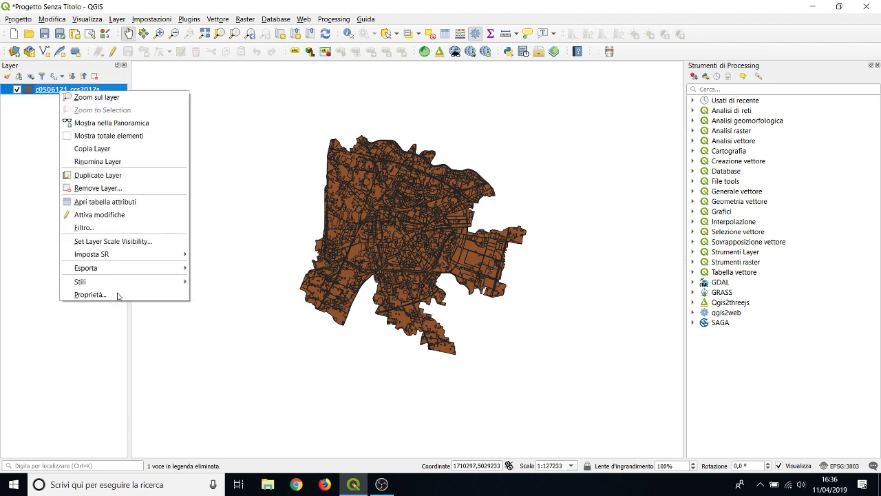
pyautogui.moveTo(106, 271)
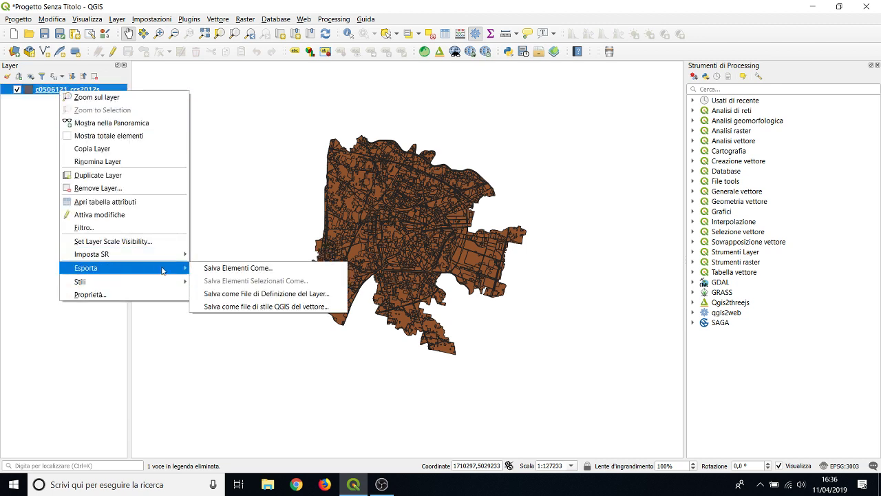
pyautogui.click(230, 269)
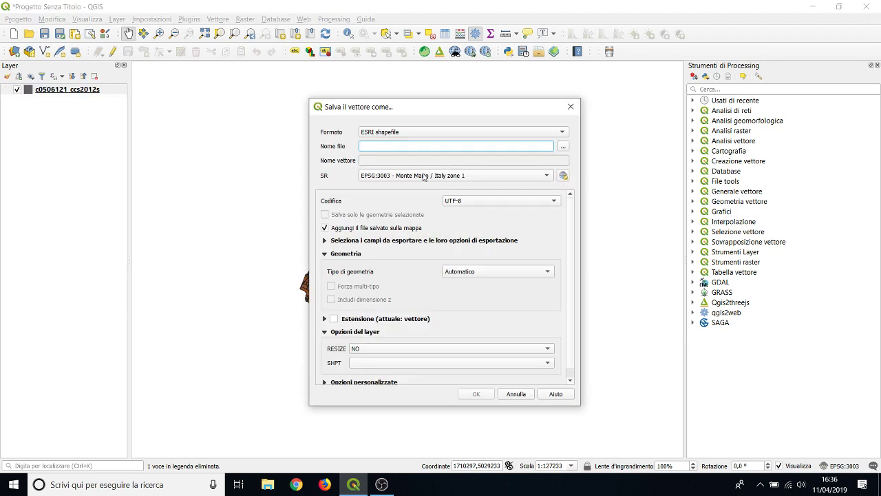
pyautogui.click(422, 173)
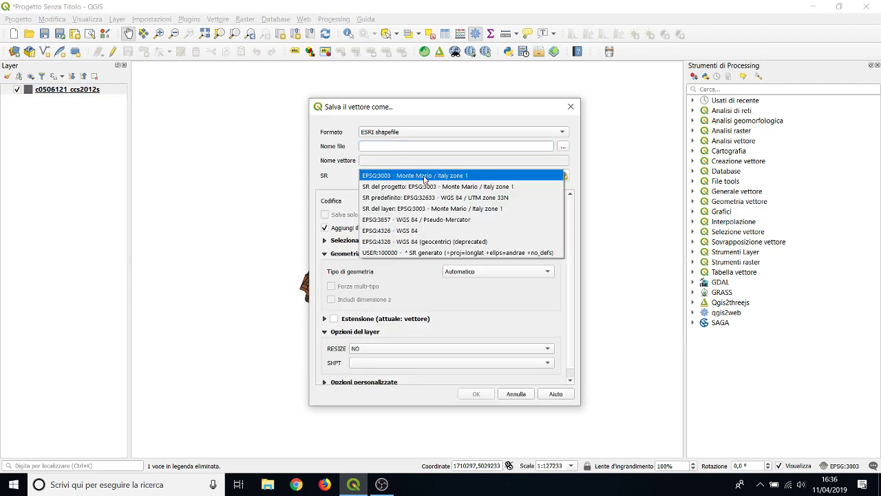
pyautogui.click(575, 110)
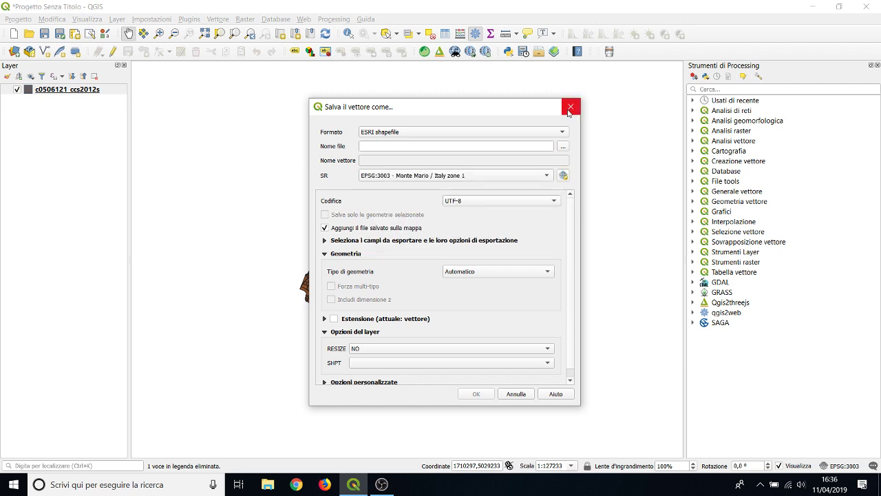
pyautogui.click(565, 110)
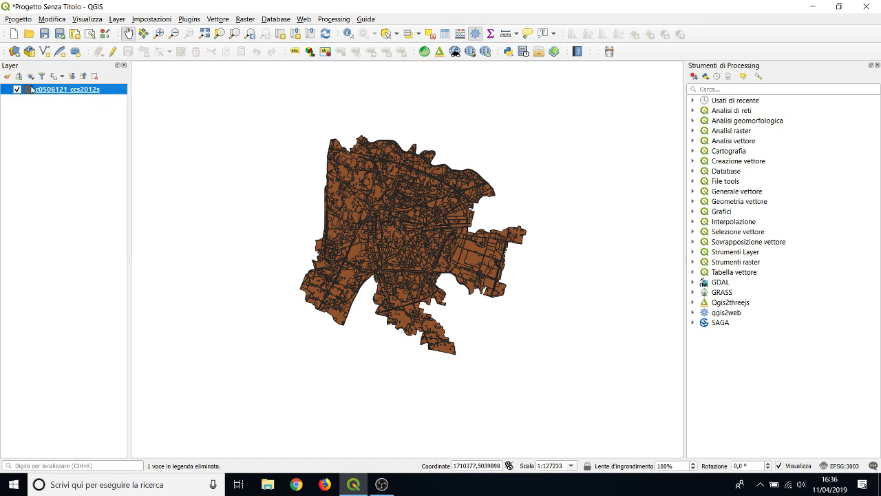
pyautogui.rightClick(31, 89)
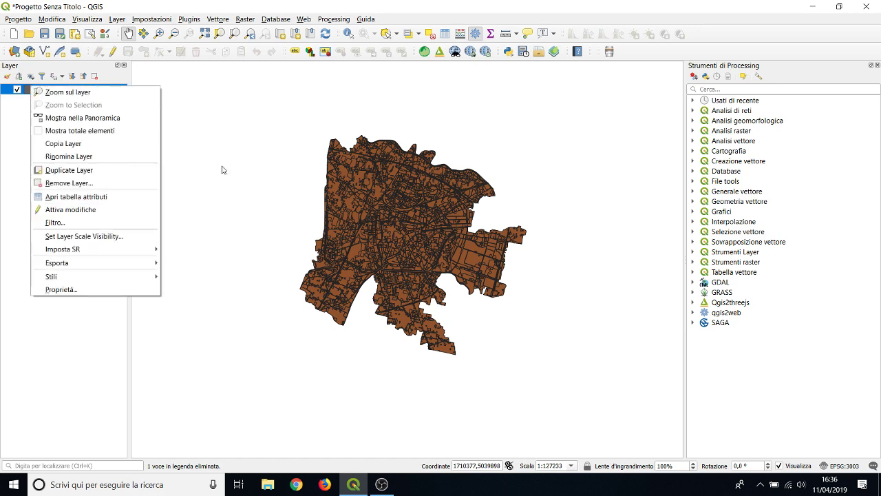
pyautogui.click(267, 125)
pyautogui.moveTo(360, 256); pyautogui.dragTo(360, 218)
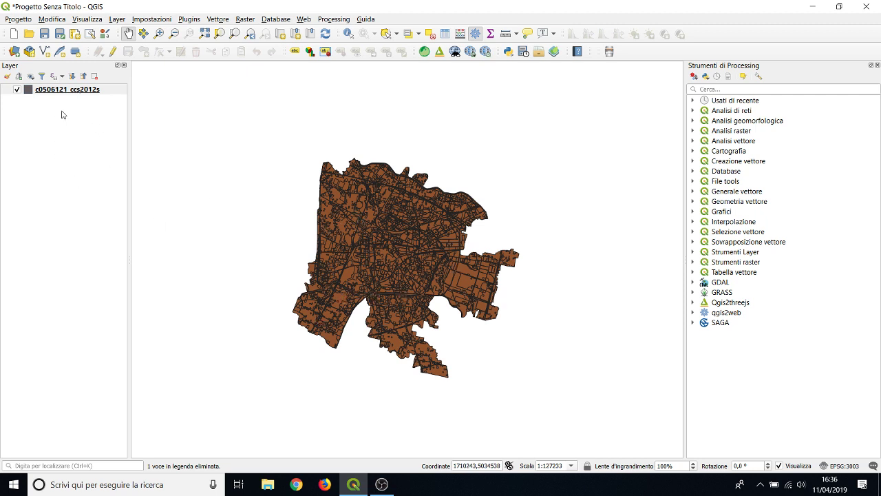
# Open the attribute table of c0506121_ccs2012s, examine its fields and records, and close it.
pyautogui.rightClick(62, 88)
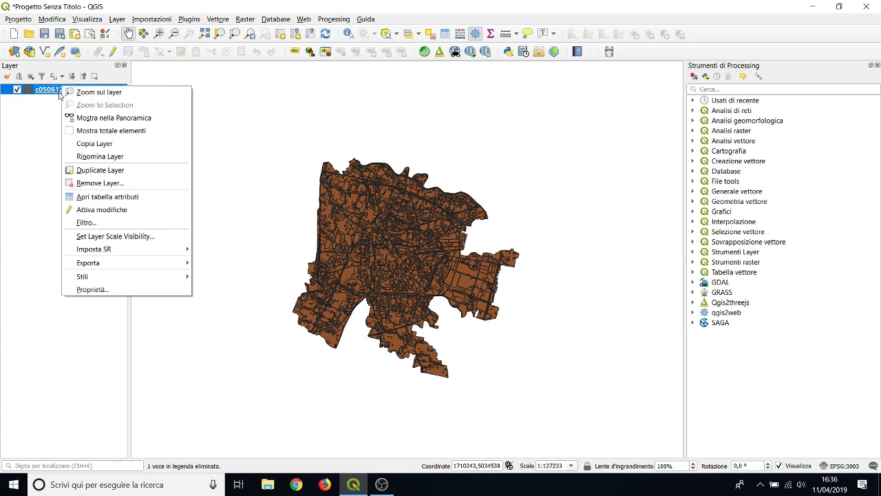
pyautogui.click(113, 199)
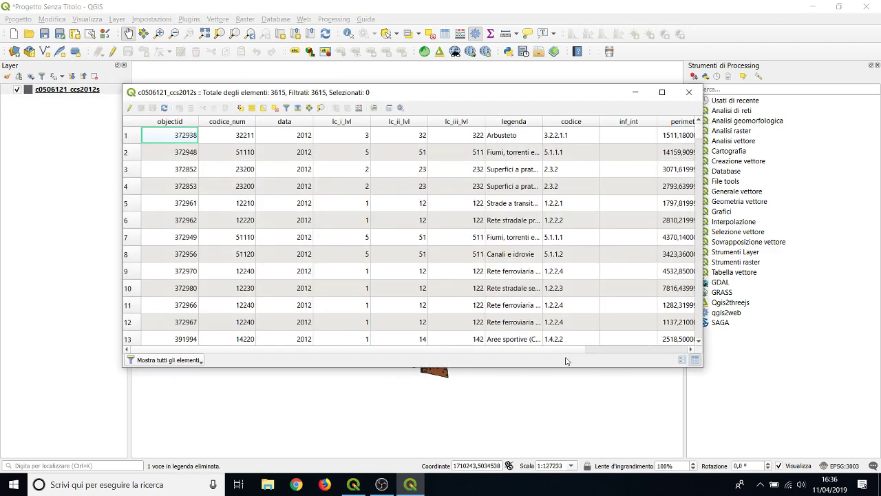
pyautogui.hscroll(1, 587, 349)
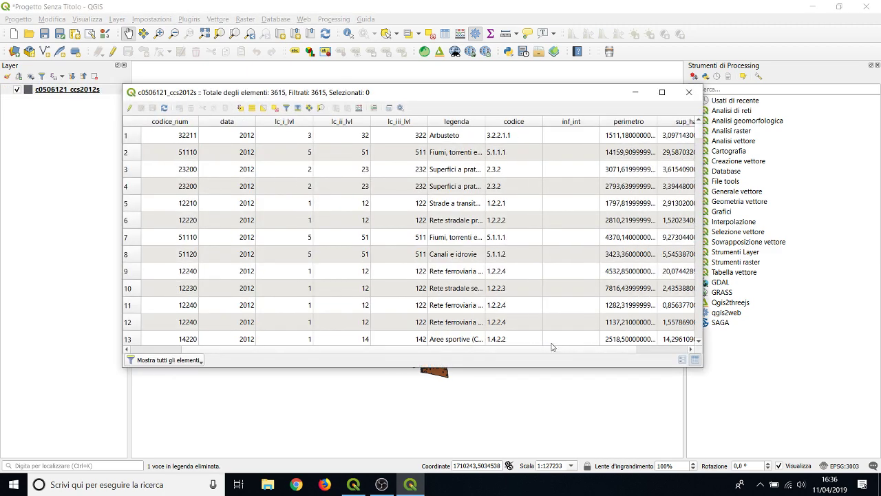
pyautogui.moveTo(698, 133); pyautogui.dragTo(699, 160)
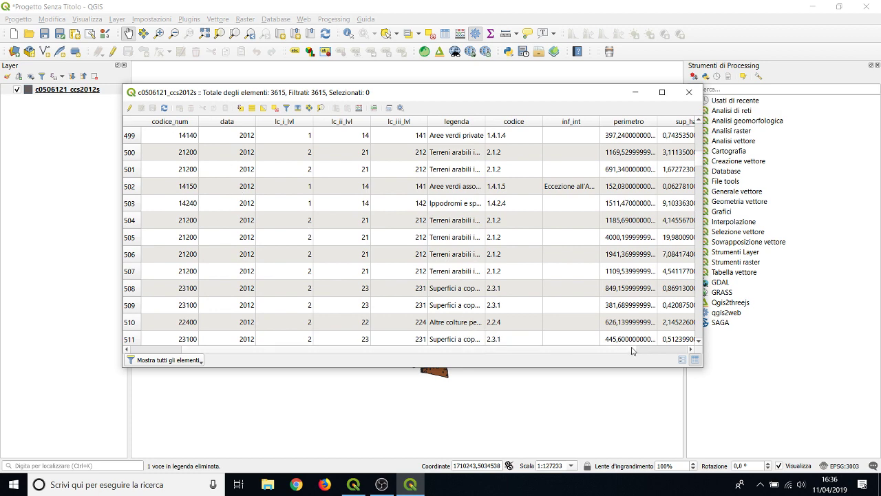
pyautogui.hscroll(1, 606, 349)
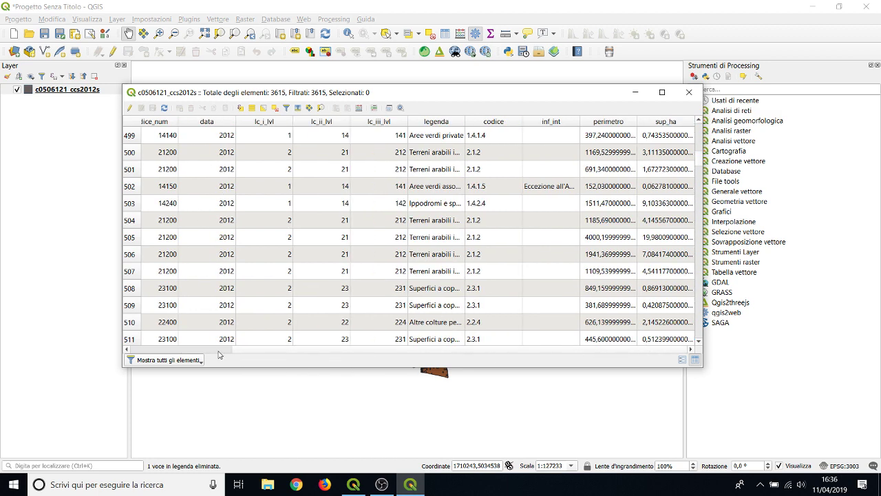
pyautogui.hscroll(-4, 234, 351)
pyautogui.scroll(2, 372, 192)
pyautogui.scroll(-20, 371, 196)
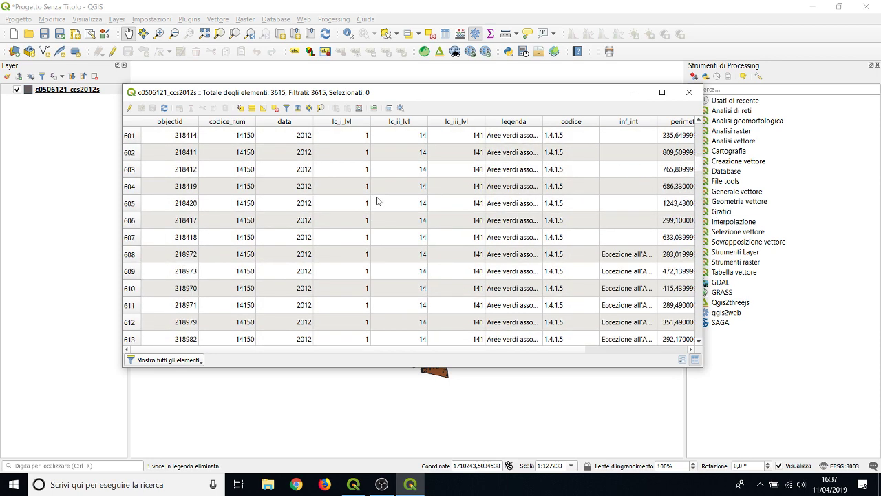
pyautogui.scroll(-8, 377, 200)
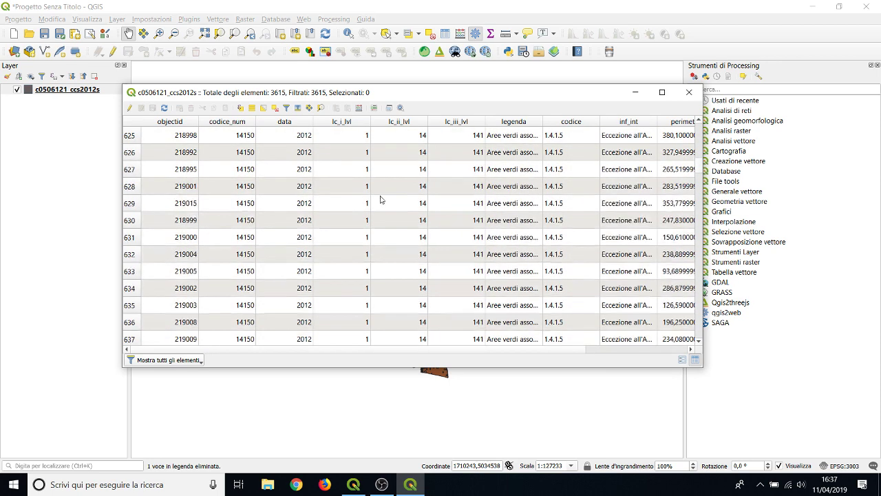
pyautogui.click(691, 95)
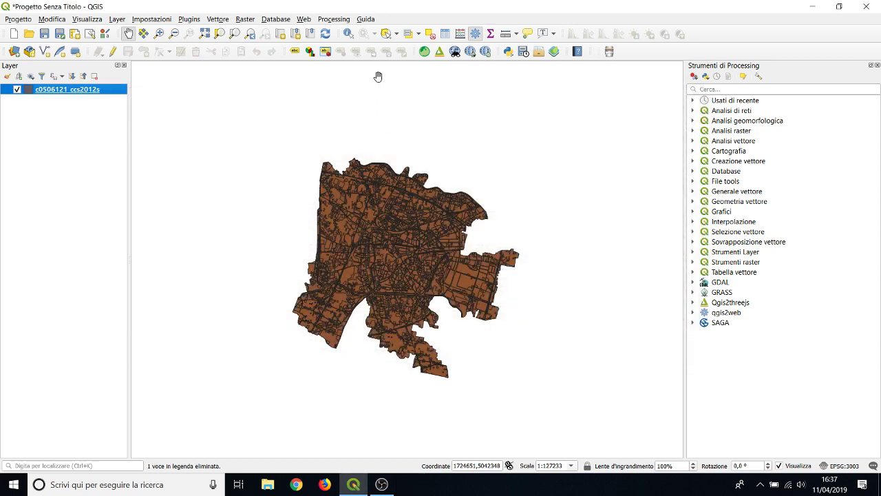
pyautogui.click(397, 33)
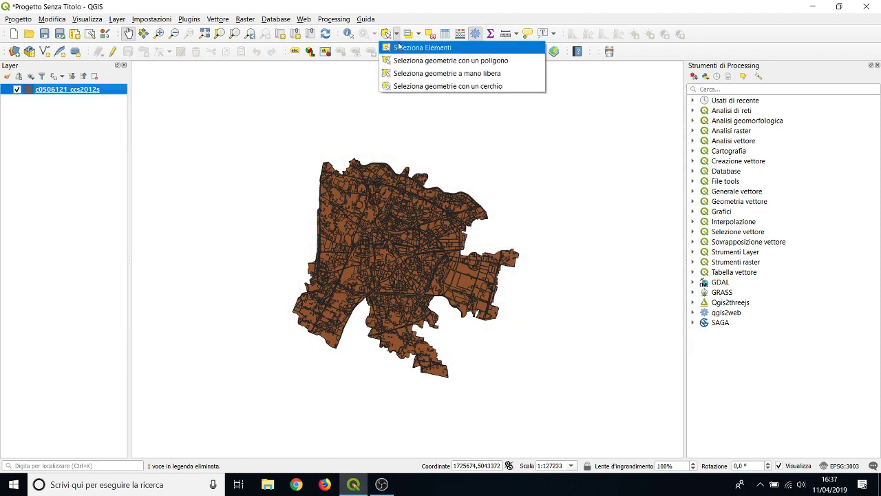
pyautogui.click(399, 46)
pyautogui.scroll(3, 379, 246)
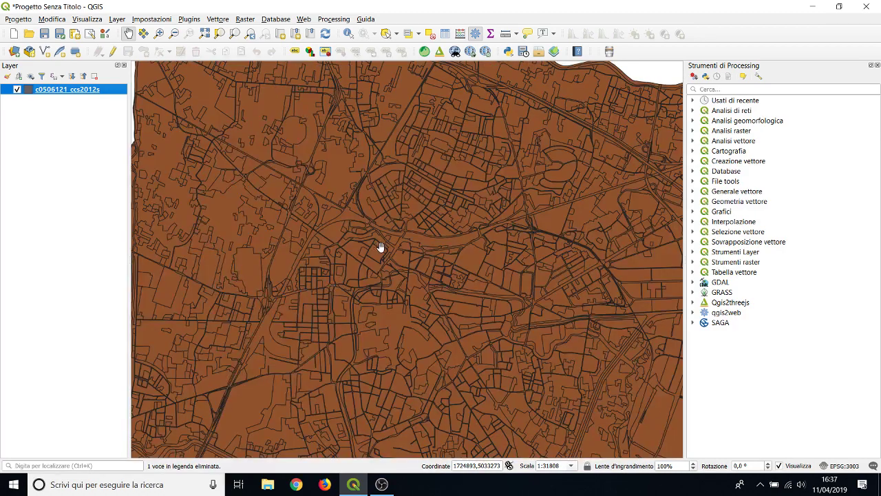
pyautogui.scroll(-1, 371, 248)
pyautogui.scroll(-1, 429, 242)
pyautogui.scroll(-1, 430, 241)
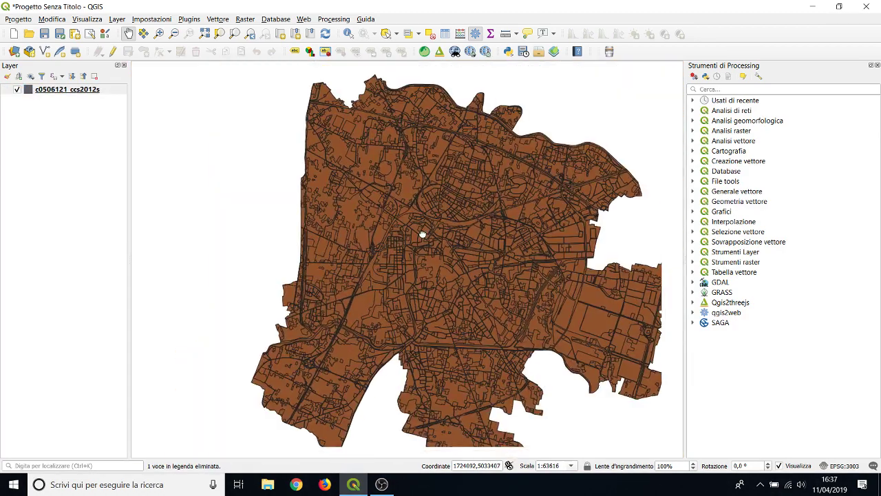
pyautogui.click(395, 34)
pyautogui.click(397, 34)
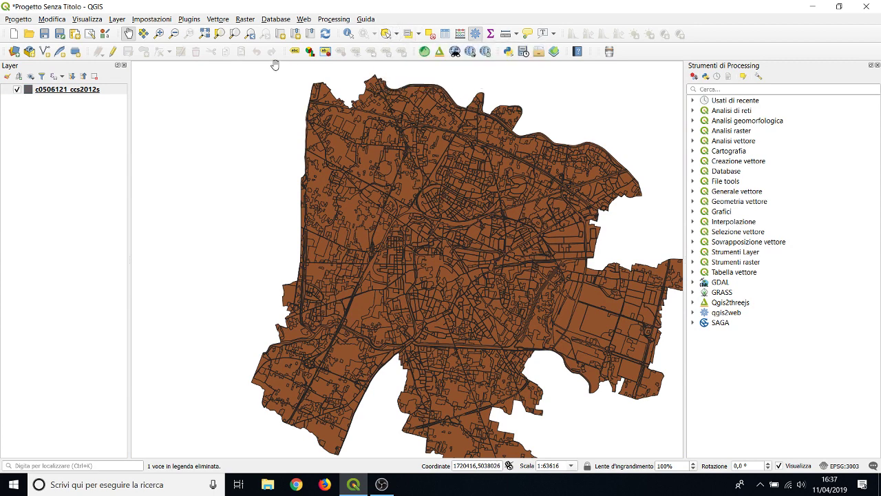
# Select one irregular polygon in the western part of the c0506121_ccs2012s layer with the Select Features tool.
pyautogui.click(397, 34)
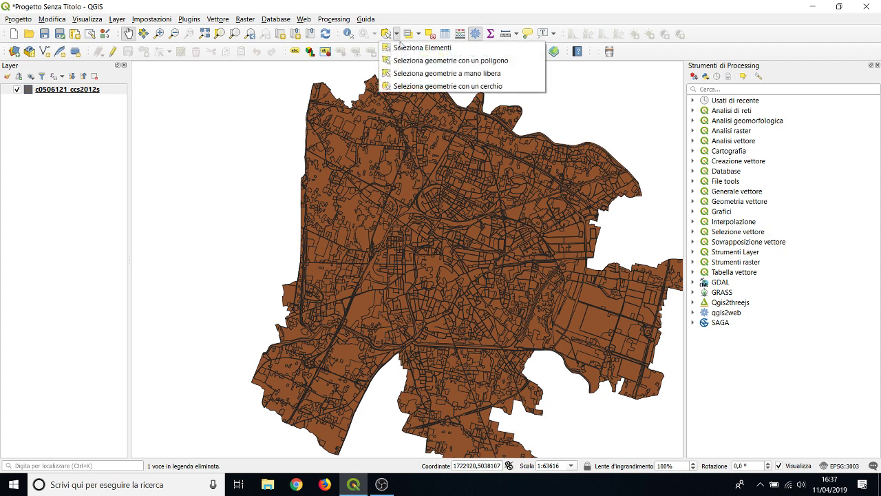
pyautogui.click(406, 50)
pyautogui.scroll(-1, 356, 223)
pyautogui.scroll(2, 355, 223)
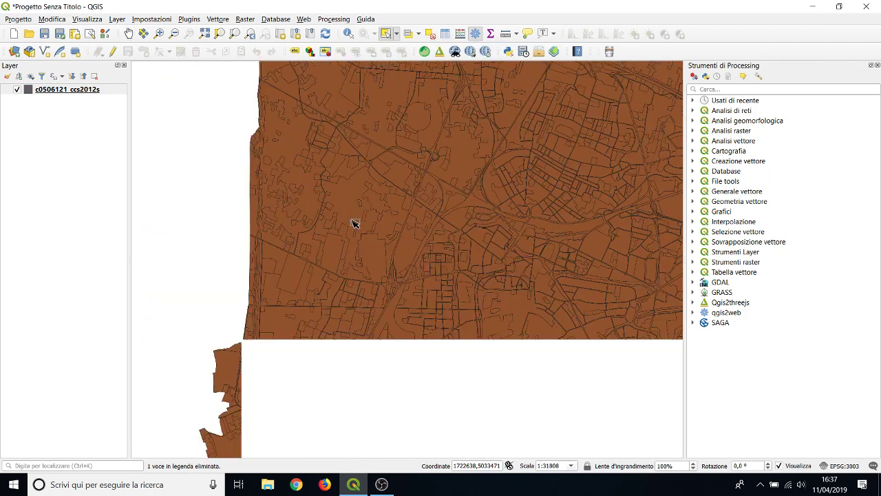
pyautogui.click(383, 258)
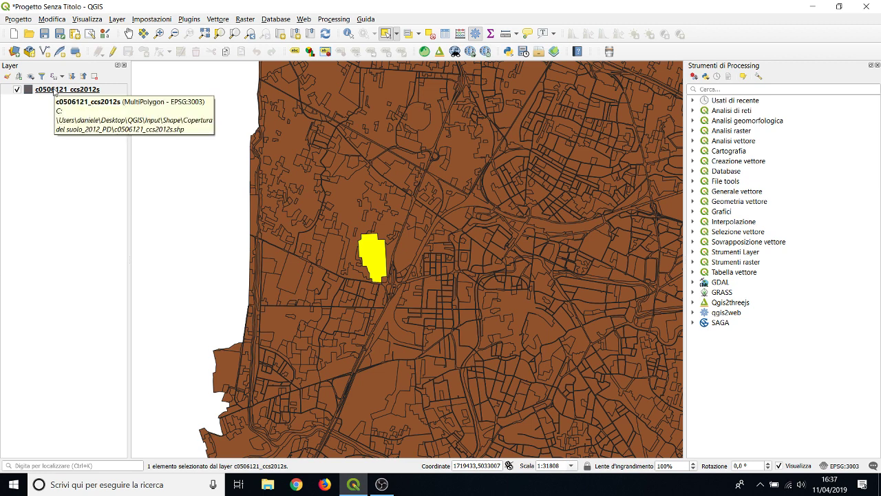
pyautogui.rightClick(54, 92)
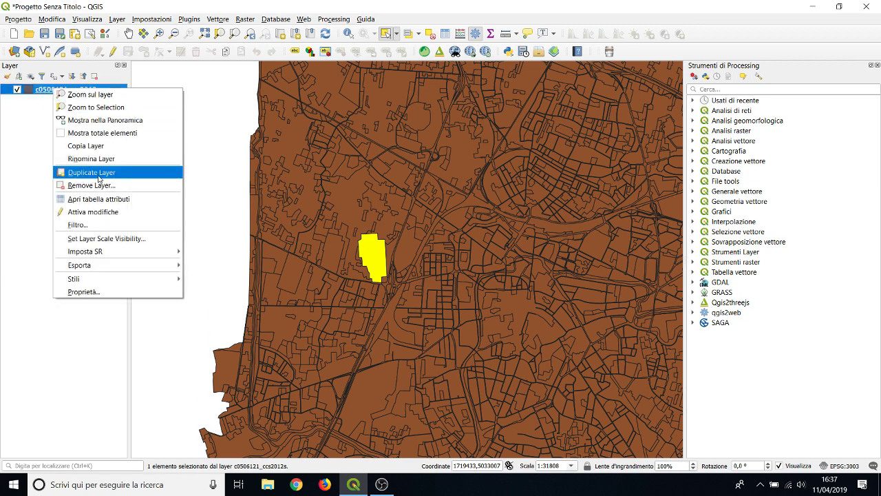
pyautogui.click(222, 131)
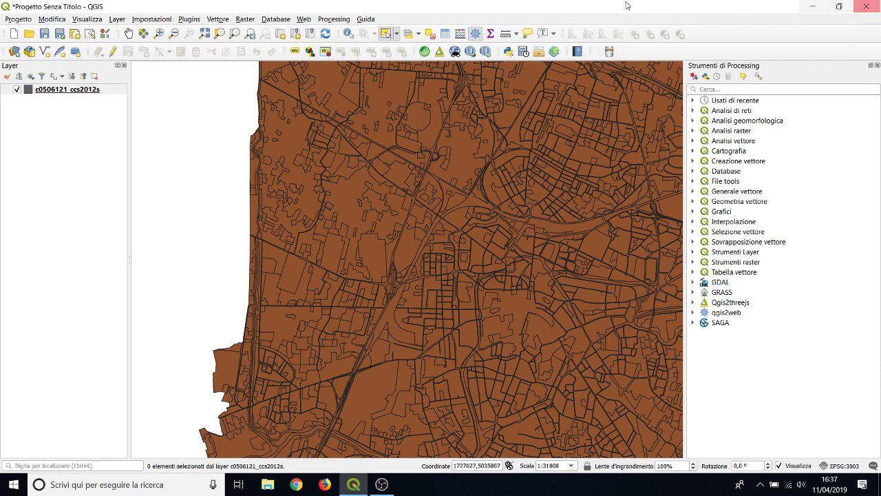
pyautogui.click(368, 260)
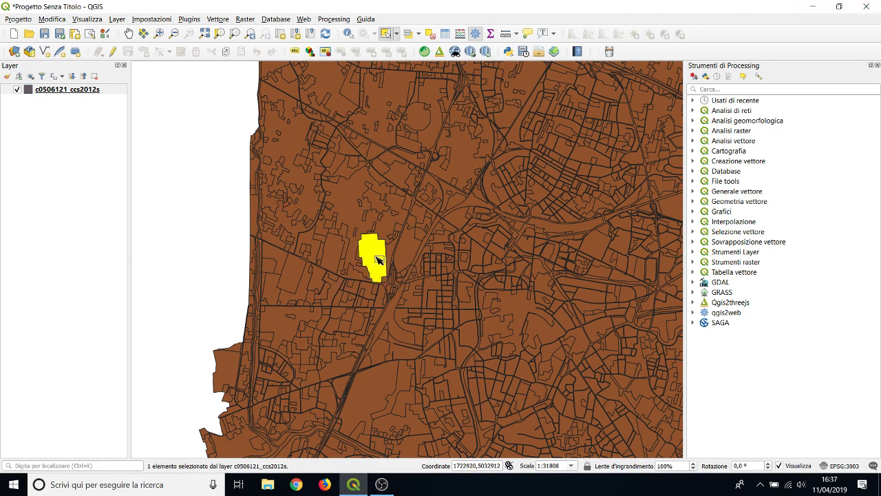
# Show only the selected features in the c0506121_ccs2012s attribute table, inspect the selected polygon's attributes, and close the table.
pyautogui.rightClick(38, 91)
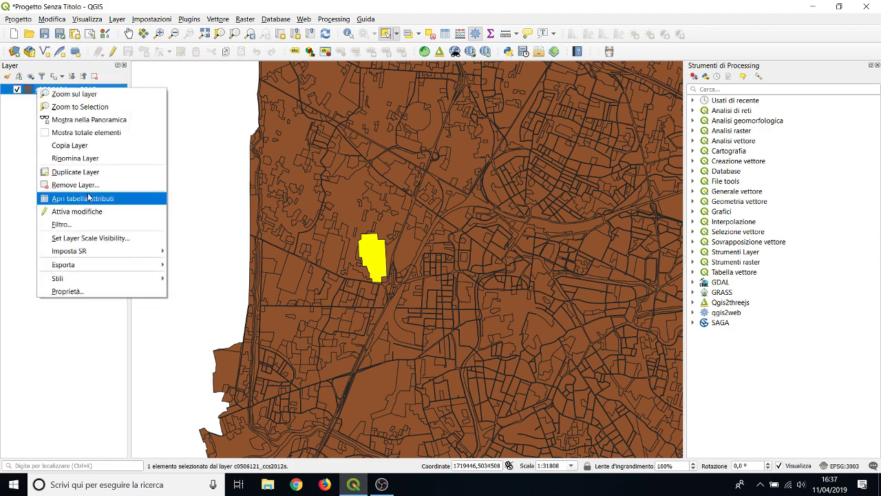
pyautogui.click(87, 197)
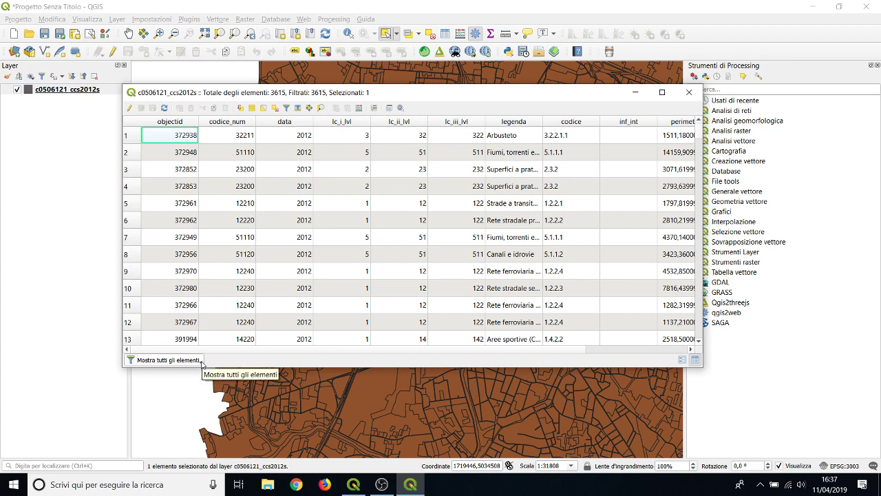
pyautogui.click(202, 362)
pyautogui.click(208, 385)
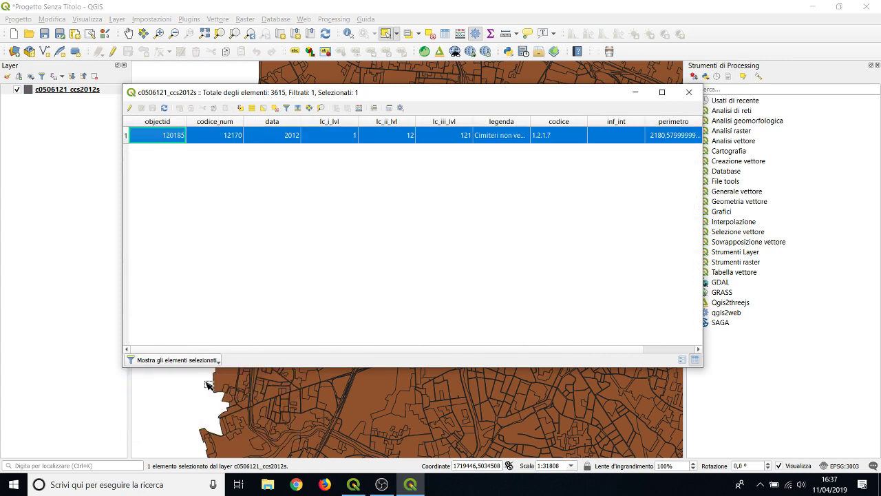
pyautogui.moveTo(365, 92); pyautogui.dragTo(433, 99)
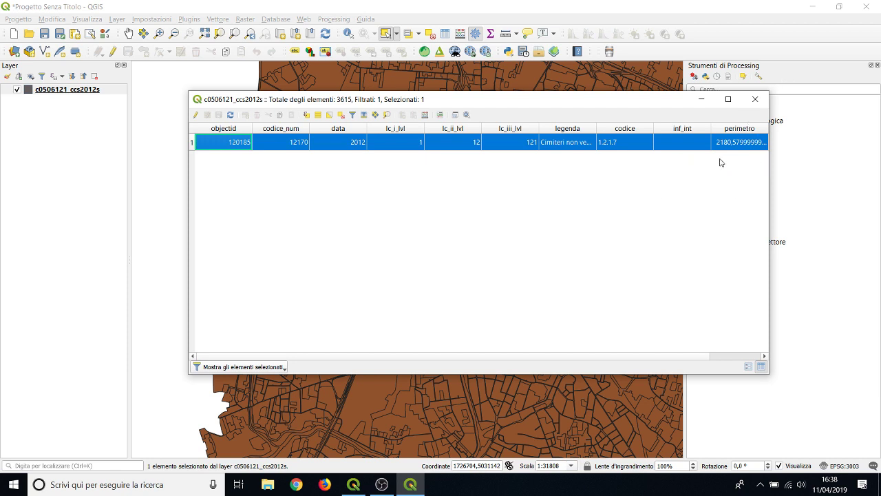
pyautogui.click(754, 100)
pyautogui.click(397, 34)
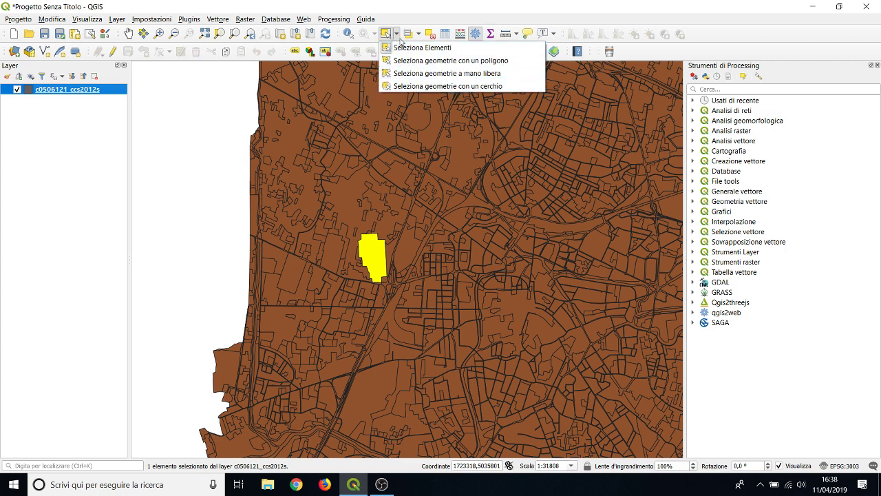
pyautogui.click(398, 35)
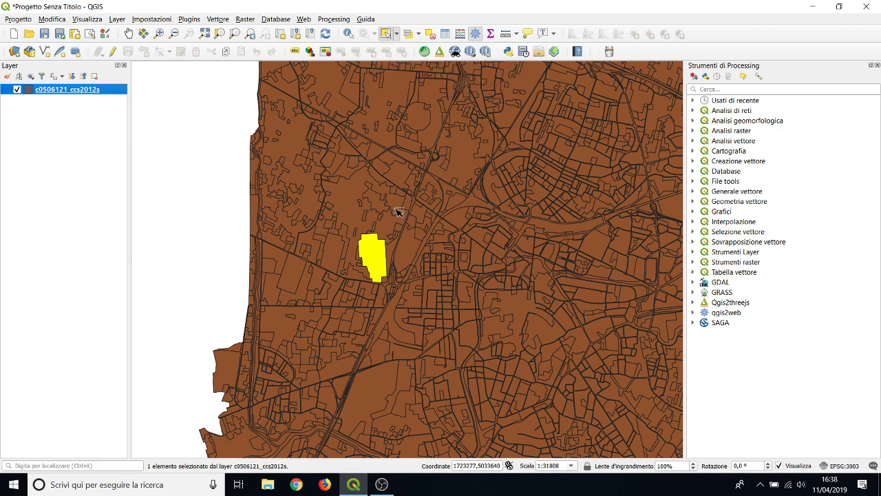
# Deselect all features of the c0506121_ccs2012s layer and activate the Select Features tool.
pyautogui.scroll(-2, 396, 212)
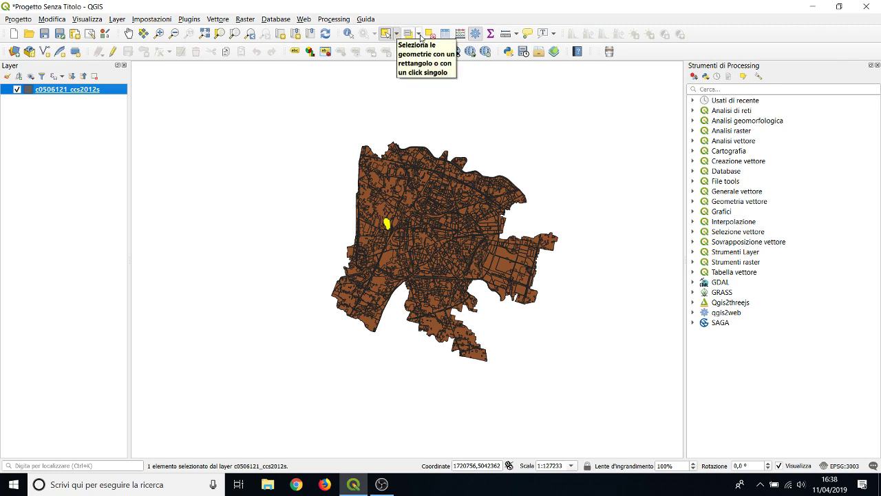
pyautogui.scroll(1, 379, 215)
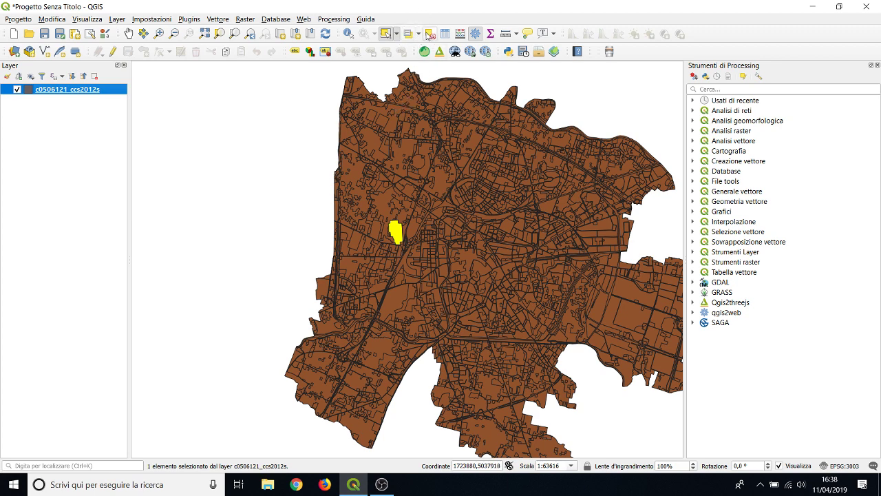
pyautogui.click(432, 36)
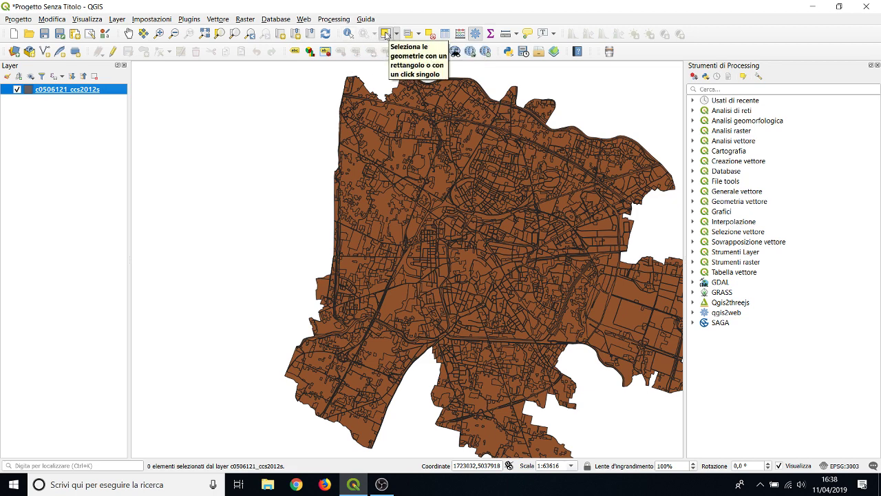
pyautogui.click(386, 36)
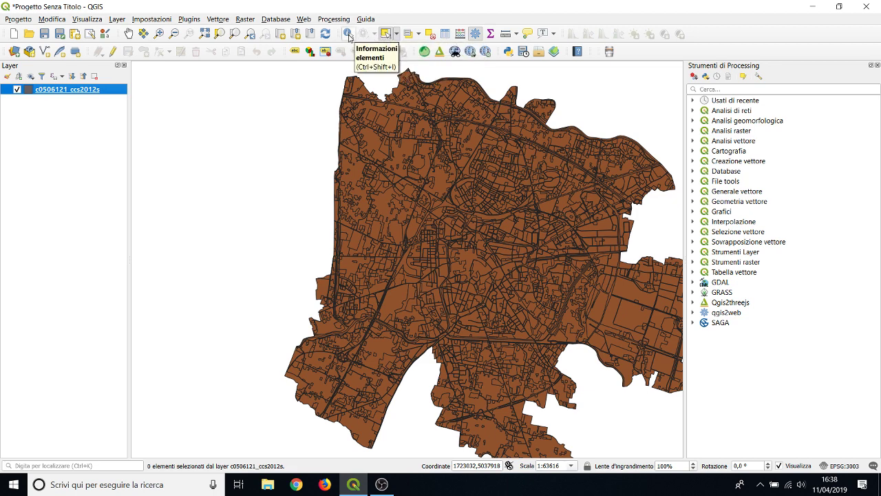
# Identify the rounded polygon in the northwestern part of the c0506121_ccs2012s layer and inspect its attributes, derived values and actions.
pyautogui.click(349, 35)
pyautogui.scroll(-1, 422, 173)
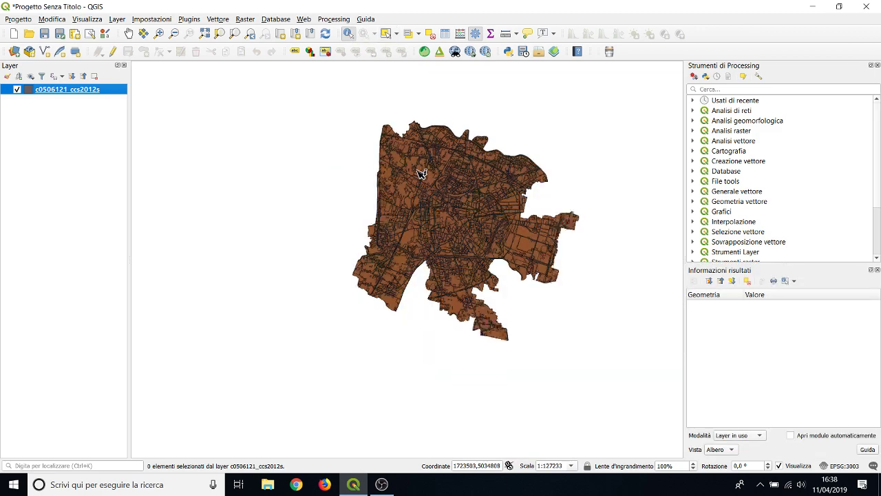
pyautogui.scroll(2, 420, 173)
pyautogui.click(429, 161)
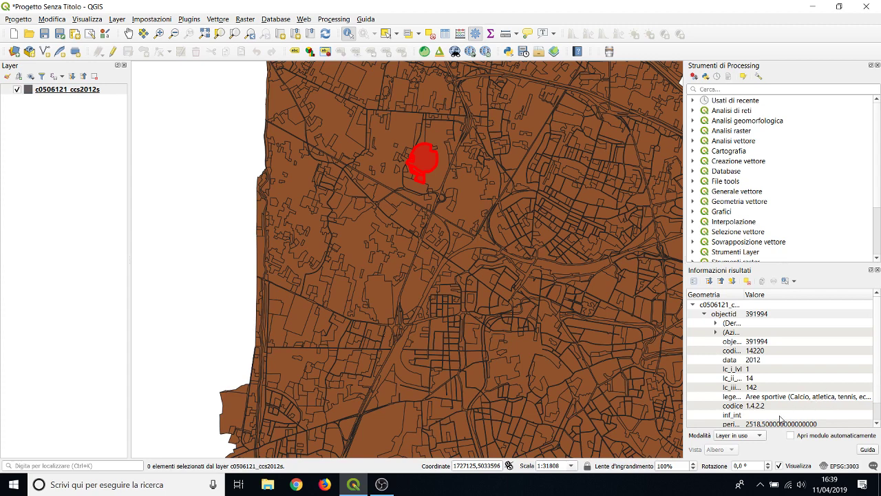
pyautogui.click(716, 332)
pyautogui.click(717, 332)
pyautogui.click(717, 323)
pyautogui.click(717, 322)
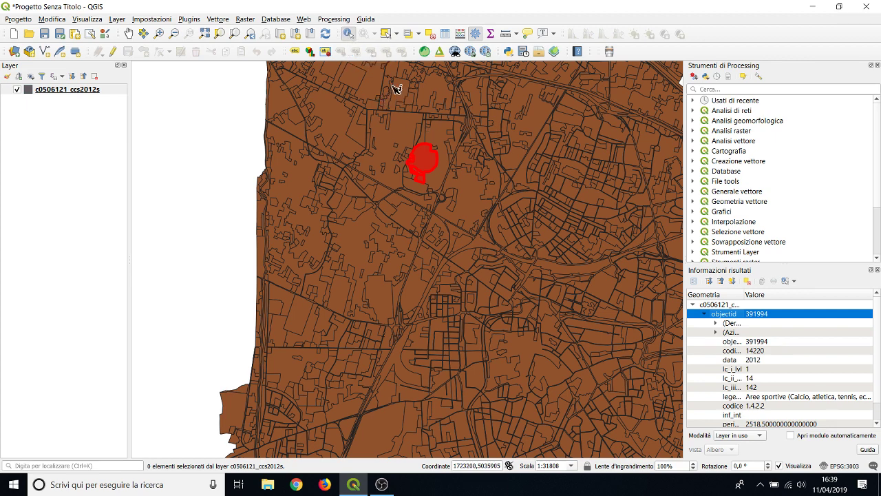
# Clear the identify results by querying an empty area west of the layer, and return to the full extent.
pyautogui.click(258, 192)
pyautogui.click(226, 165)
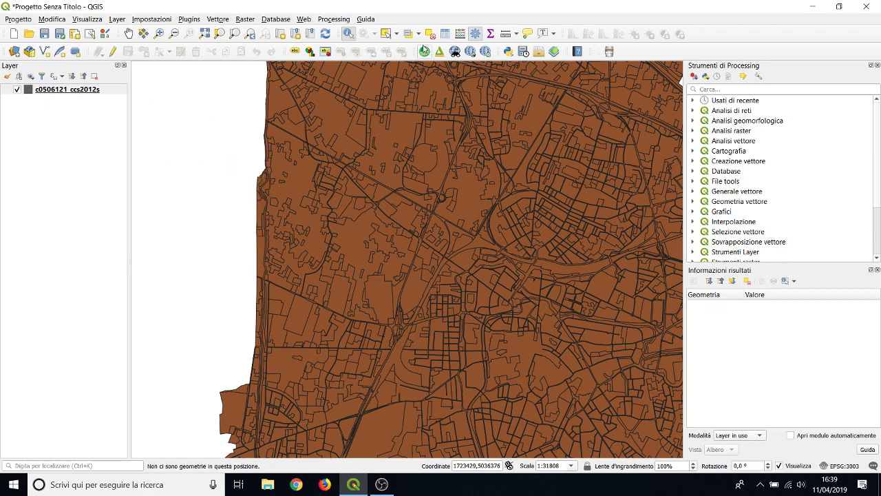
pyautogui.scroll(2, 305, 194)
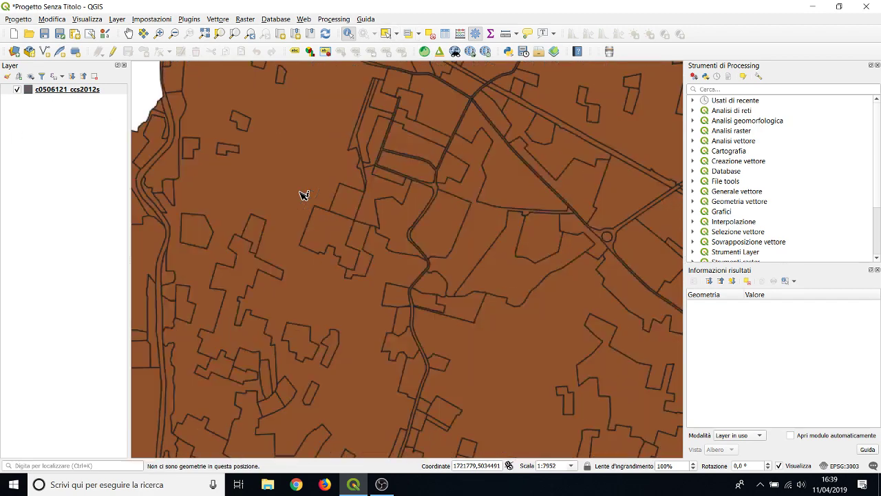
pyautogui.scroll(-3, 305, 194)
pyautogui.scroll(-1, 350, 193)
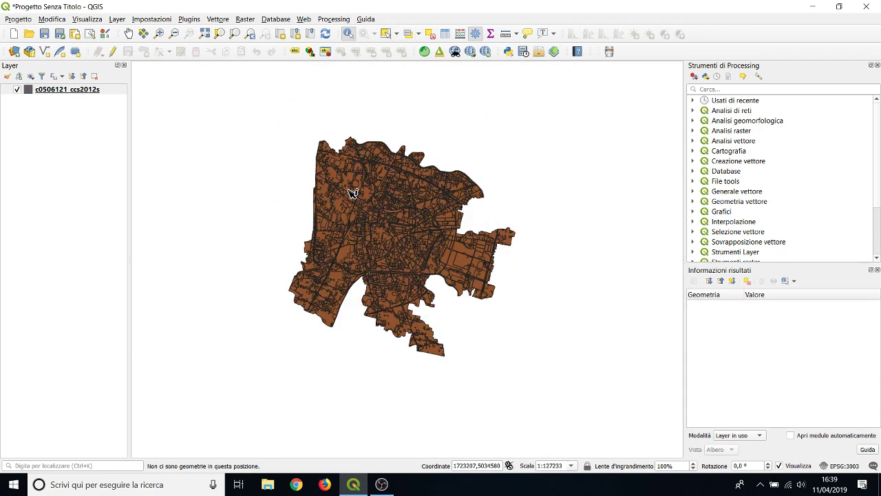
# Open the symbology properties of the c0506121_ccs2012s layer and display its simple fill settings.
pyautogui.rightClick(57, 95)
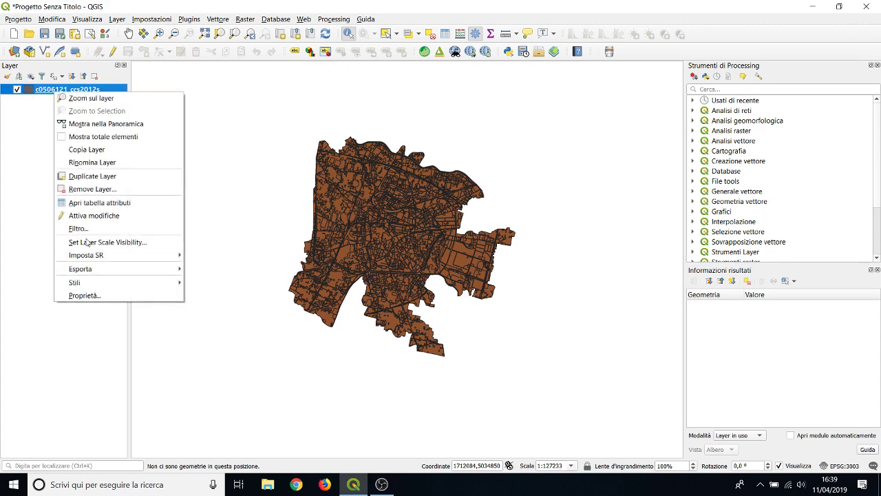
pyautogui.moveTo(92, 282)
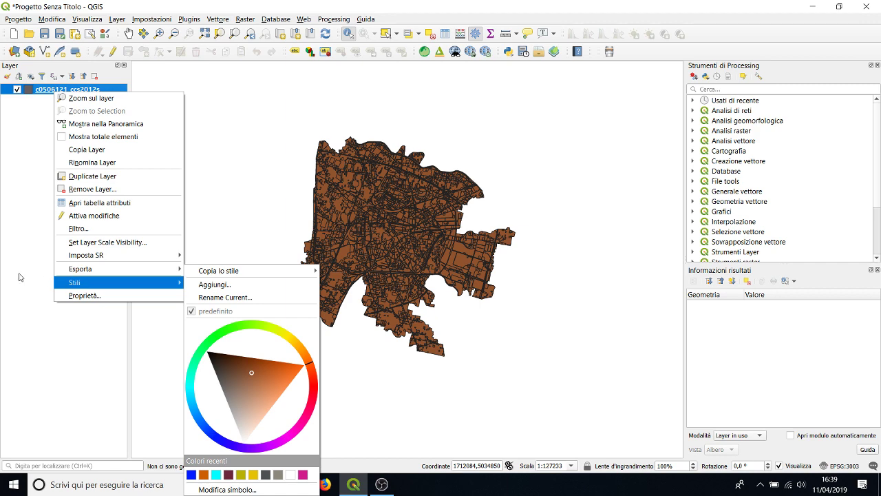
pyautogui.click(77, 296)
pyautogui.moveTo(425, 146); pyautogui.dragTo(306, 75)
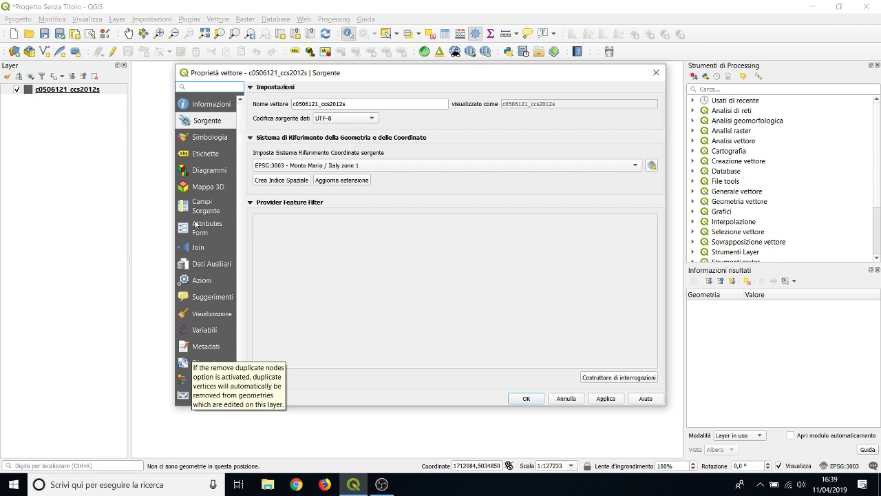
pyautogui.click(191, 135)
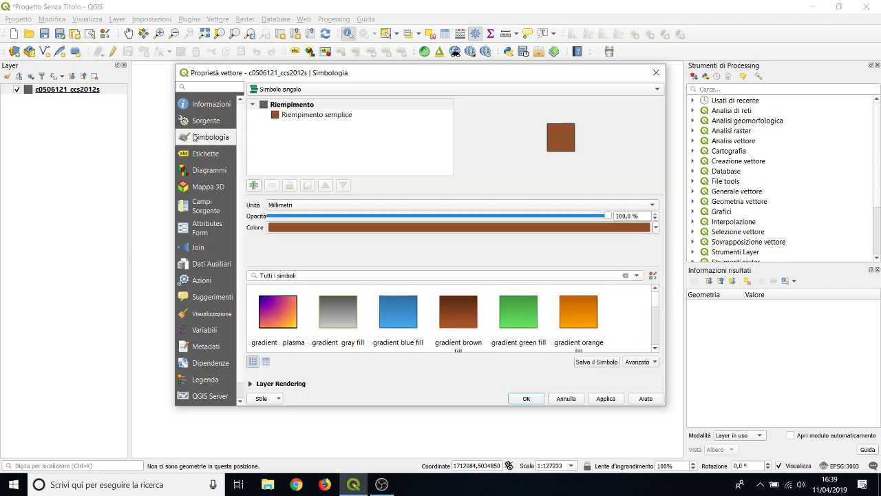
pyautogui.click(301, 115)
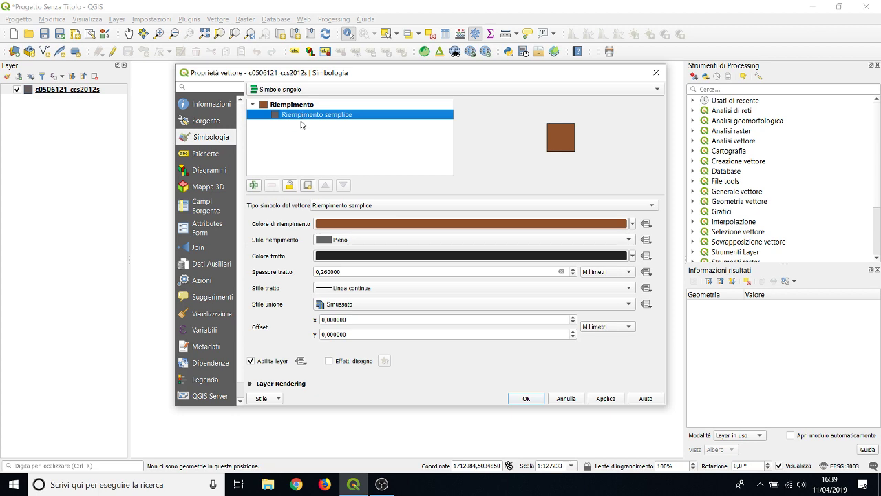
# Examine the fill colour selection dialog of the simple fill and close it without choosing a colour.
pyautogui.click(632, 223)
pyautogui.click(631, 224)
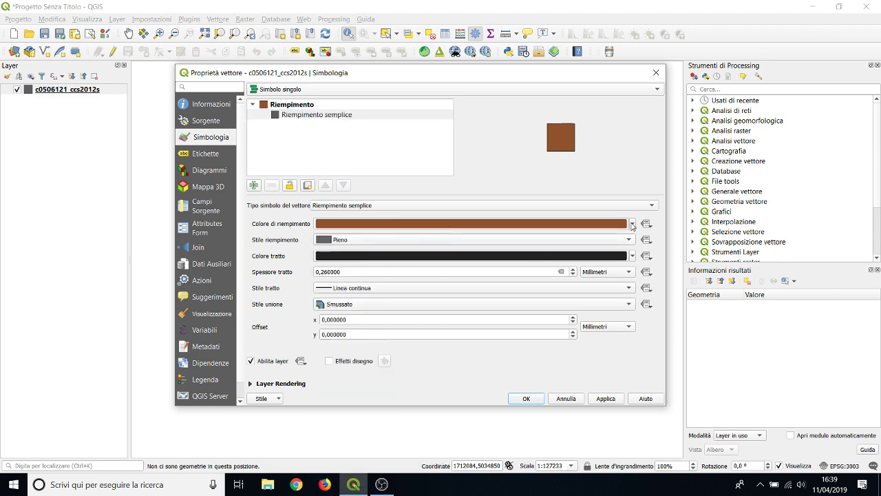
pyautogui.click(626, 224)
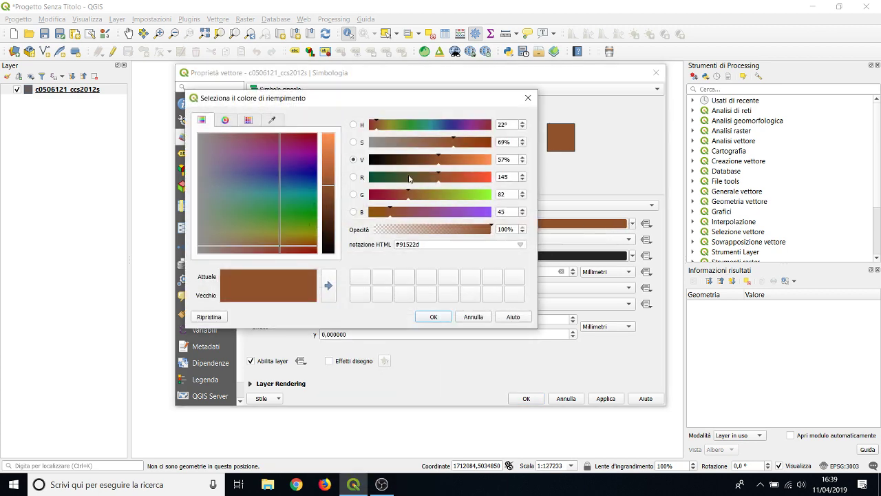
pyautogui.click(528, 98)
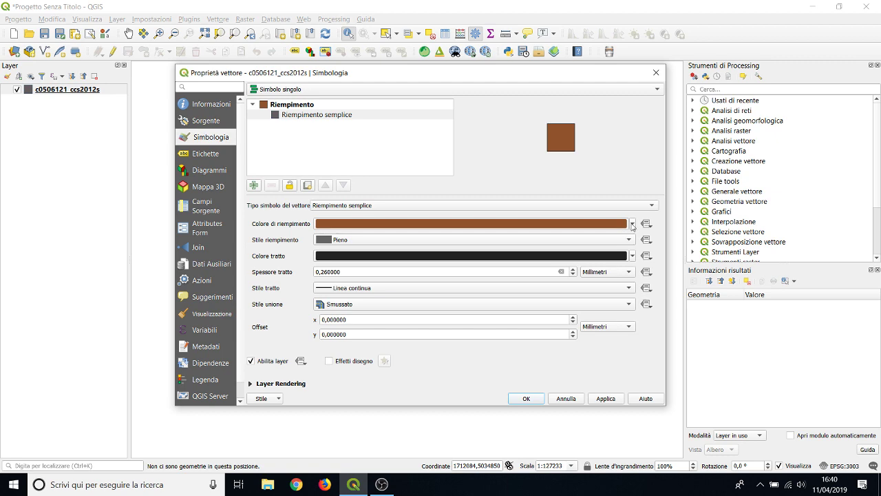
# Shift the simple fill colour to dark red, enable transparent fill, and apply the style to the layer.
pyautogui.click(632, 224)
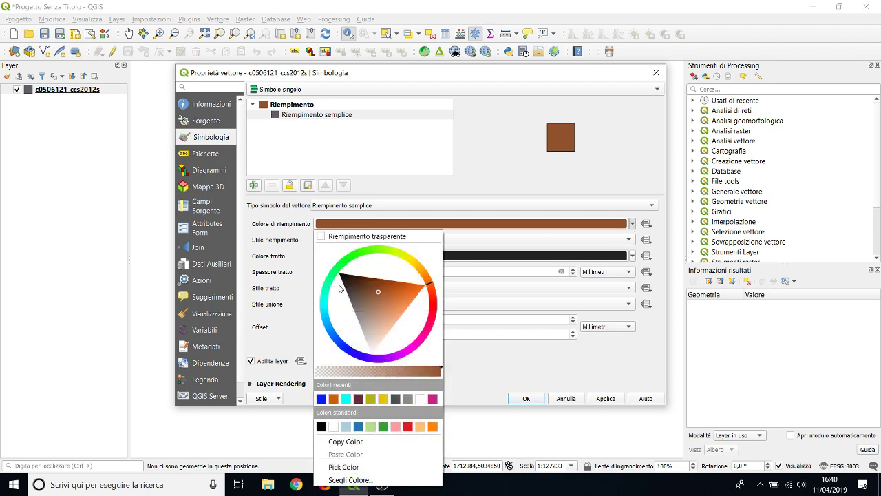
pyautogui.click(432, 307)
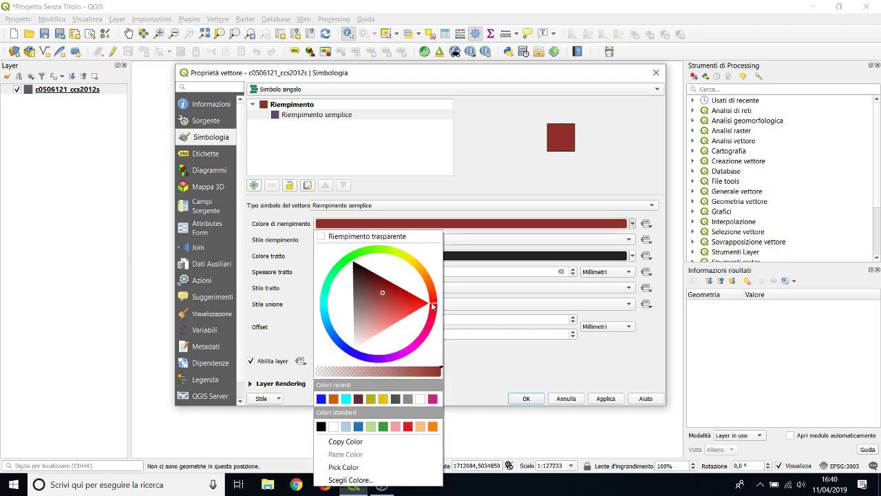
pyautogui.click(415, 241)
pyautogui.click(525, 399)
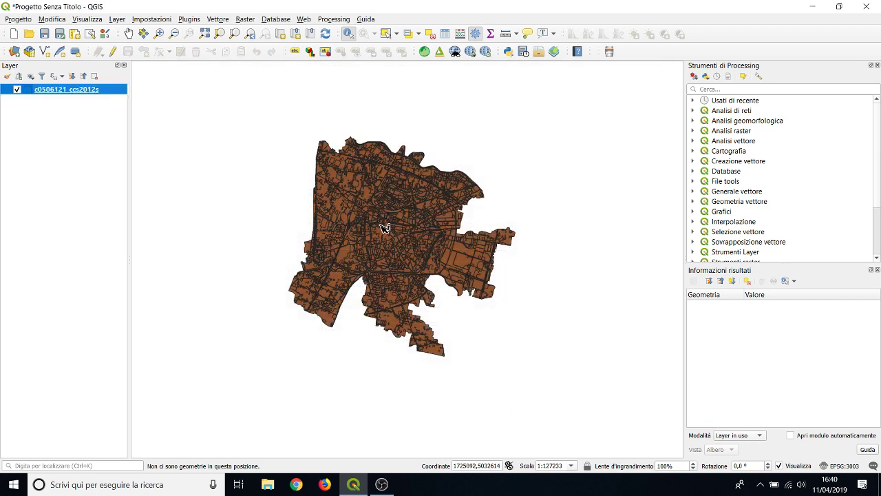
# Try to recolour the c0506121_ccs2012s layer's transparent simple fill to bright red and apply the style.
pyautogui.rightClick(36, 92)
pyautogui.click(99, 292)
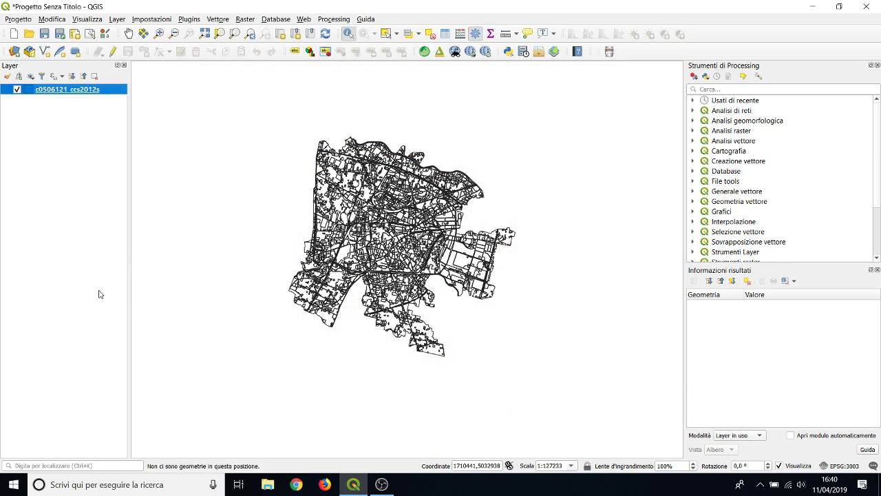
pyautogui.click(314, 115)
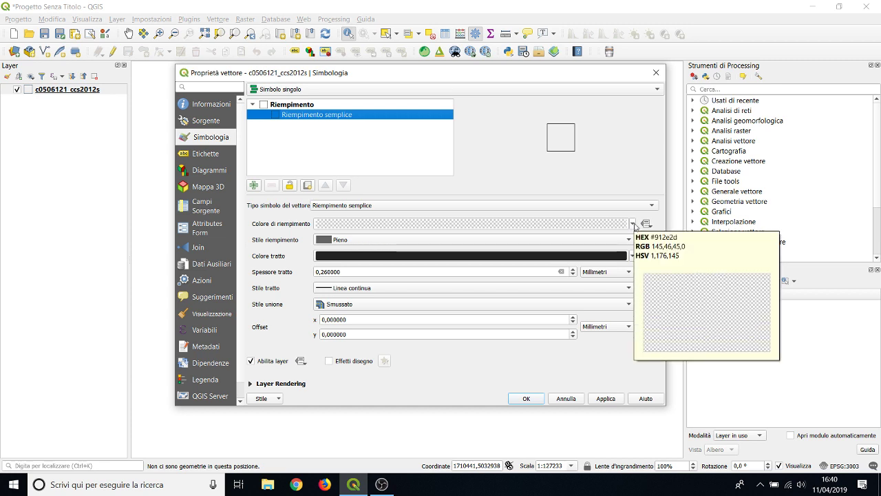
pyautogui.click(632, 225)
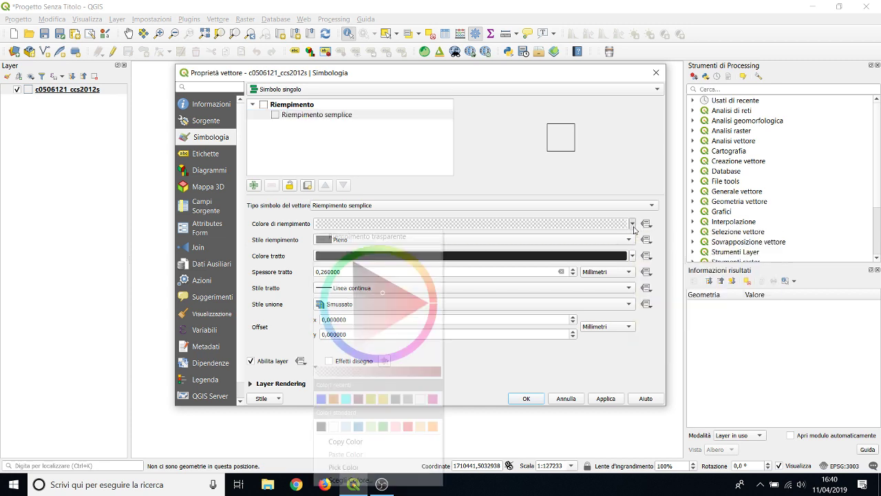
pyautogui.moveTo(396, 305); pyautogui.dragTo(417, 301)
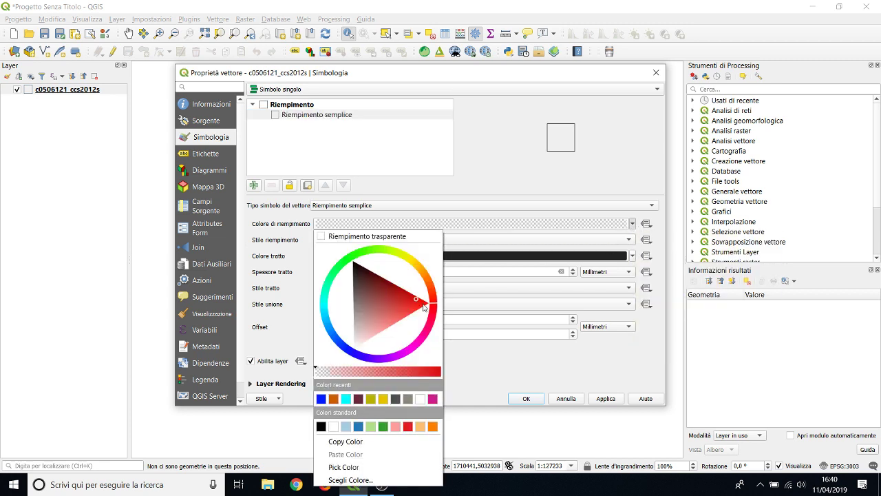
pyautogui.click(535, 399)
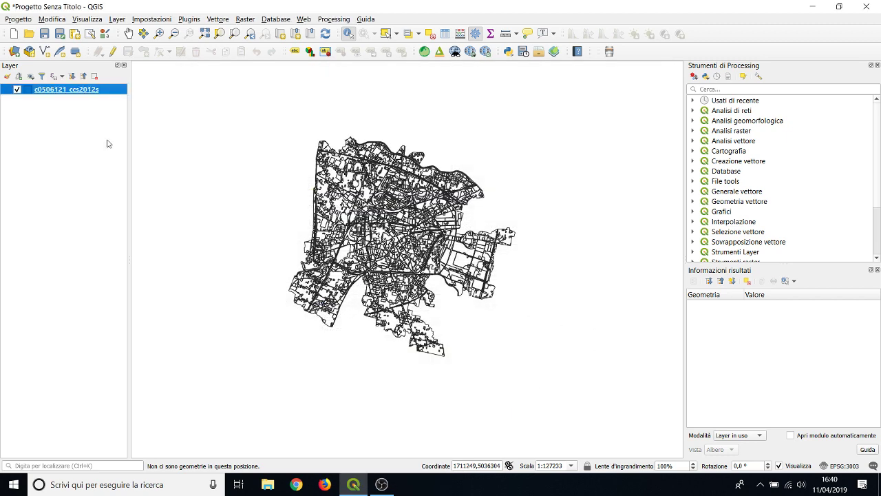
# Reopen the symbology properties of c0506121_ccs2012s and display the simple fill settings.
pyautogui.rightClick(74, 90)
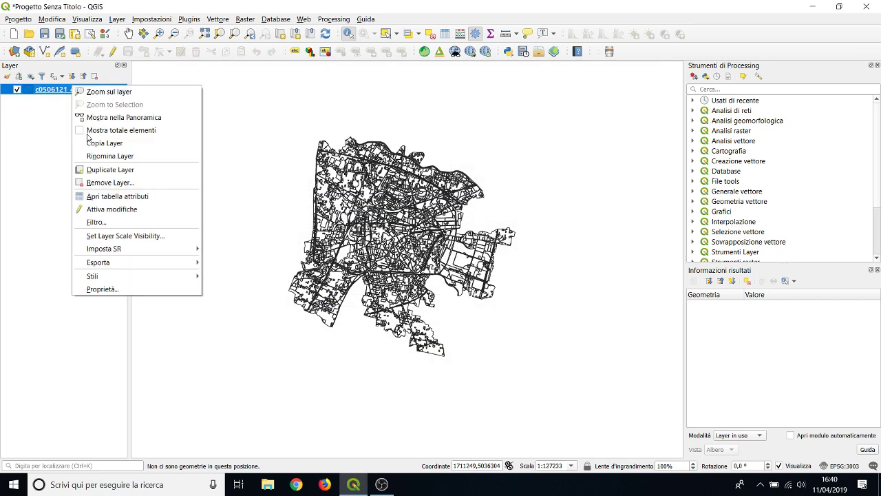
pyautogui.click(177, 288)
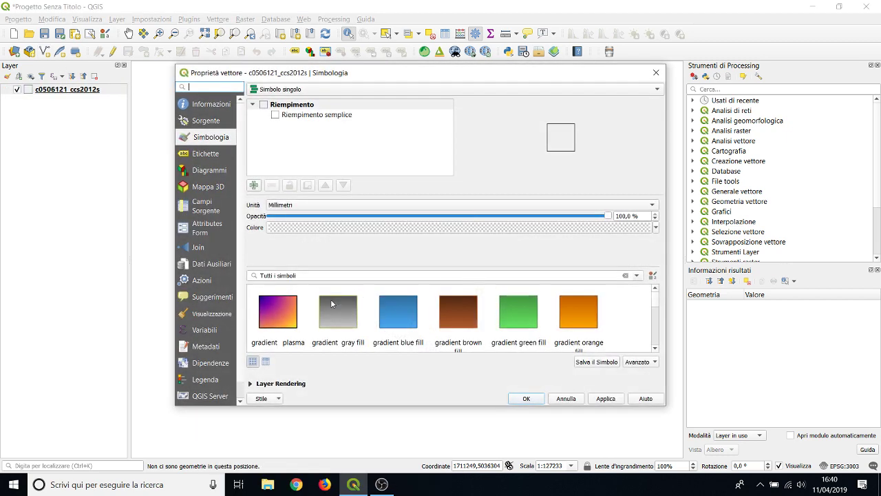
pyautogui.click(299, 116)
# Try setting the simple fill colour to light red #e24f4c and confirm it in the fill colour dialog.
pyautogui.click(632, 223)
pyautogui.click(397, 312)
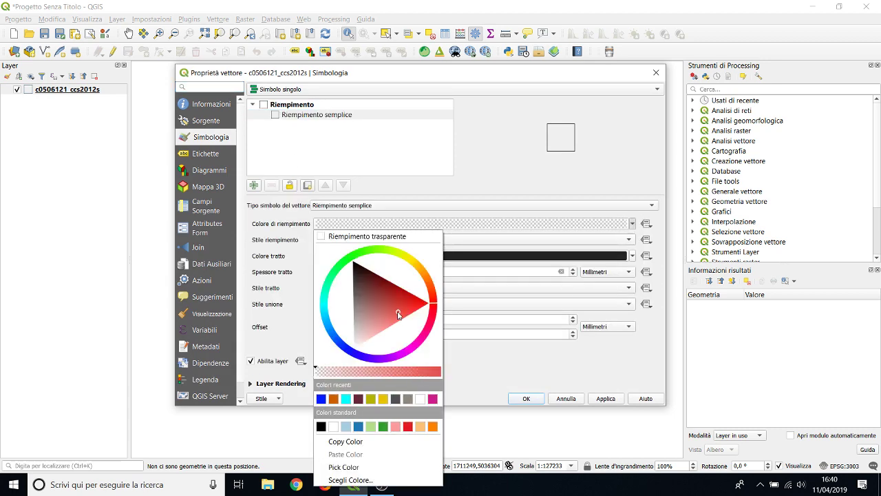
pyautogui.click(291, 251)
pyautogui.click(350, 224)
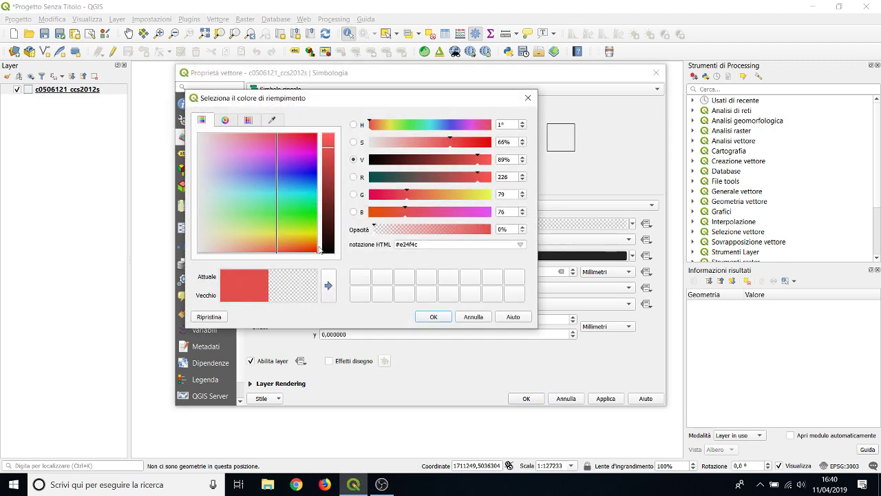
pyautogui.click(433, 316)
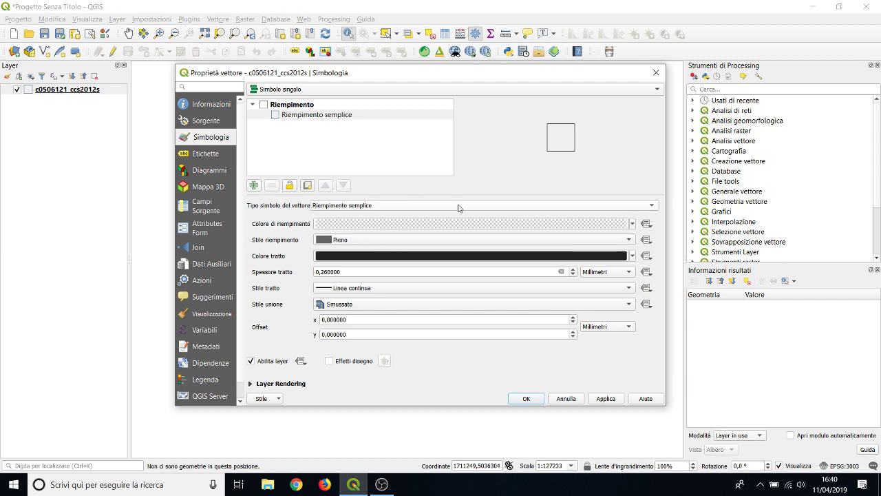
# Set the simple fill colour to medium green, raise its opacity to nearly full, and apply the style to the layer.
pyautogui.click(631, 225)
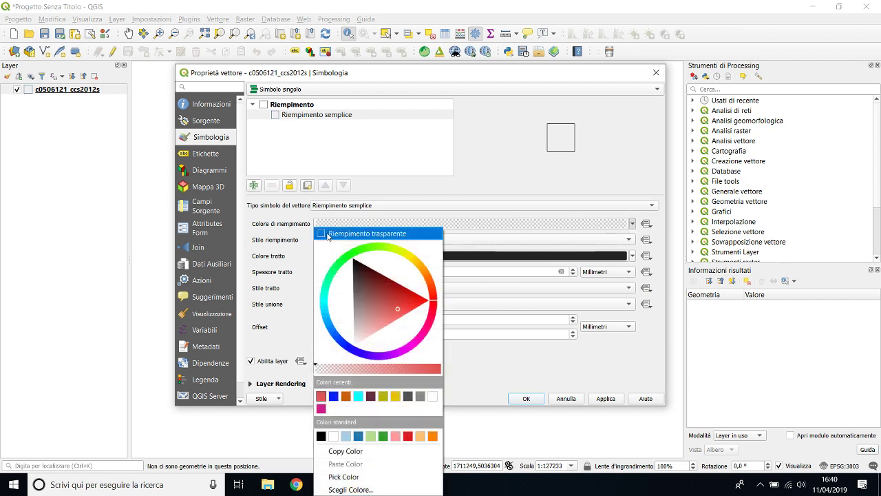
pyautogui.click(361, 252)
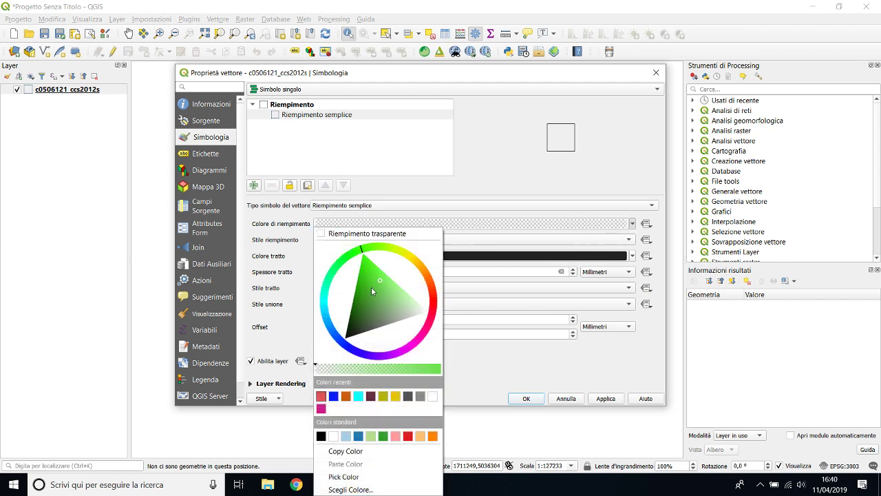
pyautogui.click(355, 451)
pyautogui.click(632, 223)
pyautogui.click(366, 280)
pyautogui.click(432, 369)
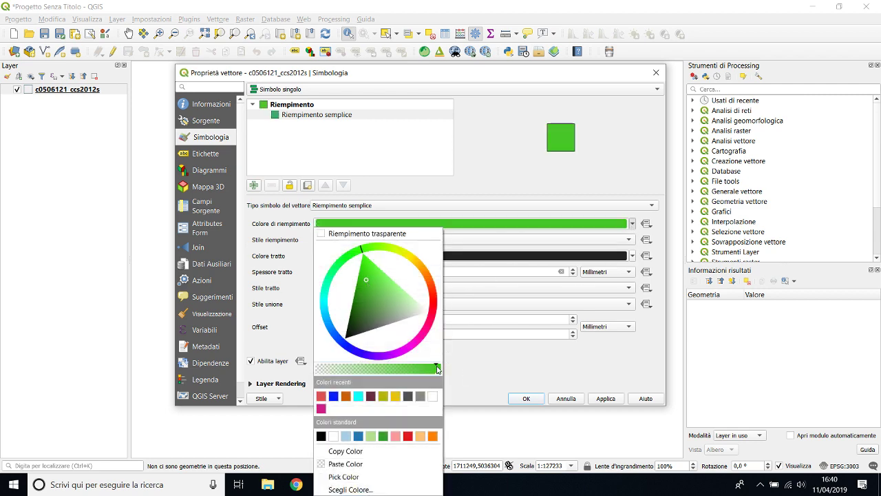
pyautogui.click(529, 398)
pyautogui.click(527, 397)
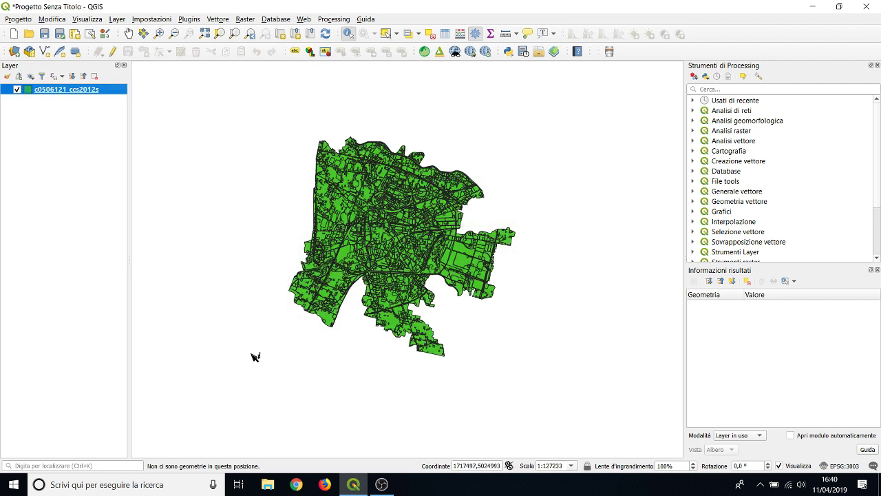
# Open the symbology properties of c0506121_ccs2012s and switch the renderer from single symbol to Categorizzato.
pyautogui.rightClick(61, 90)
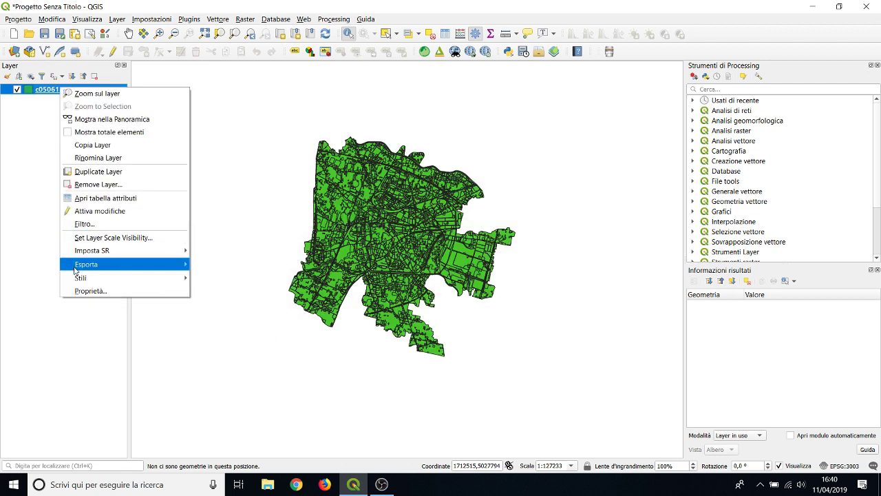
pyautogui.moveTo(79, 278)
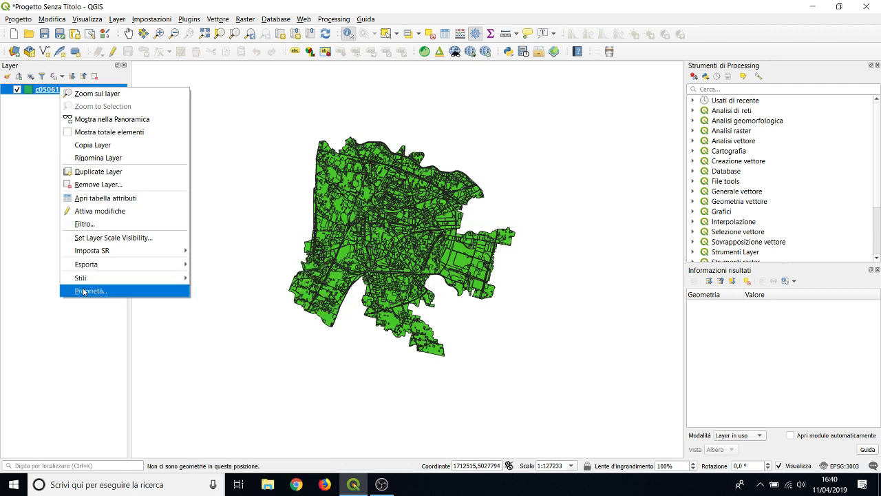
pyautogui.click(83, 292)
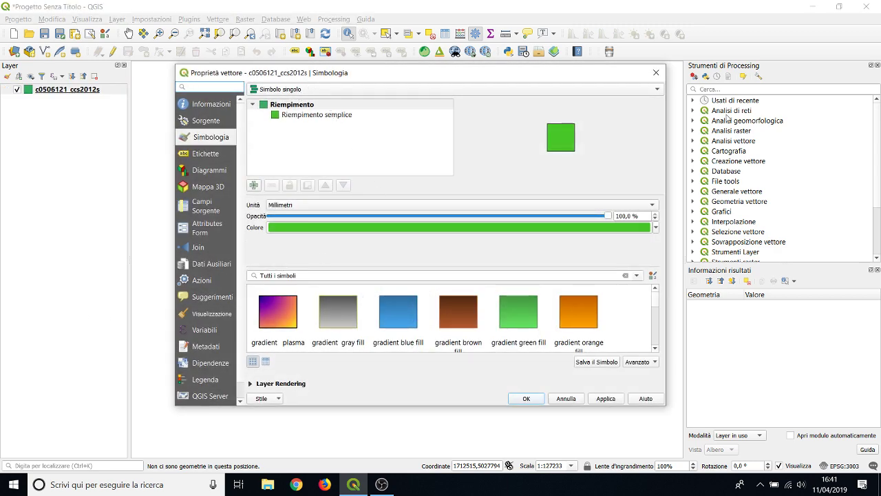
pyautogui.click(634, 91)
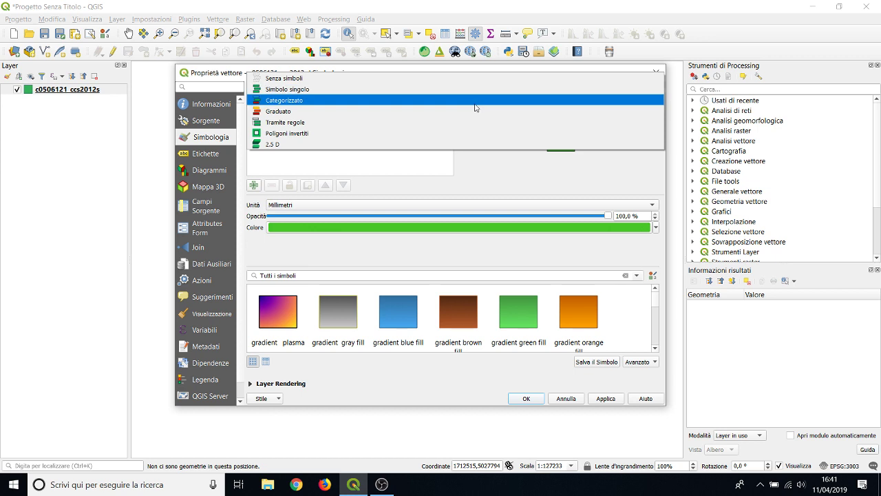
pyautogui.click(300, 101)
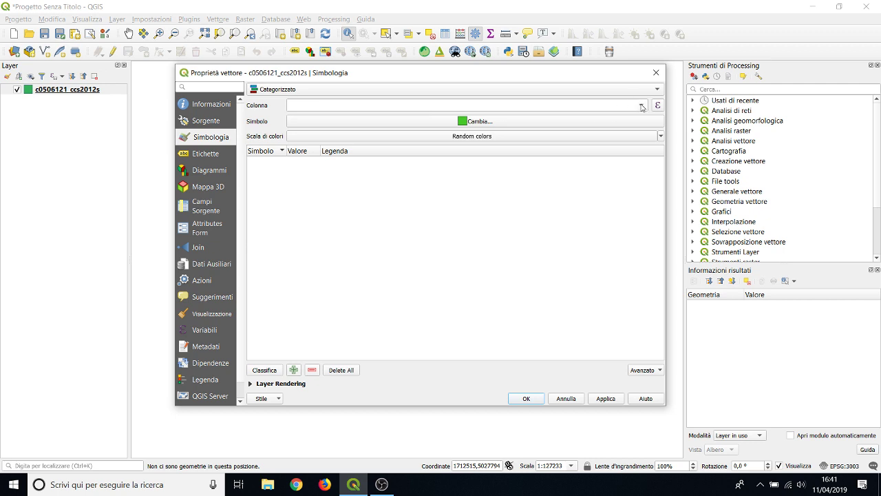
# Classify the layer by the lc_i_lvl column with random colors and apply the categorised style.
pyautogui.click(642, 107)
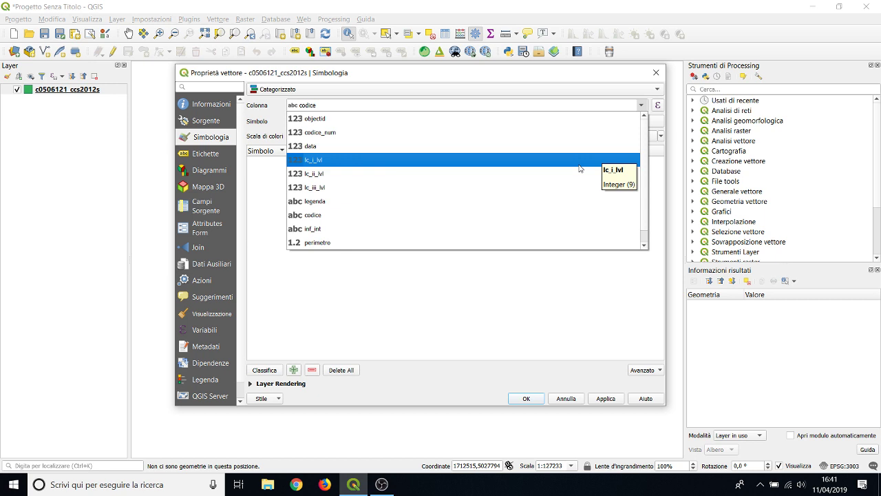
pyautogui.click(579, 168)
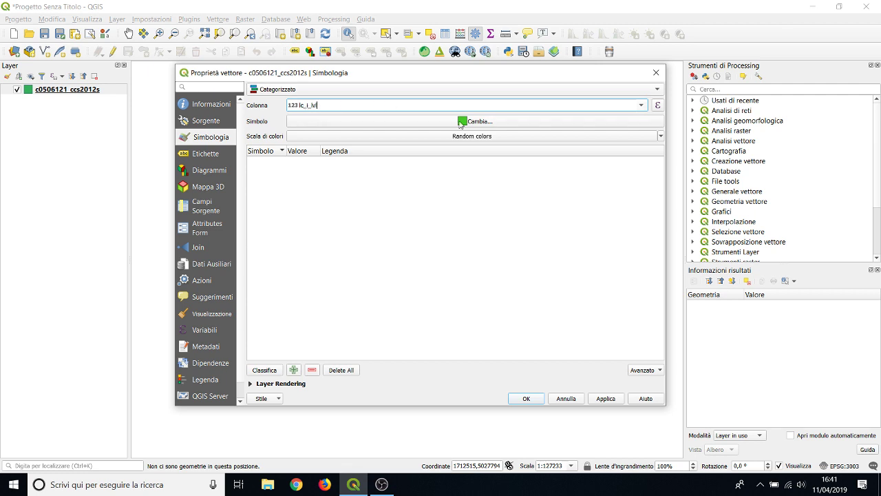
pyautogui.click(268, 372)
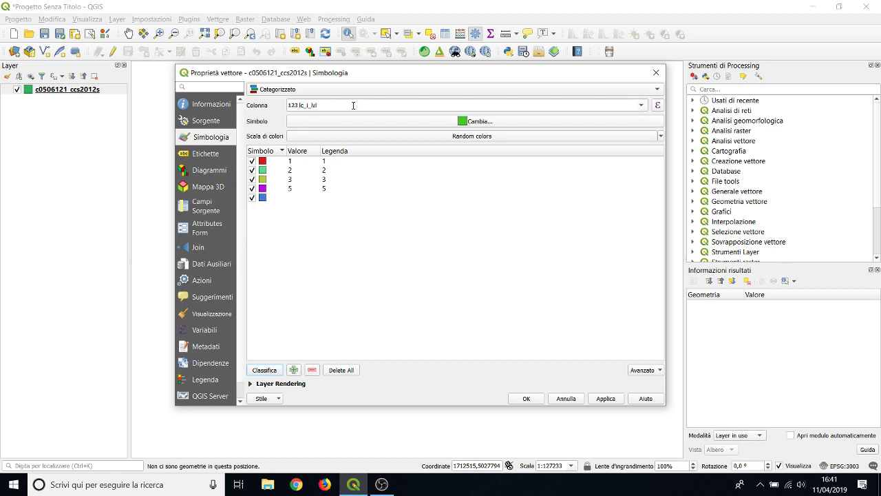
pyautogui.click(603, 403)
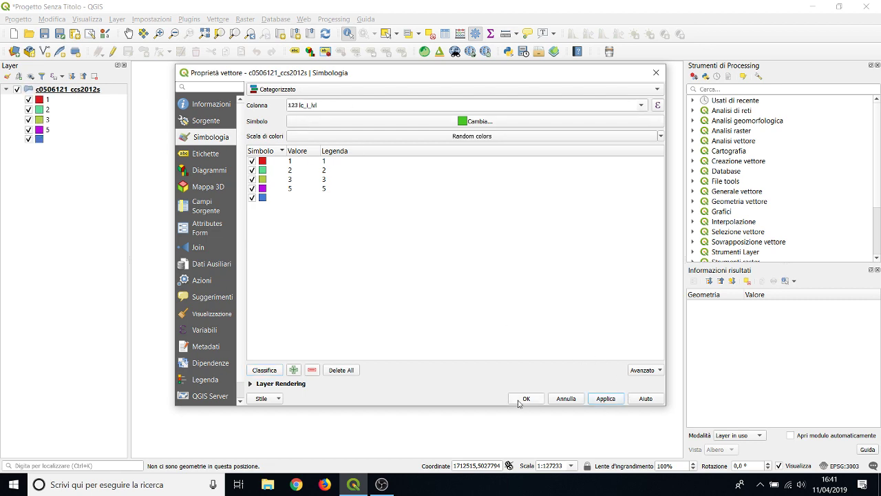
pyautogui.click(527, 398)
# Identify a class 1 polygon in the city centre to view its attributes, and clear the identification.
pyautogui.scroll(2, 401, 256)
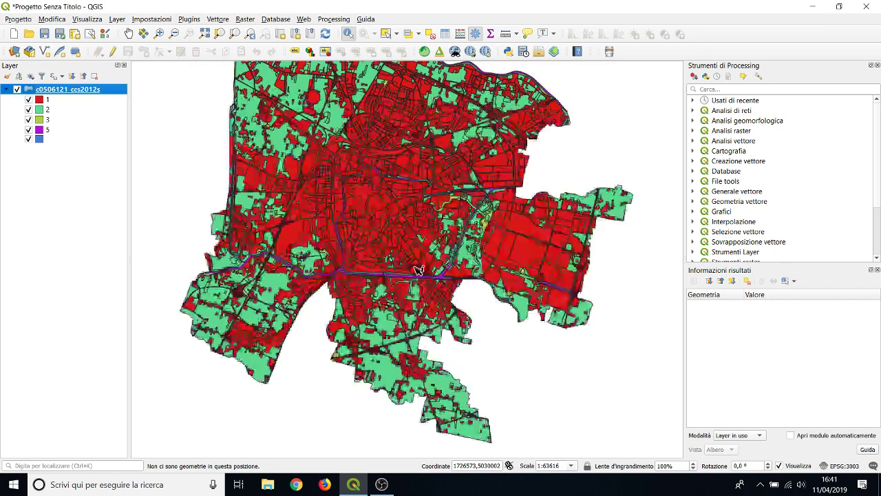
pyautogui.click(397, 249)
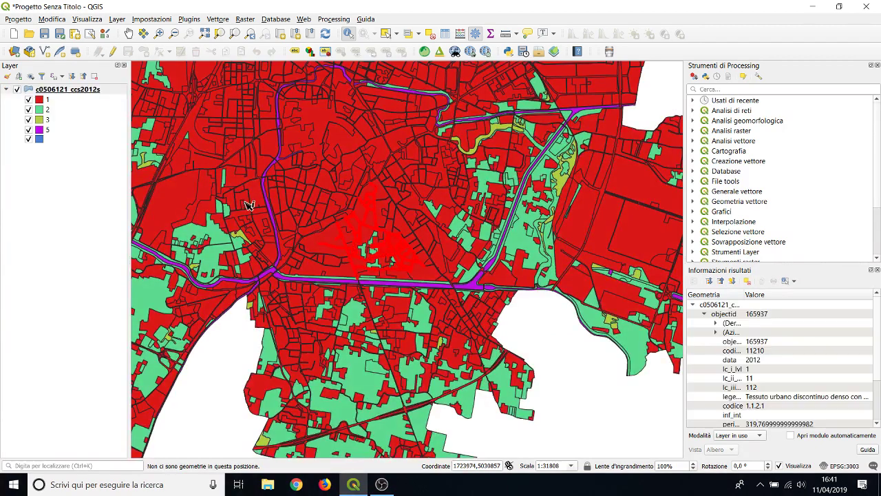
pyautogui.click(226, 422)
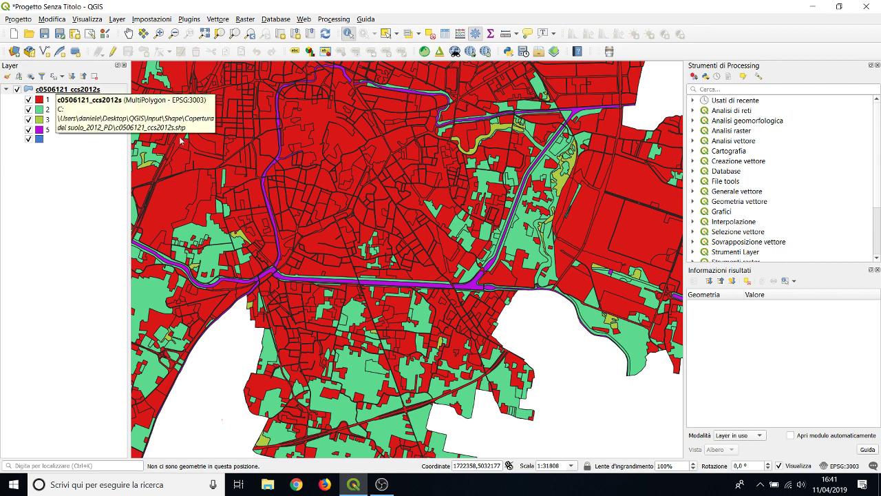
# Open the attribute table of c0506121_ccs2012s, look through the land cover level values of the first records, and close it.
pyautogui.click(129, 33)
pyautogui.moveTo(406, 196); pyautogui.dragTo(564, 165)
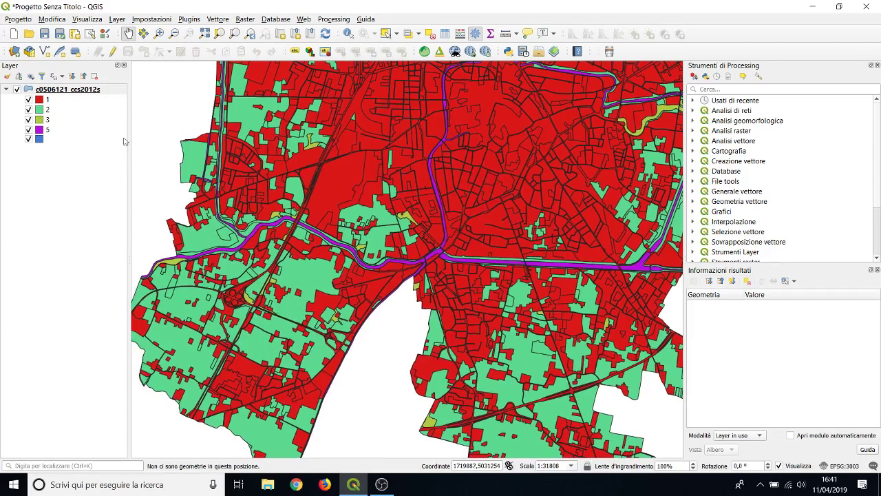
pyautogui.rightClick(58, 89)
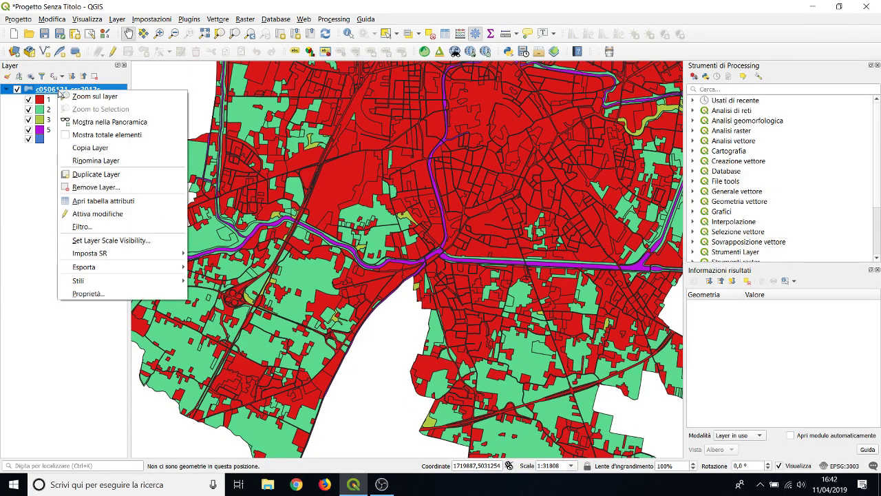
pyautogui.click(103, 200)
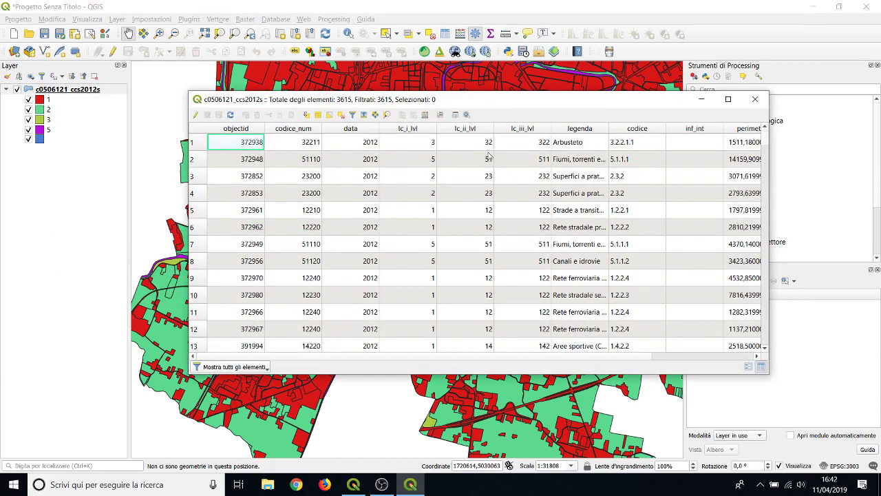
pyautogui.scroll(-1, 409, 185)
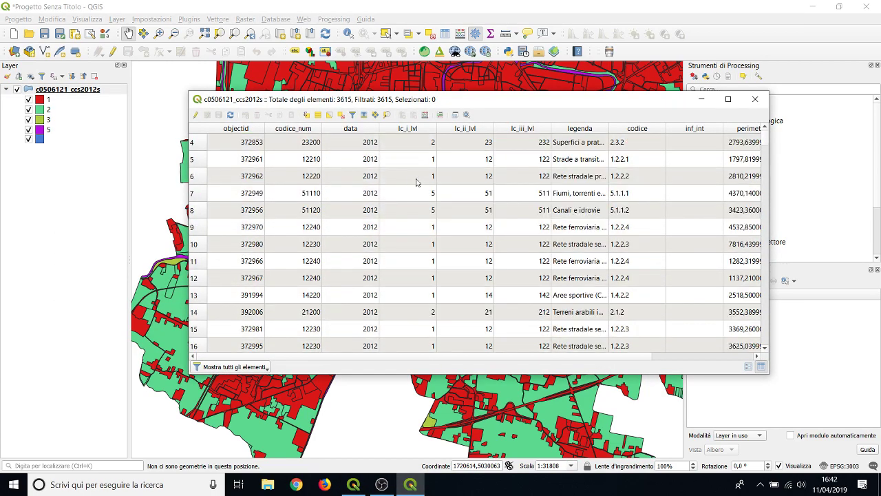
pyautogui.click(755, 98)
# Examine the categorised land cover map in the city centre and across the whole layer at different scales.
pyautogui.scroll(1, 485, 199)
pyautogui.scroll(-1, 482, 201)
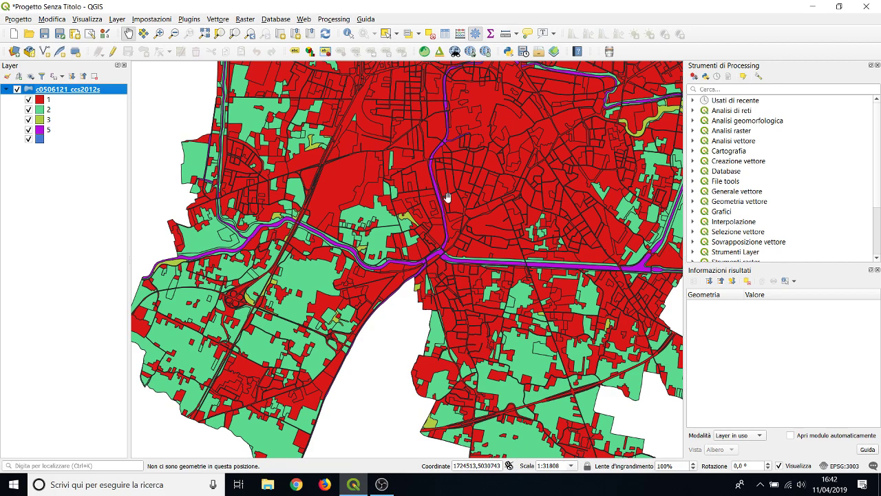
pyautogui.moveTo(547, 168); pyautogui.dragTo(461, 289)
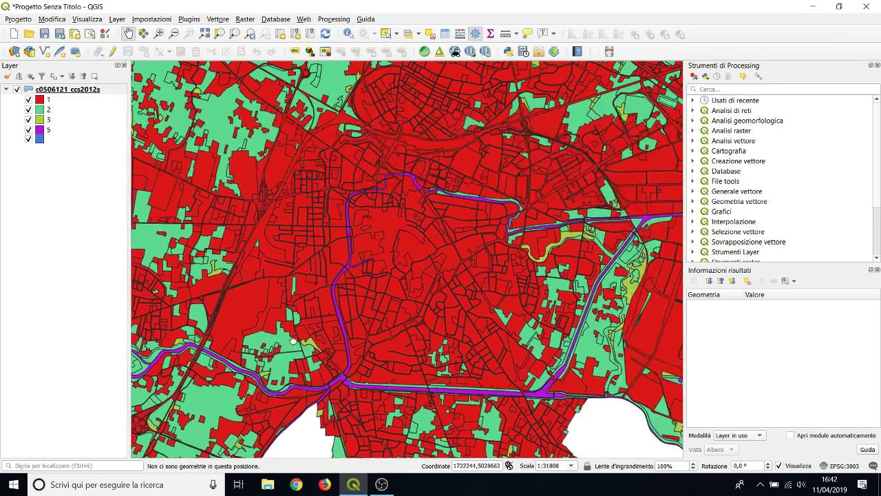
pyautogui.moveTo(495, 261); pyautogui.dragTo(429, 260)
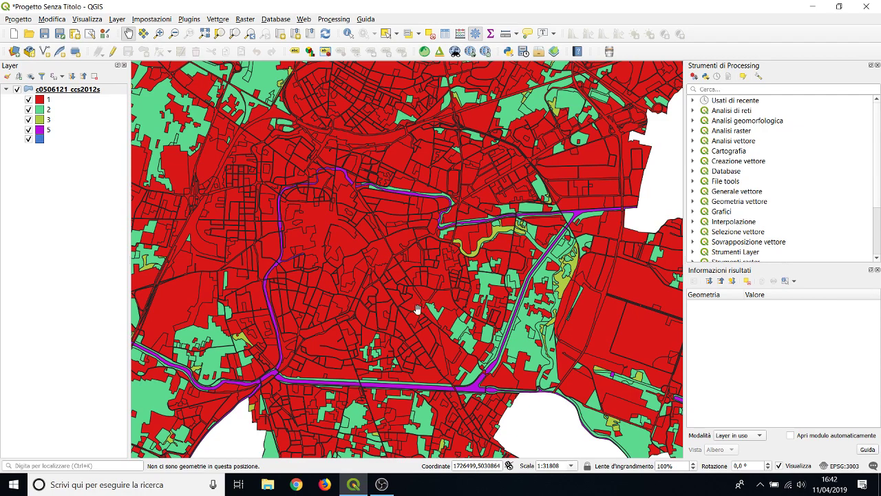
pyautogui.moveTo(426, 307); pyautogui.dragTo(486, 306)
pyautogui.scroll(-1, 246, 238)
pyautogui.scroll(1, 246, 238)
pyautogui.scroll(-1, 246, 238)
pyautogui.moveTo(317, 230); pyautogui.dragTo(352, 261)
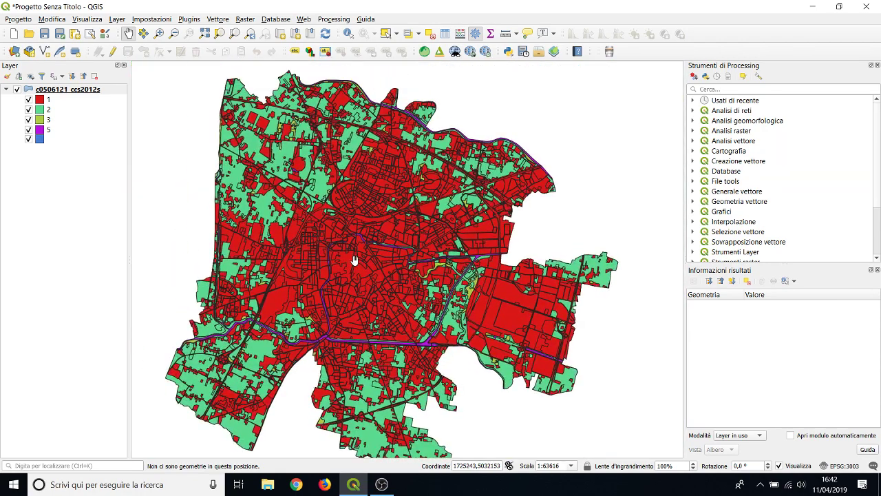
pyautogui.scroll(1, 365, 286)
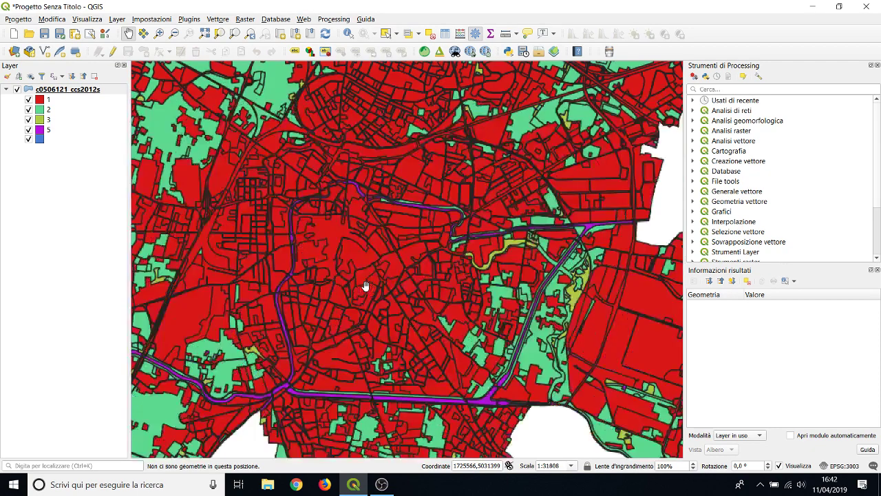
pyautogui.scroll(-2, 366, 286)
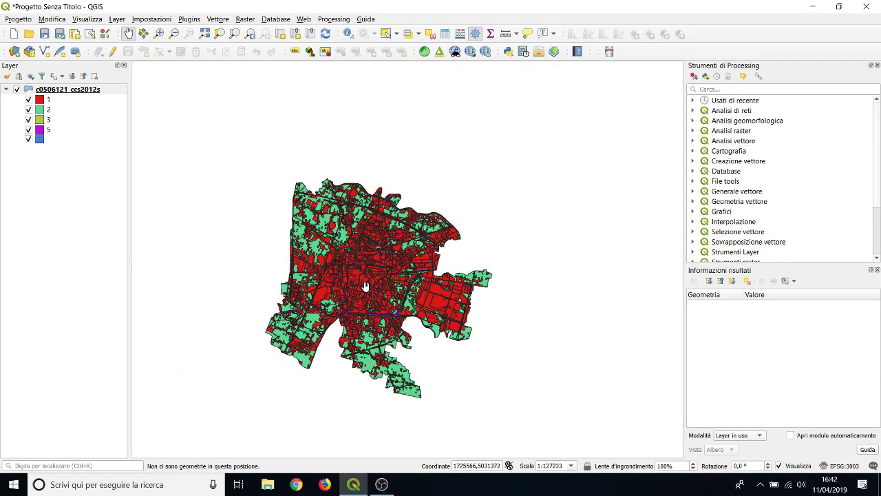
pyautogui.scroll(1, 366, 285)
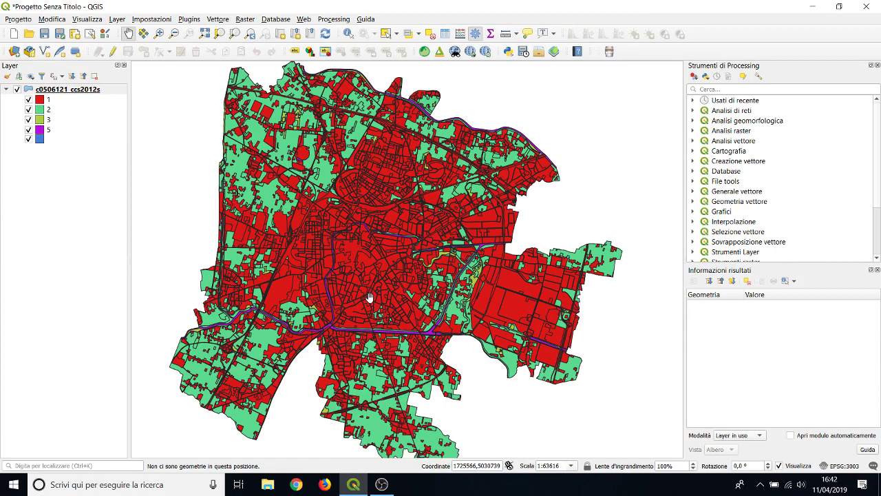
pyautogui.moveTo(370, 297); pyautogui.dragTo(376, 292)
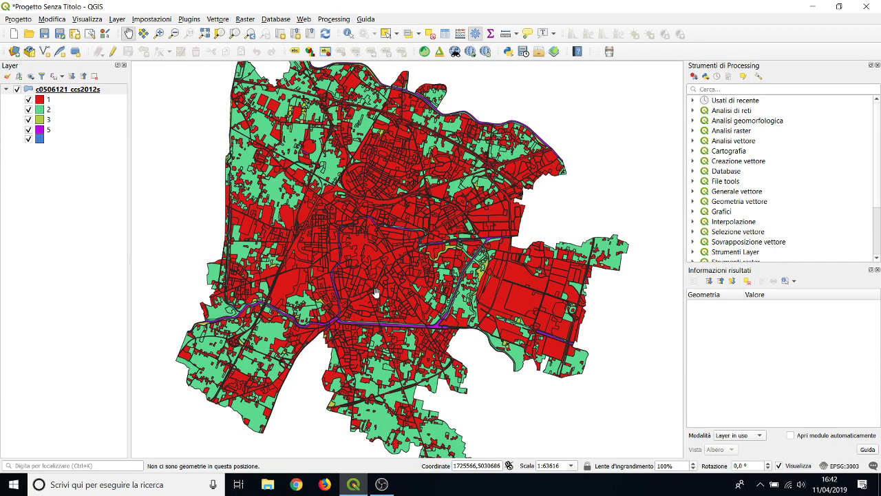
pyautogui.scroll(1, 375, 293)
pyautogui.scroll(1, 384, 289)
pyautogui.scroll(-2, 383, 289)
pyautogui.scroll(-1, 383, 289)
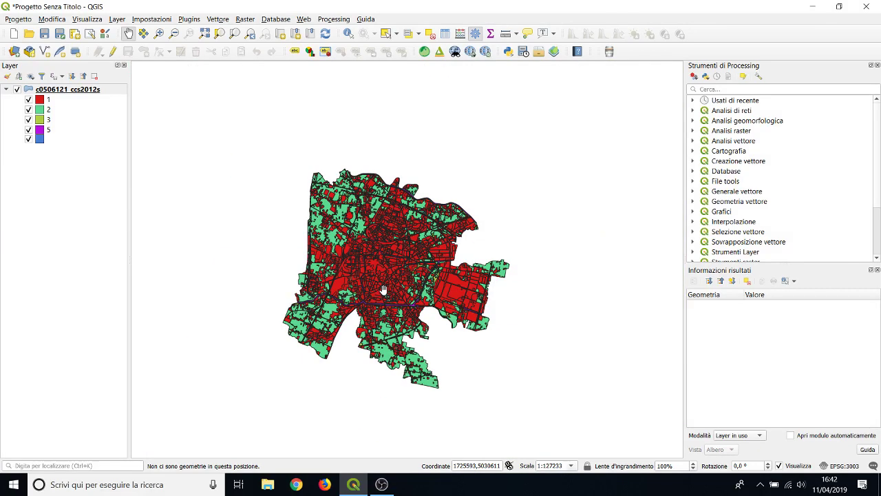
pyautogui.scroll(1, 383, 289)
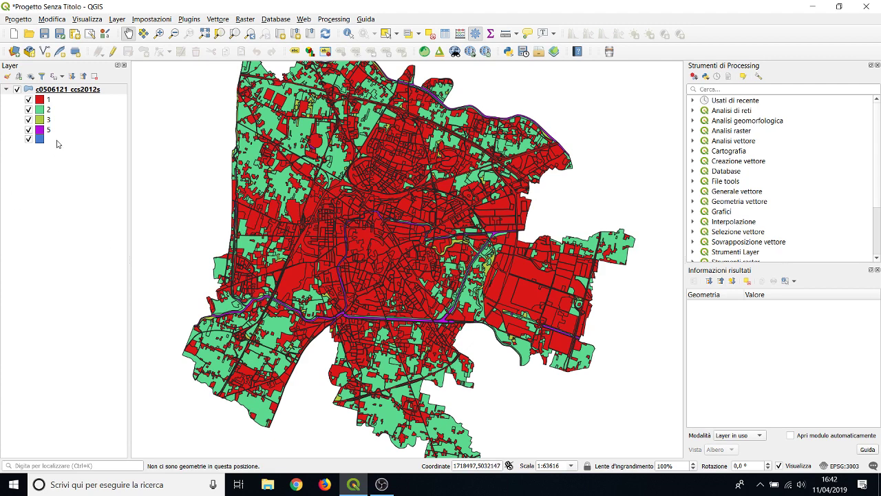
# Set the fill colour of class 1 to the standard red in the layer's categorised symbology and apply the style.
pyautogui.rightClick(59, 90)
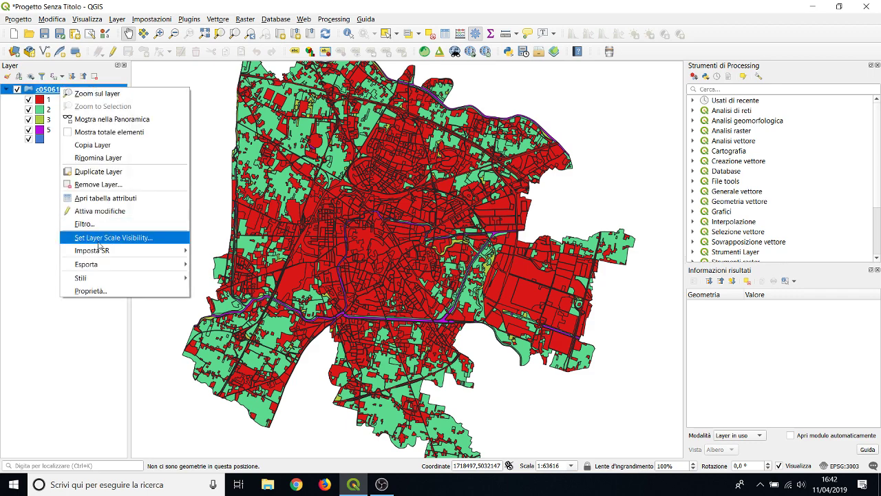
pyautogui.click(101, 291)
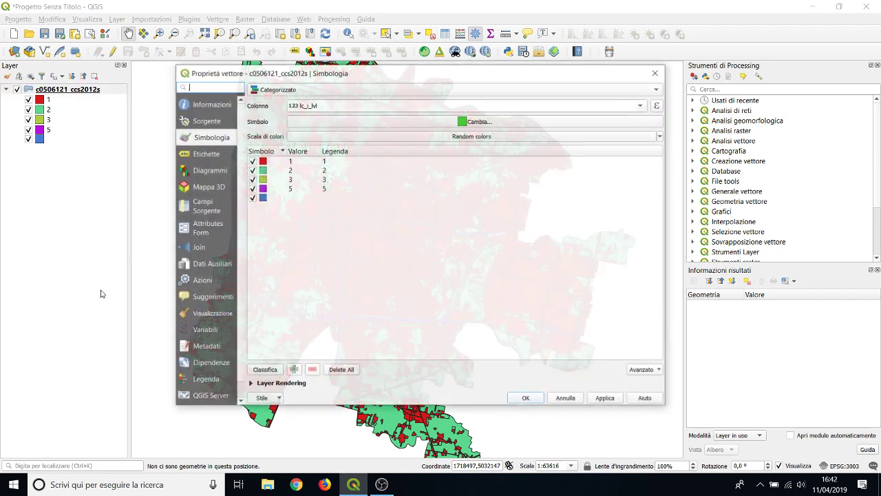
pyautogui.doubleClick(262, 161)
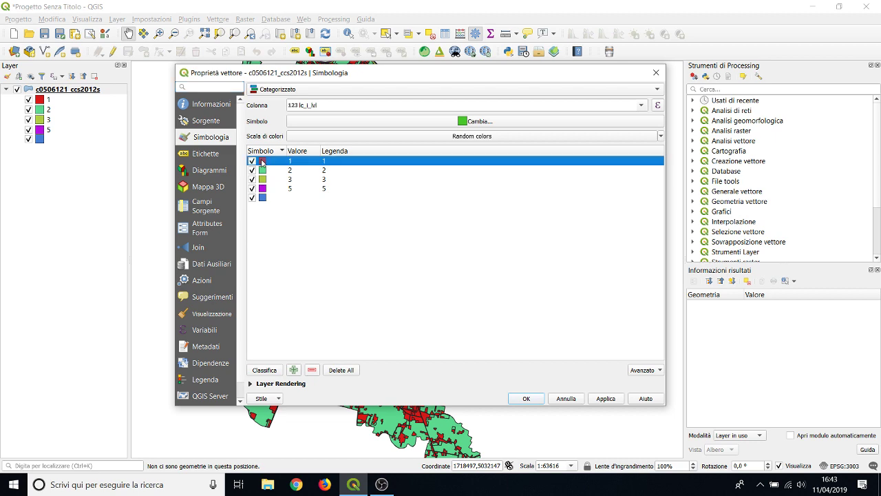
pyautogui.click(623, 289)
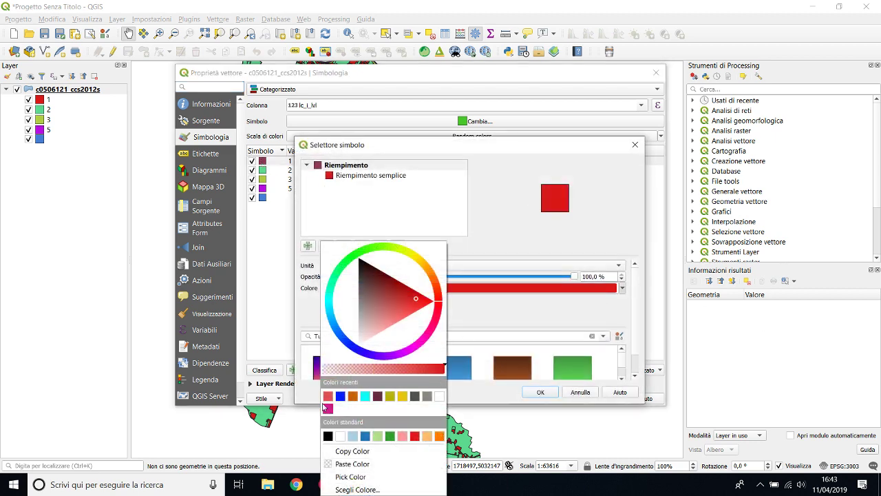
pyautogui.click(418, 437)
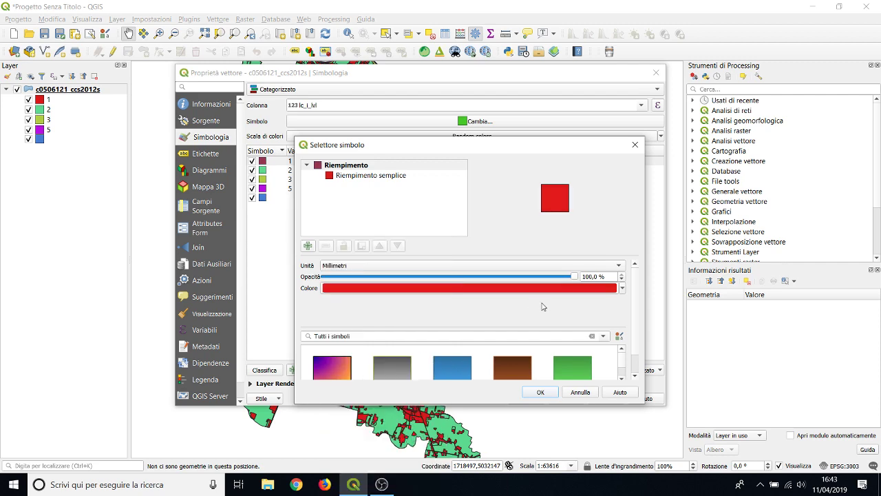
pyautogui.click(566, 395)
pyautogui.click(606, 398)
pyautogui.click(525, 399)
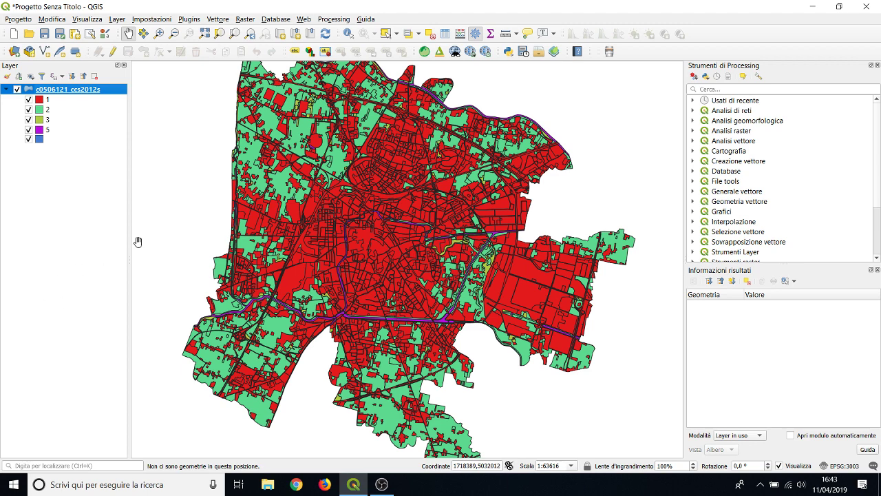
pyautogui.moveTo(311, 184); pyautogui.dragTo(298, 157)
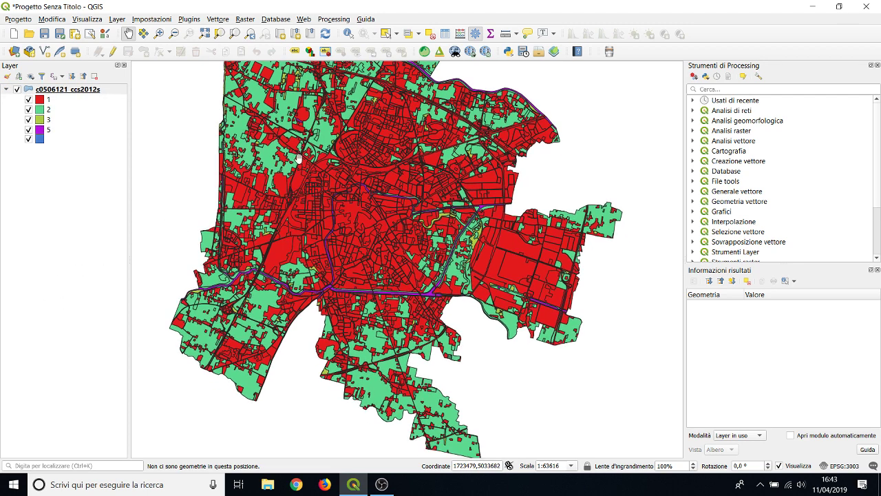
pyautogui.scroll(-1, 298, 159)
pyautogui.moveTo(298, 159); pyautogui.dragTo(319, 216)
pyautogui.scroll(1, 319, 217)
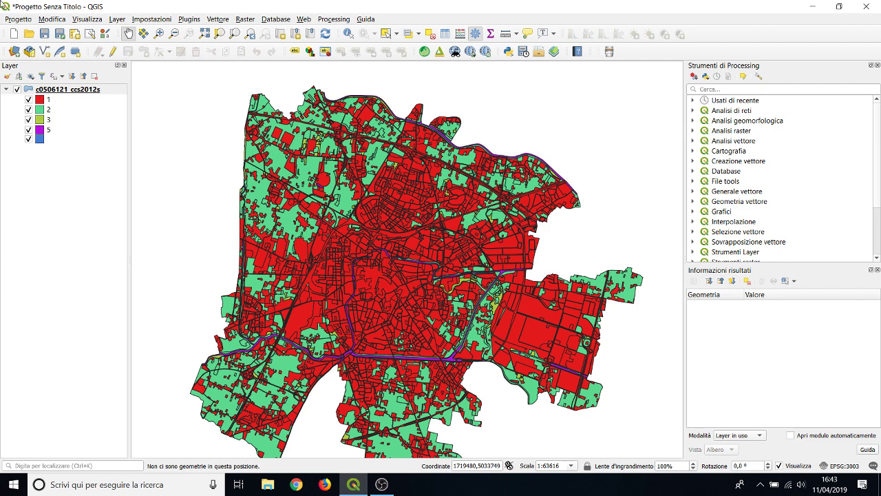
# Sort the attribute table of c0506121_ccs2012s by lc_i_lvl in ascending order and widen the legenda column to fit its descriptions.
pyautogui.rightClick(58, 89)
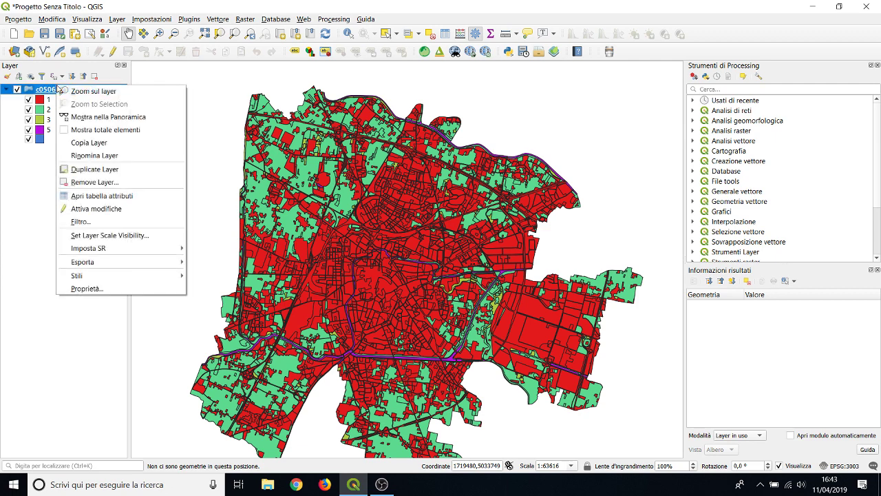
pyautogui.press('Escape')
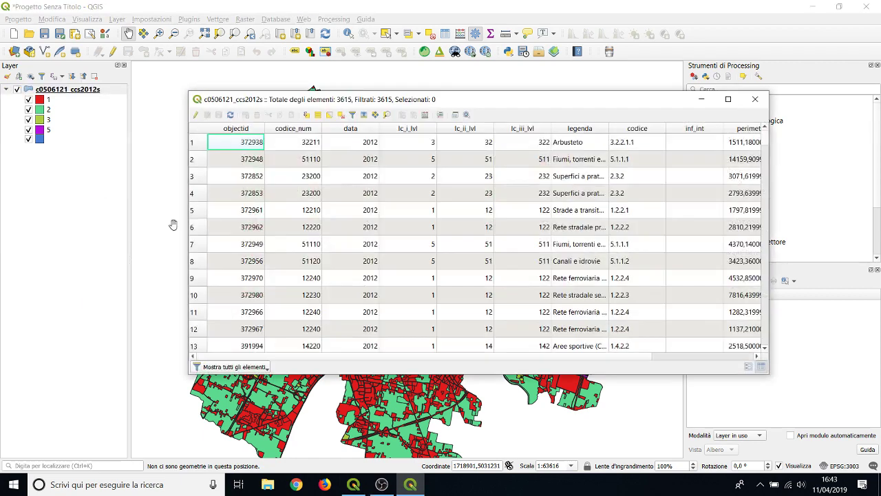
pyautogui.click(396, 131)
pyautogui.click(396, 131)
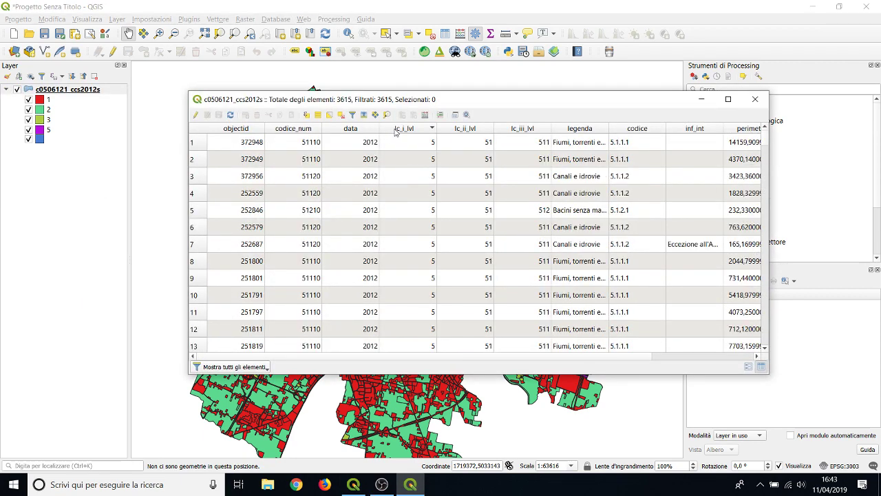
pyautogui.click(395, 129)
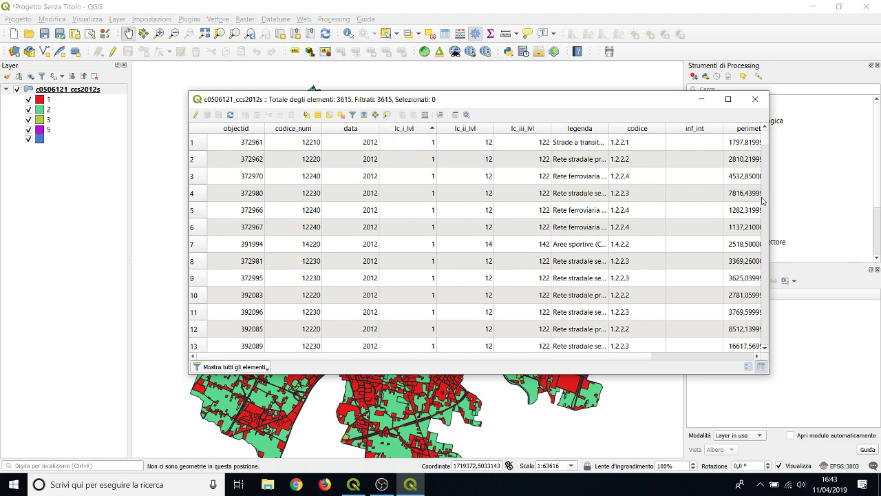
pyautogui.click(727, 99)
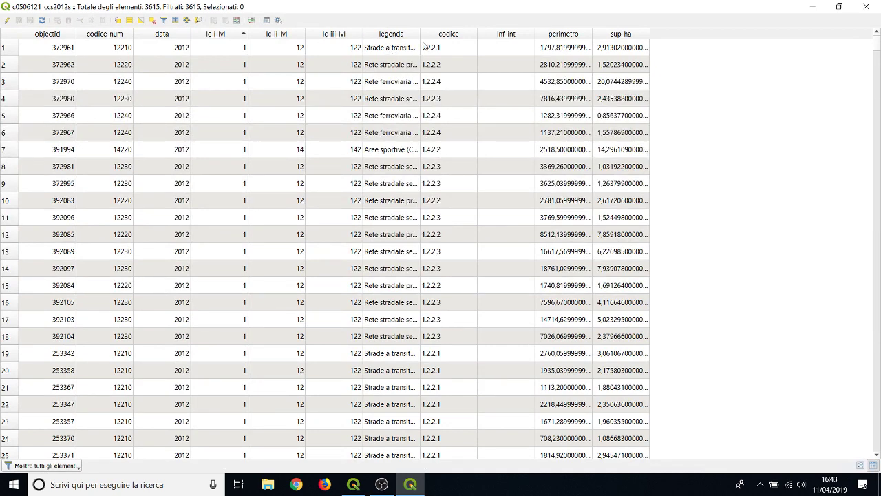
pyautogui.moveTo(420, 35); pyautogui.dragTo(624, 44)
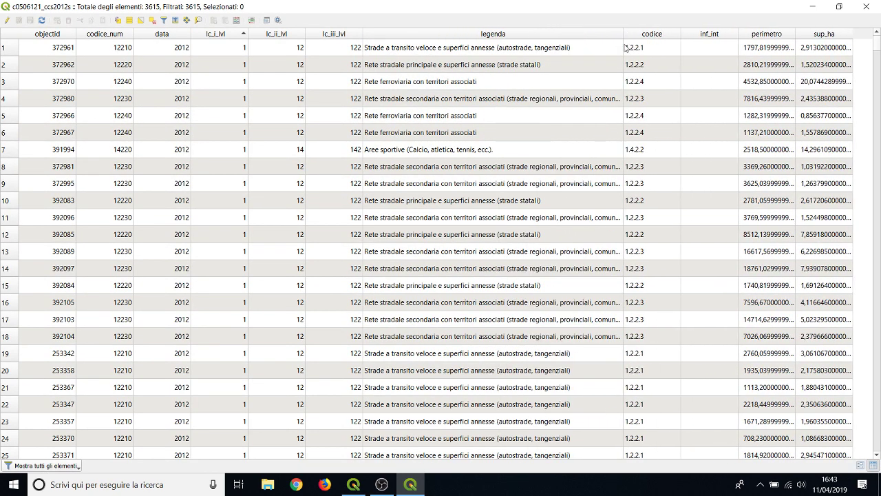
# Look through the legenda descriptions of the class 1 records in the sorted attribute table, and close the table.
pyautogui.scroll(-11, 421, 135)
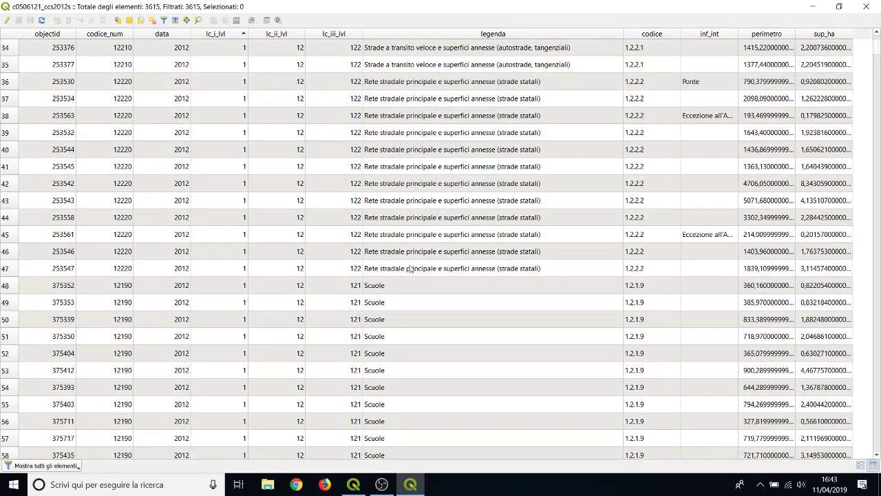
pyautogui.scroll(-20, 357, 340)
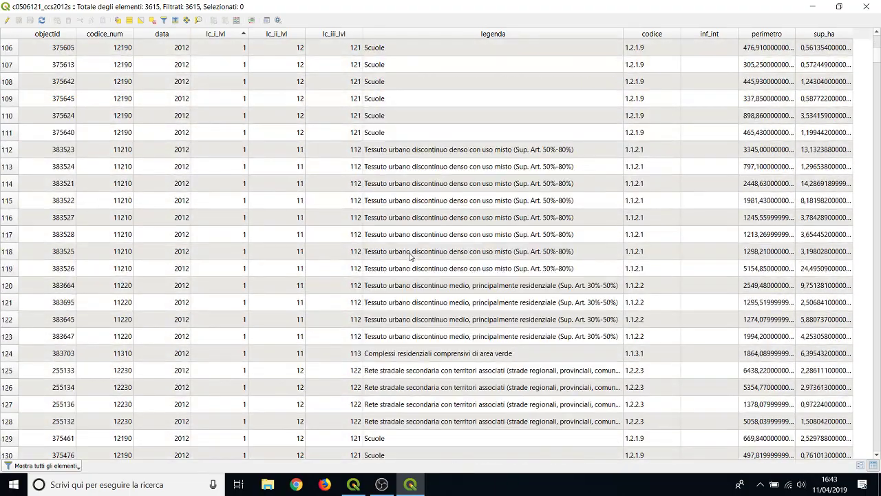
pyautogui.scroll(-20, 411, 256)
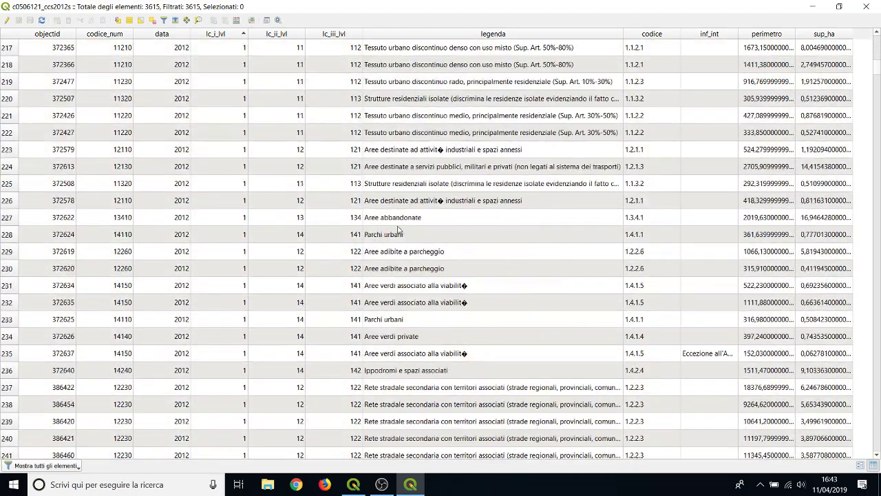
pyautogui.scroll(-7, 398, 230)
pyautogui.scroll(-8, 397, 208)
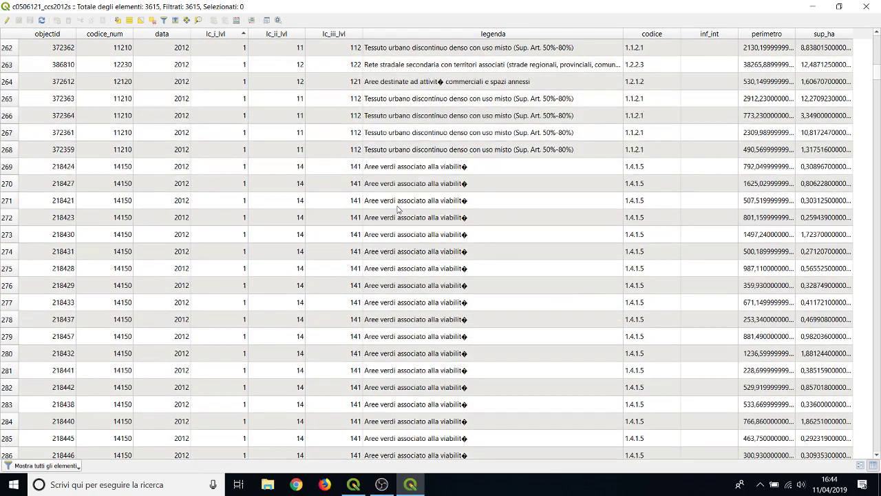
pyautogui.scroll(-3, 471, 273)
pyautogui.scroll(18, 470, 268)
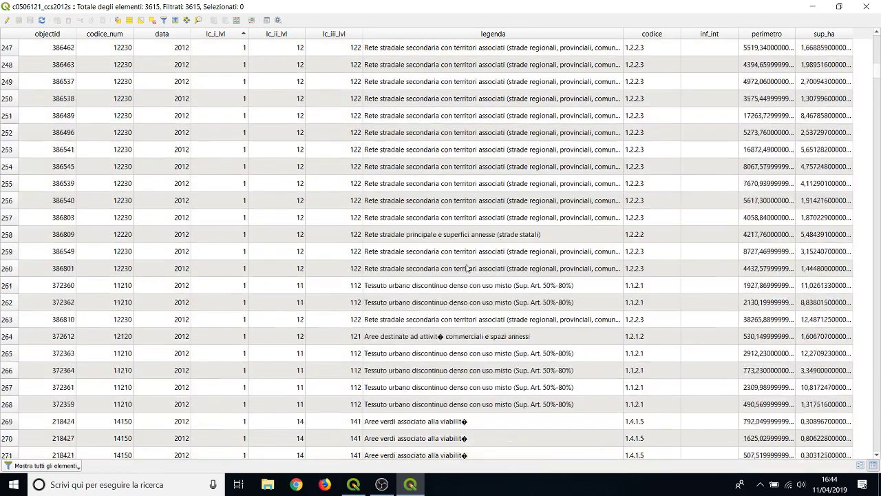
pyautogui.scroll(20, 469, 264)
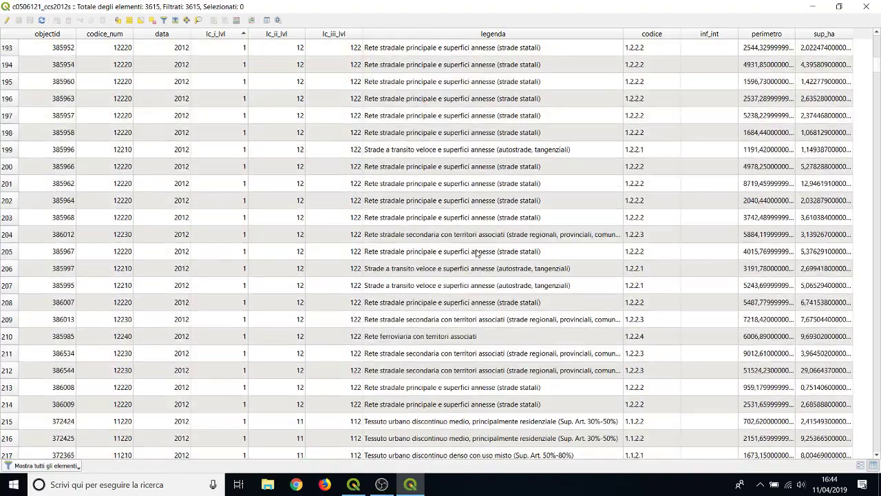
pyautogui.scroll(20, 477, 252)
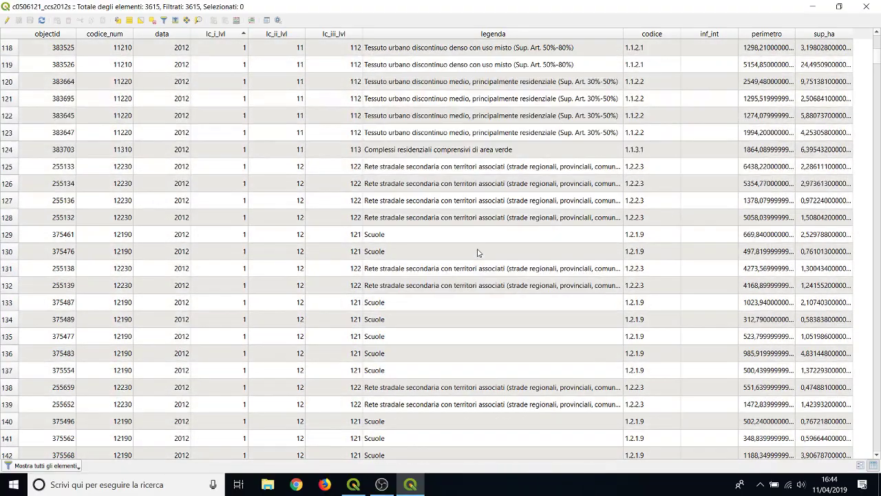
pyautogui.scroll(19, 477, 253)
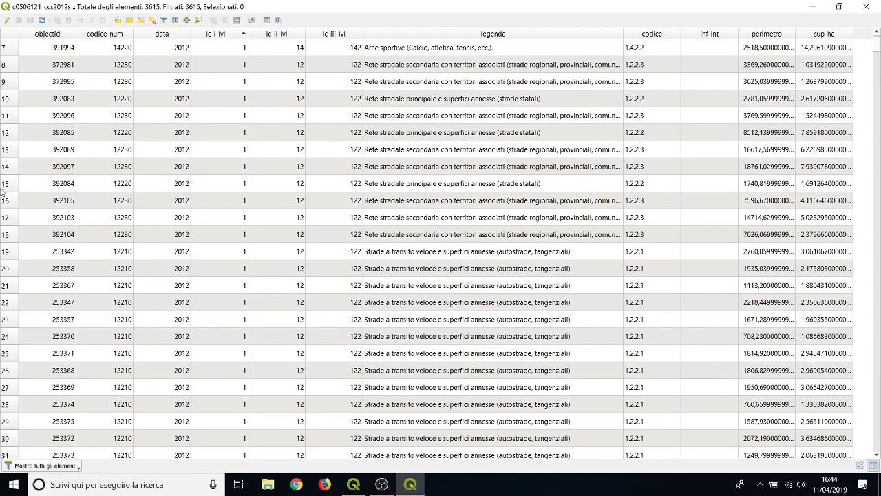
pyautogui.scroll(2, 167, 124)
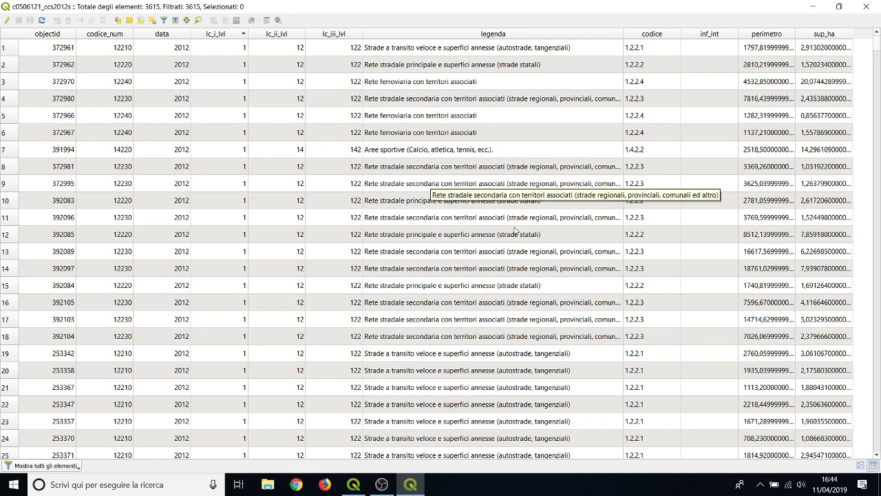
pyautogui.click(858, 7)
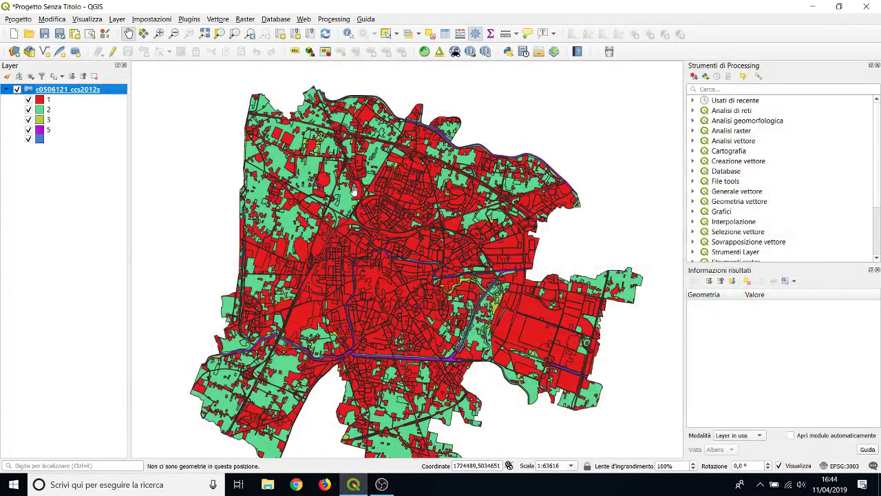
pyautogui.scroll(2, 361, 193)
pyautogui.scroll(-1, 370, 200)
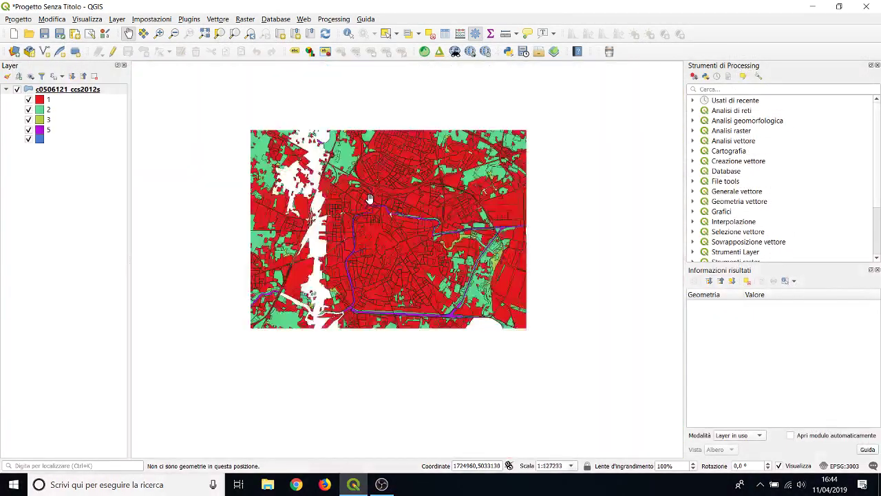
pyautogui.scroll(1, 376, 222)
pyautogui.moveTo(375, 223); pyautogui.dragTo(409, 250)
pyautogui.scroll(1, 405, 240)
pyautogui.scroll(-1, 405, 241)
pyautogui.scroll(-1, 405, 242)
pyautogui.scroll(1, 409, 249)
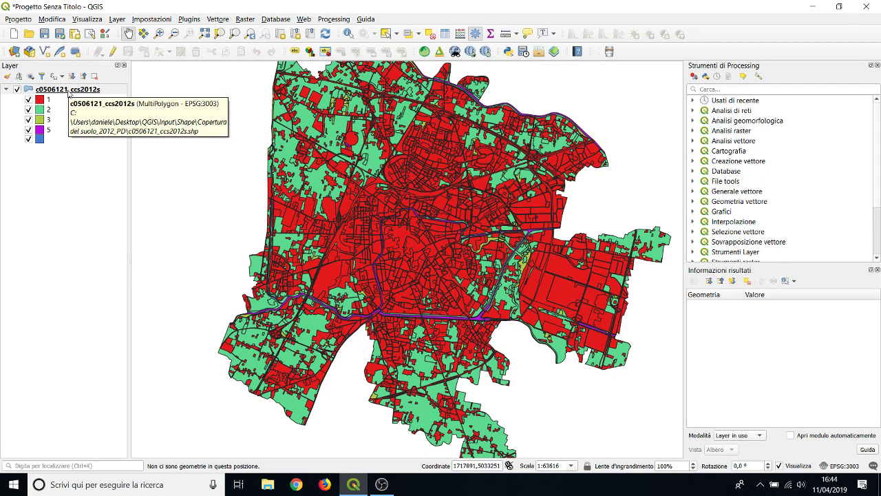
pyautogui.rightClick(69, 93)
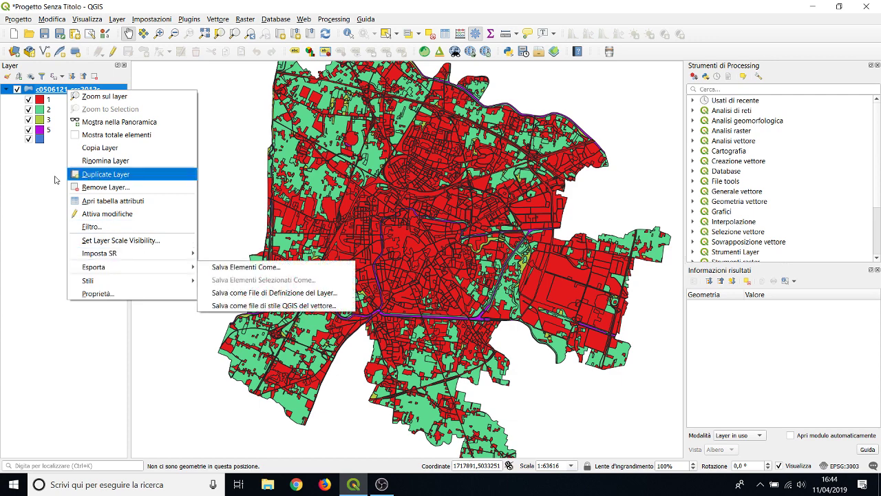
pyautogui.click(53, 210)
# Add the Google Satellite basemap to the project with QuickMapServices.
pyautogui.click(300, 21)
pyautogui.moveTo(334, 82)
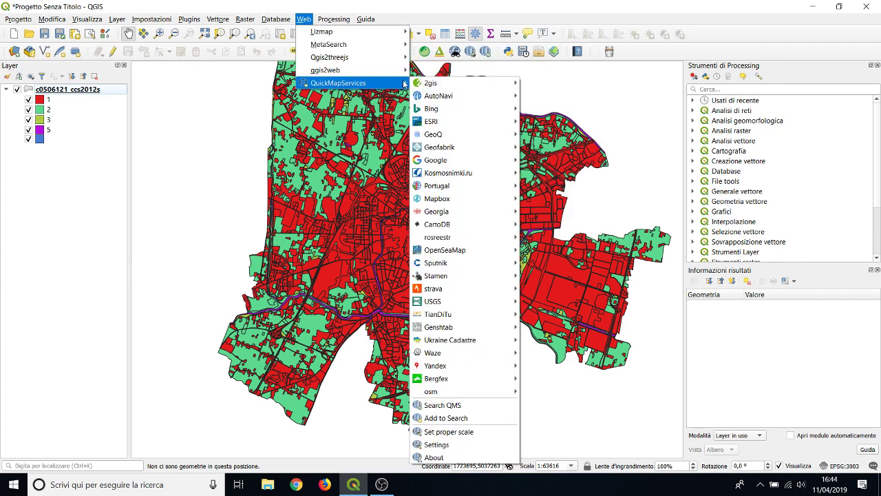
pyautogui.moveTo(456, 150)
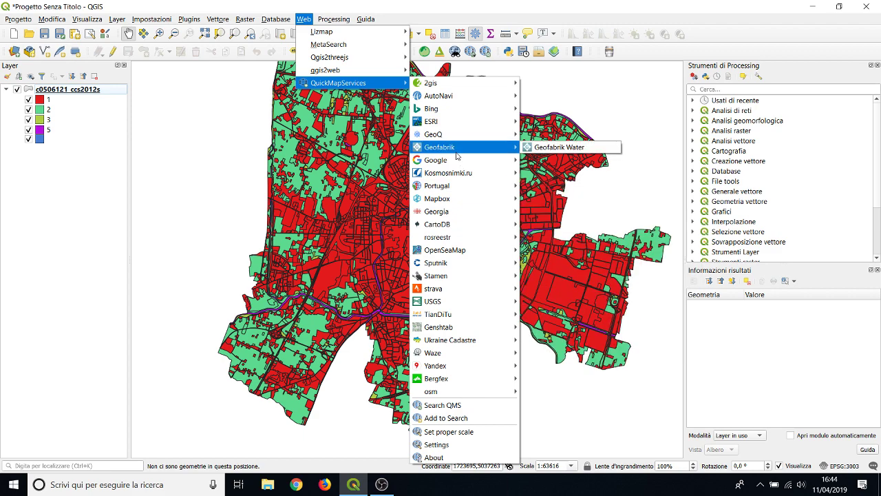
pyautogui.moveTo(484, 162)
pyautogui.click(558, 198)
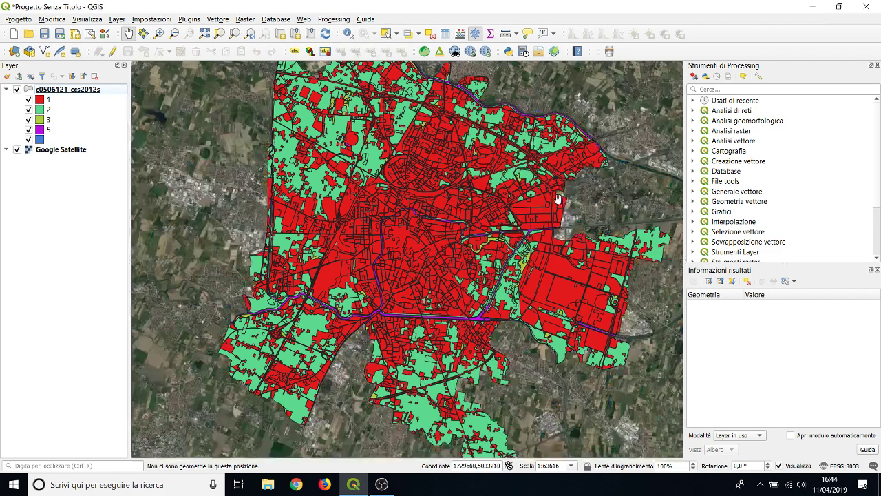
# Examine how the opaque land cover layer covers the satellite imagery at different scales.
pyautogui.scroll(1, 368, 232)
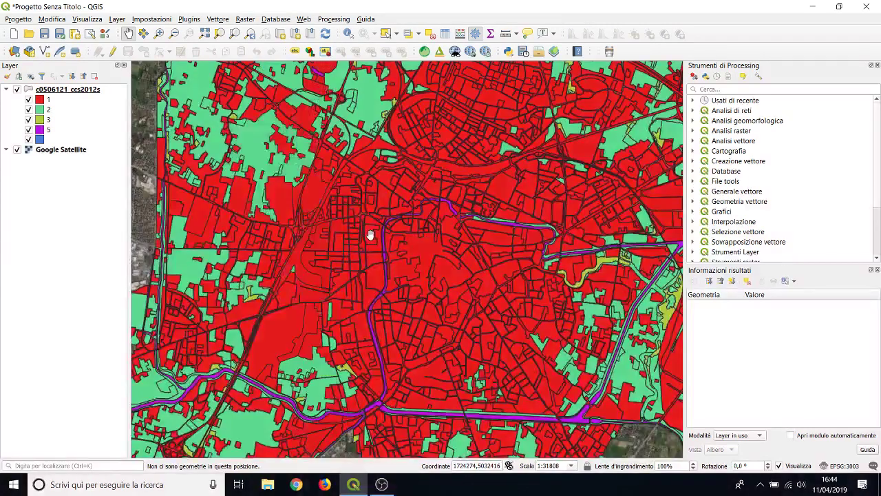
pyautogui.scroll(-2, 370, 235)
pyautogui.scroll(1, 404, 218)
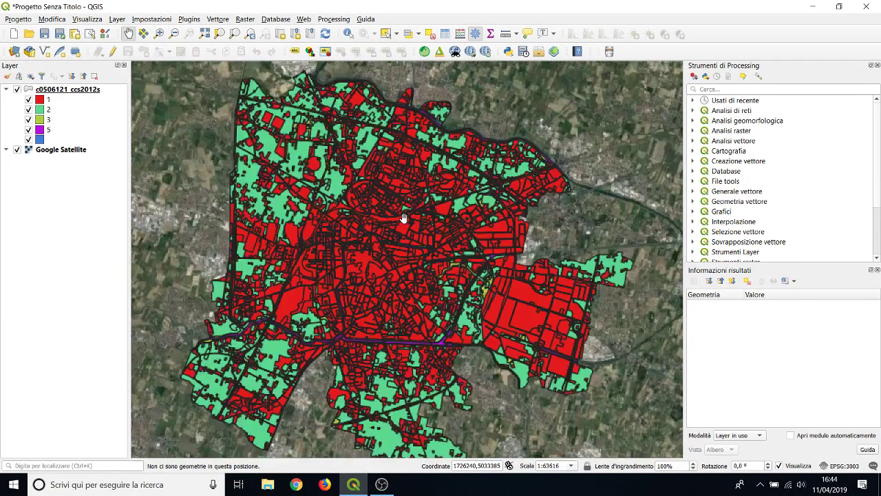
pyautogui.moveTo(365, 232); pyautogui.dragTo(401, 211)
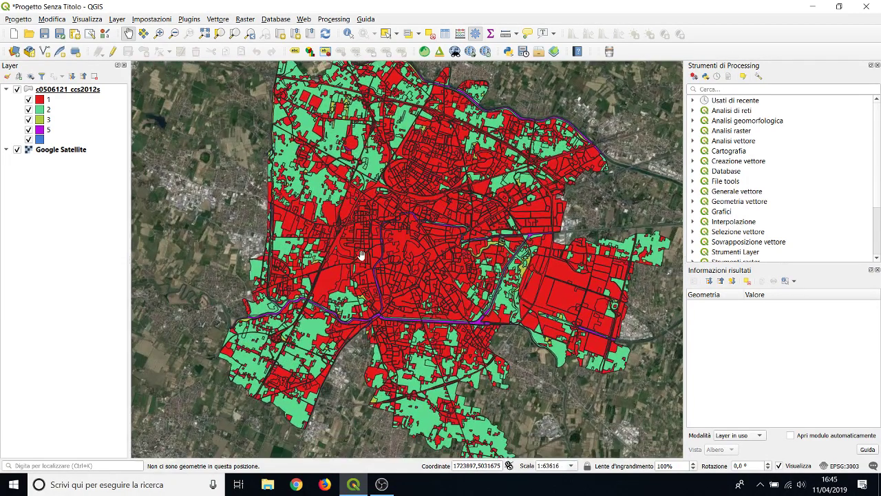
pyautogui.scroll(-1, 364, 256)
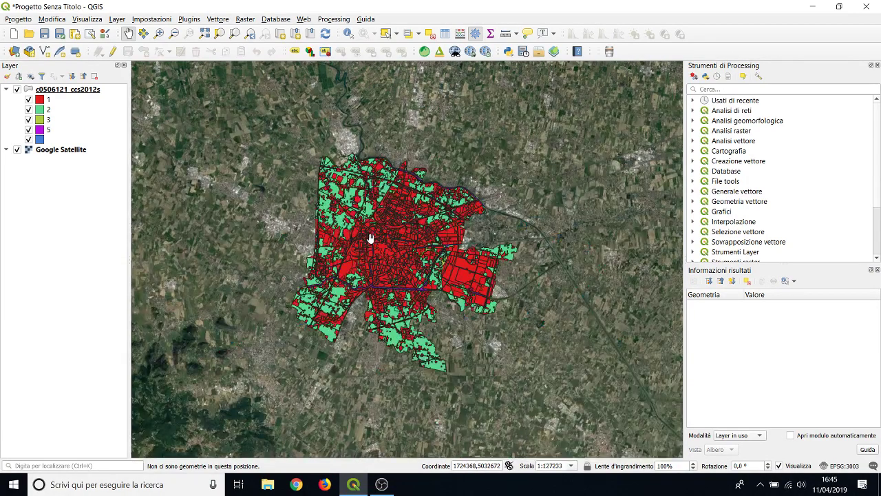
pyautogui.scroll(1, 370, 240)
pyautogui.rightClick(68, 93)
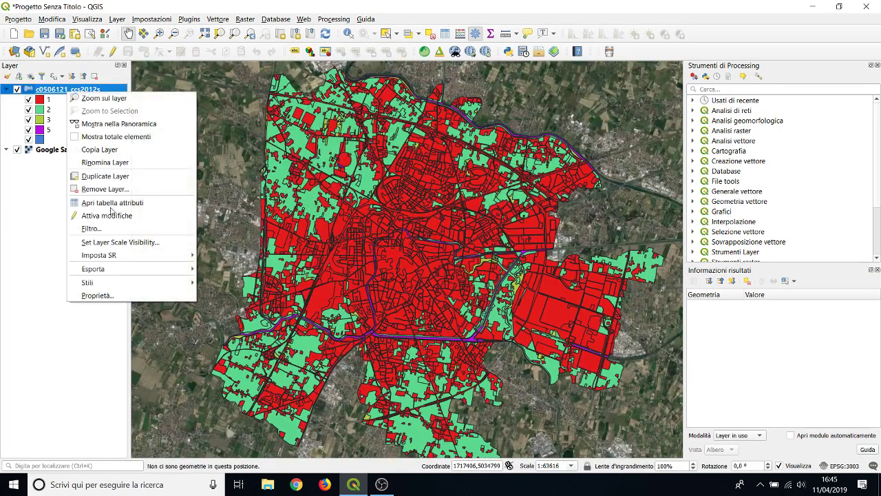
pyautogui.click(16, 251)
# Set the opacity of the c0506121_ccs2012s layer to 40.1 % in its layer rendering settings and apply the style.
pyautogui.rightClick(65, 89)
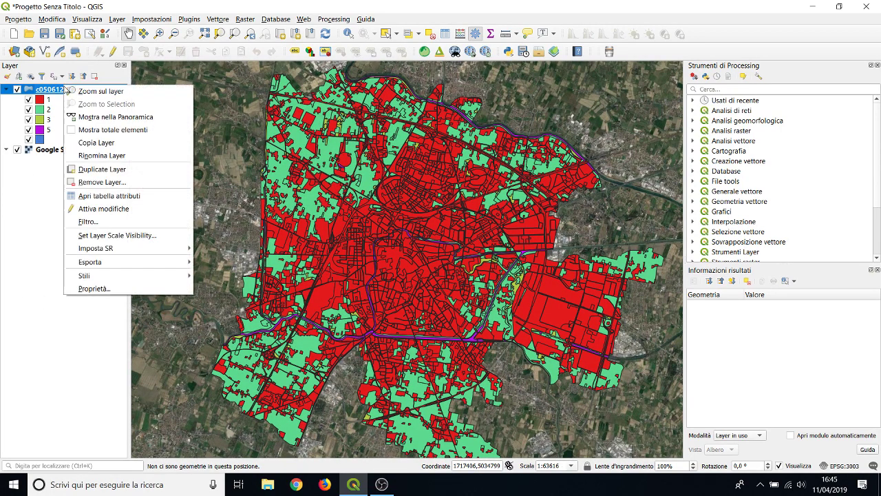
pyautogui.click(137, 287)
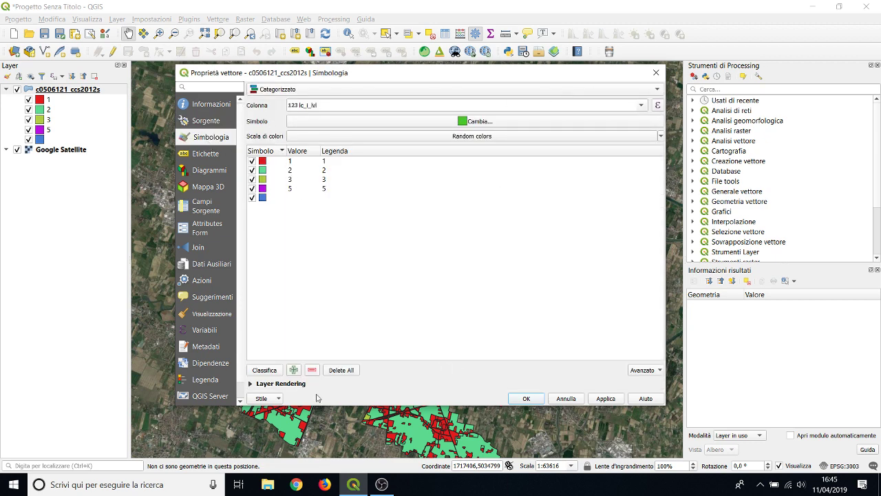
pyautogui.click(251, 384)
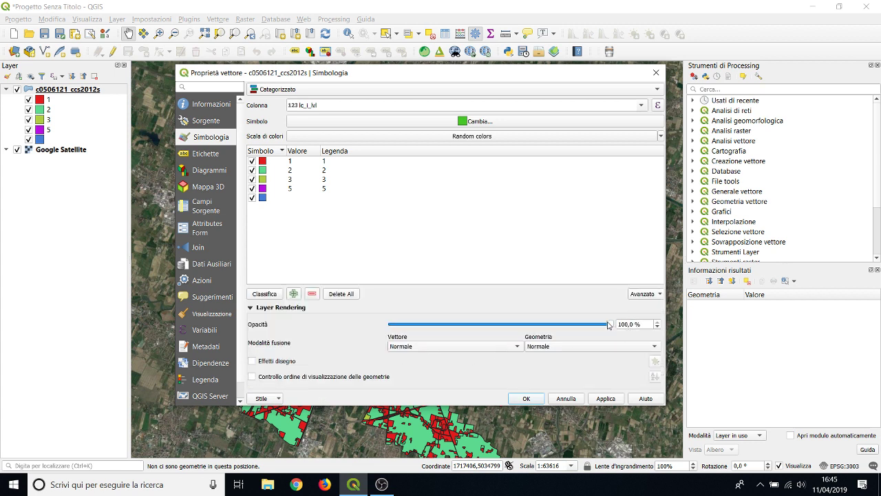
pyautogui.moveTo(608, 325); pyautogui.dragTo(465, 338)
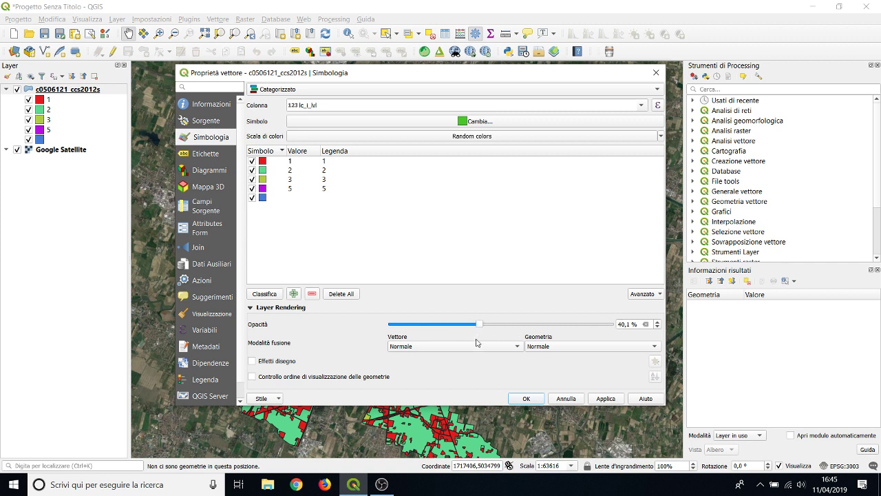
pyautogui.click(604, 399)
pyautogui.click(525, 398)
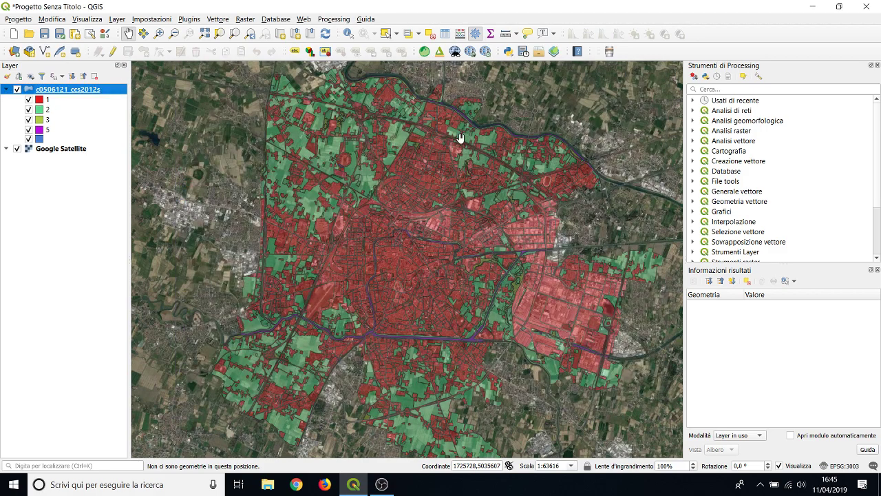
# Examine the semi-transparent land cover classes against the satellite imagery around the stadium and the nearby main road.
pyautogui.scroll(-2, 354, 152)
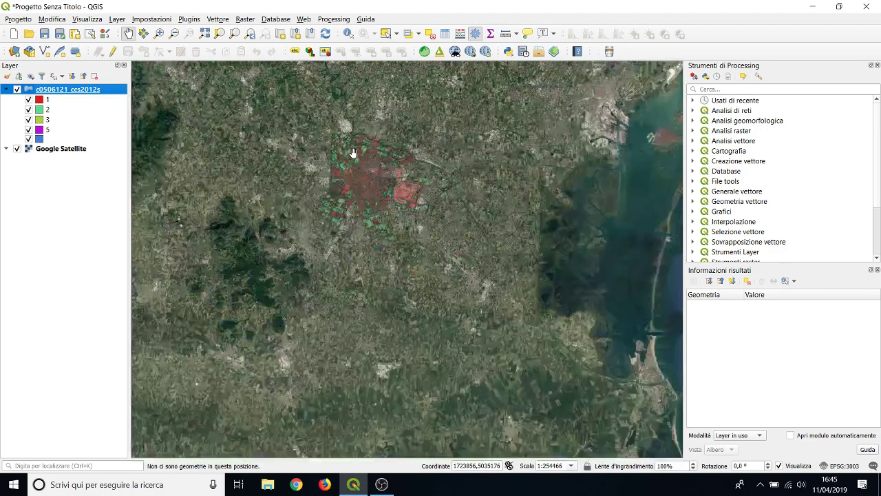
pyautogui.scroll(5, 353, 152)
pyautogui.moveTo(338, 199); pyautogui.dragTo(380, 212)
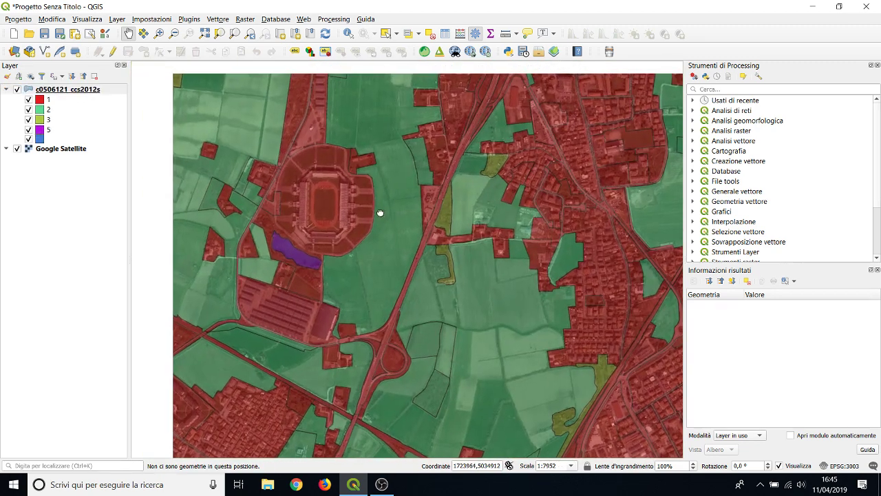
pyautogui.scroll(2, 408, 276)
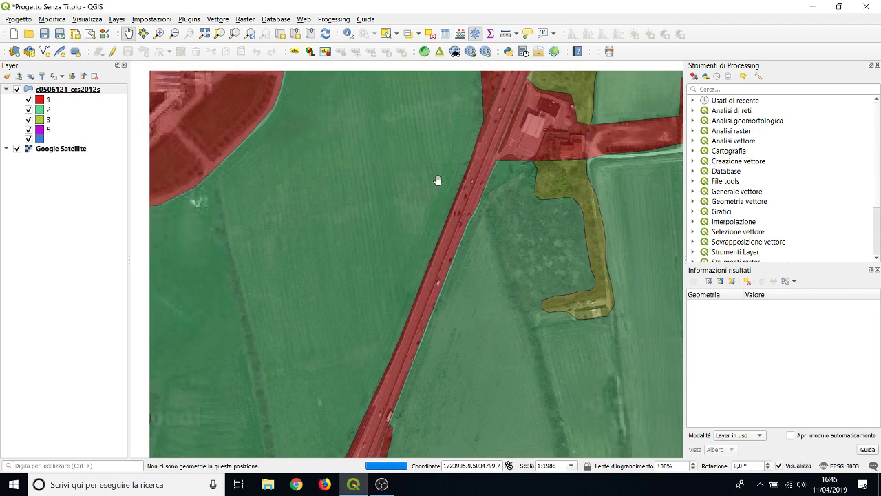
# Examine the semi-transparent land cover polygons against the satellite imagery along the main road, interchange and stadium area at different scales.
pyautogui.scroll(3, 466, 216)
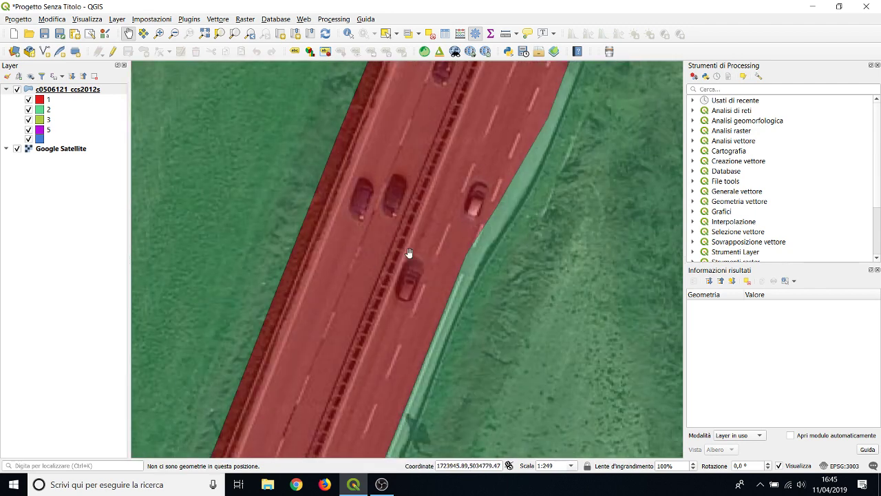
pyautogui.scroll(-3, 409, 254)
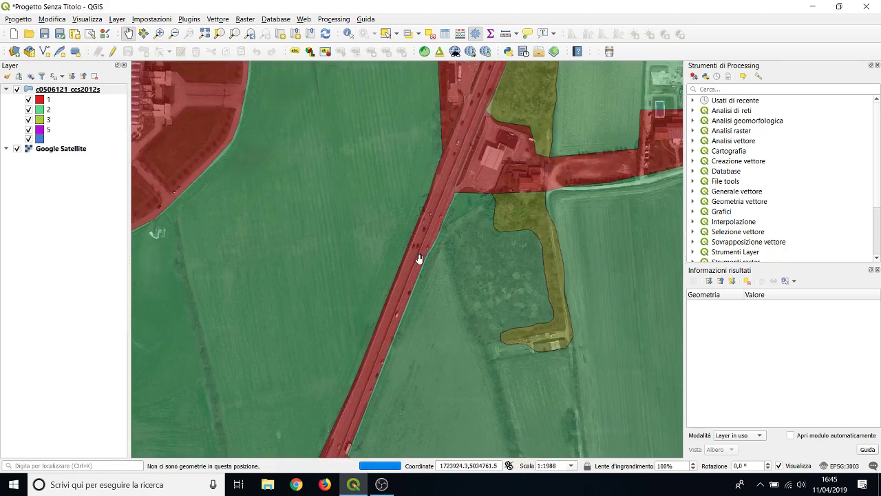
pyautogui.scroll(1, 449, 202)
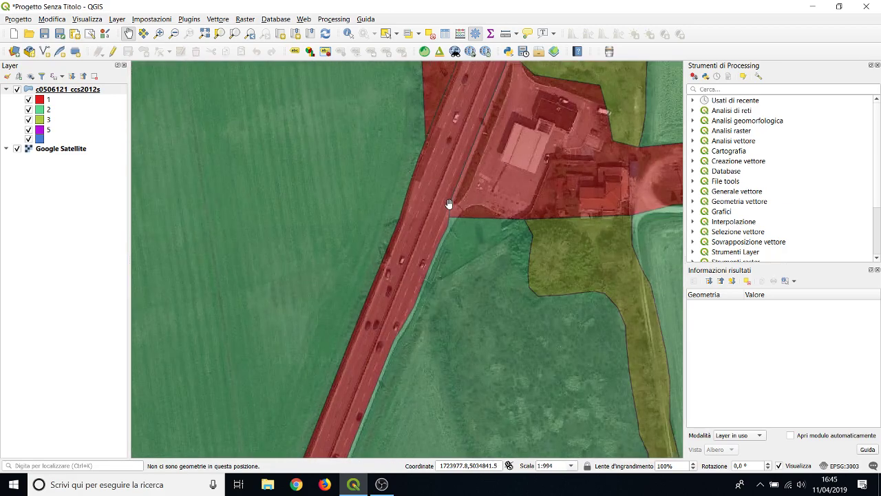
pyautogui.scroll(1, 449, 204)
pyautogui.scroll(-3, 371, 258)
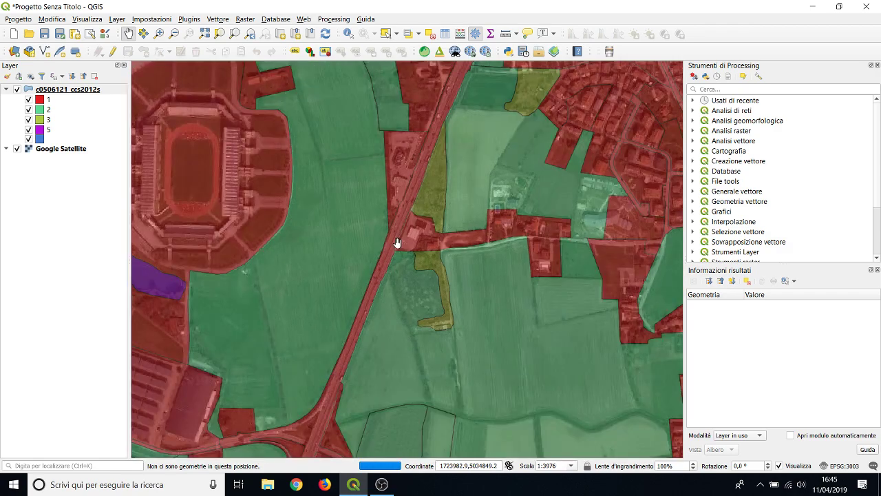
pyautogui.scroll(-1, 379, 220)
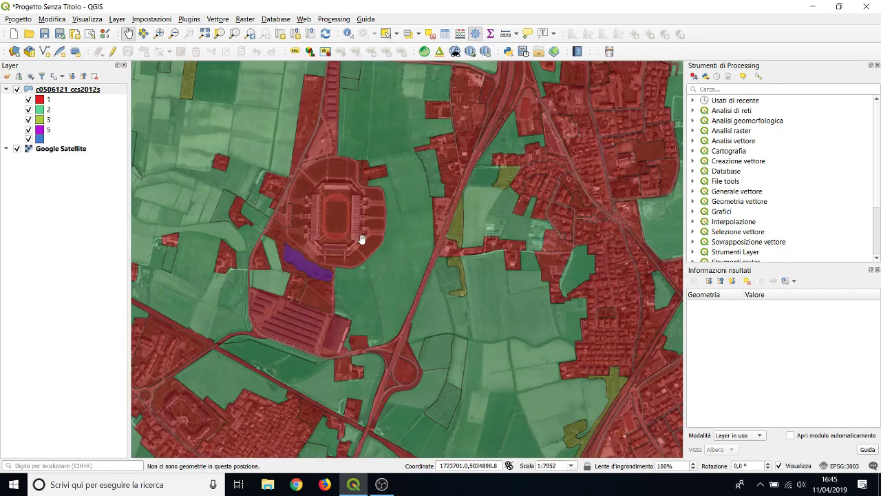
pyautogui.moveTo(470, 248); pyautogui.dragTo(448, 228)
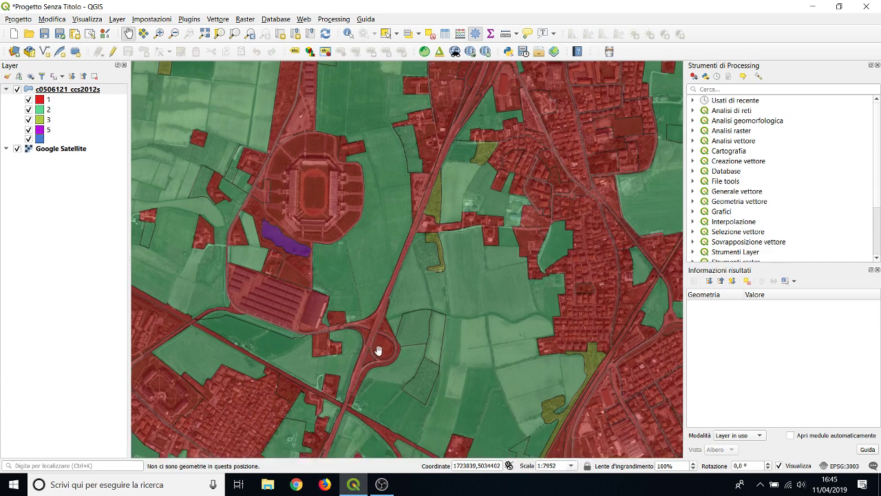
pyautogui.moveTo(371, 350); pyautogui.dragTo(397, 298)
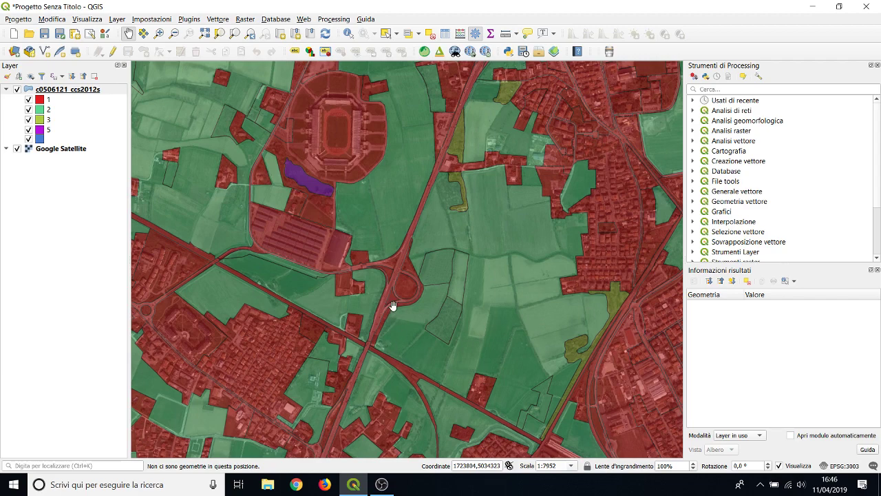
pyautogui.moveTo(393, 280); pyautogui.dragTo(448, 278)
pyautogui.scroll(1, 423, 231)
pyautogui.scroll(-5, 425, 234)
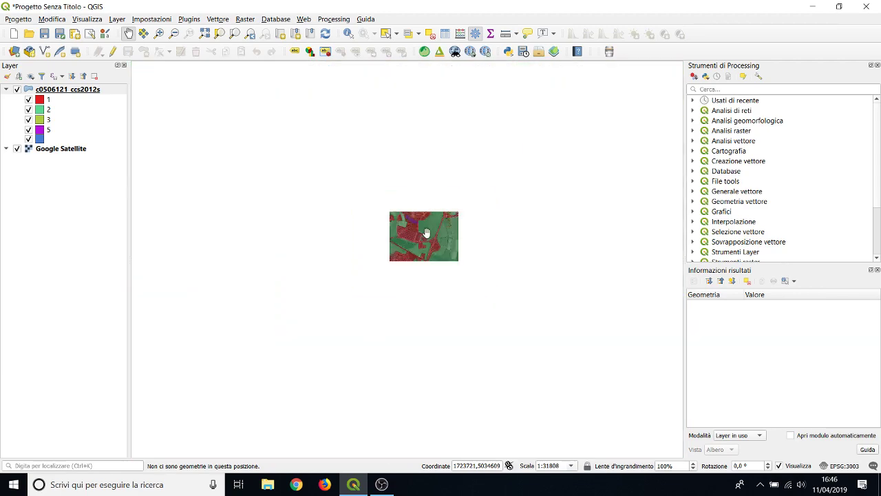
pyautogui.scroll(2, 426, 239)
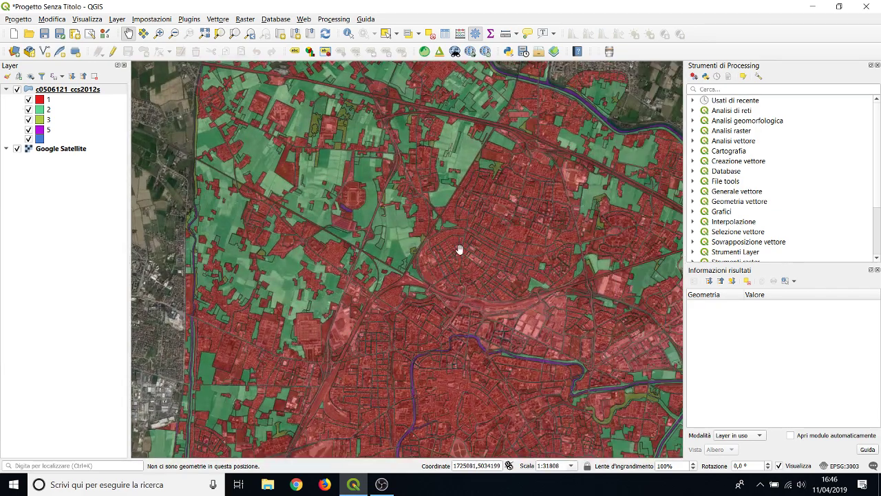
# Select the polygon of the large square with the oval garden in the city centre on the c0506121_ccs2012s layer.
pyautogui.moveTo(482, 289); pyautogui.dragTo(413, 218)
pyautogui.moveTo(498, 311); pyautogui.dragTo(452, 248)
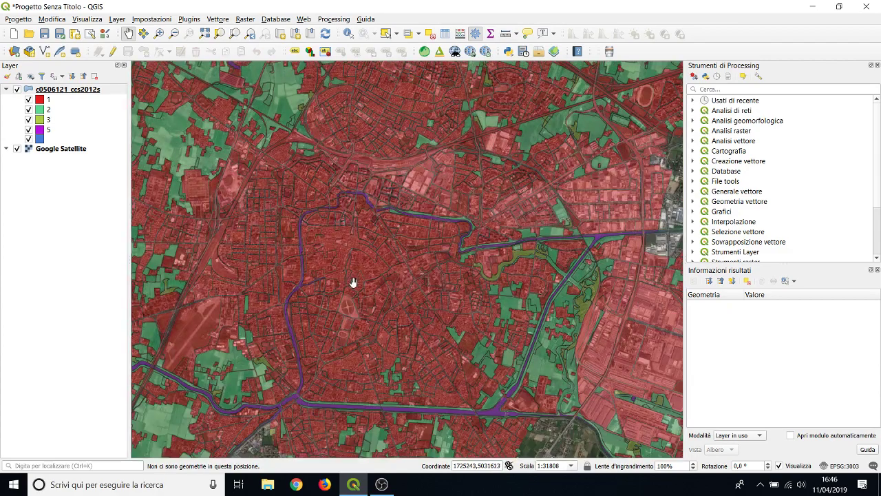
pyautogui.scroll(3, 351, 283)
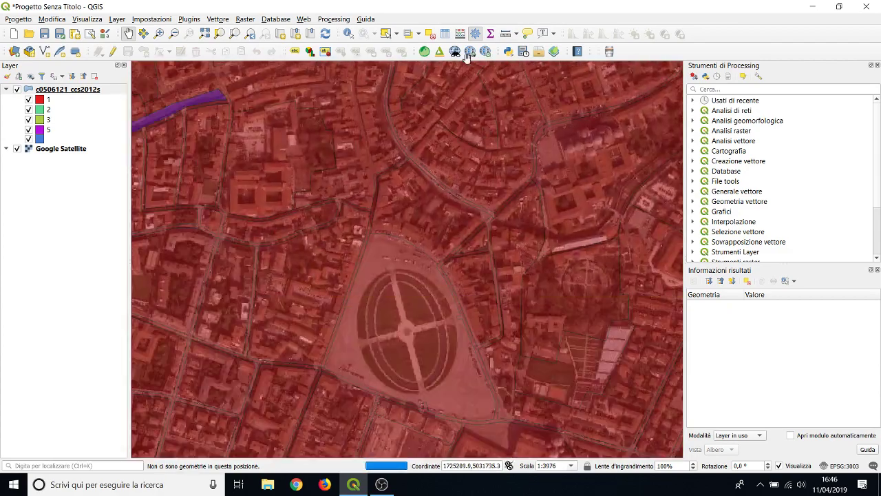
pyautogui.click(384, 34)
pyautogui.click(409, 390)
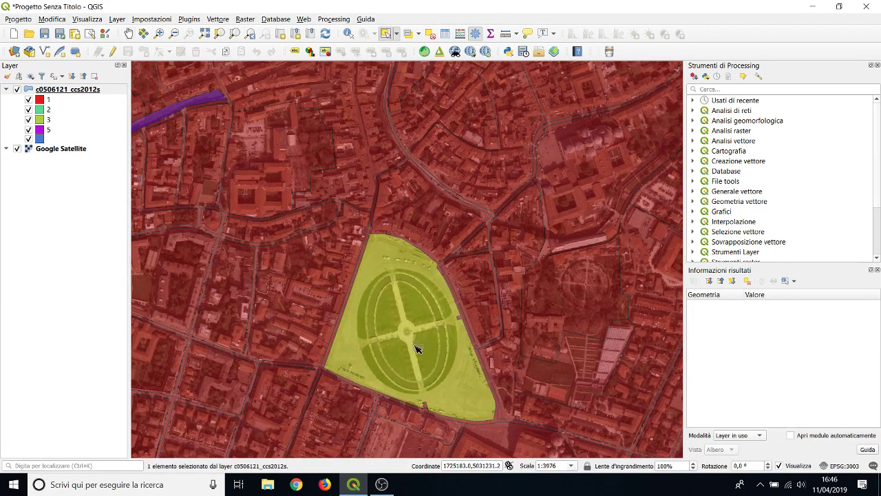
pyautogui.click(429, 34)
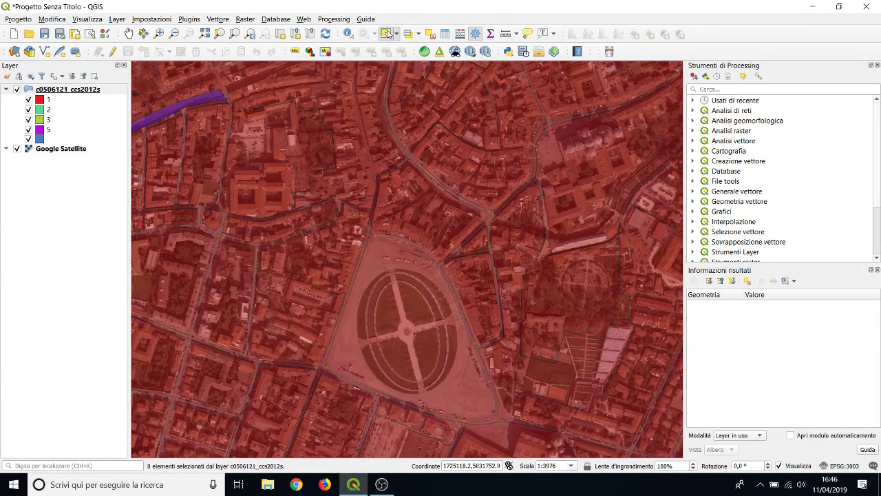
pyautogui.click(390, 321)
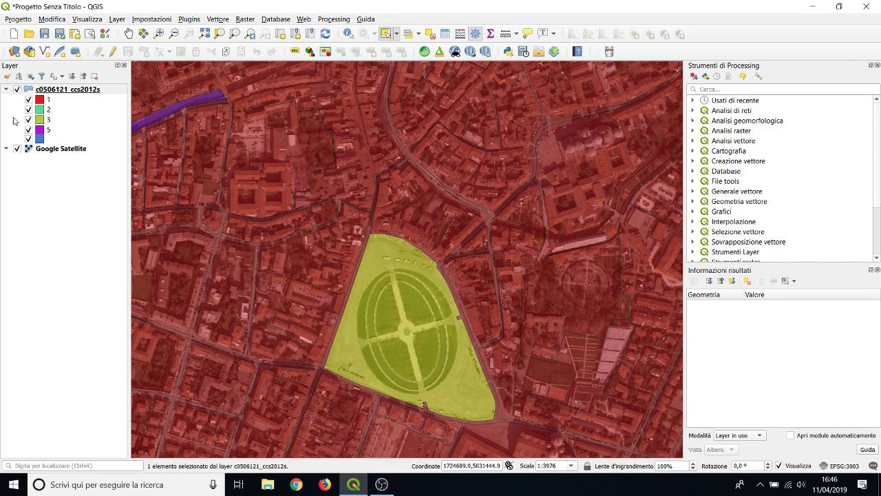
# Start exporting the c0506121_ccs2012s features as an ESRI shapefile with the file name Prato_della_Valle.
pyautogui.rightClick(47, 94)
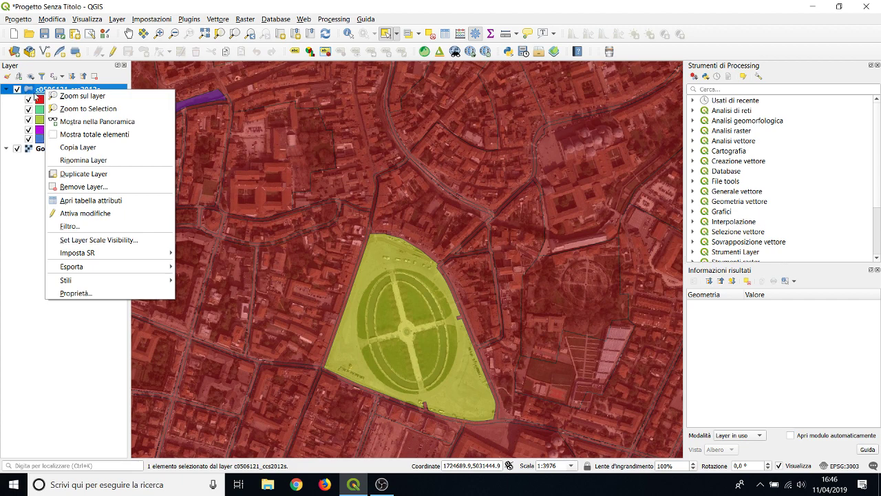
pyautogui.moveTo(105, 269)
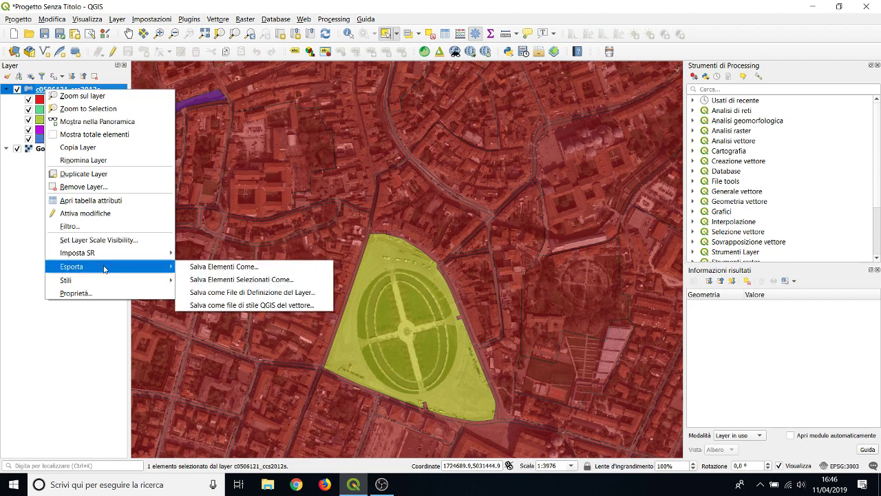
pyautogui.click(196, 268)
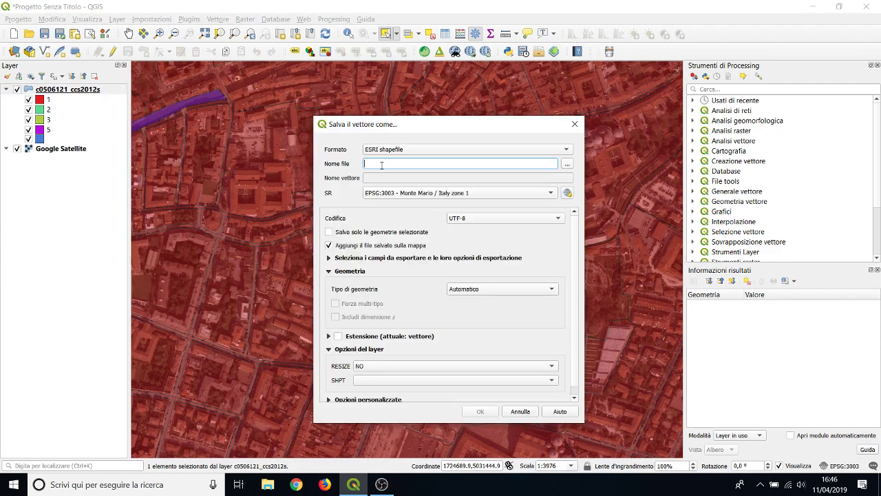
pyautogui.write('Prato_della_Valle')
# Set the shapefile's destination to the Desktop\QGIS\Processi folder and export only the selected features.
pyautogui.click(568, 164)
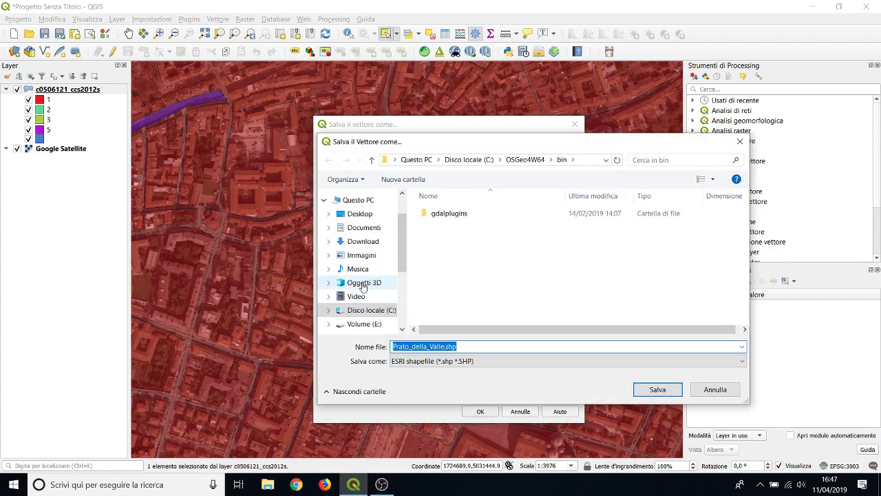
pyautogui.click(368, 217)
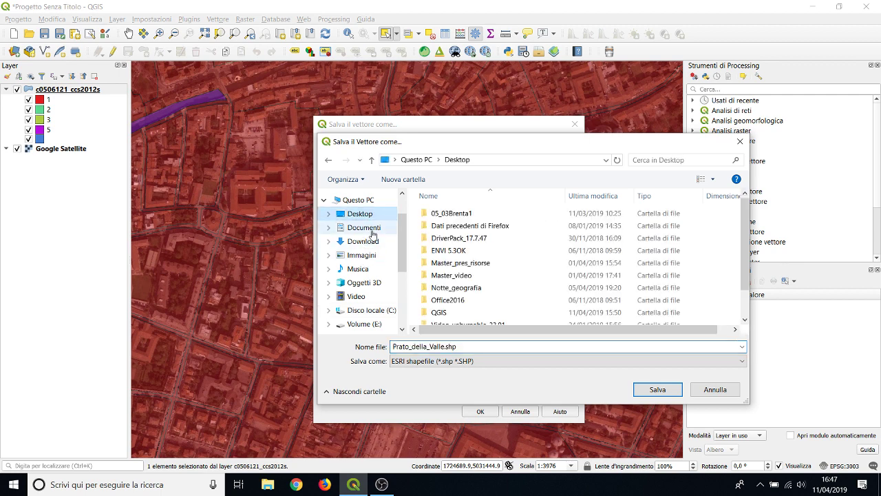
pyautogui.click(438, 313)
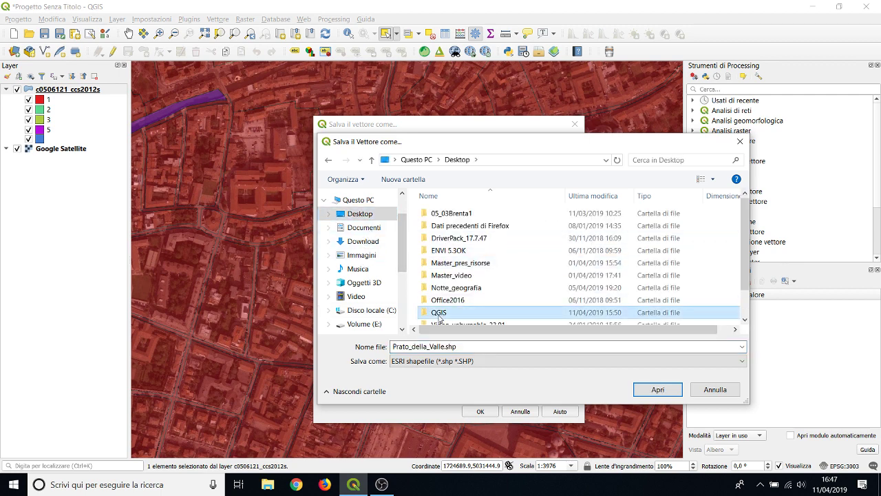
pyautogui.doubleClick(439, 314)
pyautogui.doubleClick(444, 239)
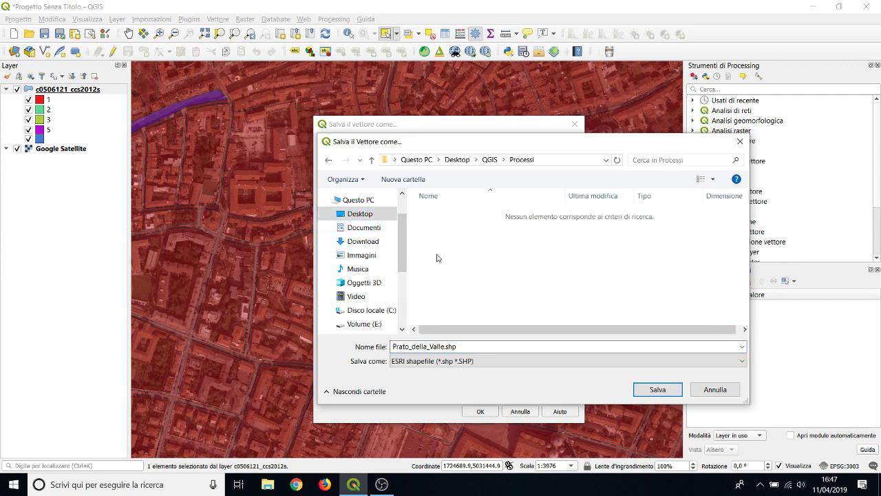
pyautogui.click(657, 389)
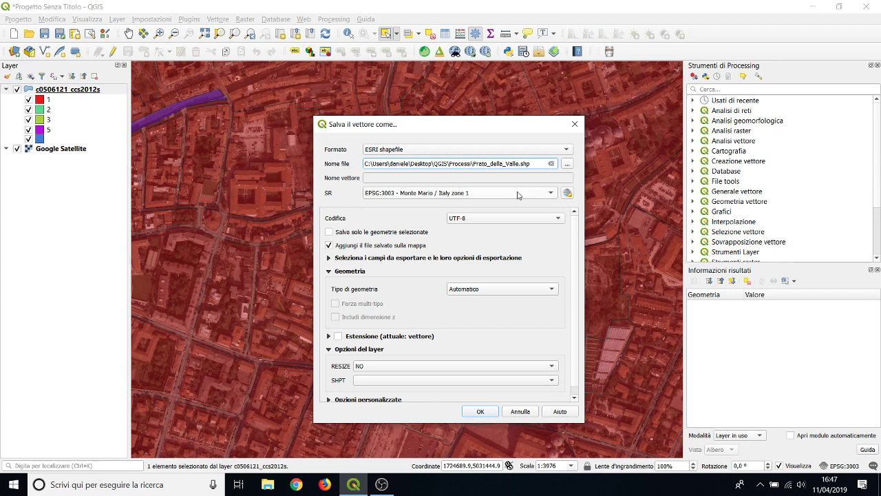
pyautogui.click(330, 234)
pyautogui.click(481, 412)
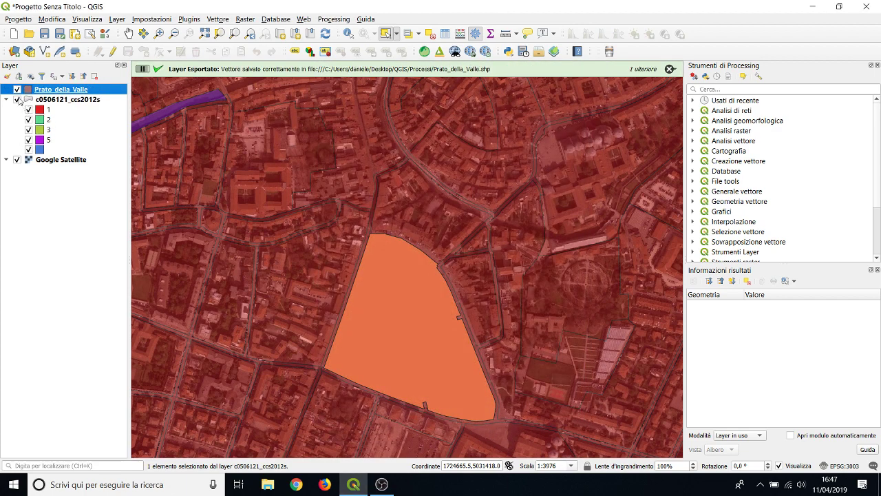
# Hide the c0506121_ccs2012s layer so only the exported polygon lies over the satellite imagery.
pyautogui.click(8, 101)
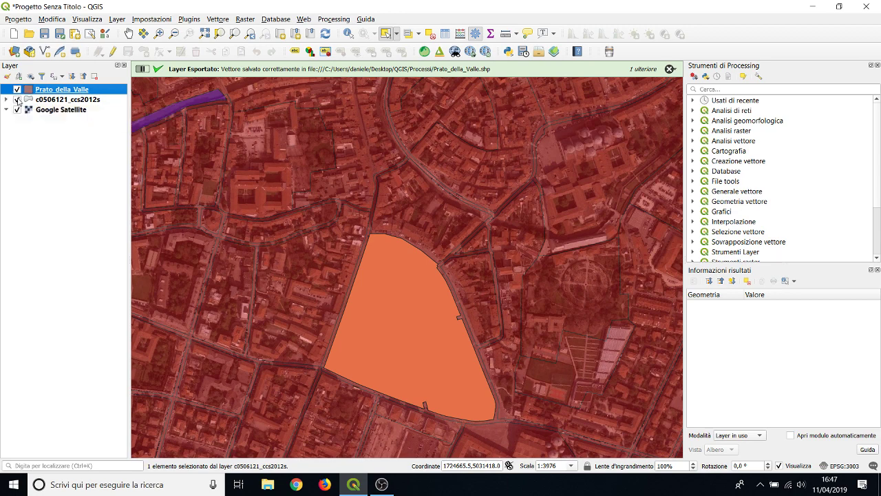
pyautogui.click(7, 101)
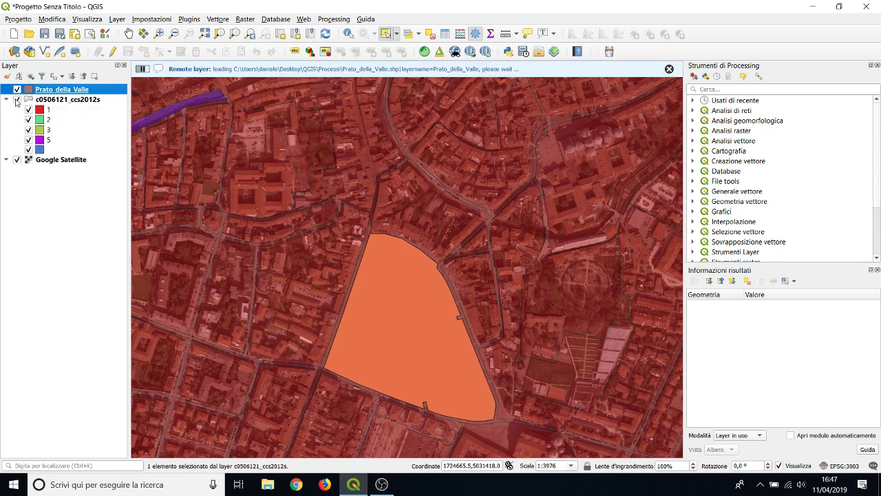
pyautogui.click(17, 99)
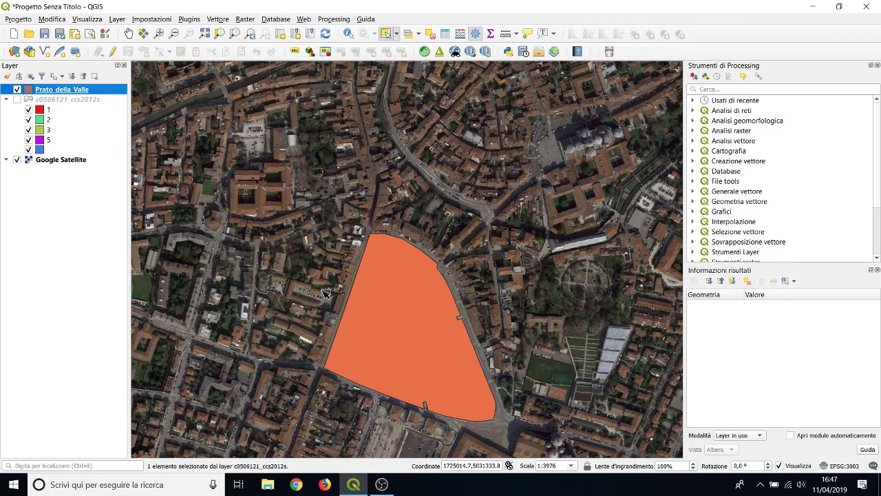
# Examine the attribute table of the Prato_della_Valle layer and close it.
pyautogui.rightClick(72, 88)
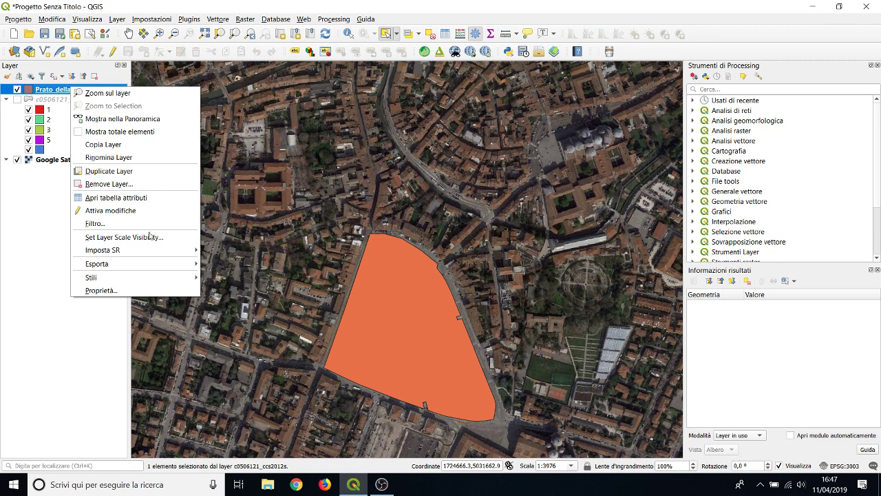
pyautogui.click(153, 198)
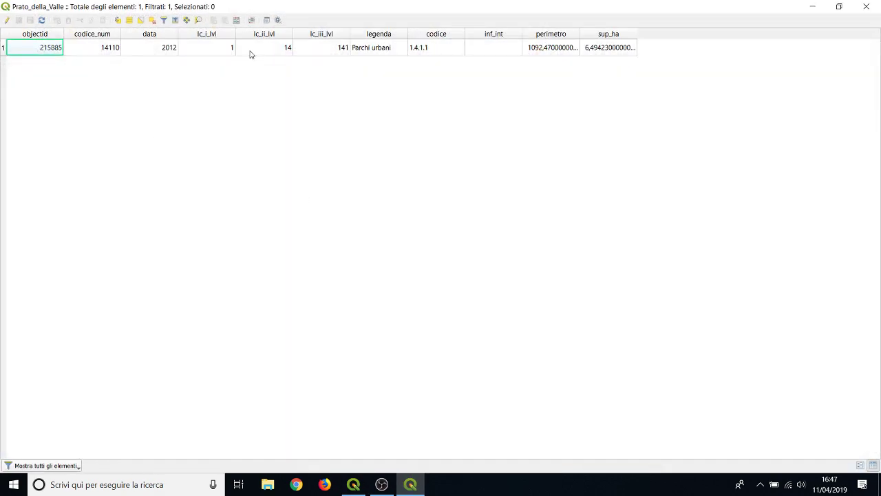
pyautogui.click(873, 7)
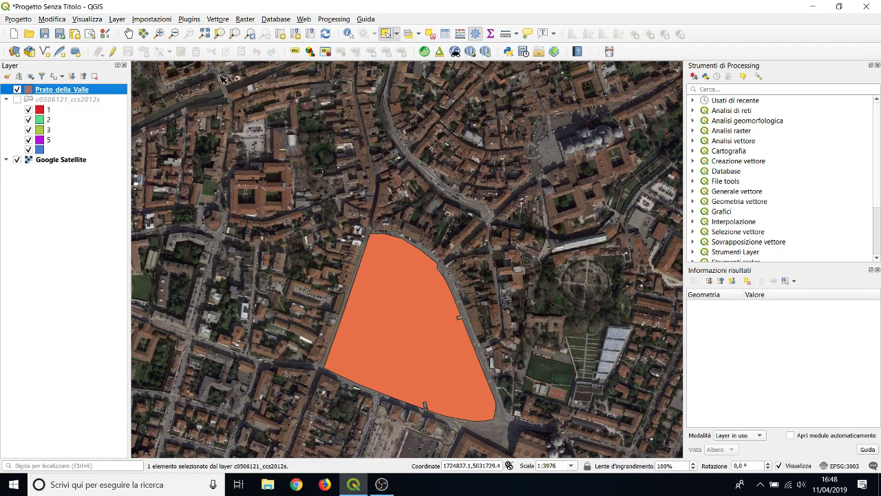
# Show the c0506121_ccs2012s layer beneath the exported polygon and hide it again.
pyautogui.click(6, 99)
pyautogui.click(18, 100)
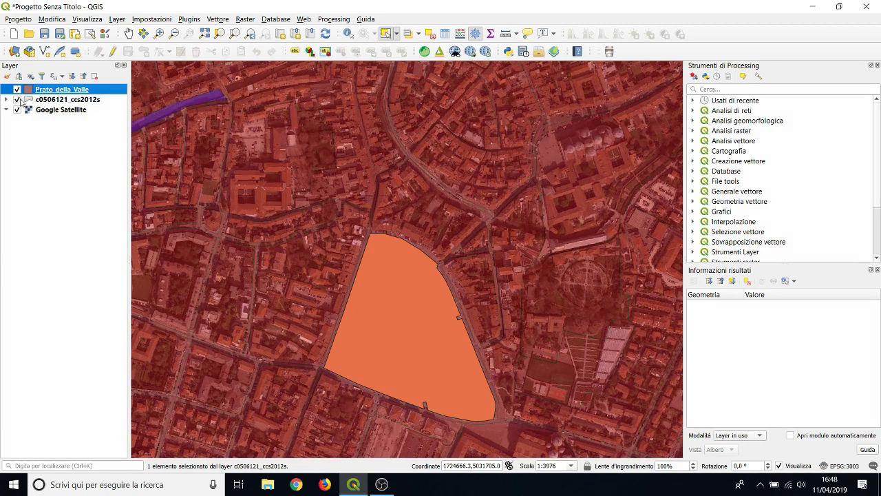
pyautogui.click(18, 100)
pyautogui.click(6, 99)
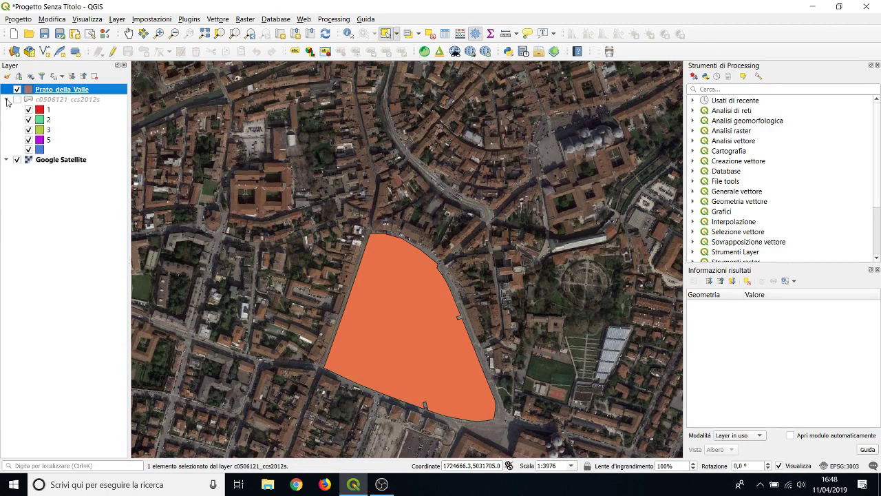
# Save the project under the name Wall&Rivers in the Desktop\QGIS\Processi folder.
pyautogui.click(24, 19)
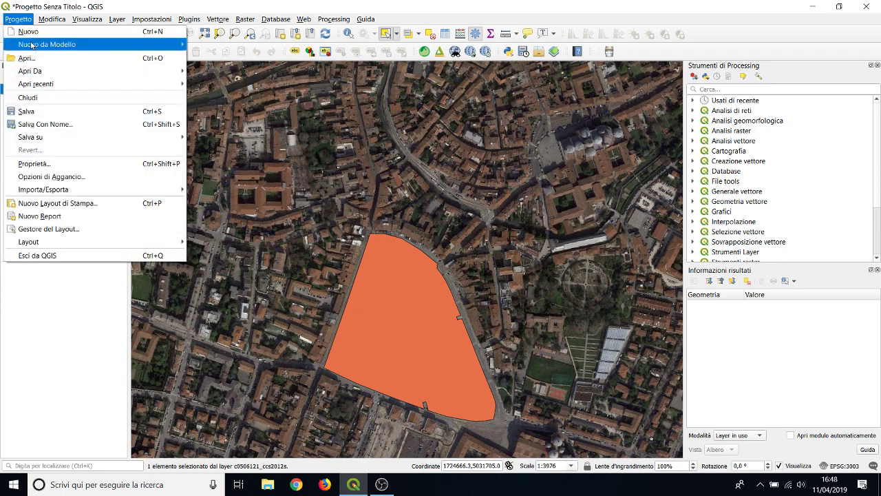
pyautogui.click(47, 124)
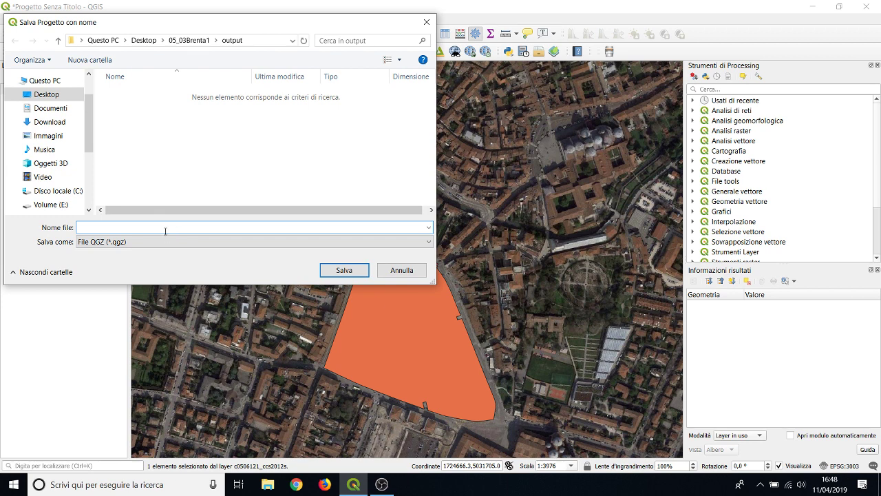
pyautogui.click(59, 96)
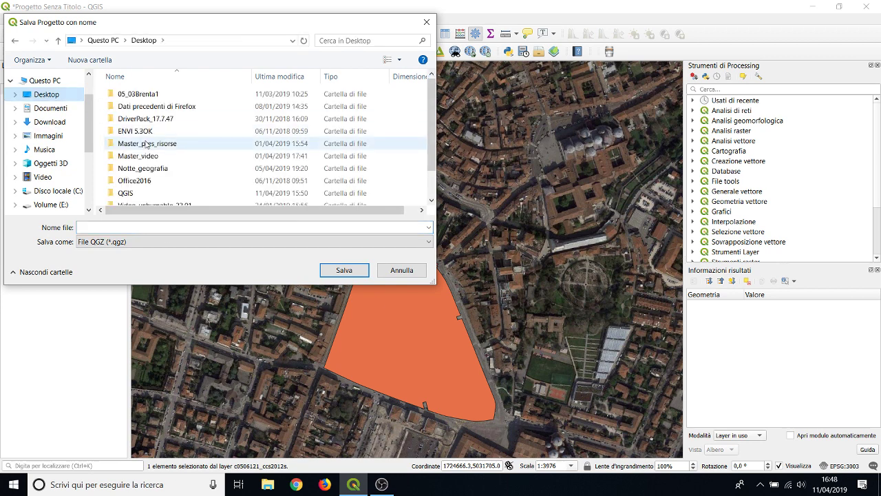
pyautogui.click(154, 196)
pyautogui.doubleClick(154, 196)
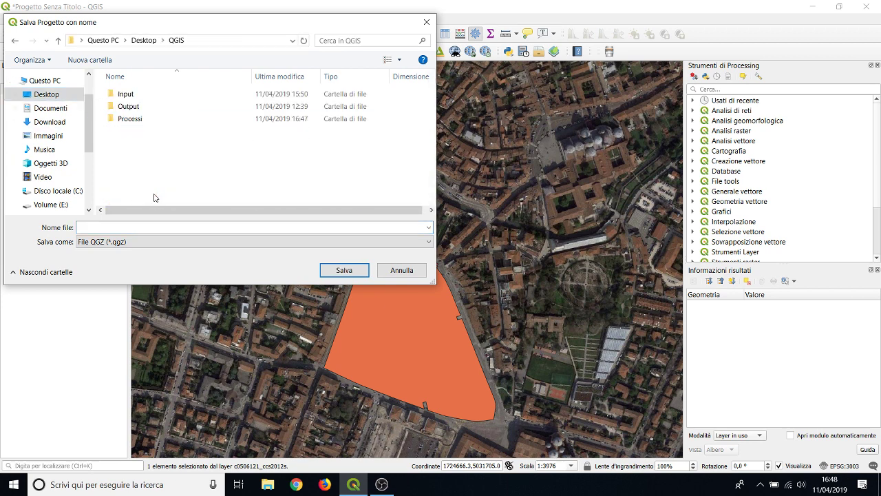
pyautogui.click(140, 121)
pyautogui.doubleClick(140, 121)
pyautogui.click(146, 227)
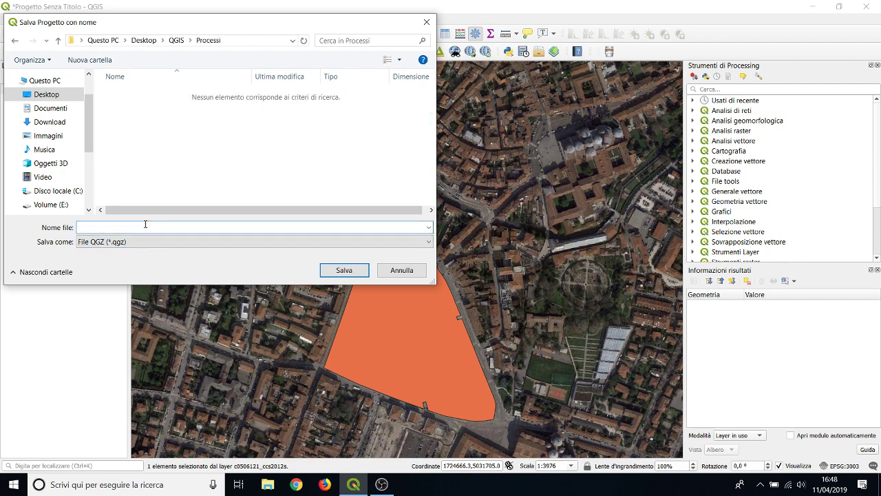
pyautogui.write('Wall&Rivers')
pyautogui.press('Return')
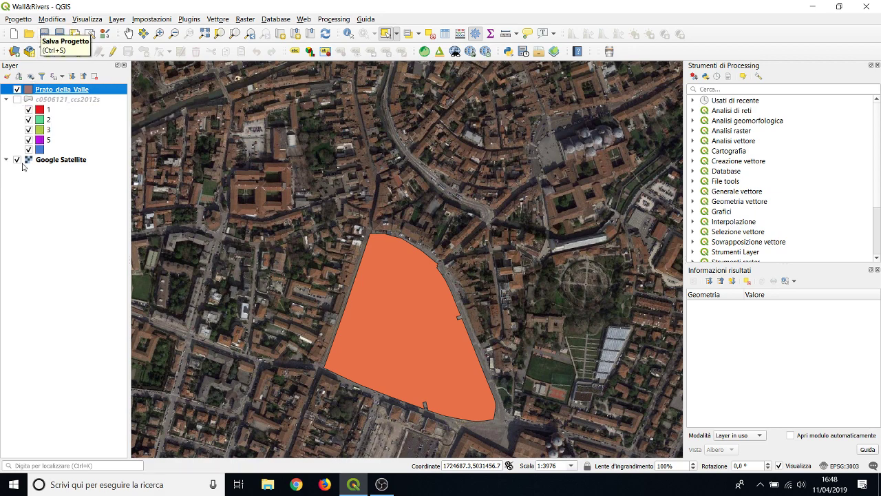
# Show the c0506121_ccs2012s layer, collapse its legend, and place it above Prato_della_Valle in the layer order.
pyautogui.click(17, 99)
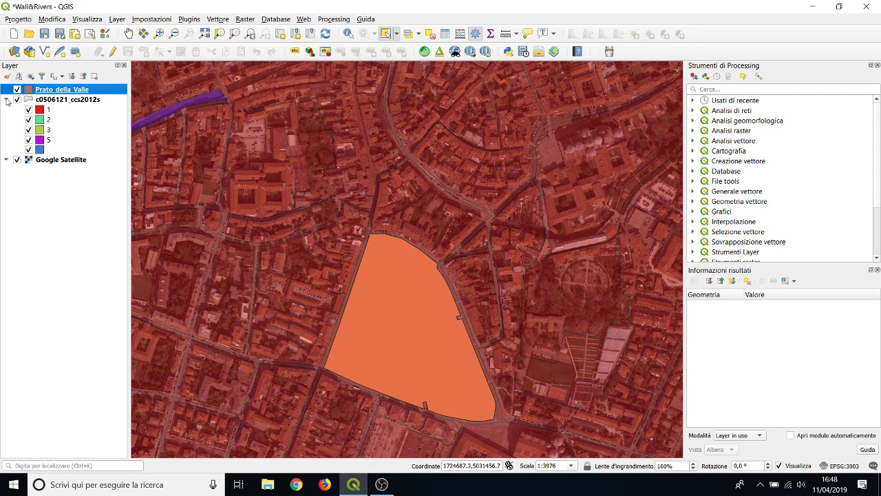
pyautogui.click(6, 100)
pyautogui.moveTo(31, 90); pyautogui.dragTo(26, 102)
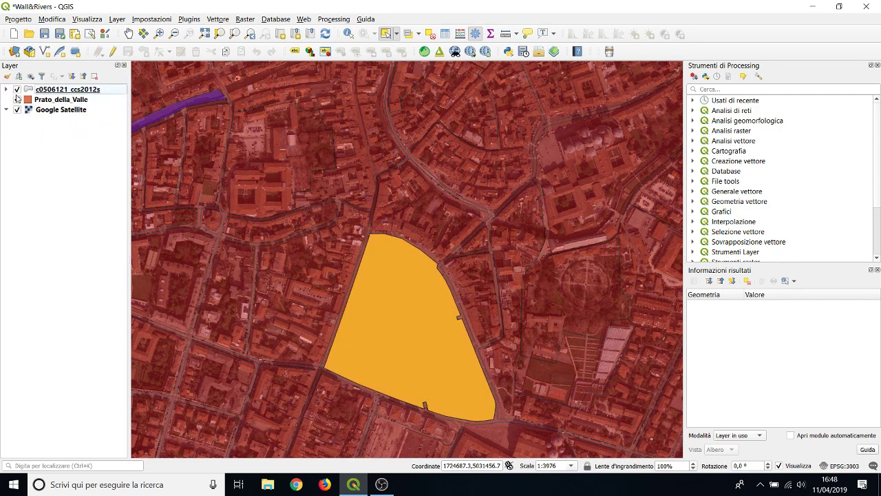
# Deselect all features and save the Wall&Rivers project again.
pyautogui.click(429, 34)
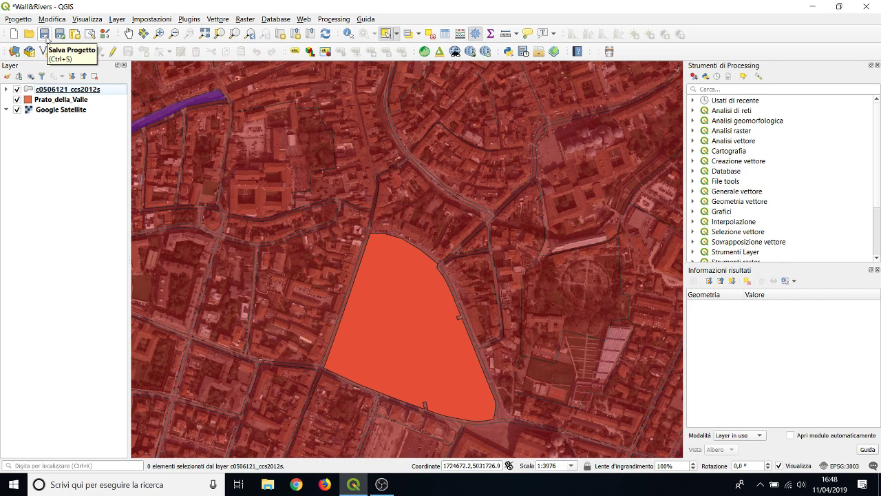
pyautogui.click(44, 38)
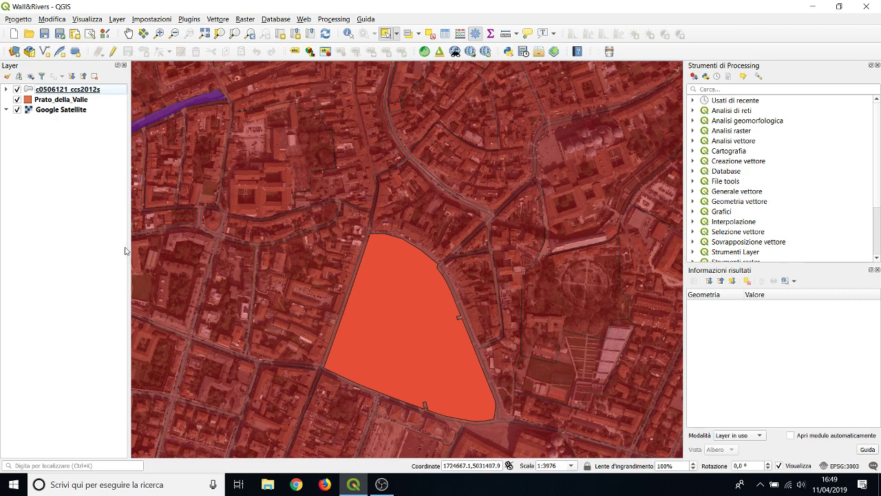
pyautogui.click(129, 33)
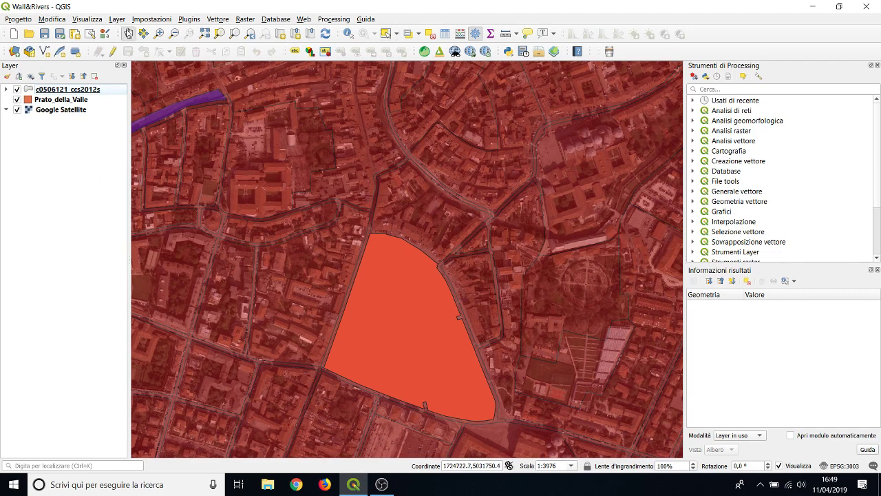
pyautogui.moveTo(204, 144); pyautogui.dragTo(369, 151)
pyautogui.scroll(1, 369, 150)
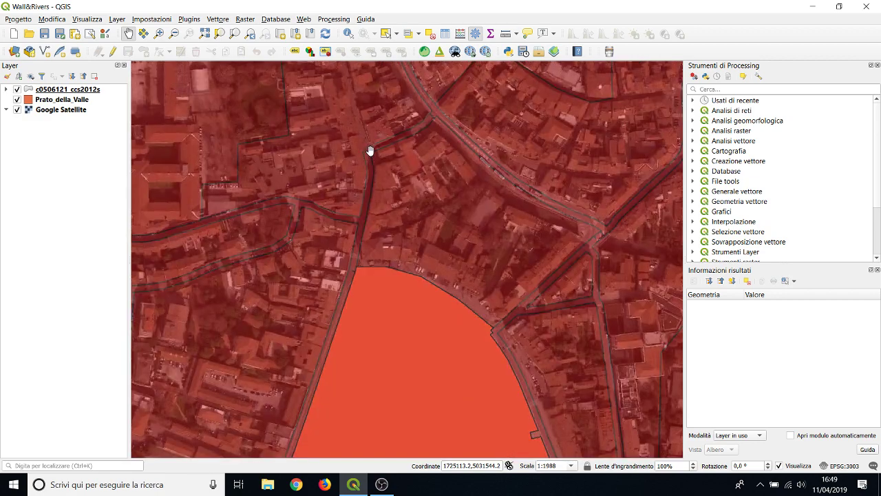
pyautogui.scroll(-3, 369, 151)
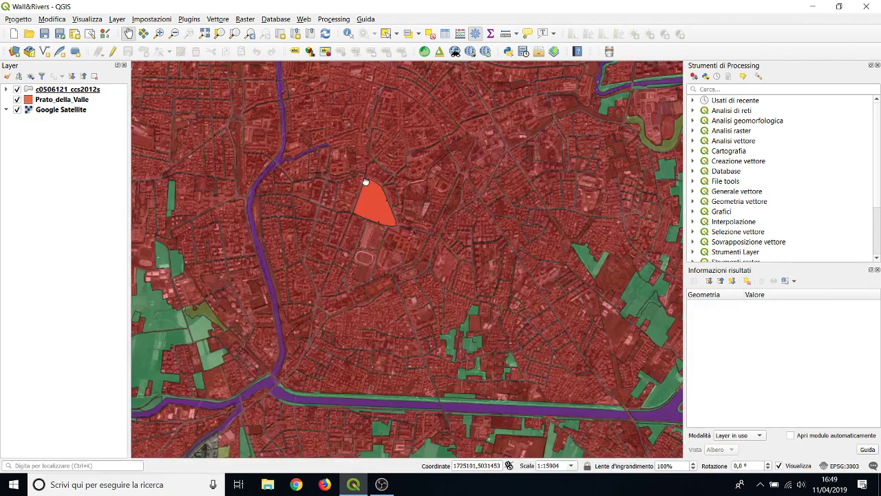
pyautogui.moveTo(366, 181); pyautogui.dragTo(374, 209)
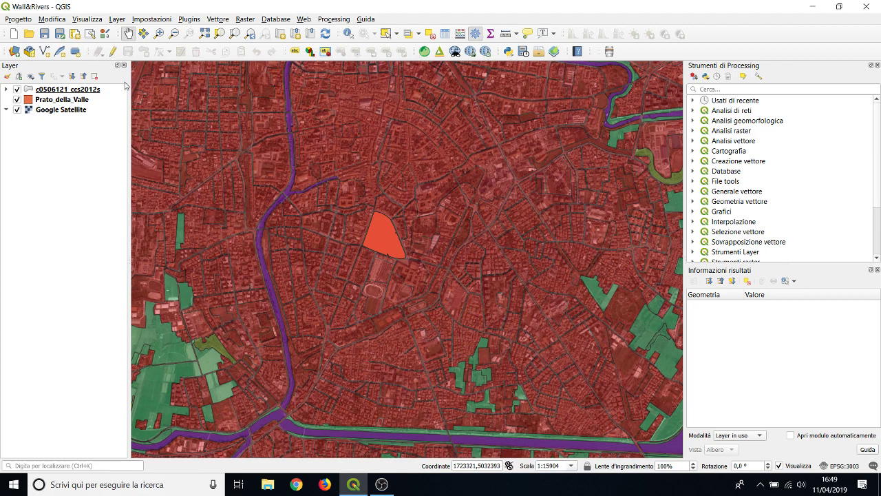
# Try a shapefile export limited to the selected polygon north of Prato della Valle, cancel it, and clear the selection.
pyautogui.click(386, 33)
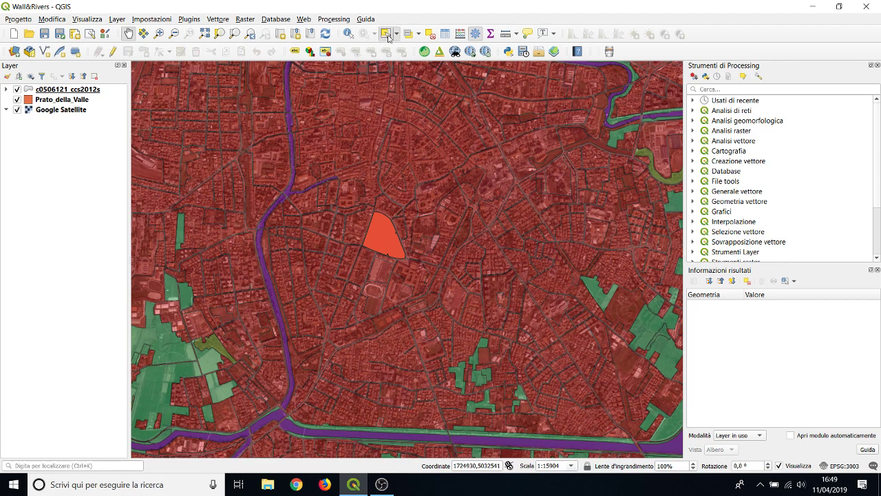
pyautogui.click(333, 167)
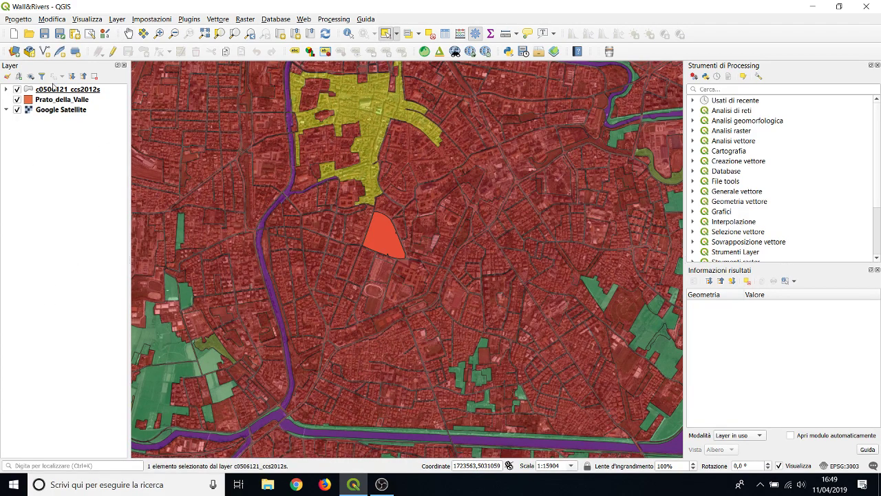
pyautogui.rightClick(88, 90)
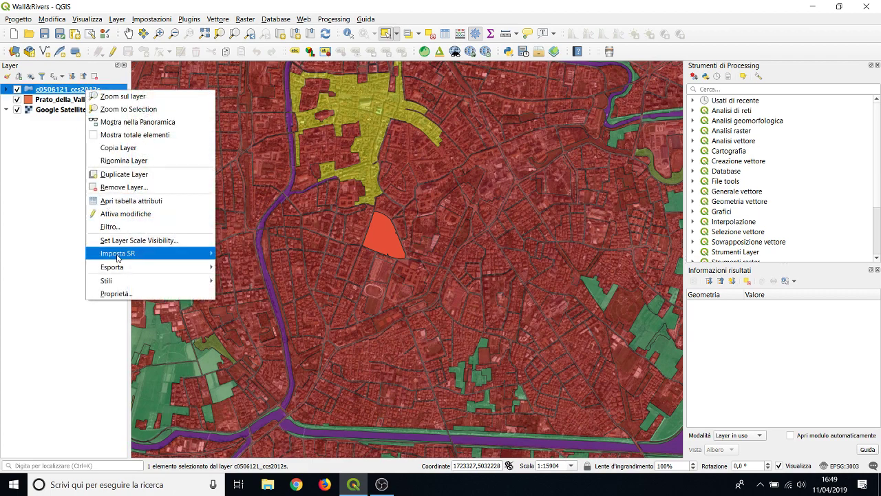
pyautogui.moveTo(130, 270)
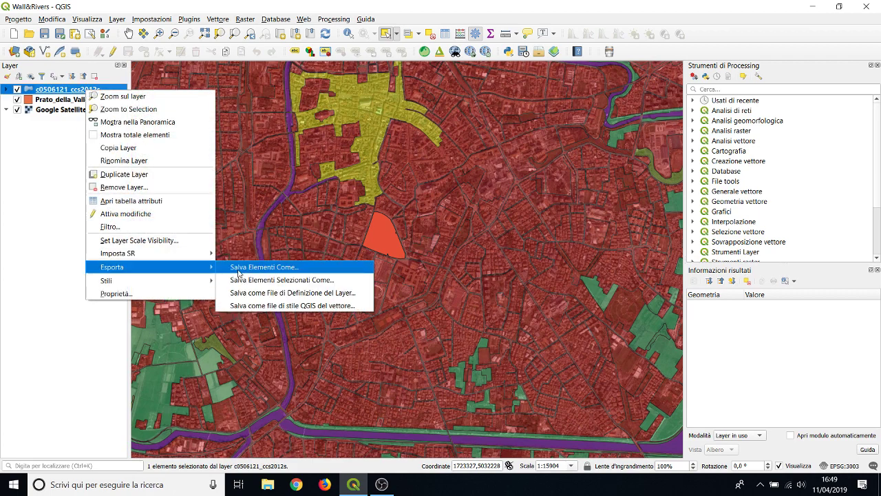
pyautogui.click(238, 271)
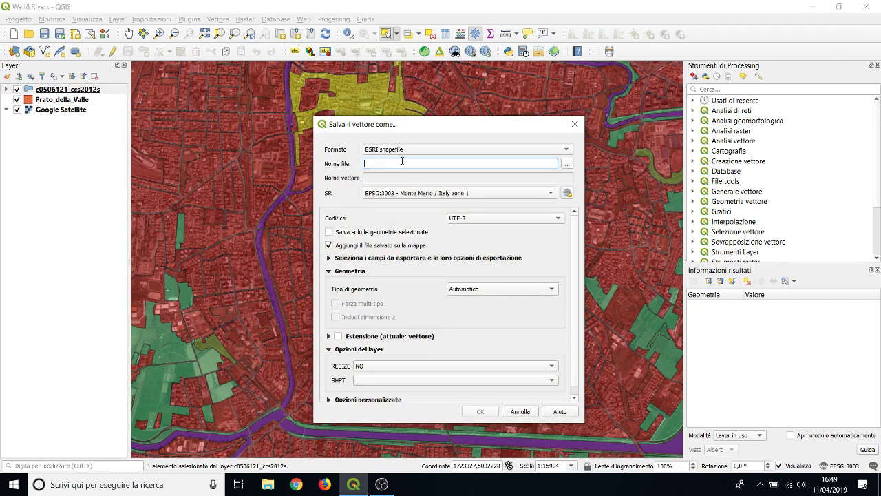
pyautogui.click(566, 164)
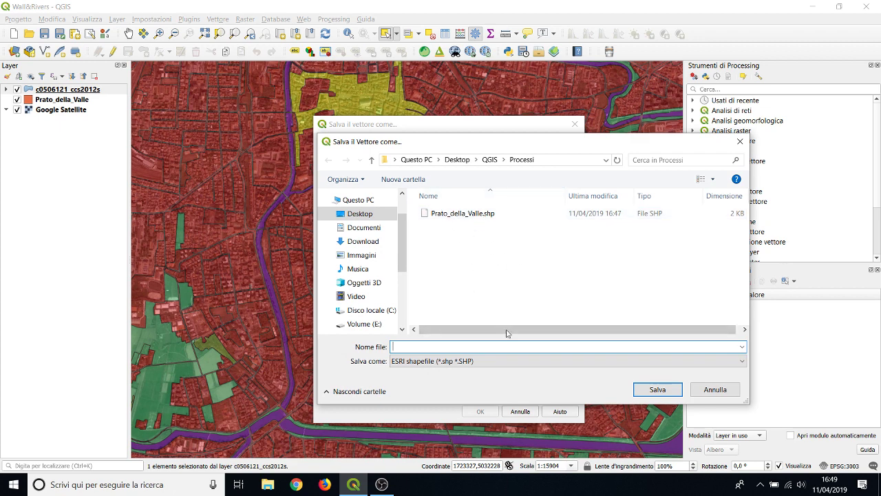
pyautogui.click(715, 390)
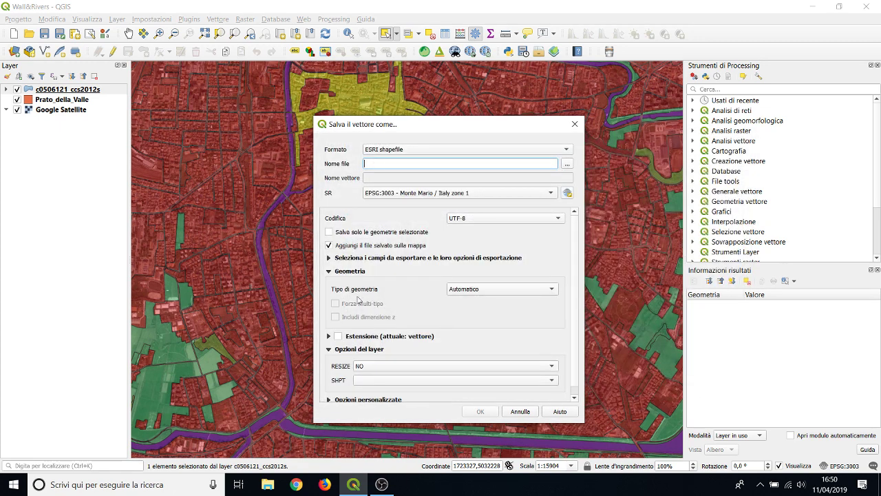
pyautogui.click(330, 232)
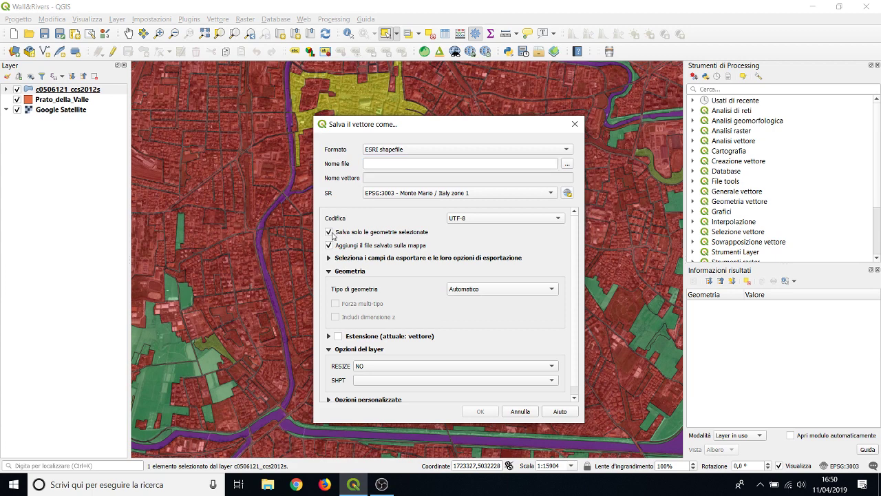
pyautogui.click(510, 411)
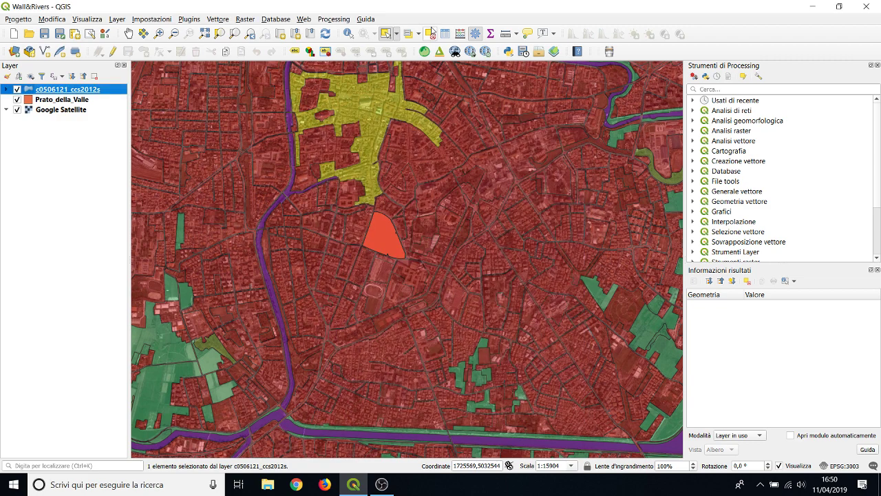
pyautogui.click(430, 33)
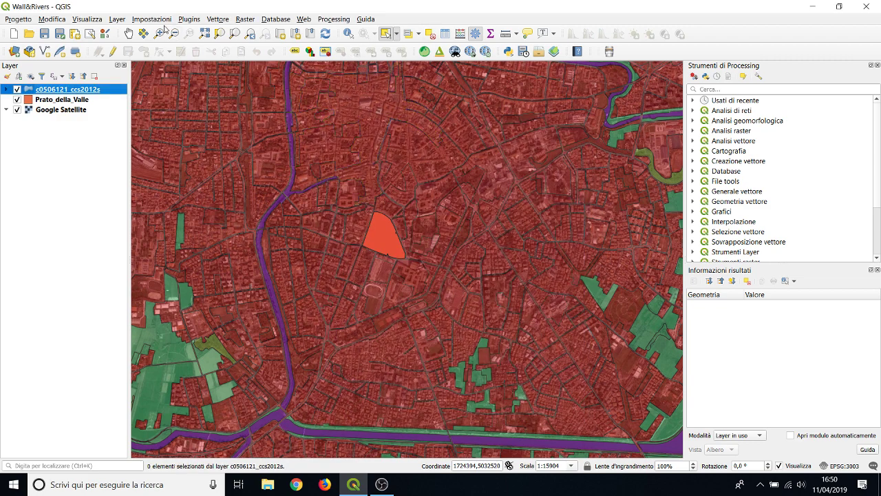
# Set the layer opacity of c0506121_ccs2012s to 100% in its symbology rendering settings.
pyautogui.click(128, 33)
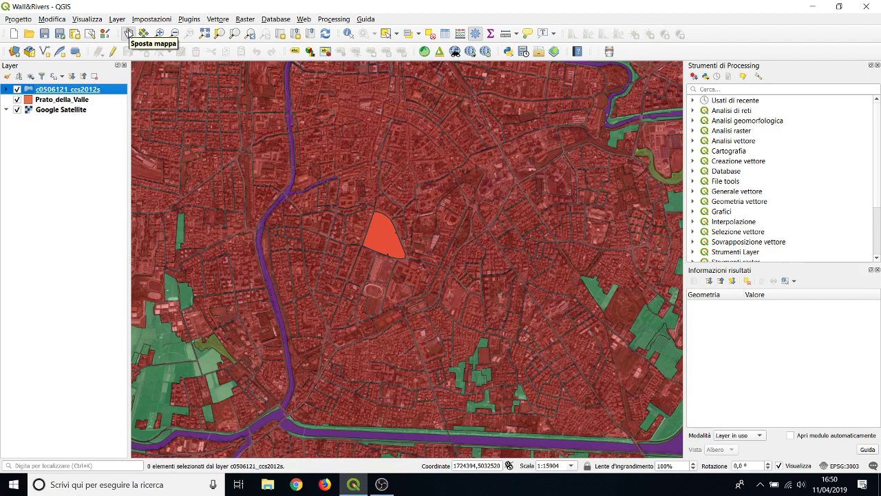
pyautogui.click(128, 32)
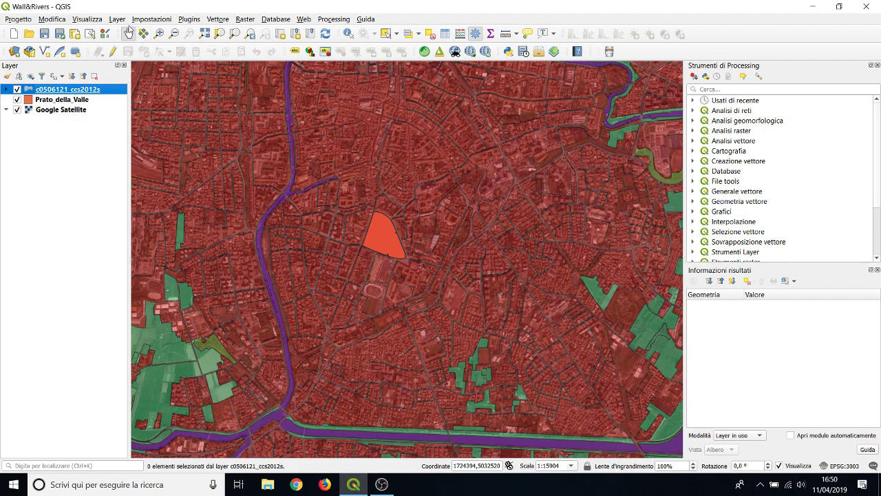
pyautogui.moveTo(309, 216); pyautogui.dragTo(393, 230)
pyautogui.scroll(1, 516, 241)
pyautogui.scroll(-3, 477, 215)
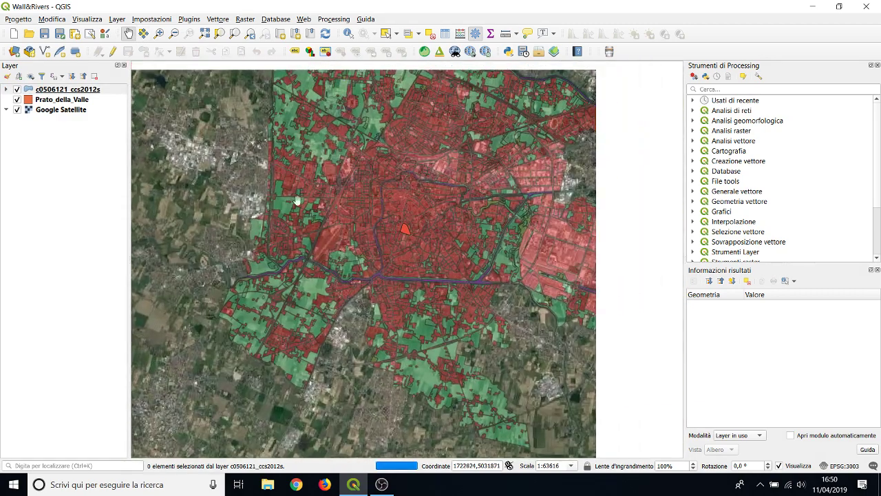
pyautogui.rightClick(54, 88)
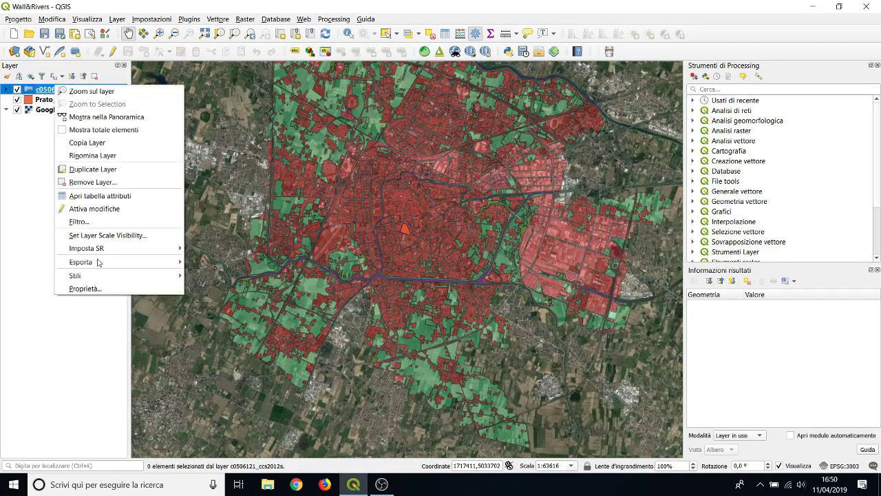
pyautogui.click(100, 289)
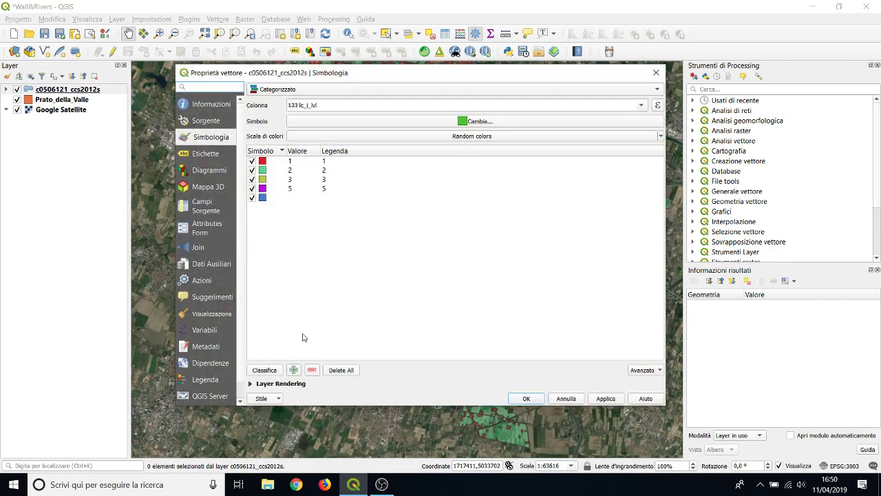
pyautogui.click(252, 383)
pyautogui.moveTo(482, 323); pyautogui.dragTo(623, 329)
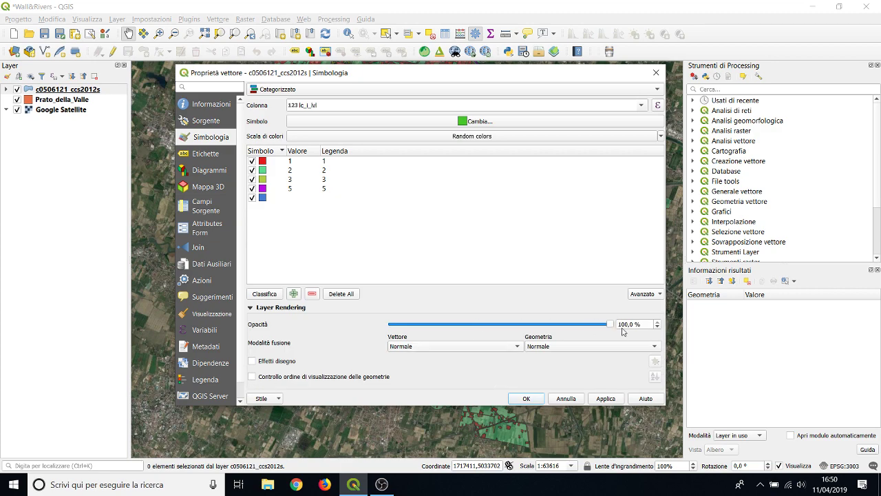
pyautogui.click(526, 398)
pyautogui.click(759, 483)
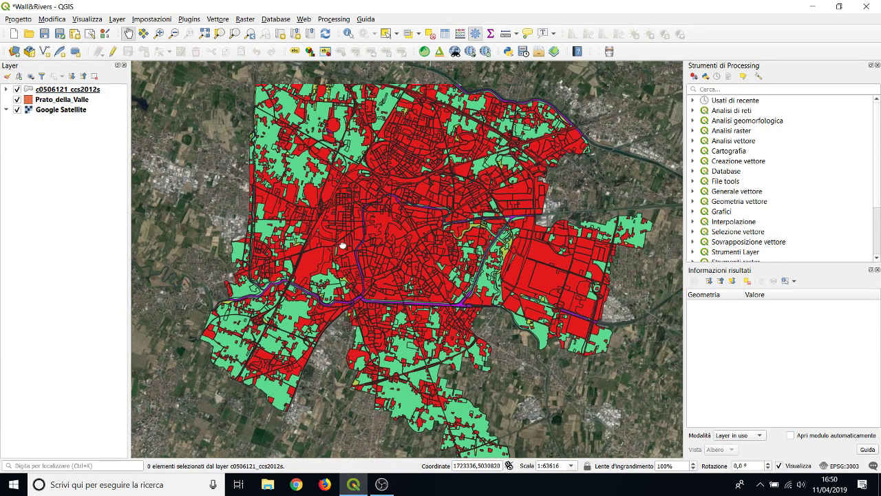
pyautogui.moveTo(230, 231); pyautogui.dragTo(213, 254)
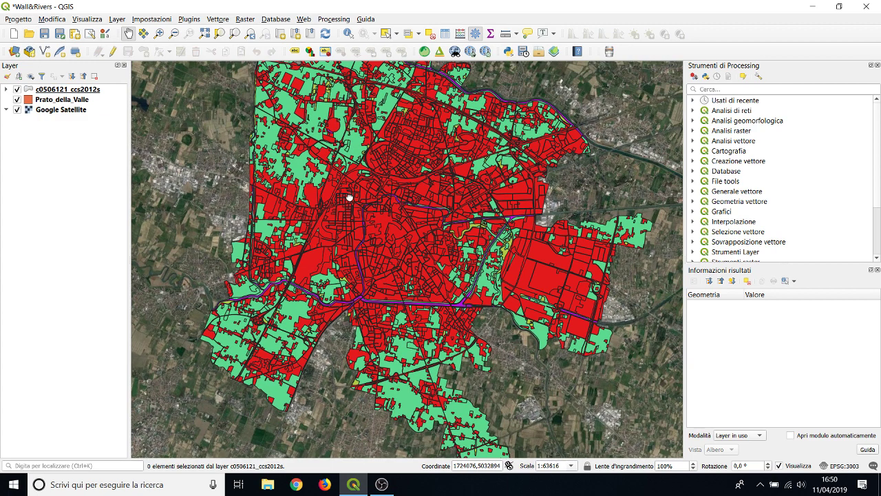
pyautogui.moveTo(349, 196); pyautogui.dragTo(348, 225)
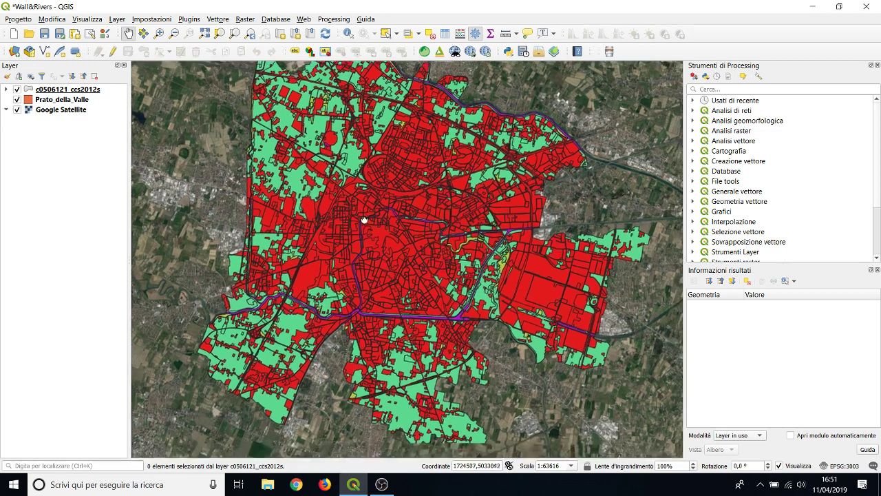
pyautogui.moveTo(367, 232); pyautogui.dragTo(365, 218)
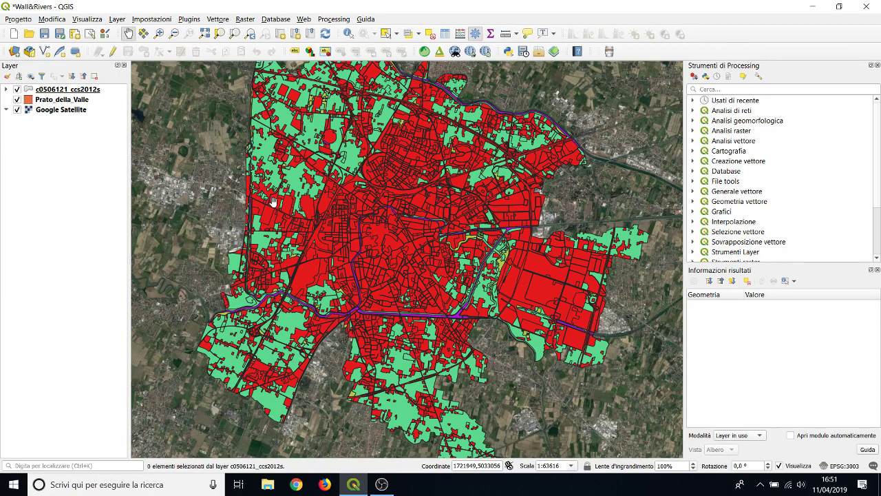
pyautogui.scroll(-10, 275, 201)
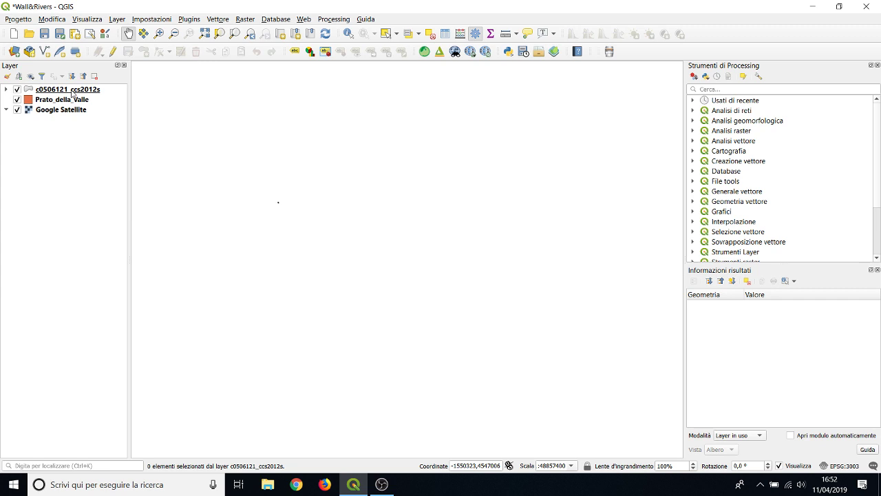
# Fit the view to the c0506121_ccs2012s layer and examine its land-use polygons across the city at several scales.
pyautogui.rightClick(72, 92)
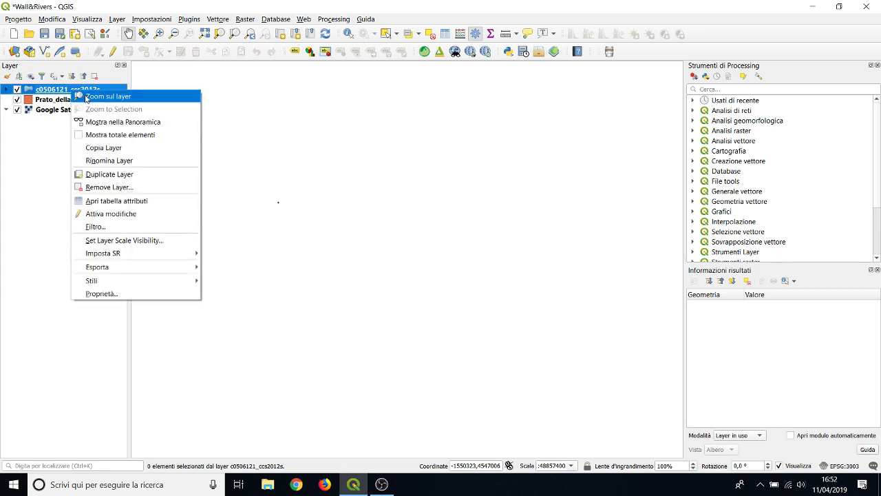
pyautogui.click(86, 98)
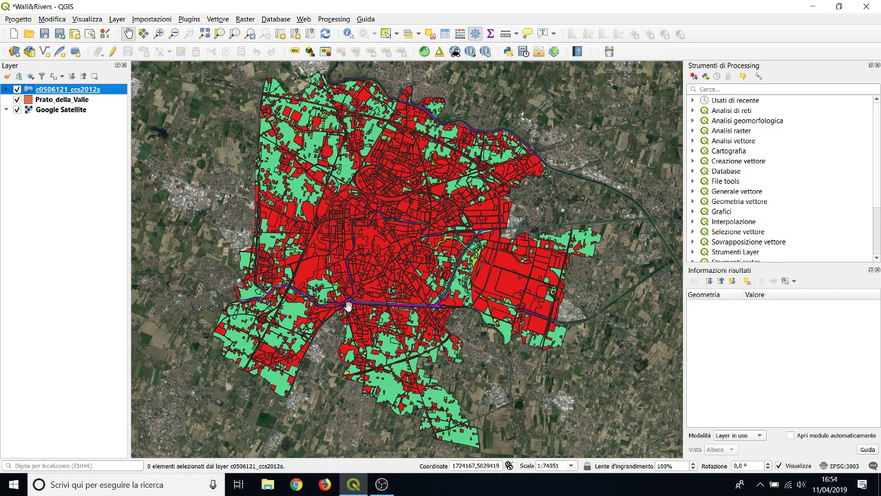
pyautogui.scroll(-1, 324, 222)
pyautogui.scroll(3, 324, 195)
pyautogui.scroll(-1, 324, 196)
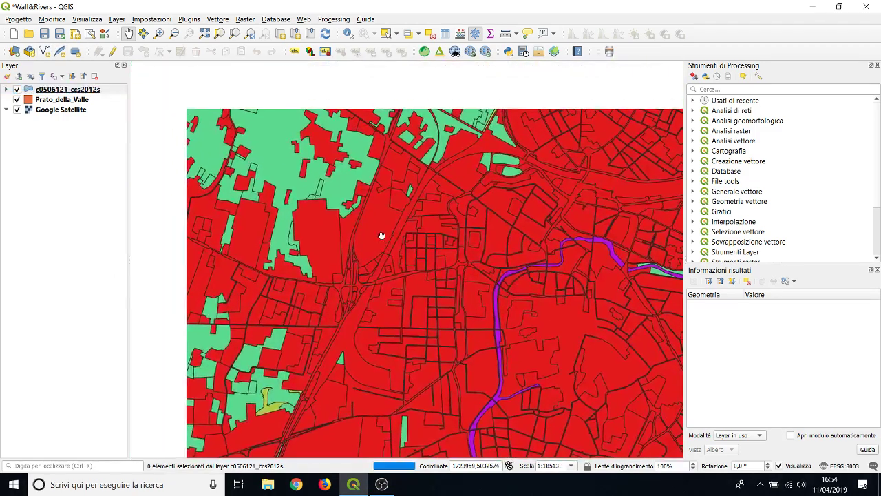
pyautogui.scroll(-1, 347, 210)
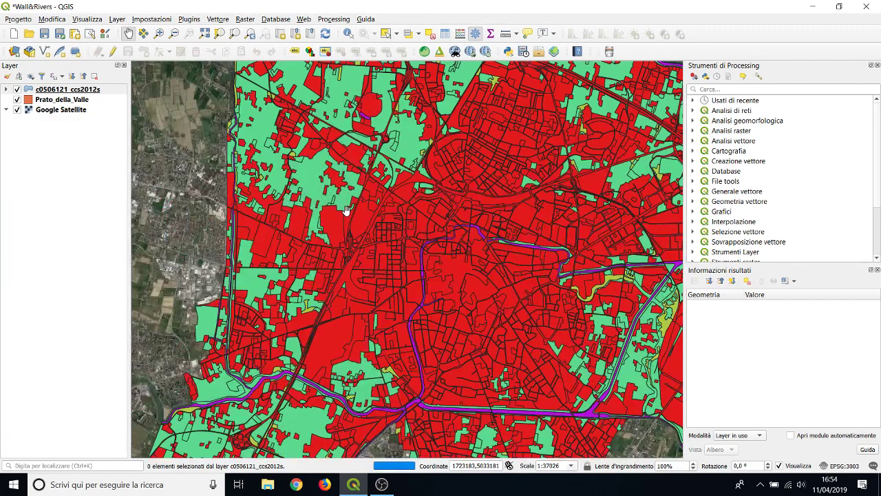
pyautogui.scroll(-1, 337, 177)
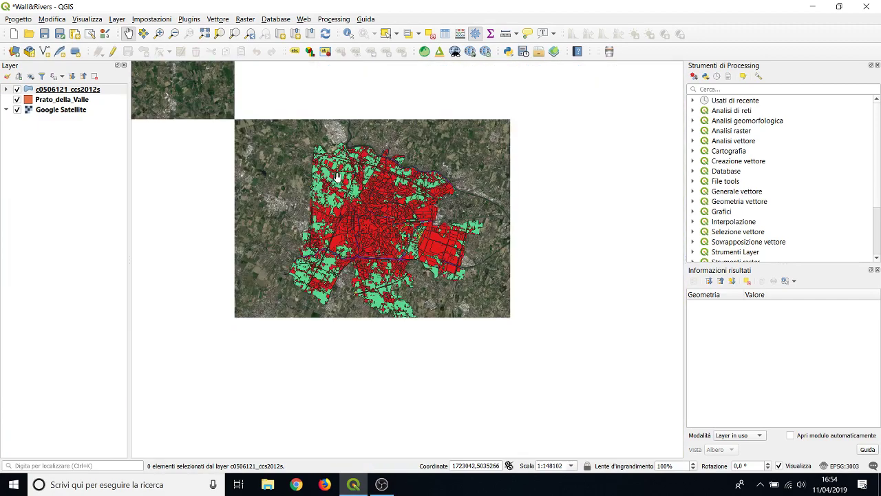
pyautogui.scroll(4, 350, 210)
pyautogui.scroll(-3, 390, 239)
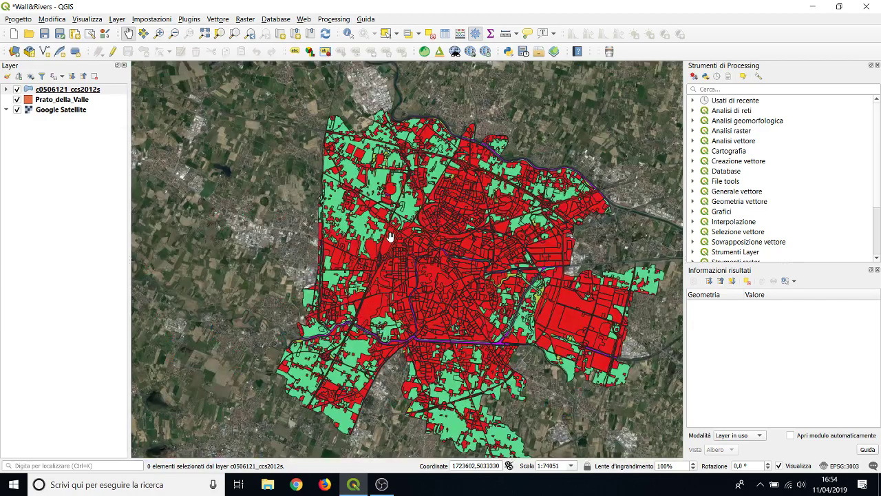
pyautogui.scroll(2, 390, 238)
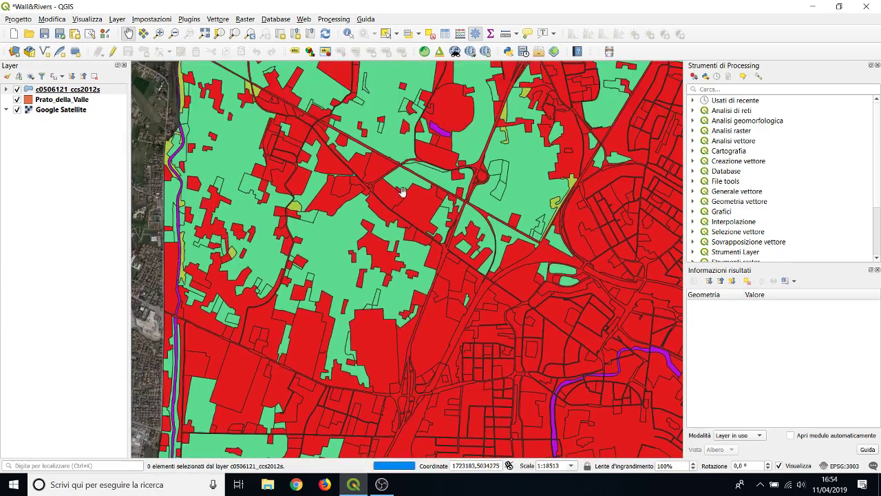
pyautogui.moveTo(336, 70); pyautogui.dragTo(344, 180)
pyautogui.scroll(1, 344, 180)
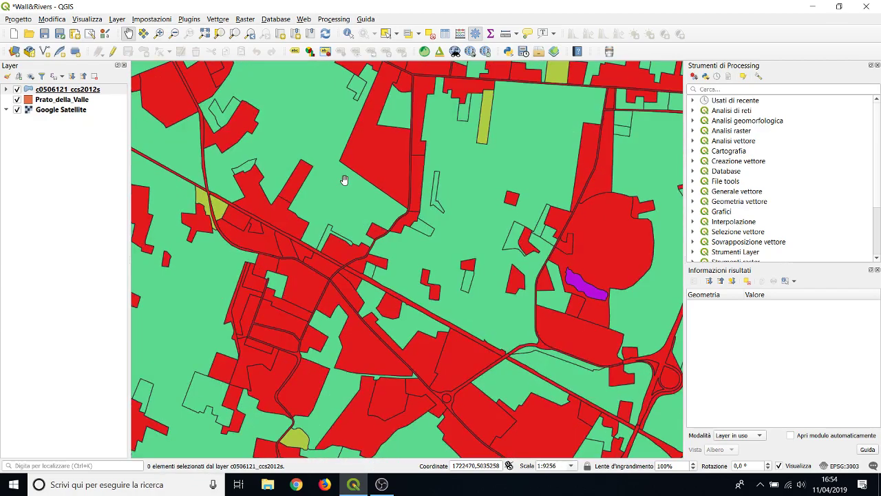
pyautogui.scroll(-4, 345, 180)
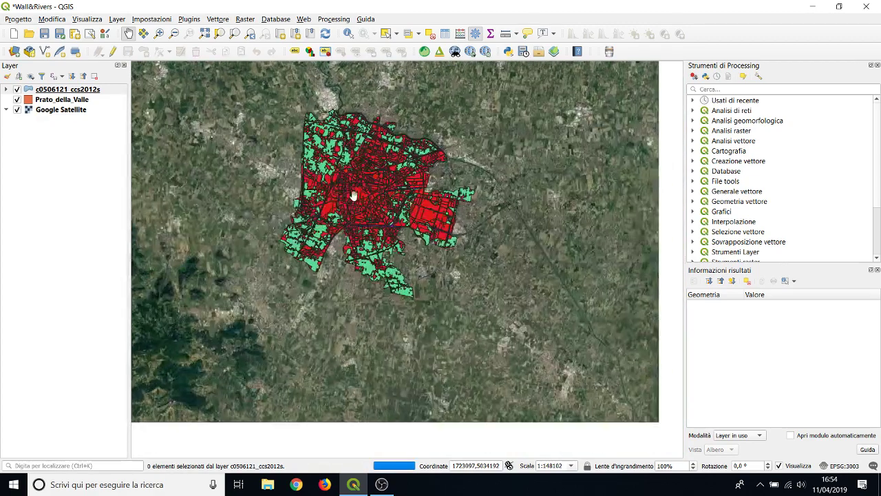
pyautogui.scroll(2, 351, 197)
pyautogui.scroll(-2, 351, 196)
pyautogui.moveTo(351, 197); pyautogui.dragTo(354, 242)
pyautogui.scroll(1, 352, 237)
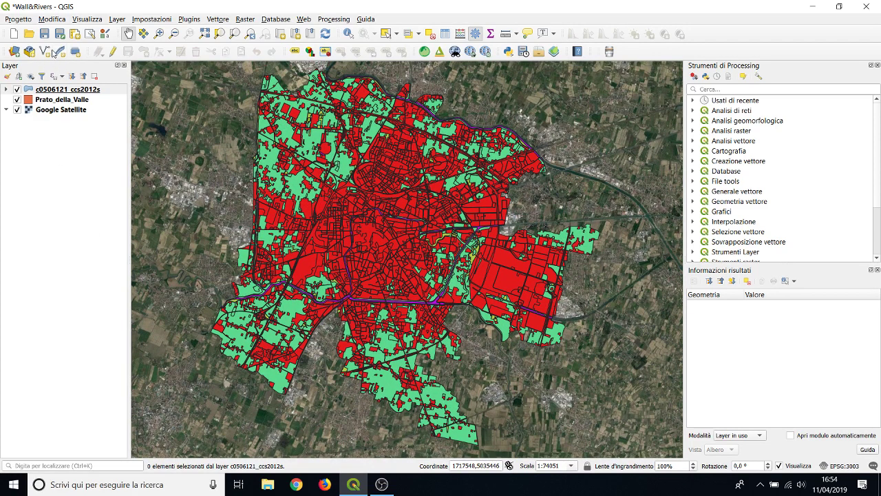
# Start a new shapefile layer named Area_Studio.shp, stored in the Processi folder inside QGIS on the Desktop.
pyautogui.click(45, 53)
pyautogui.click(452, 44)
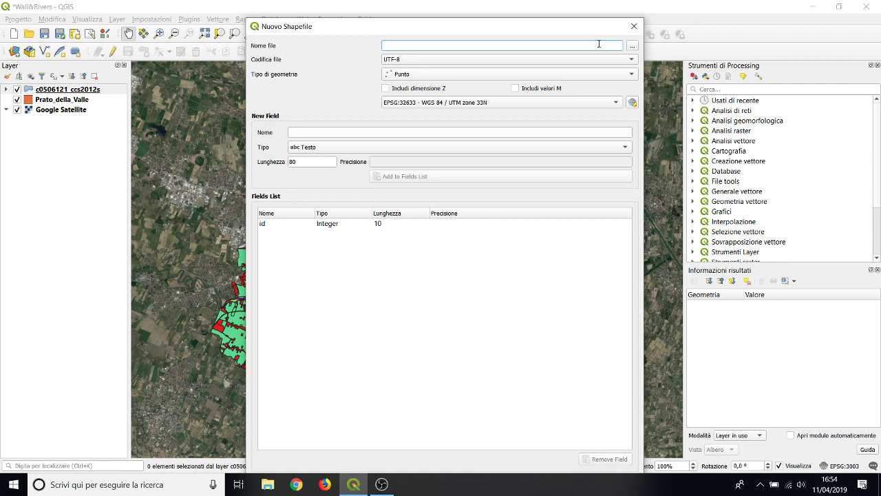
pyautogui.write('Are')
pyautogui.write('a')
pyautogui.write('DS')
pyautogui.write('Studio')
pyautogui.click(632, 45)
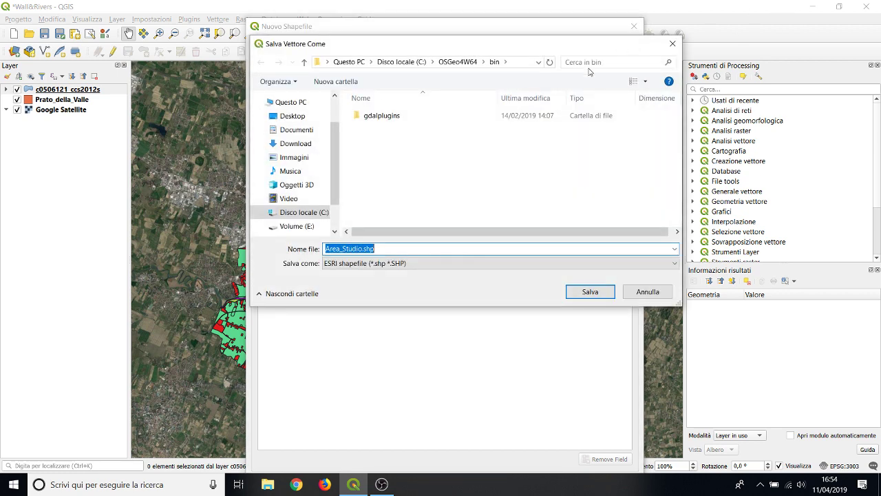
pyautogui.click(292, 116)
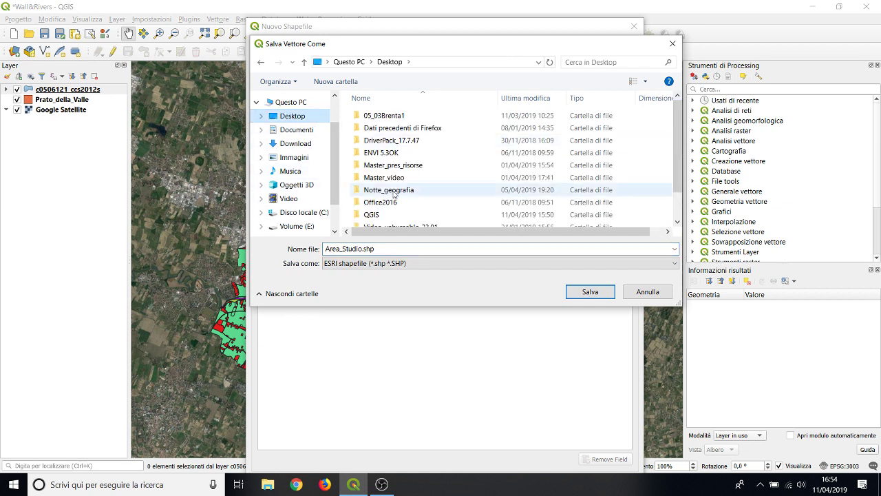
pyautogui.doubleClick(385, 218)
pyautogui.click(378, 145)
pyautogui.doubleClick(377, 143)
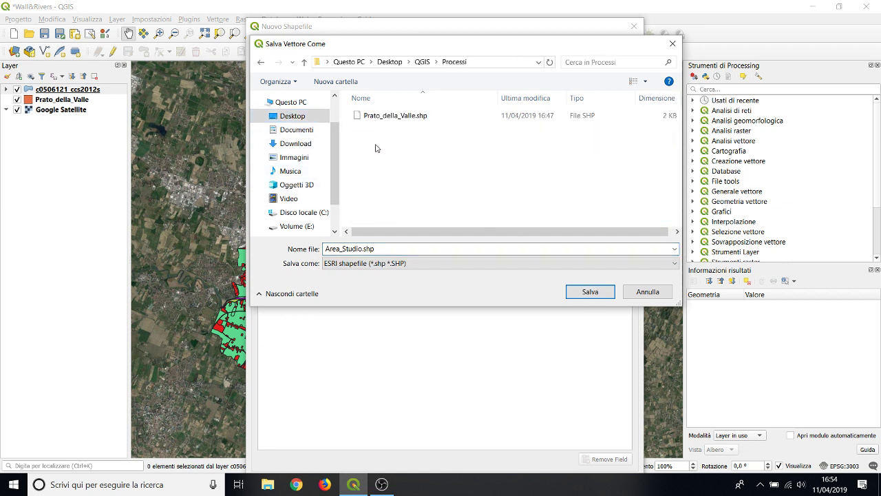
pyautogui.click(593, 293)
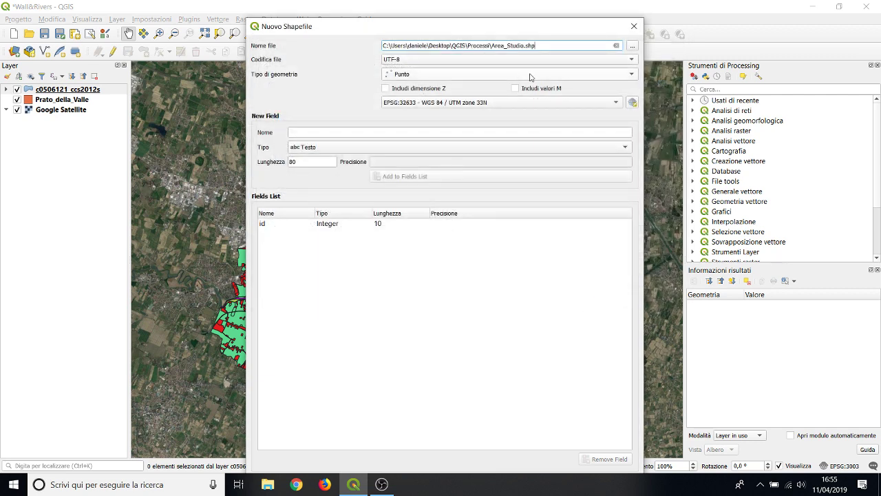
# Create the shapefile with Poligono geometry, the project CRS EPSG:3003 - Monte Mario / Italy zone 1, and the new field type set to Numeri interi.
pyautogui.click(528, 76)
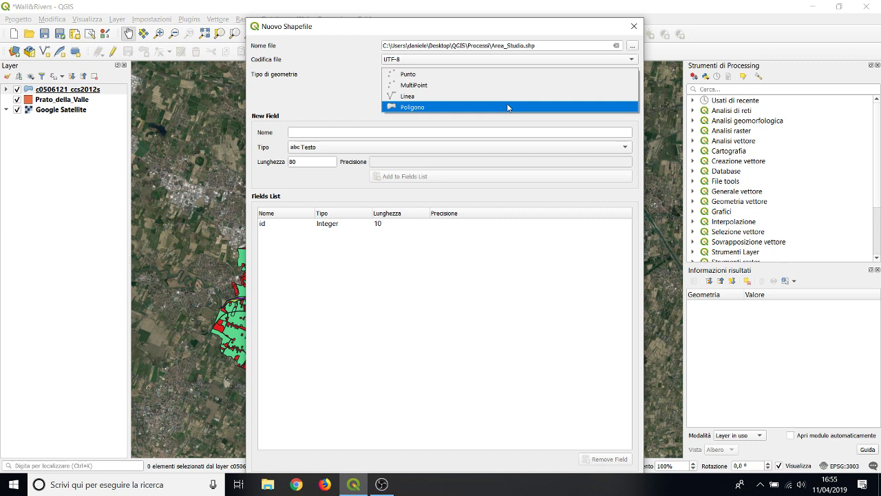
pyautogui.click(508, 107)
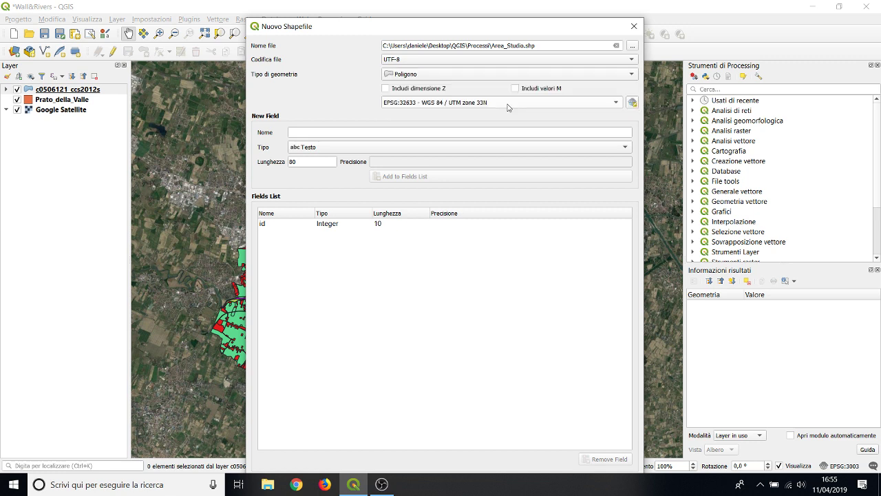
pyautogui.click(617, 104)
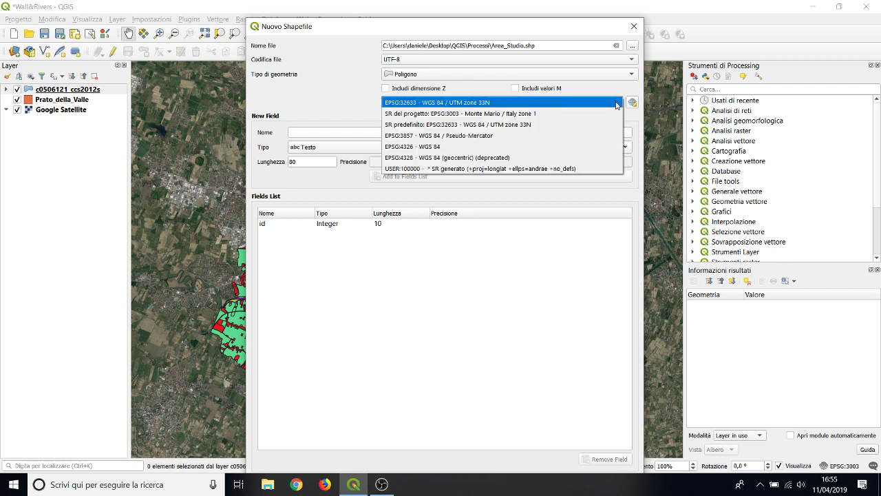
pyautogui.click(607, 115)
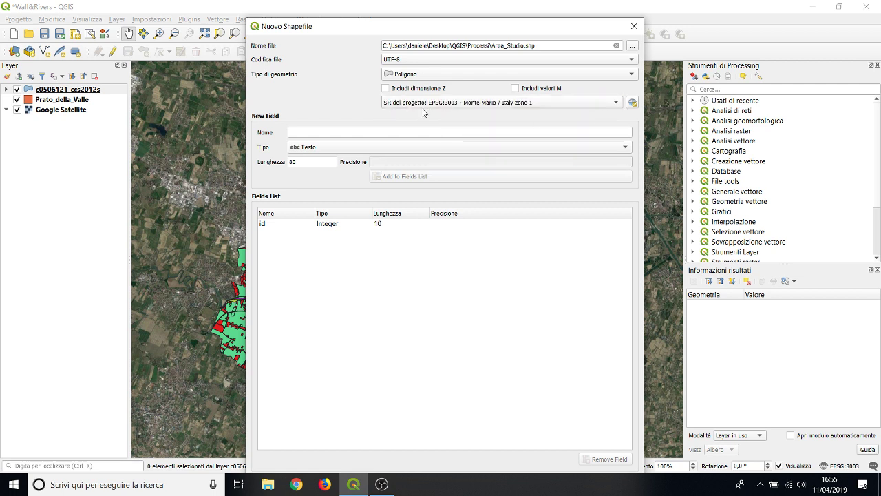
pyautogui.click(629, 149)
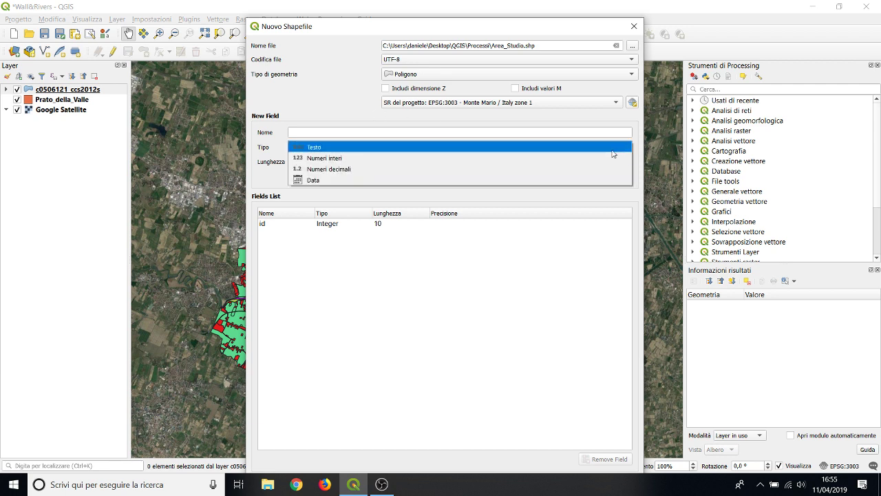
pyautogui.click(569, 158)
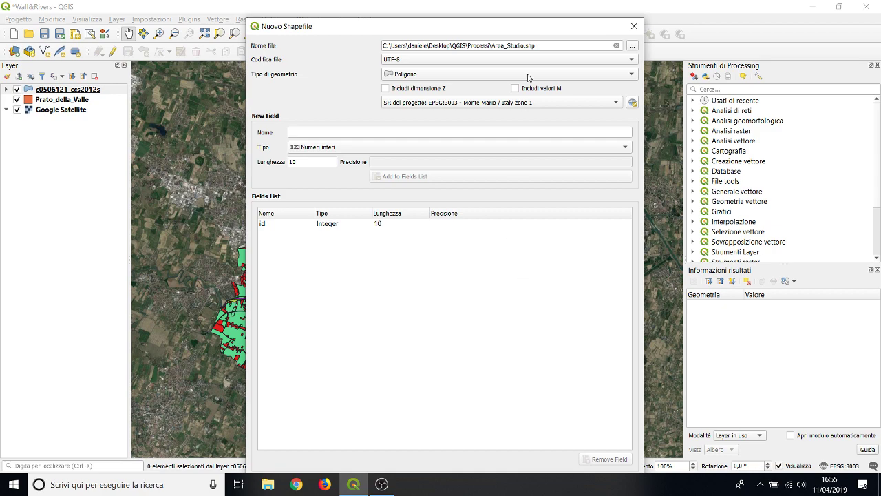
pyautogui.moveTo(544, 29); pyautogui.dragTo(527, 13)
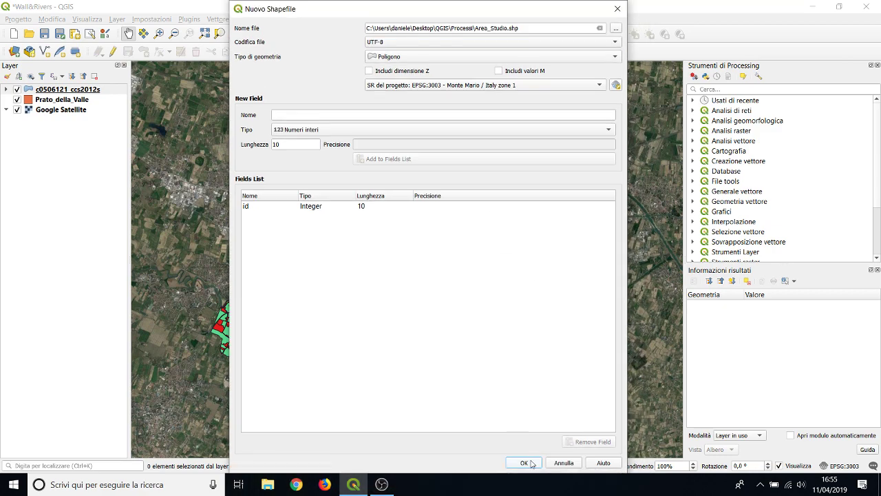
pyautogui.click(524, 462)
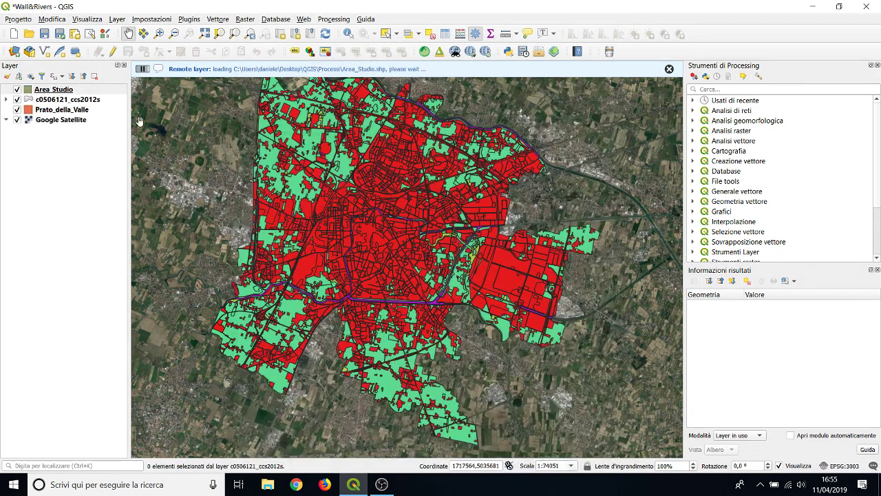
# Inspect the attribute table of the new Area_Studio layer, then close it.
pyautogui.click(63, 91)
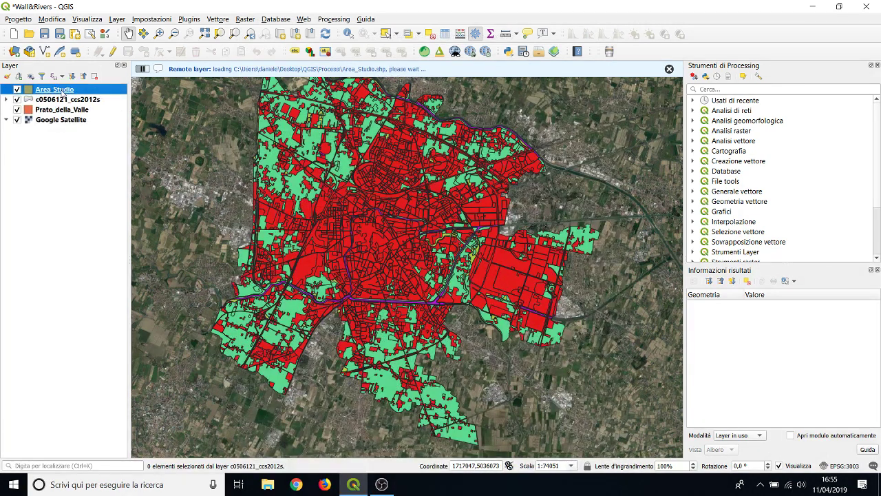
pyautogui.rightClick(63, 90)
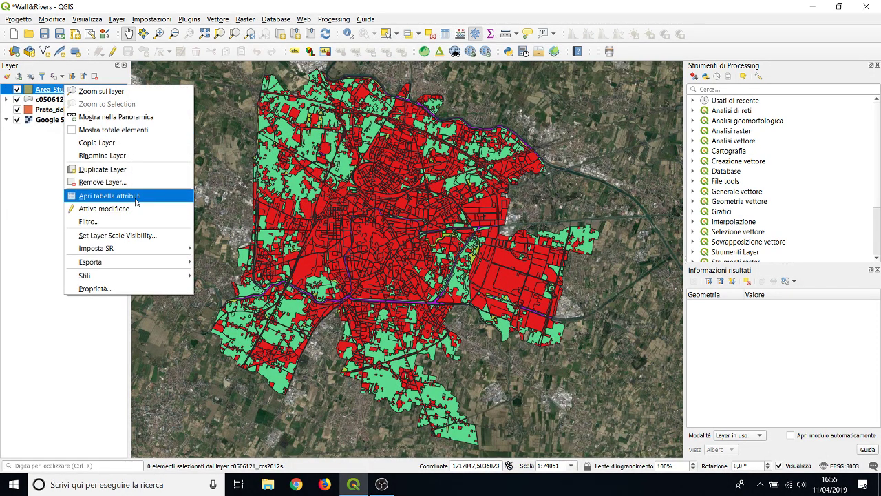
pyautogui.click(137, 195)
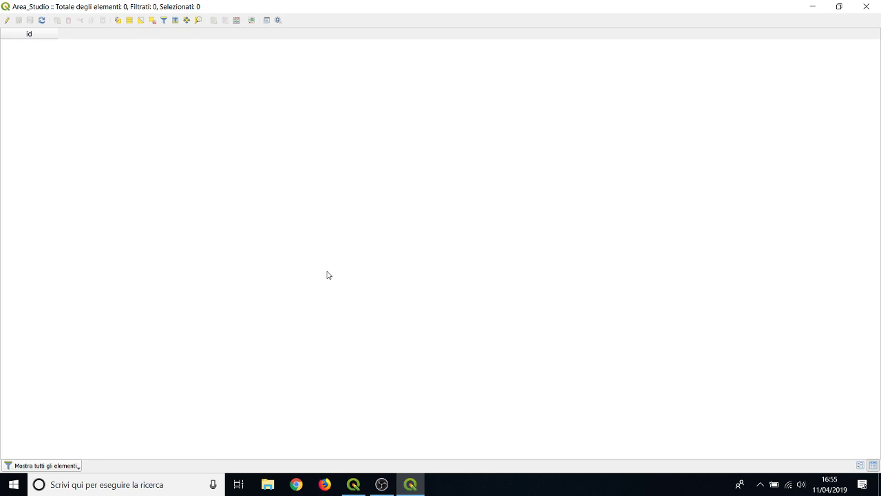
pyautogui.click(865, 6)
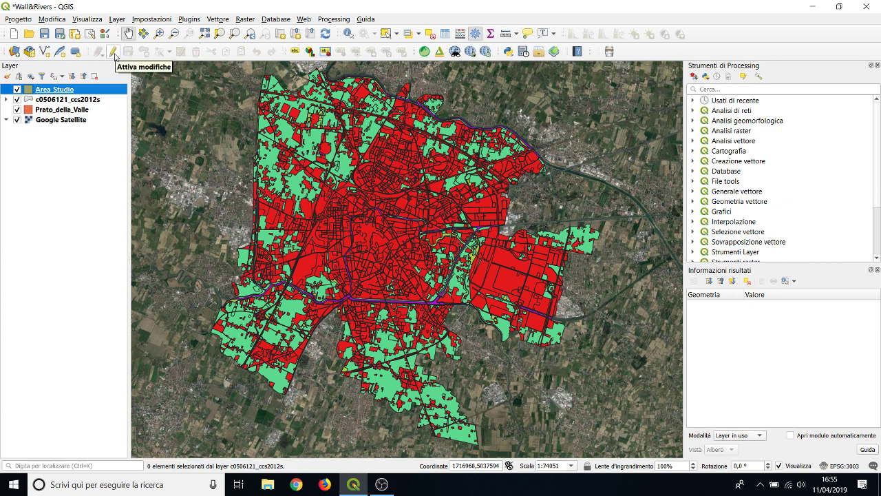
# Enable editing on Area_Studio and digitize one polygon roughly enclosing the area covered by c0506121_ccs2012s.
pyautogui.click(114, 53)
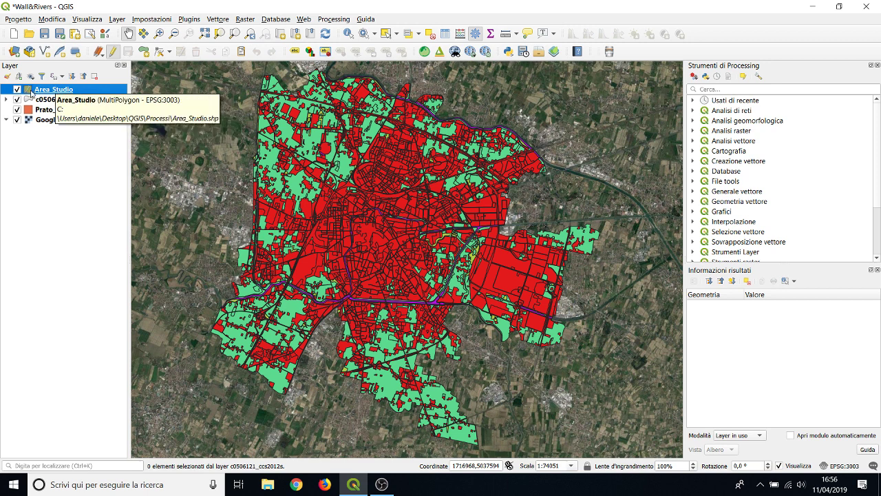
pyautogui.click(114, 53)
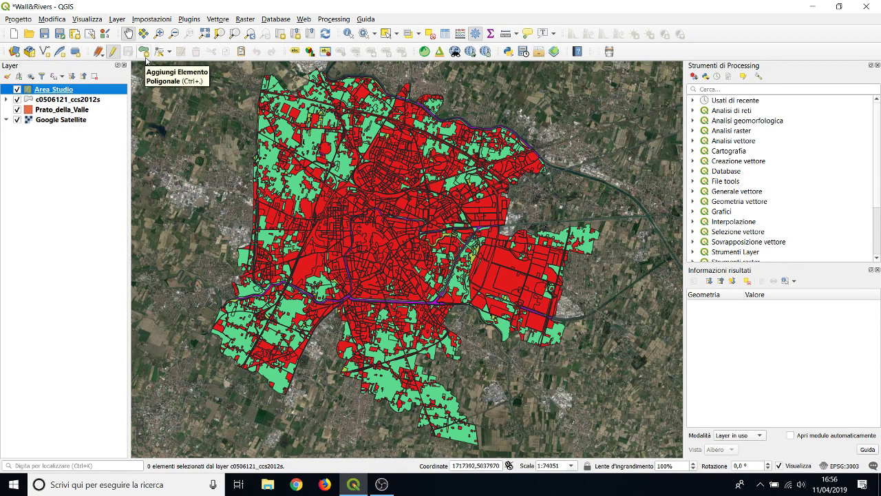
pyautogui.click(144, 55)
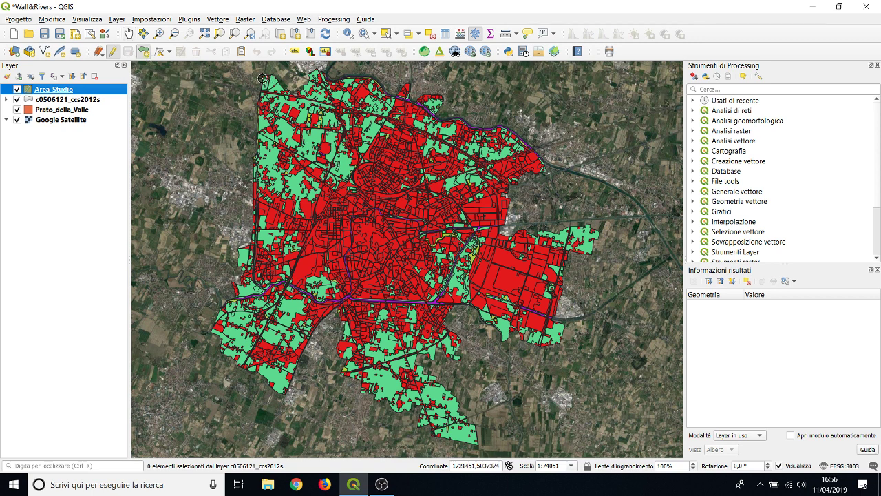
pyautogui.click(278, 76)
pyautogui.click(297, 93)
pyautogui.click(323, 70)
pyautogui.click(540, 168)
pyautogui.click(598, 230)
pyautogui.click(564, 316)
pyautogui.click(523, 361)
pyautogui.click(468, 440)
pyautogui.click(385, 392)
pyautogui.click(331, 419)
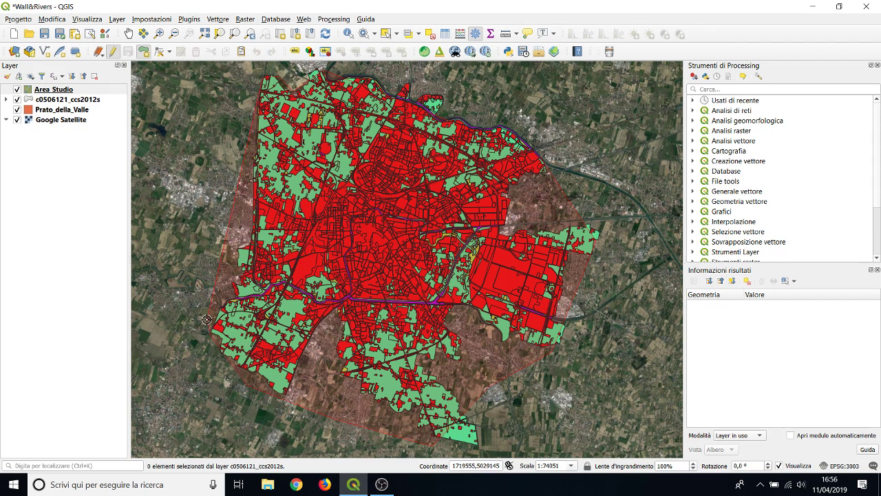
pyautogui.rightClick(206, 319)
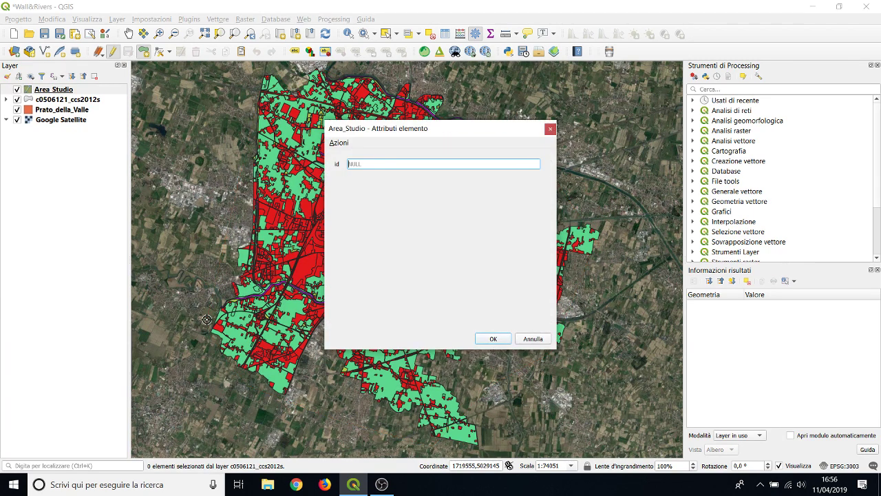
# Assign id 1 to the new study-area polygon, then stop editing Area_Studio and save its changes.
pyautogui.write('1')
pyautogui.press('Return')
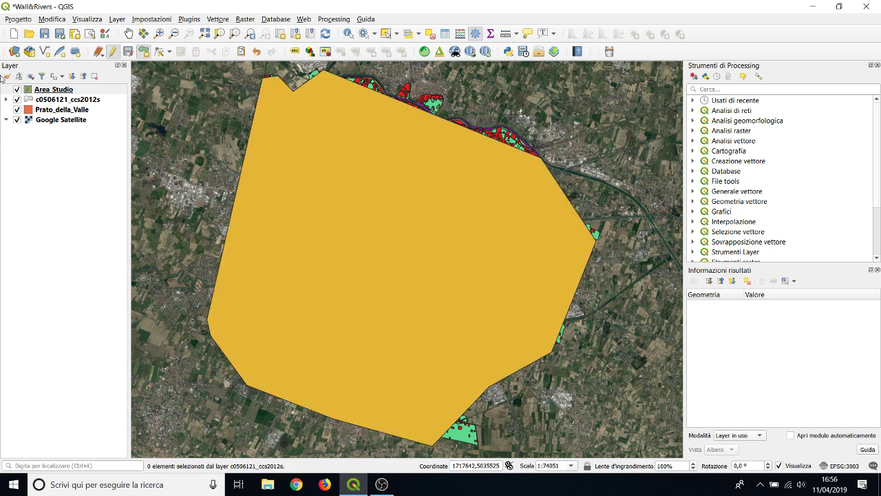
pyautogui.click(115, 54)
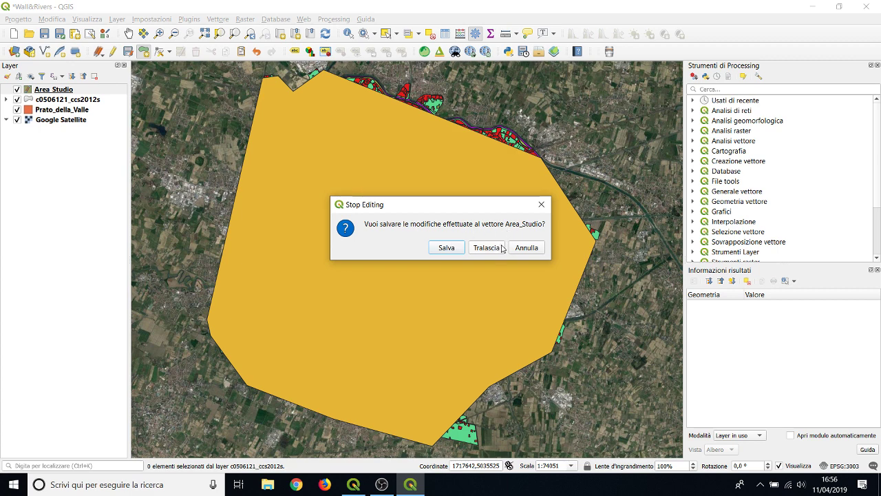
pyautogui.click(448, 246)
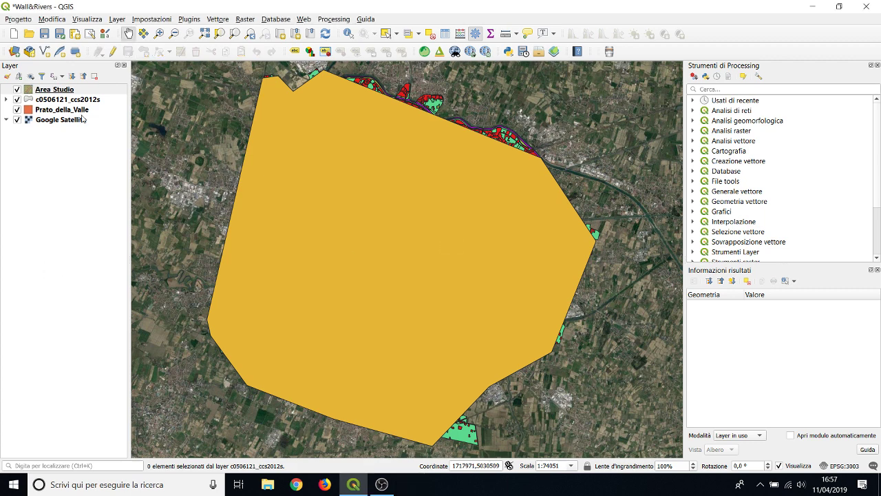
# Inspect the attribute table of Area_Studio to check the record's id, then close the table.
pyautogui.rightClick(83, 90)
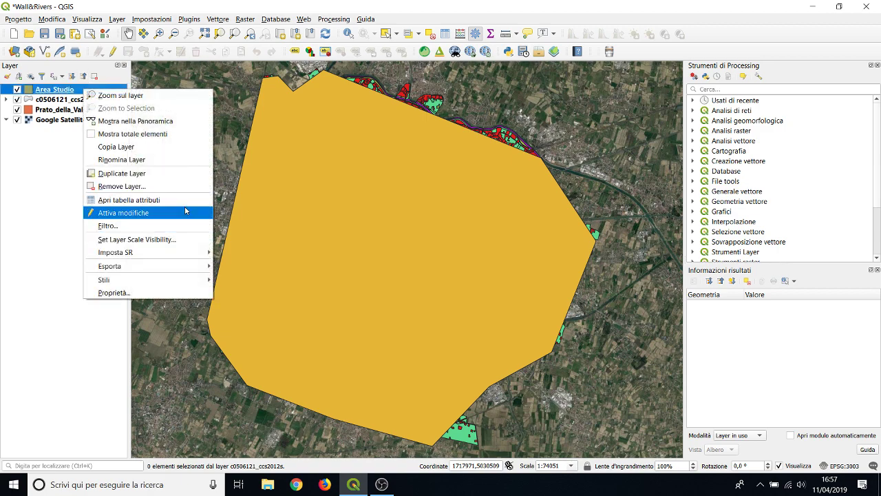
pyautogui.click(182, 199)
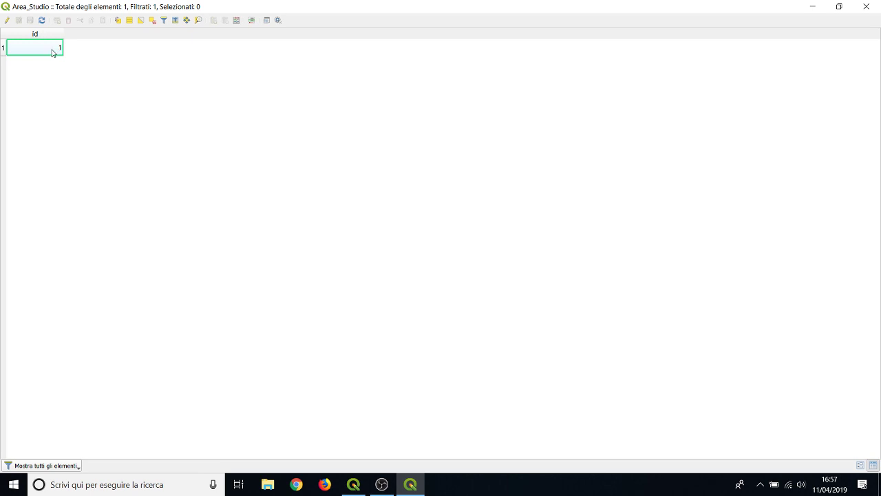
pyautogui.click(865, 8)
pyautogui.moveTo(52, 89); pyautogui.dragTo(54, 89)
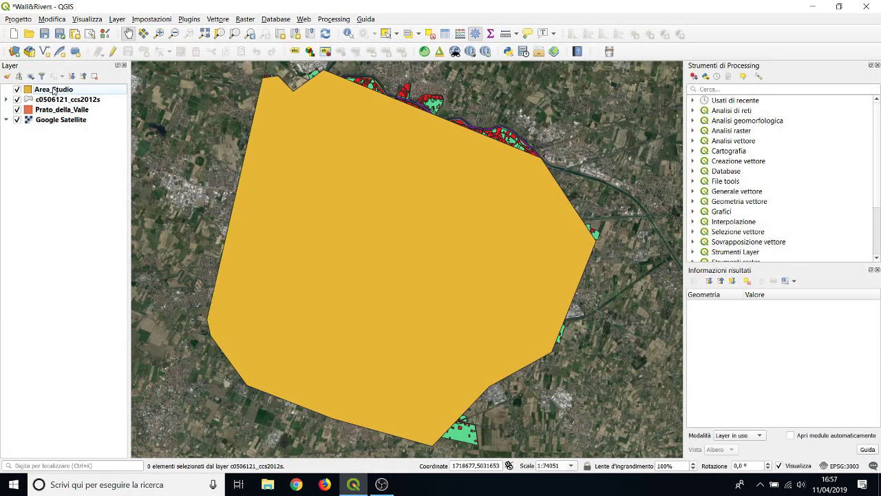
pyautogui.rightClick(54, 91)
pyautogui.click(27, 184)
pyautogui.rightClick(51, 91)
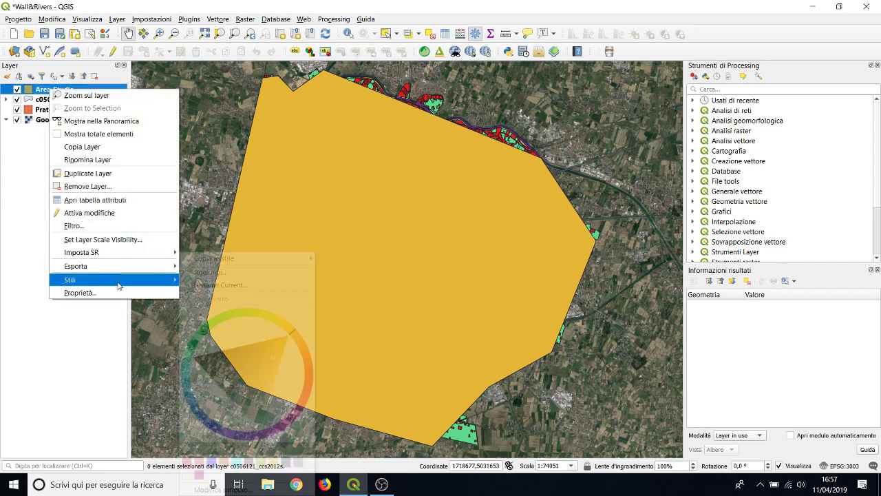
pyautogui.click(262, 210)
pyautogui.moveTo(52, 100)
pyautogui.mouseDown()
pyautogui.moveTo(52, 89)
pyautogui.moveTo(52, 99)
pyautogui.mouseUp()
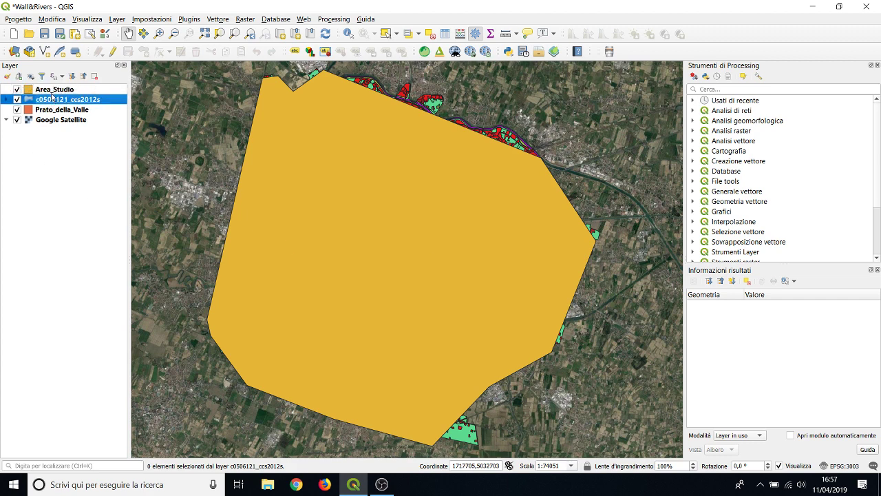
# Open the Area_Studio symbology properties and make the Riempimento semplice fill colour transparent.
pyautogui.rightClick(52, 90)
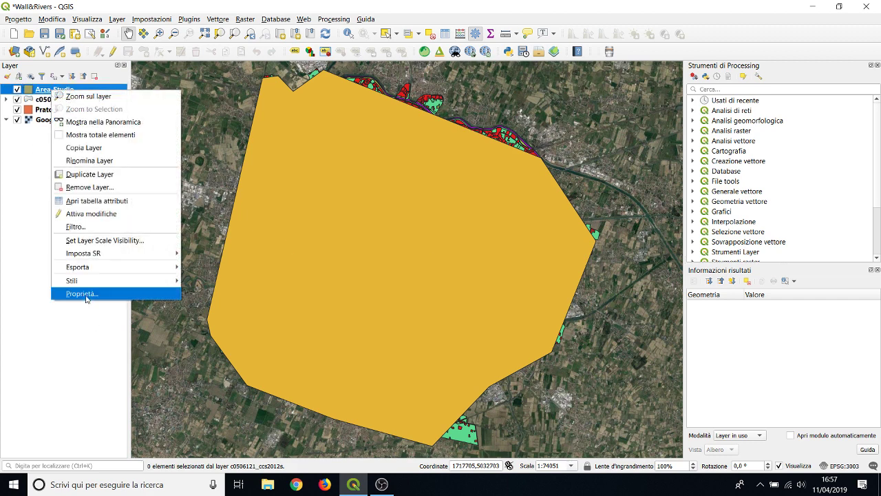
pyautogui.click(82, 294)
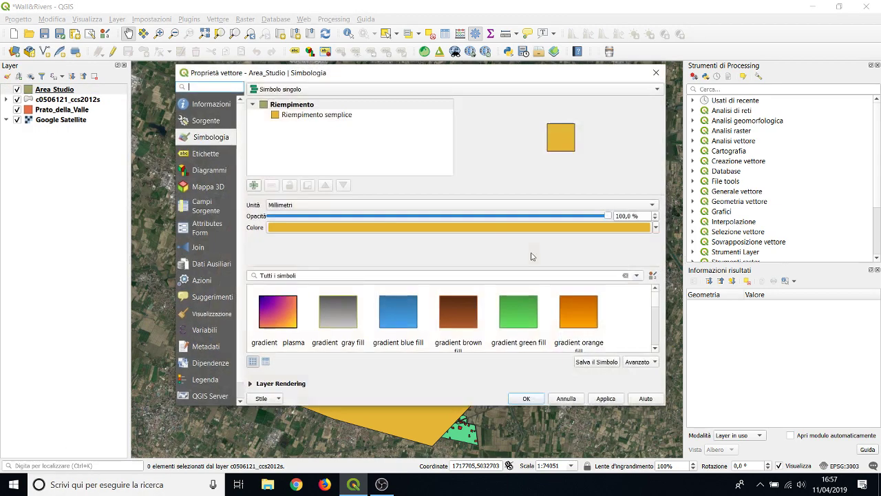
pyautogui.click(304, 117)
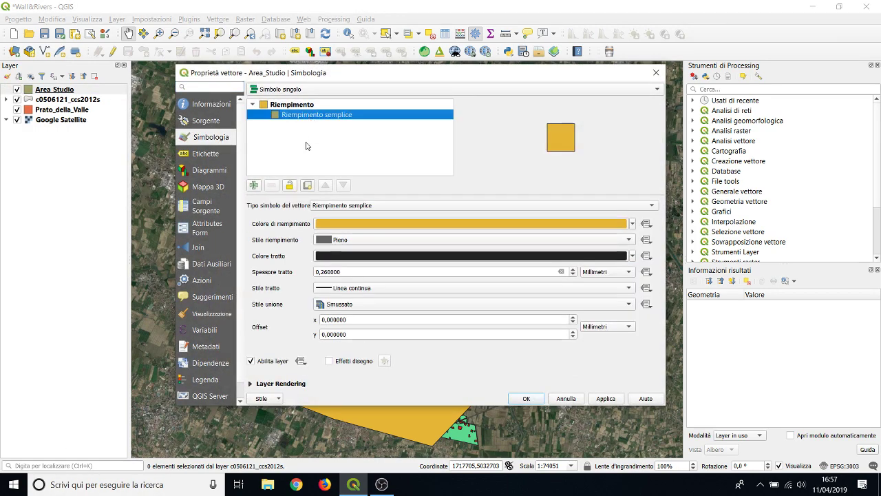
pyautogui.click(631, 223)
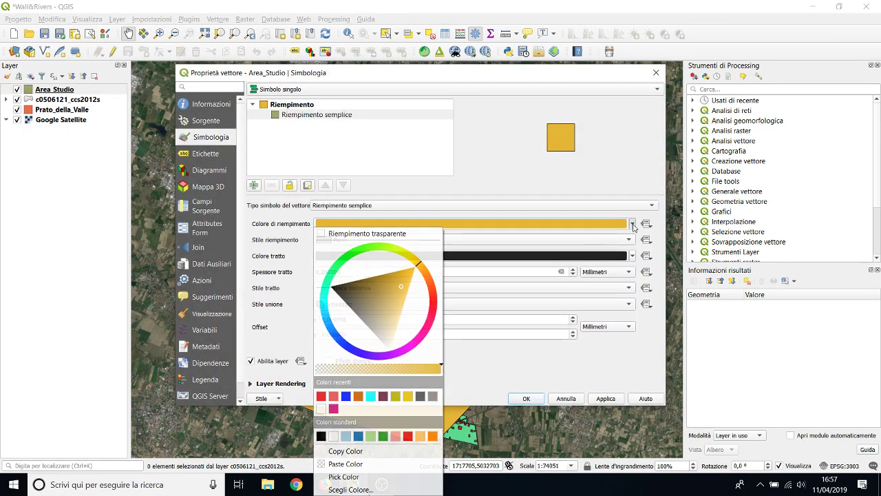
pyautogui.click(406, 235)
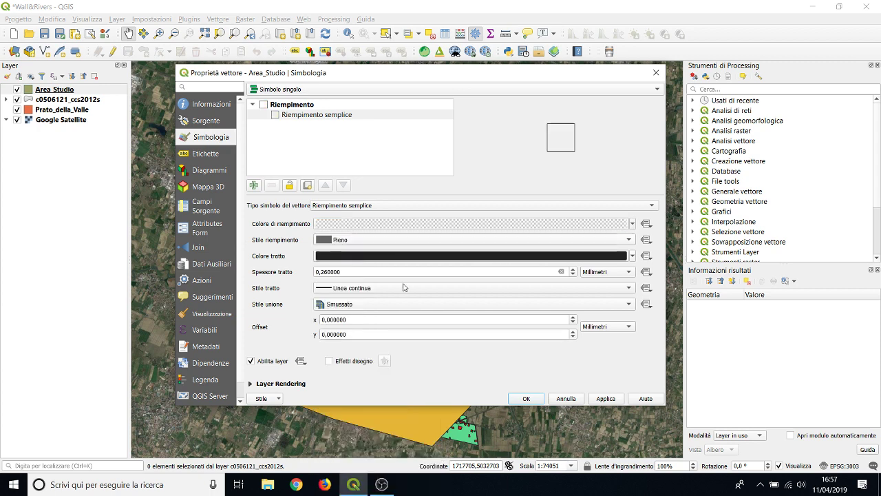
# Set the Area_Studio outline to 0,66 mm thick and yellow, and confirm the layer style.
pyautogui.click(572, 270)
pyautogui.doubleClick(573, 270)
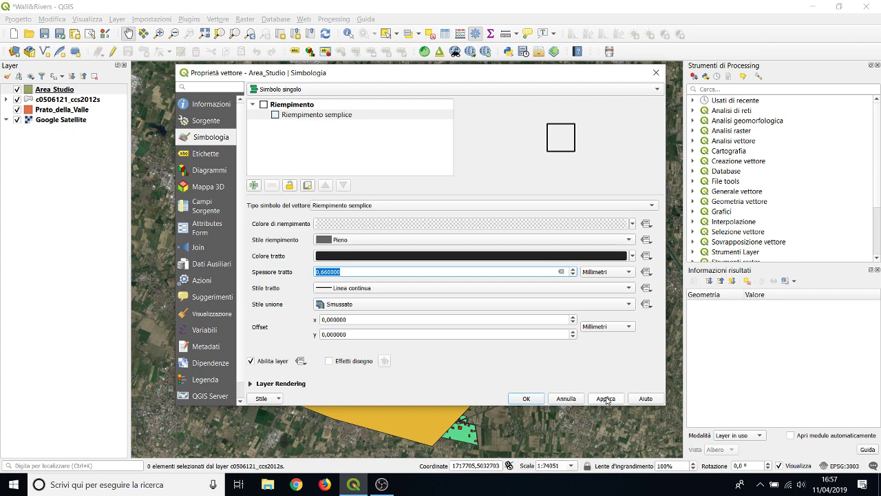
pyautogui.click(633, 255)
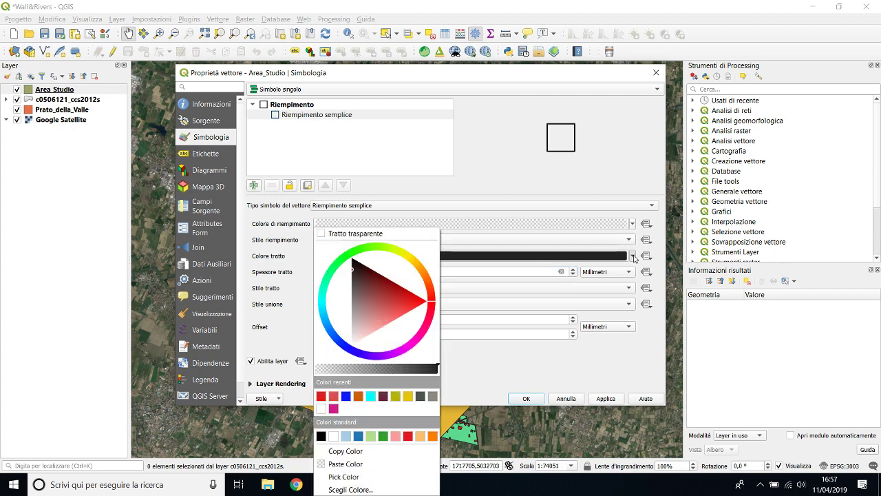
pyautogui.click(414, 300)
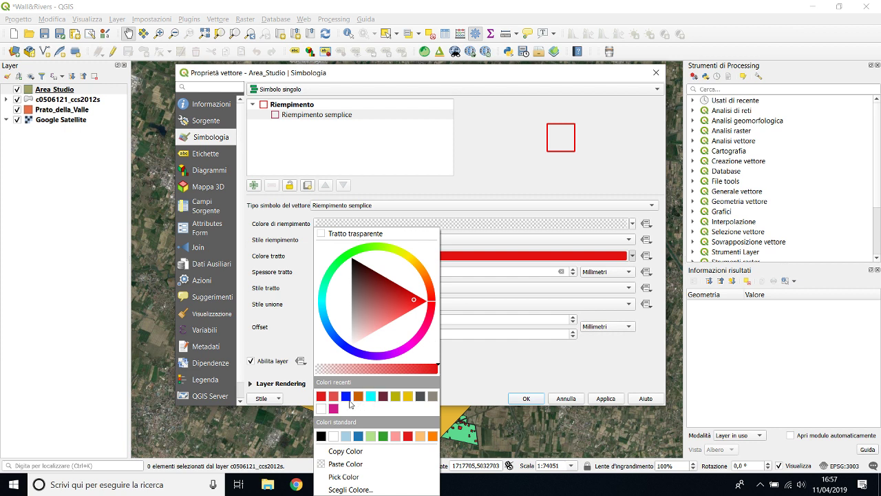
pyautogui.click(408, 258)
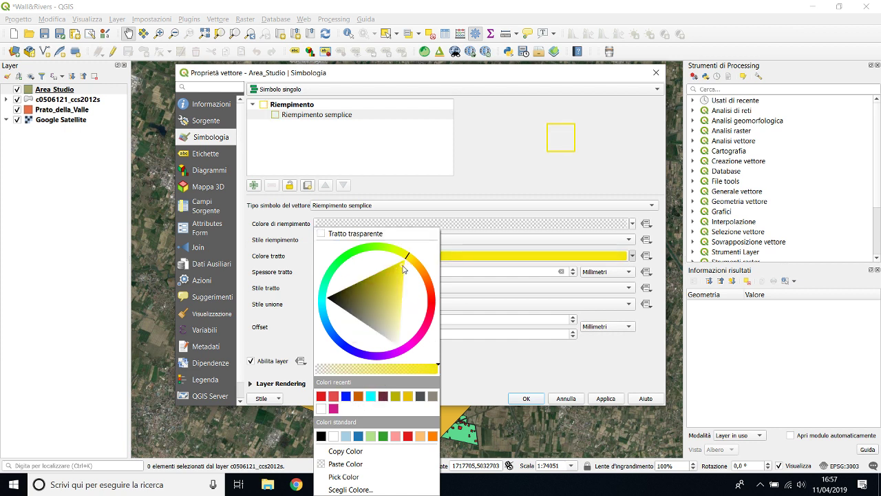
pyautogui.click(527, 399)
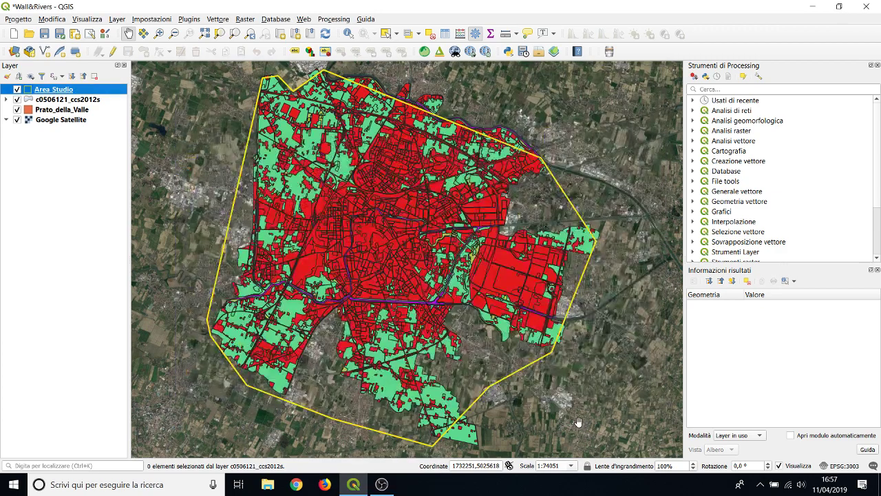
# View the Area_Studio attribute table, switch its editing mode on and off, and close the table.
pyautogui.moveTo(350, 249); pyautogui.dragTo(359, 218)
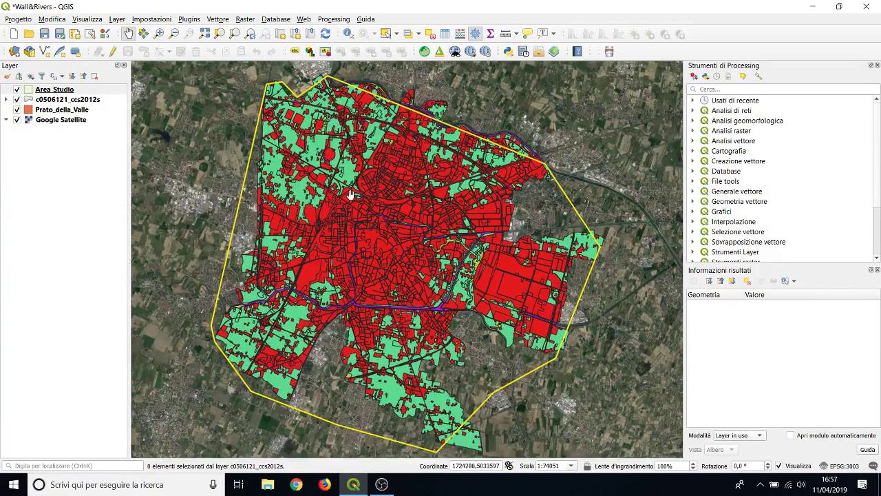
pyautogui.moveTo(390, 187); pyautogui.dragTo(383, 182)
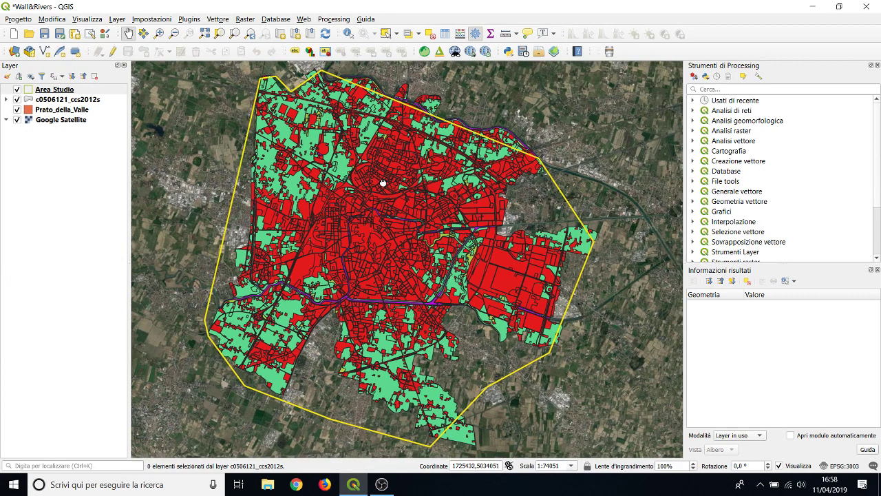
pyautogui.rightClick(53, 90)
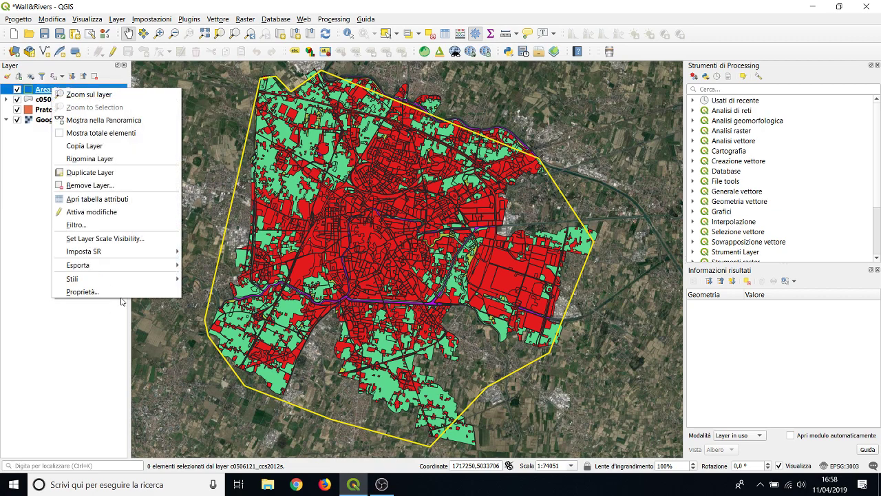
pyautogui.click(92, 199)
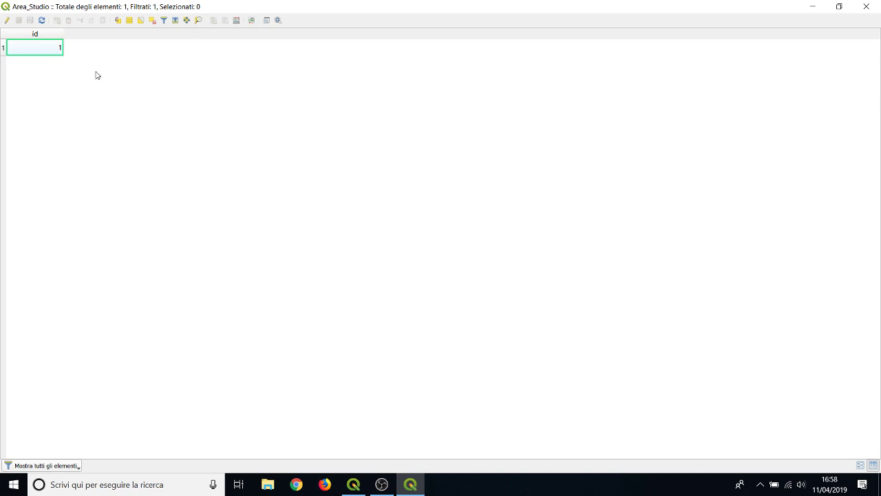
pyautogui.click(9, 20)
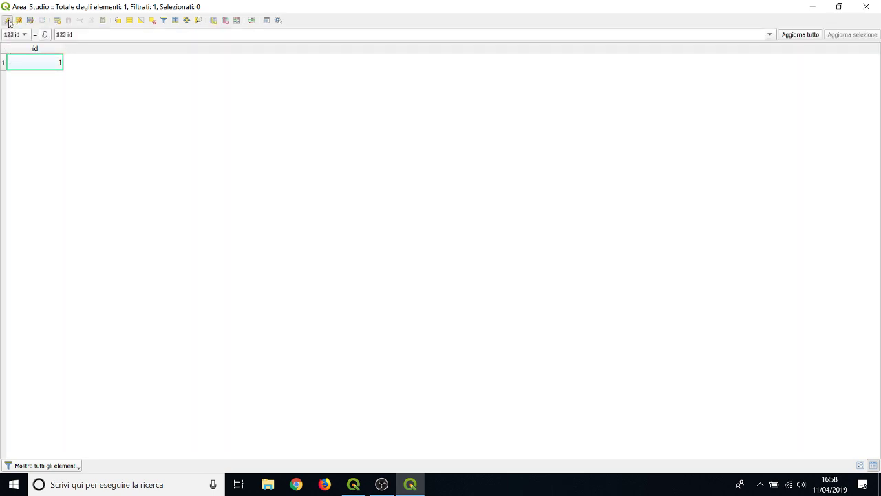
pyautogui.click(9, 20)
pyautogui.click(866, 7)
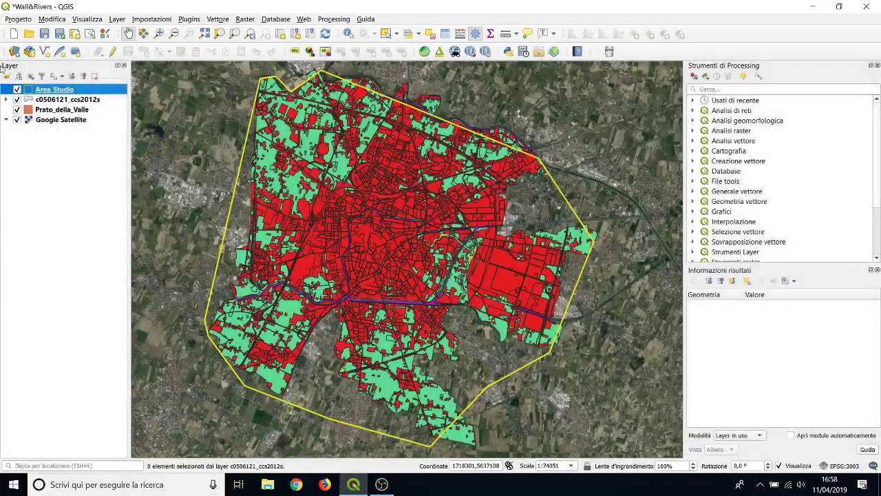
# Open the attribute table of c0506121_ccs2012s and enable editing on the layer.
pyautogui.rightClick(75, 101)
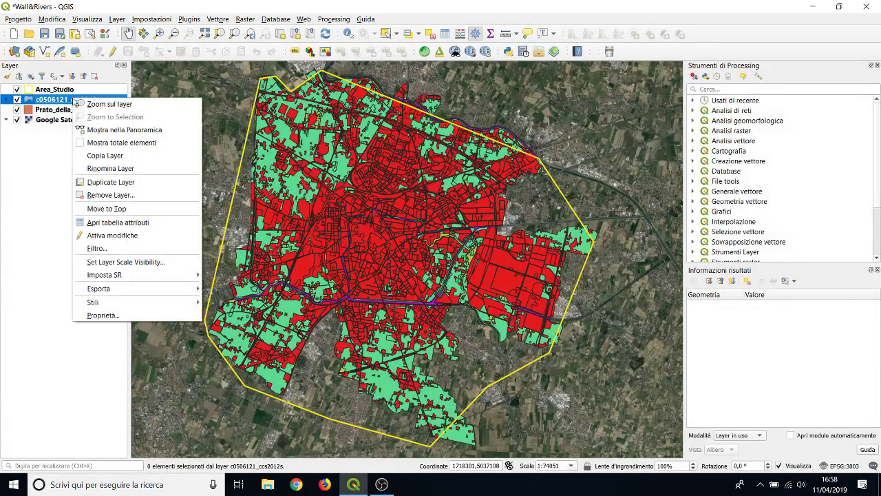
pyautogui.click(118, 222)
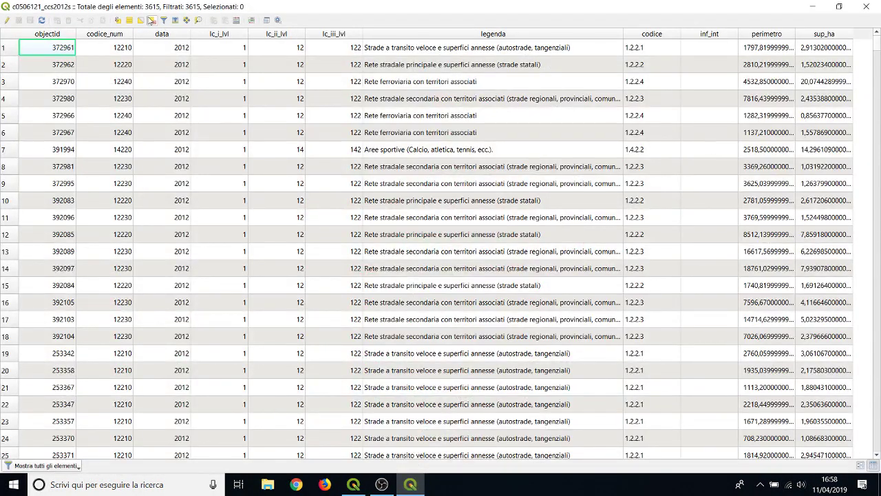
pyautogui.click(7, 22)
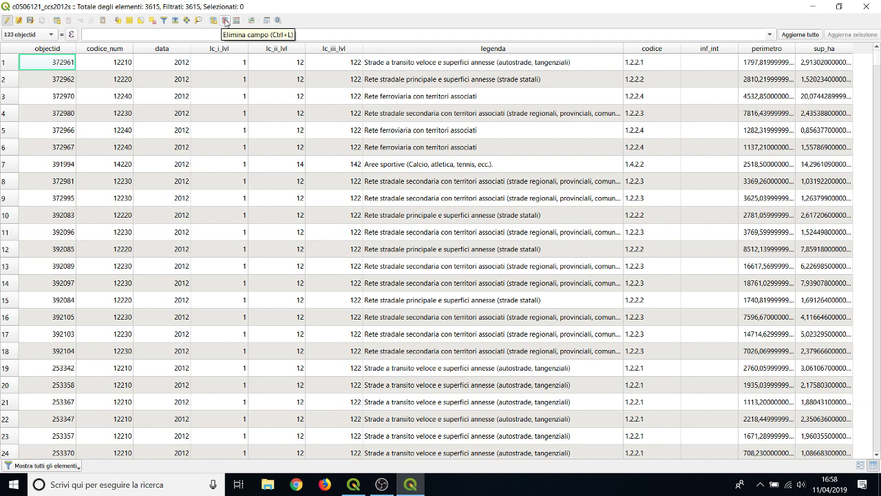
# Delete the sup_ha field from c0506121_ccs2012s, then stop editing and discard the change.
pyautogui.click(225, 22)
pyautogui.scroll(-1, 443, 253)
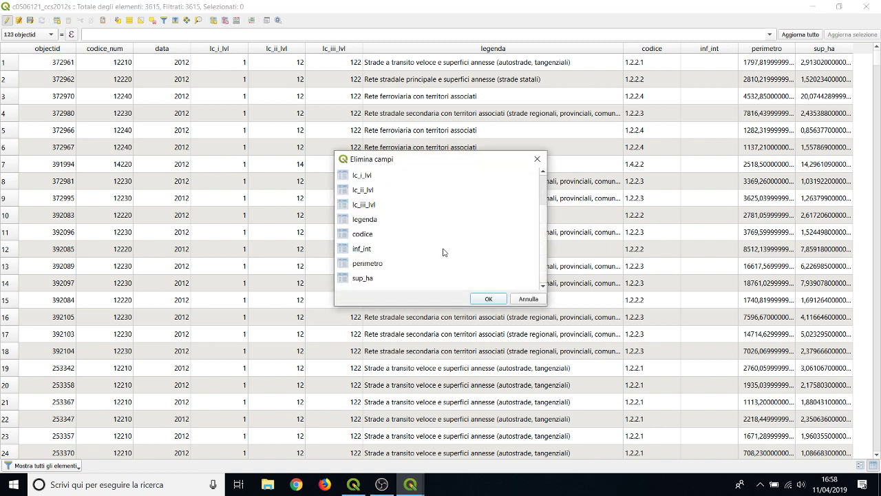
pyautogui.scroll(1, 543, 194)
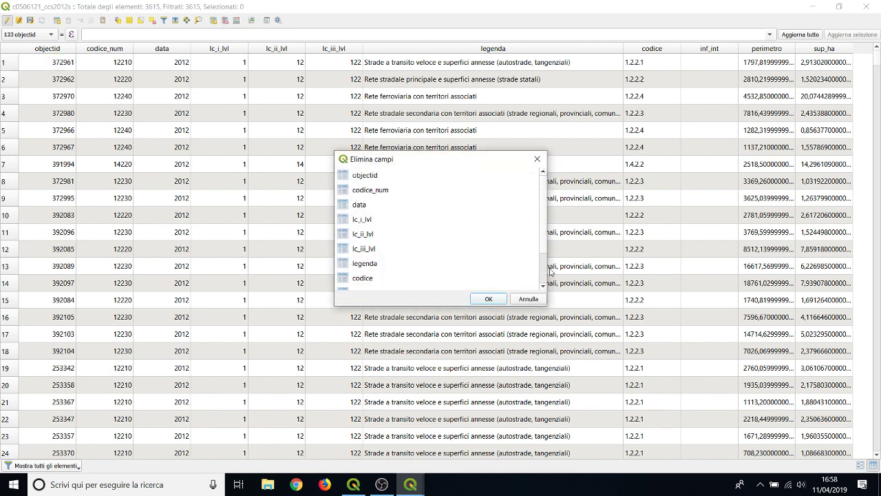
pyautogui.scroll(-1, 544, 261)
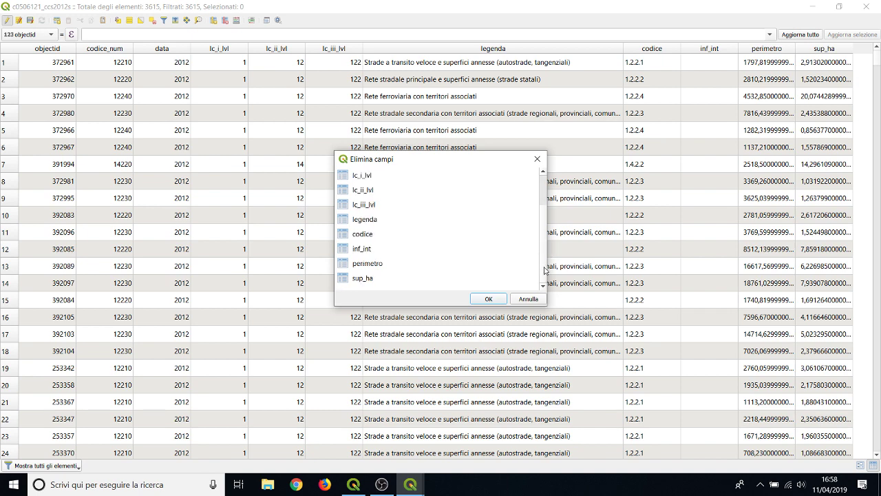
pyautogui.scroll(1, 545, 196)
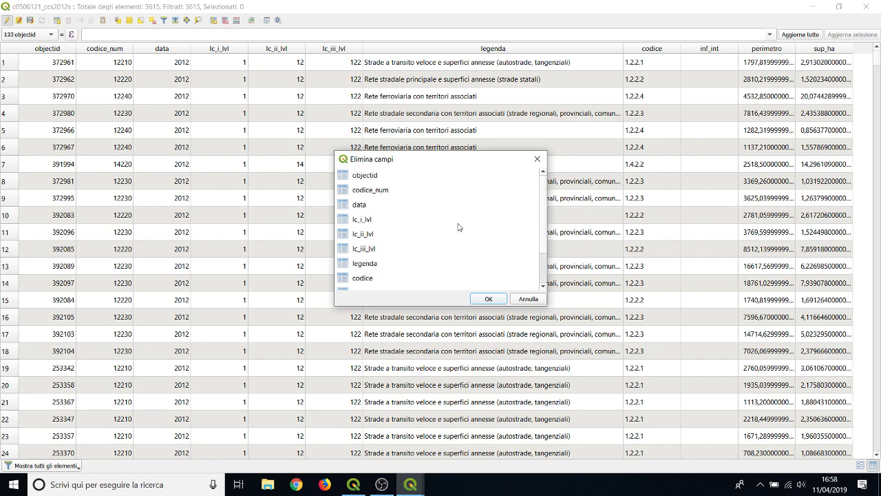
pyautogui.scroll(-1, 509, 221)
pyautogui.scroll(1, 547, 194)
pyautogui.moveTo(401, 306); pyautogui.dragTo(404, 372)
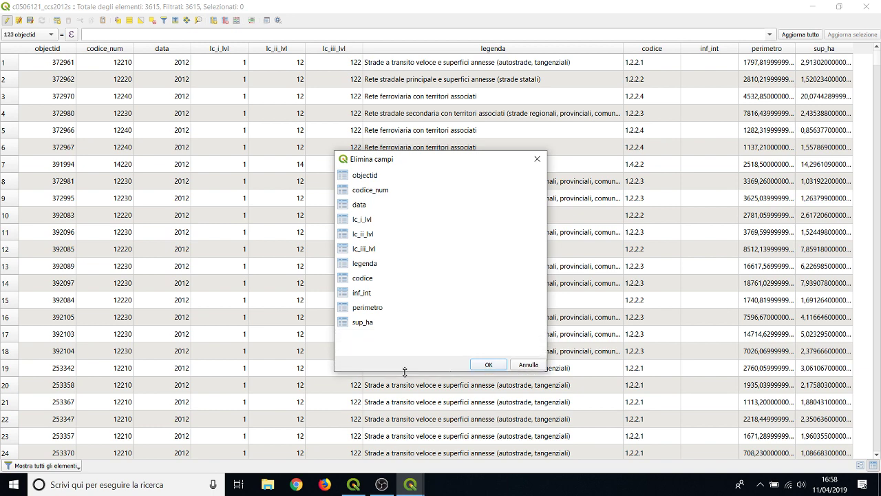
pyautogui.click(369, 325)
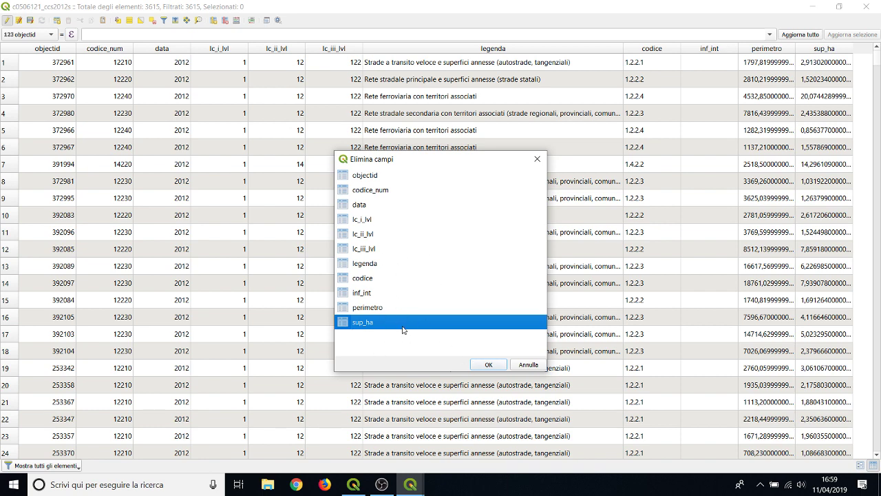
pyautogui.click(493, 365)
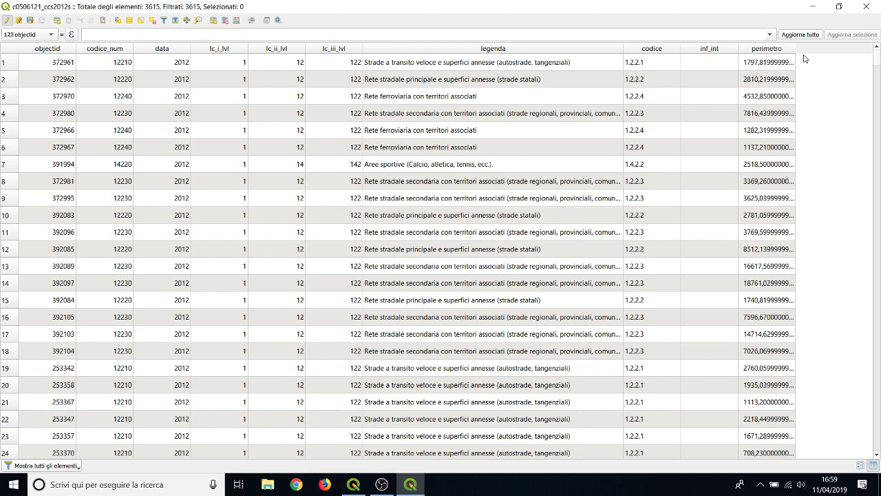
pyautogui.click(4, 21)
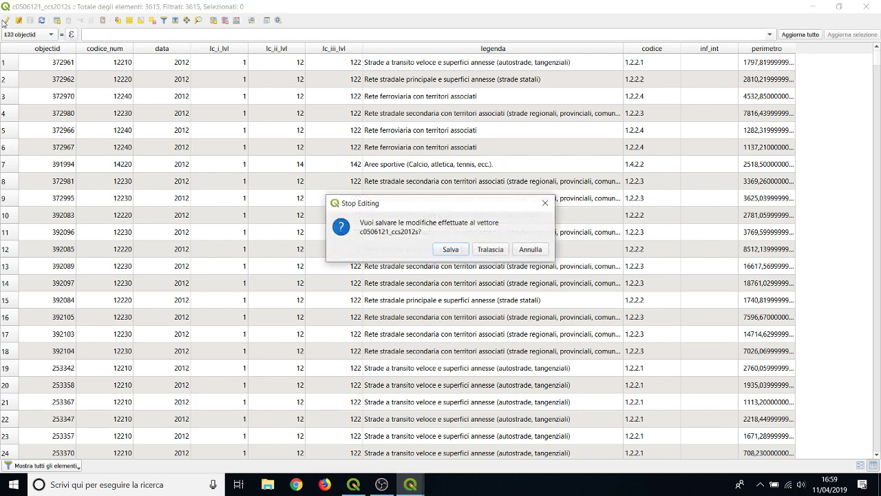
pyautogui.click(490, 251)
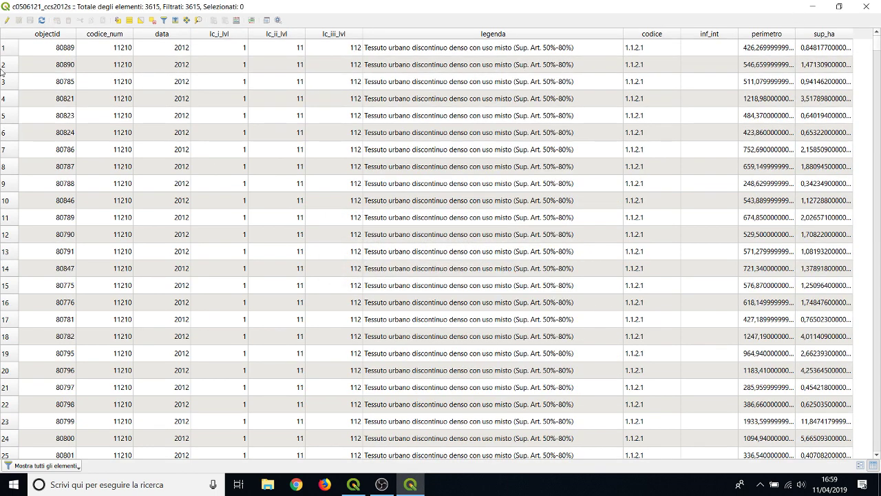
# Enable editing on c0506121_ccs2012s again and delete its sup_ha field.
pyautogui.click(7, 21)
pyautogui.click(224, 20)
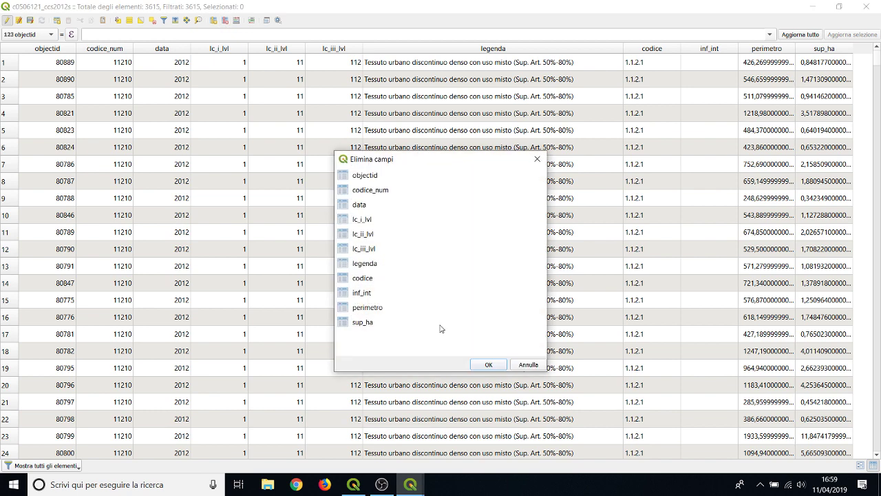
pyautogui.click(361, 322)
pyautogui.click(488, 365)
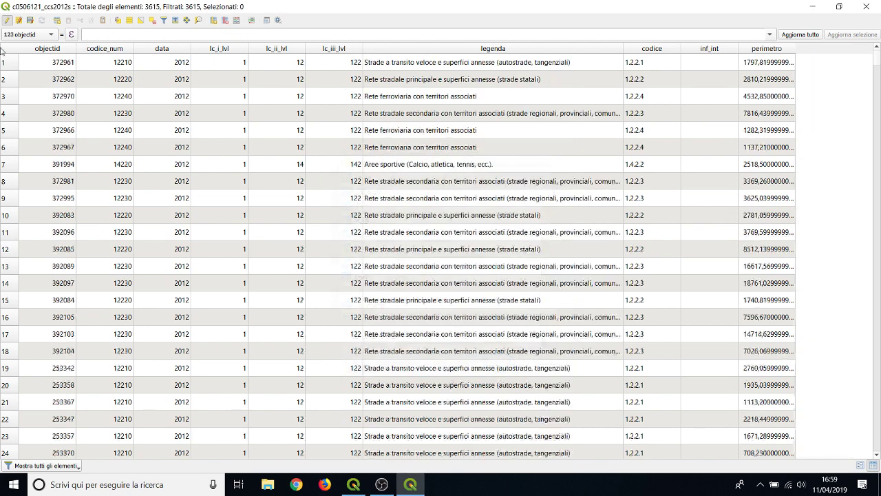
# Stop editing c0506121_ccs2012s, saving the sup_ha field deletion, and turn editing mode back on.
pyautogui.click(7, 20)
pyautogui.click(450, 249)
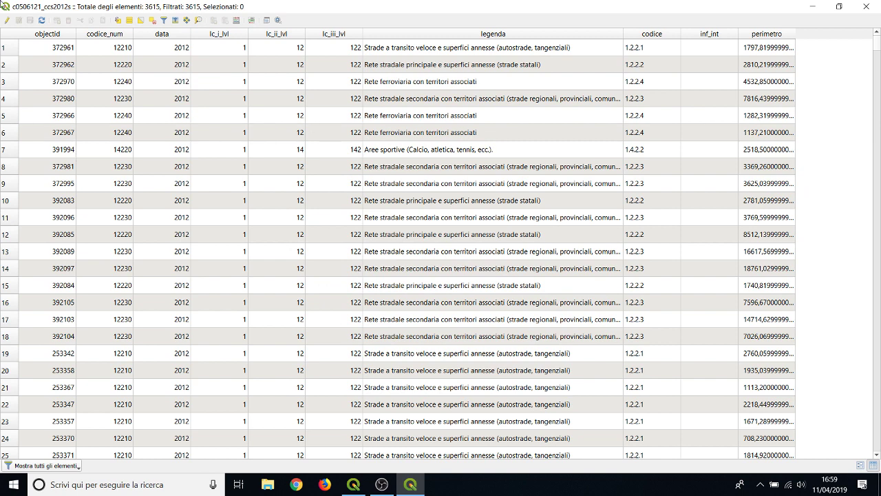
pyautogui.click(7, 21)
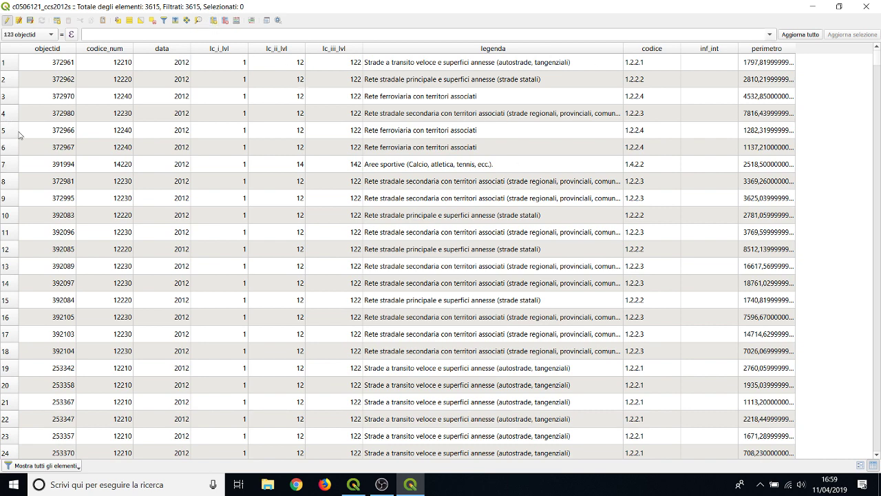
# Open the field calculator for c0506121_ccs2012s and define a new integer field named Area.
pyautogui.click(235, 20)
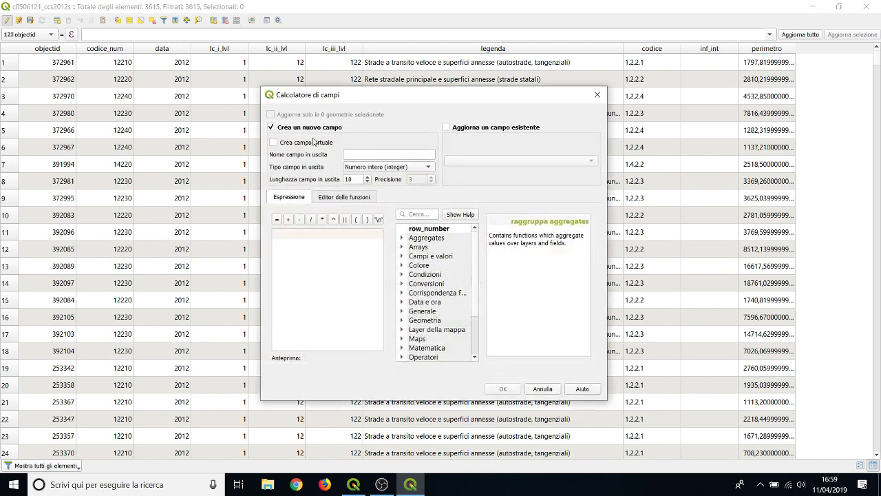
pyautogui.click(446, 127)
pyautogui.click(271, 128)
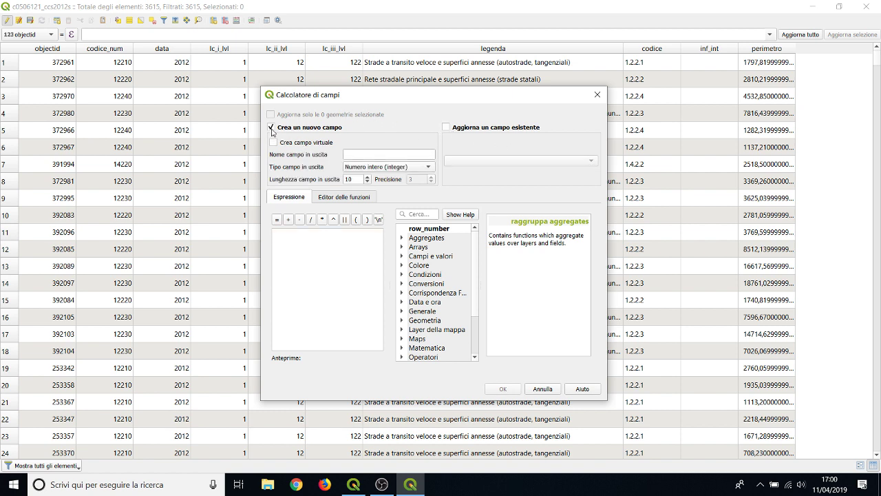
pyautogui.click(395, 154)
pyautogui.write('Area')
pyautogui.click(418, 168)
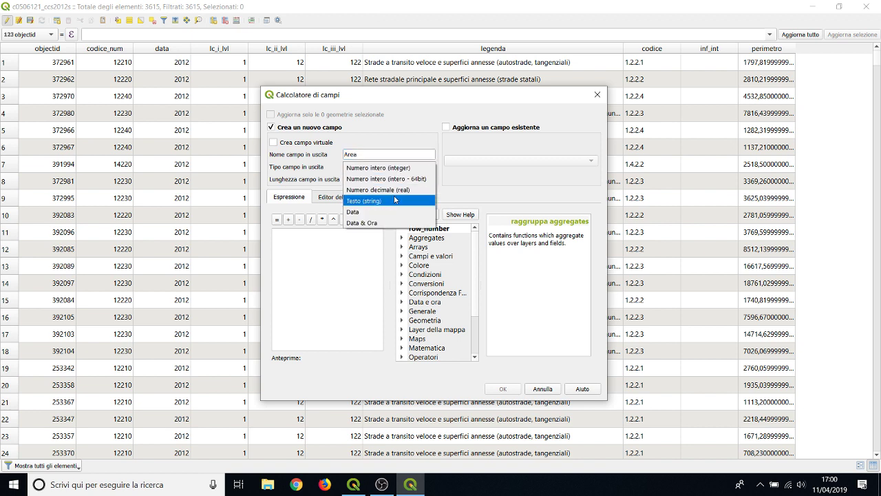
pyautogui.click(397, 167)
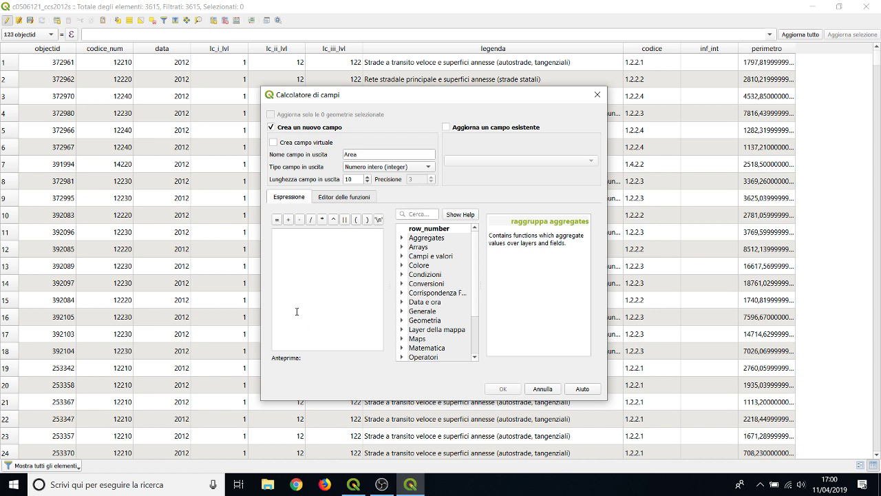
# Fill the new Area field with the $area geometry expression and apply the calculation.
pyautogui.click(284, 247)
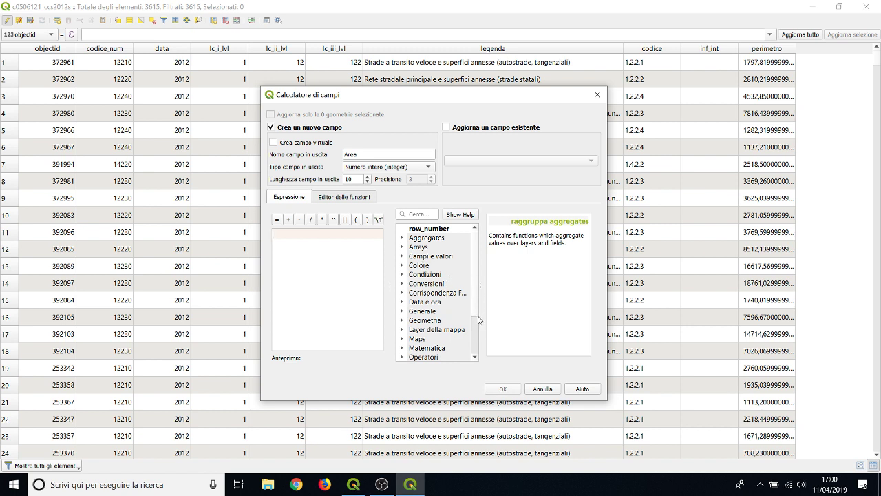
pyautogui.scroll(-3, 478, 324)
pyautogui.scroll(3, 478, 269)
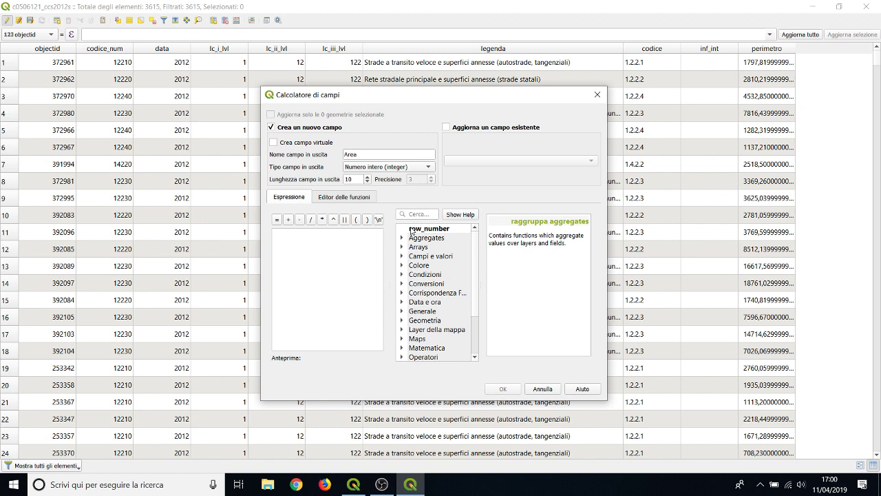
pyautogui.click(402, 321)
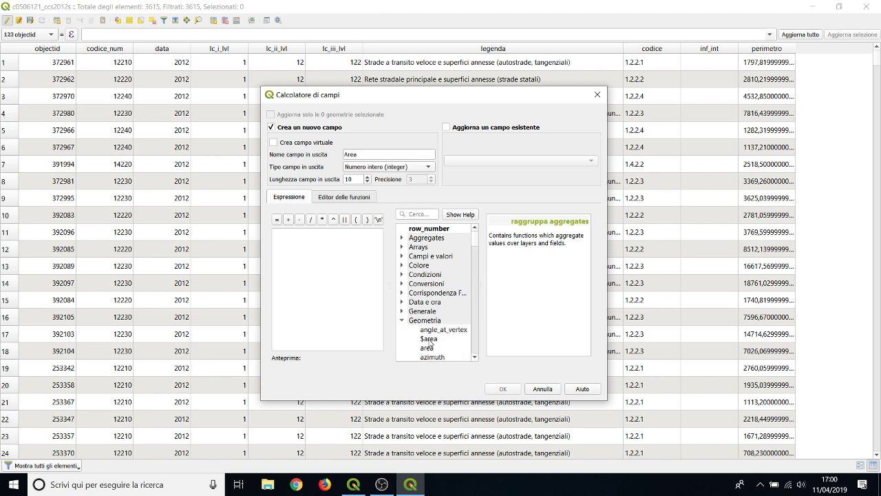
pyautogui.doubleClick(428, 339)
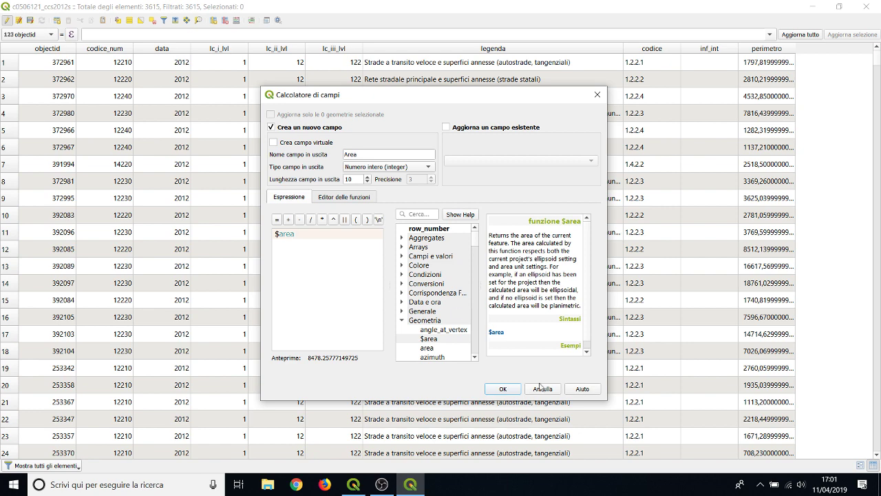
pyautogui.click(503, 389)
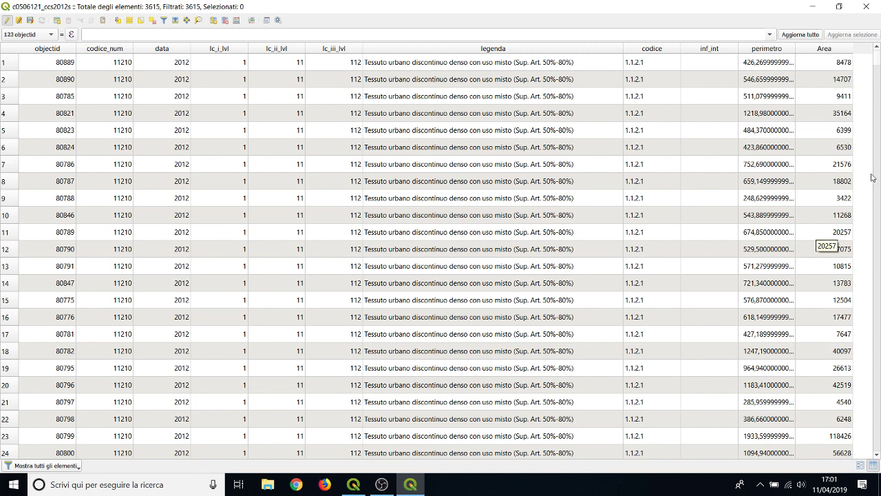
# Review the calculated Area values, stop editing c0506121_ccs2012s with the changes saved, and close the attribute table.
pyautogui.scroll(-9, 878, 63)
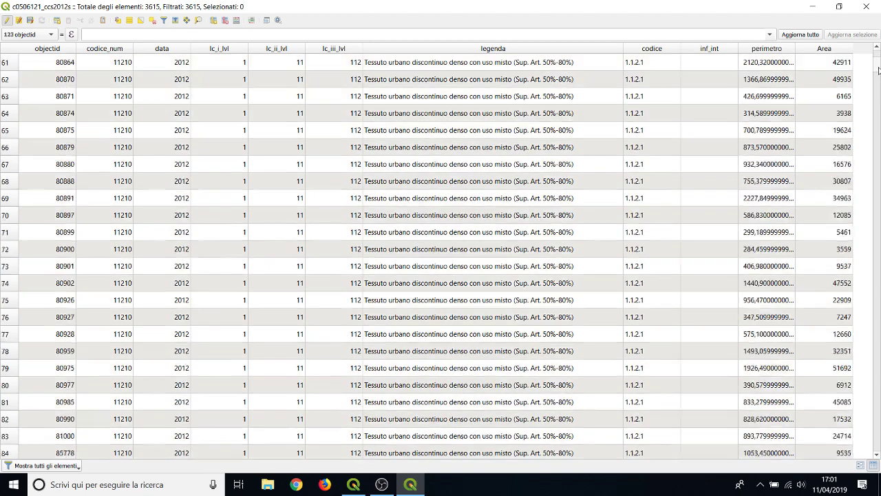
pyautogui.scroll(9, 878, 63)
pyautogui.scroll(-1, 819, 62)
pyautogui.scroll(1, 819, 62)
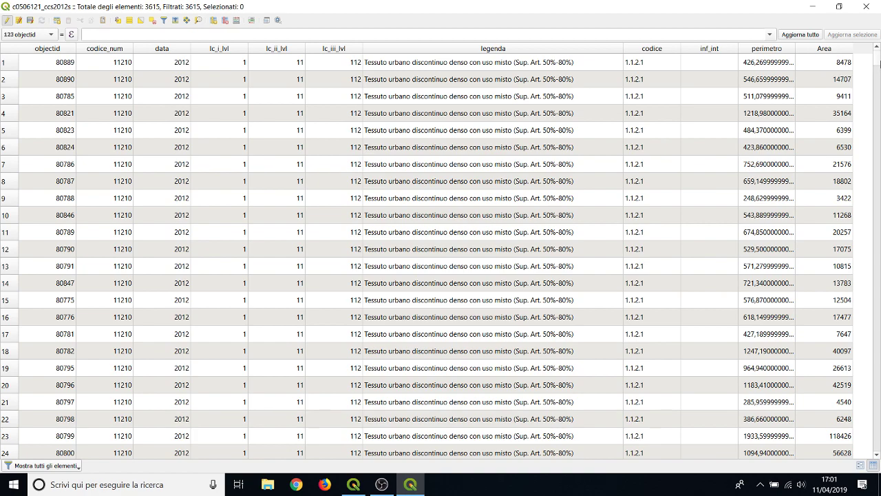
pyautogui.moveTo(878, 68)
pyautogui.mouseDown()
pyautogui.moveTo(878, 95)
pyautogui.moveTo(878, 61)
pyautogui.mouseUp()
pyautogui.click(4, 22)
pyautogui.click(450, 249)
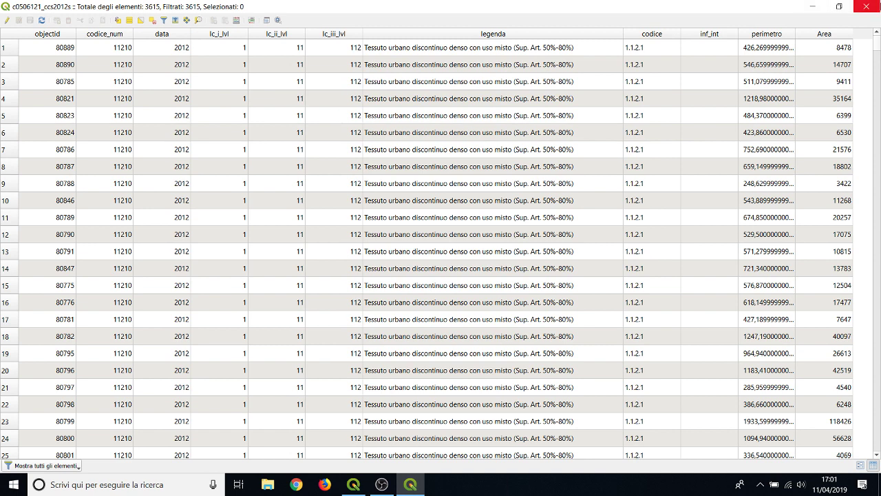
pyautogui.scroll(-3, 878, 50)
pyautogui.scroll(3, 878, 50)
pyautogui.click(876, 6)
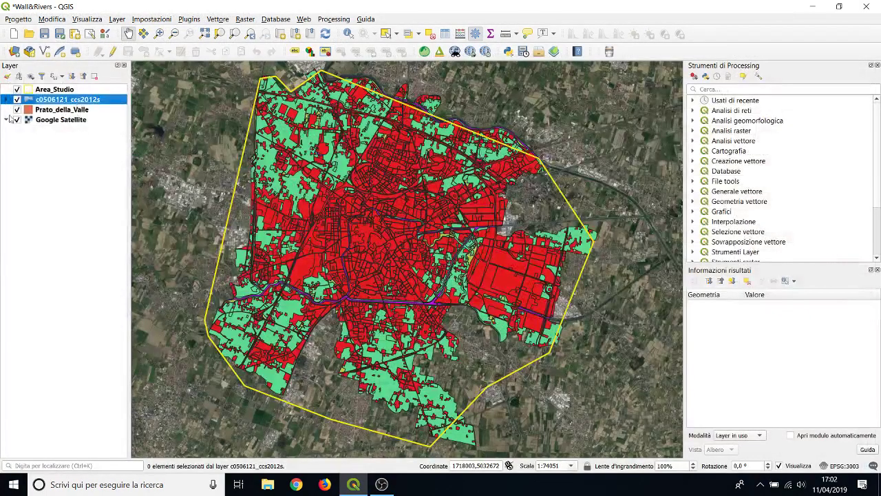
# Open the attribute table of Area_Studio and enable editing on the layer.
pyautogui.rightClick(67, 90)
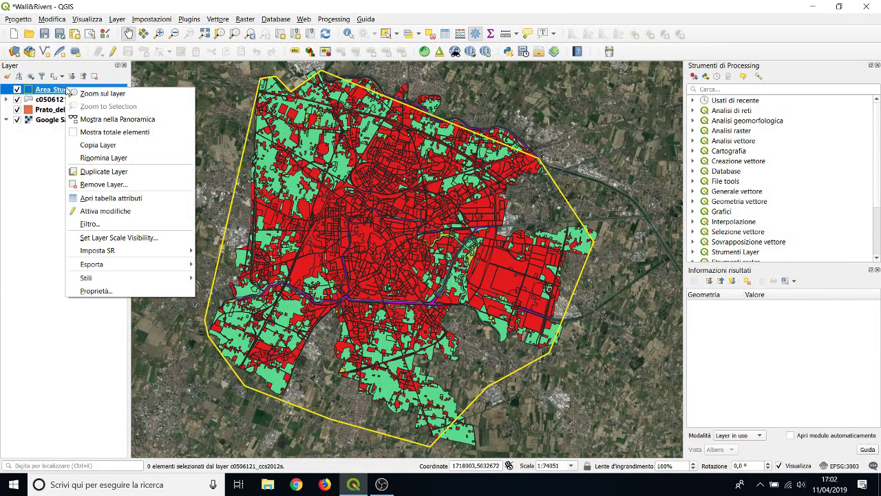
pyautogui.click(102, 93)
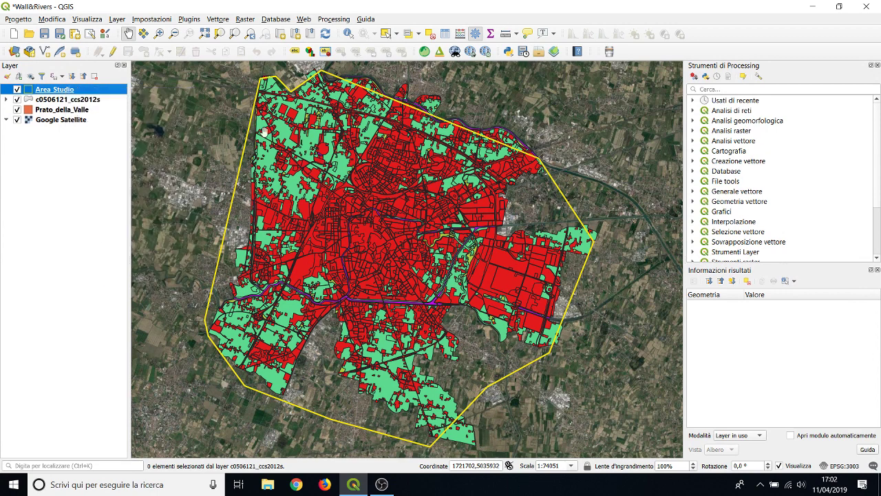
pyautogui.rightClick(77, 91)
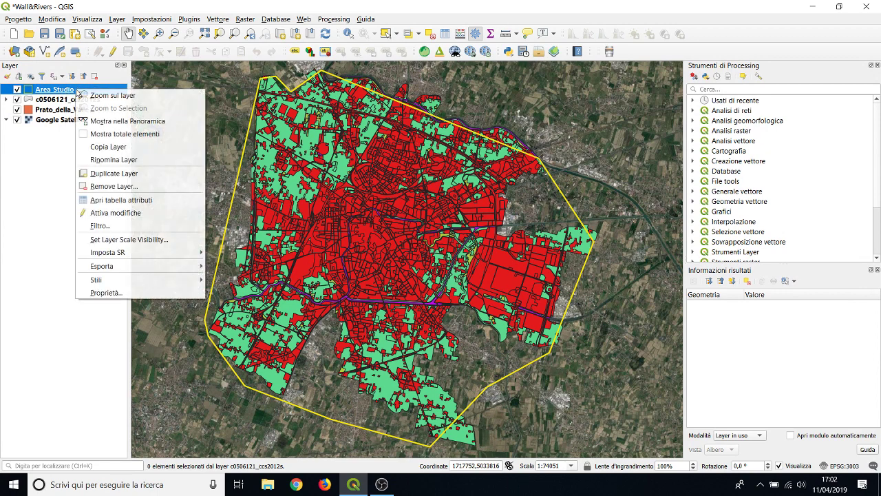
pyautogui.click(123, 201)
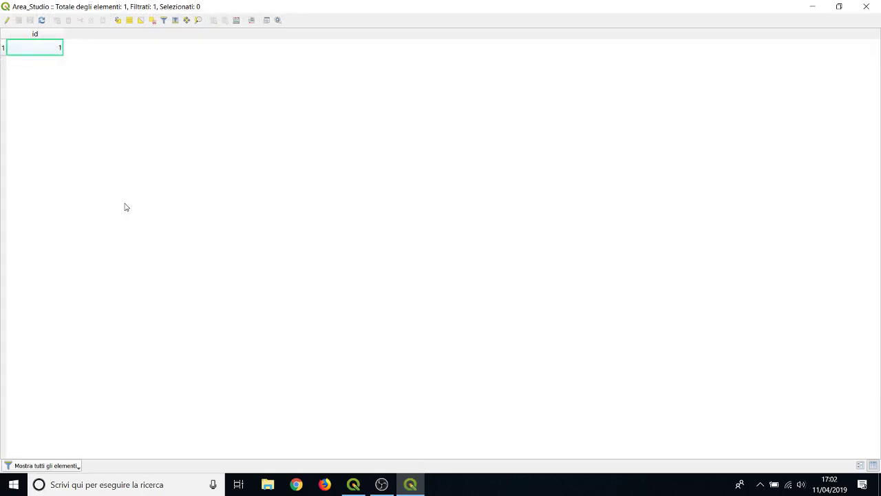
pyautogui.click(7, 20)
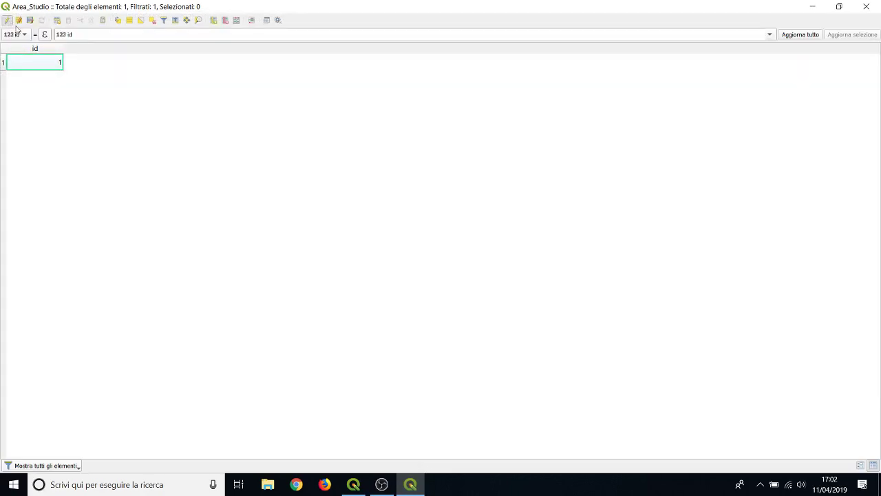
# Add an integer field named area to Area_Studio, calculated with the $area expression in the field calculator.
pyautogui.click(237, 21)
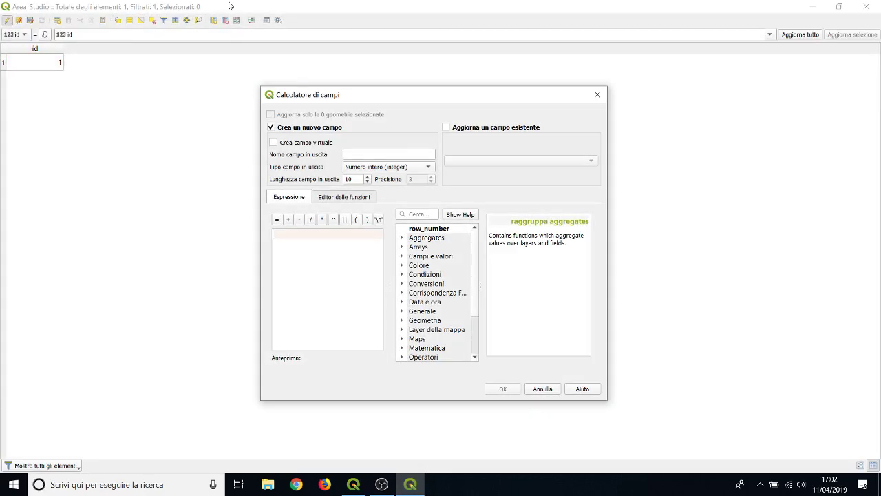
pyautogui.click(357, 153)
pyautogui.write('area')
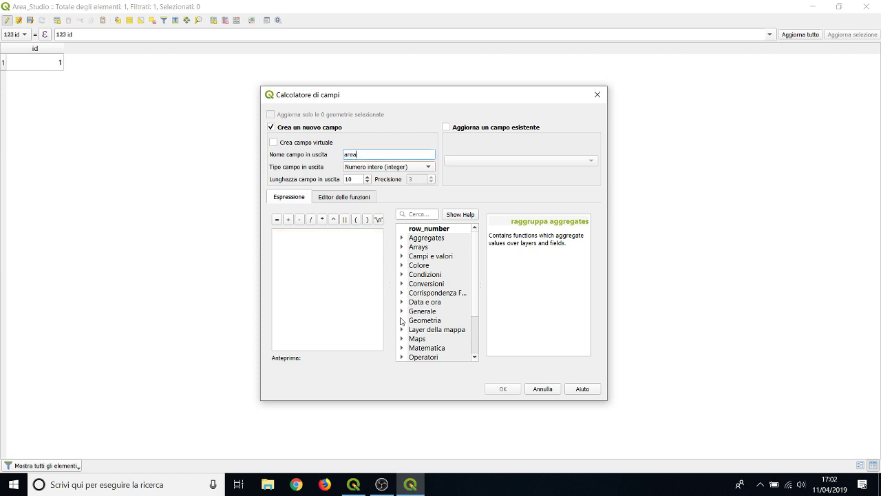
pyautogui.click(402, 321)
pyautogui.doubleClick(439, 339)
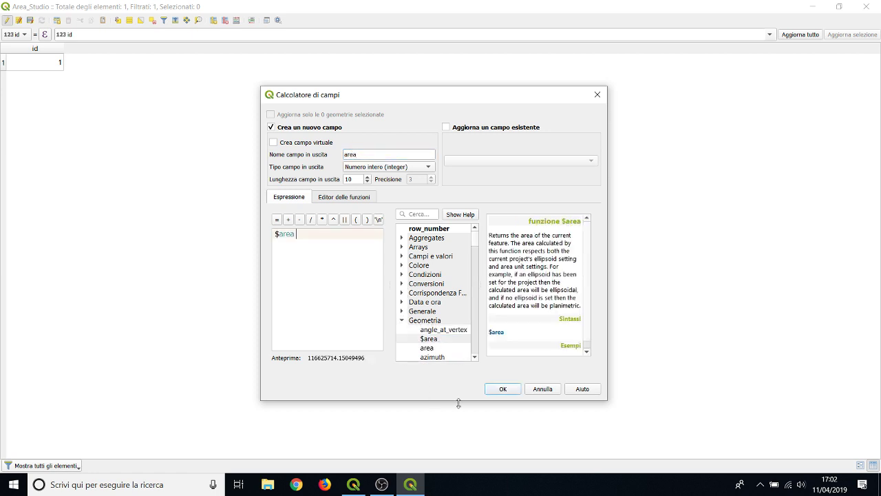
pyautogui.click(502, 389)
pyautogui.click(117, 68)
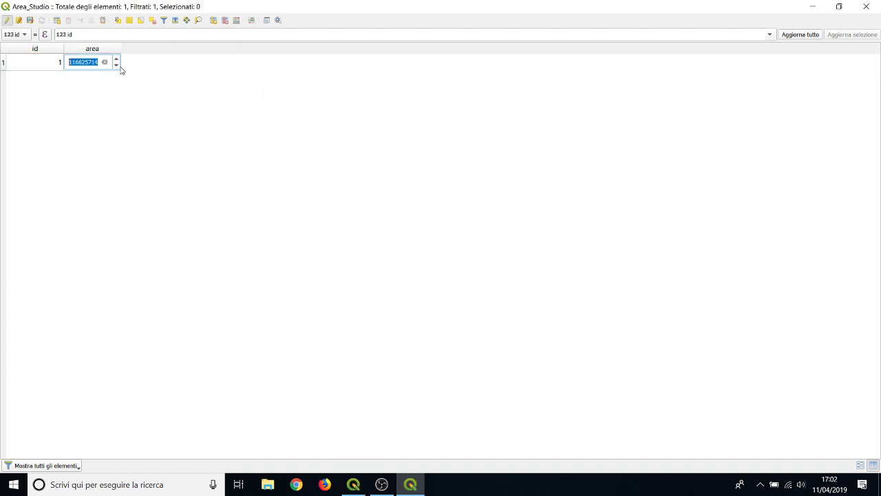
pyautogui.click(114, 100)
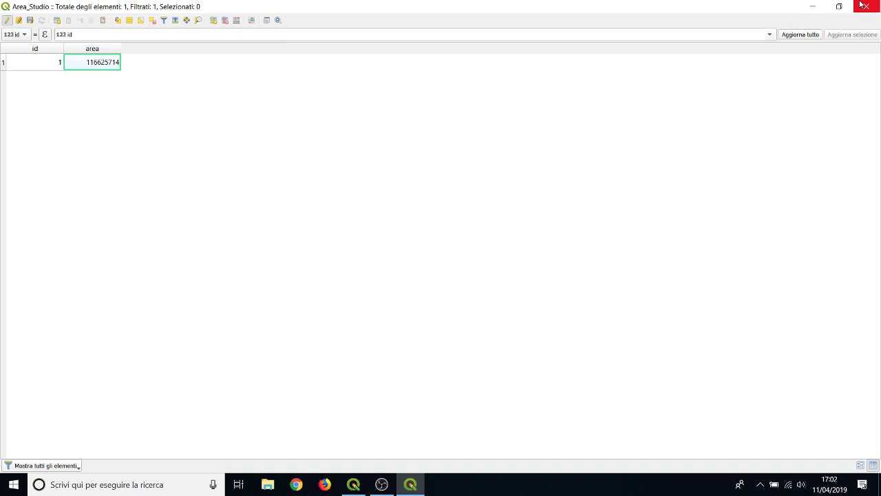
# Stop editing Area_Studio, discard the new area field, and close the attribute table.
pyautogui.click(7, 20)
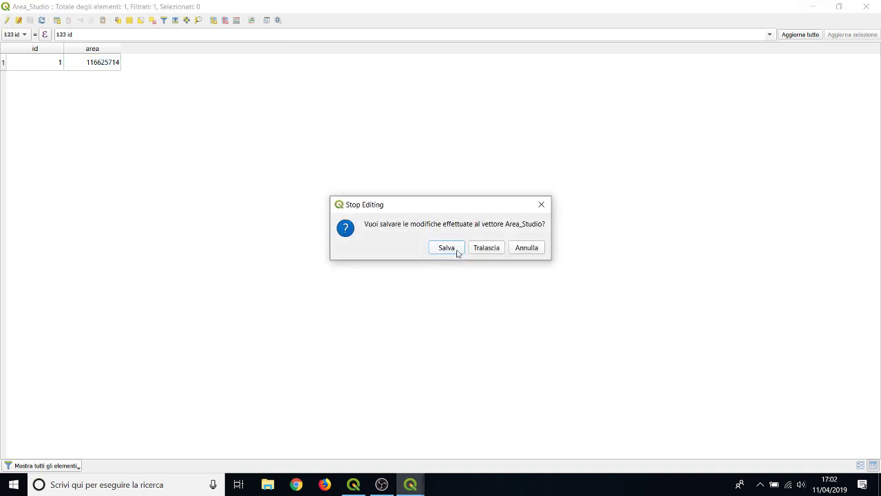
pyautogui.click(486, 248)
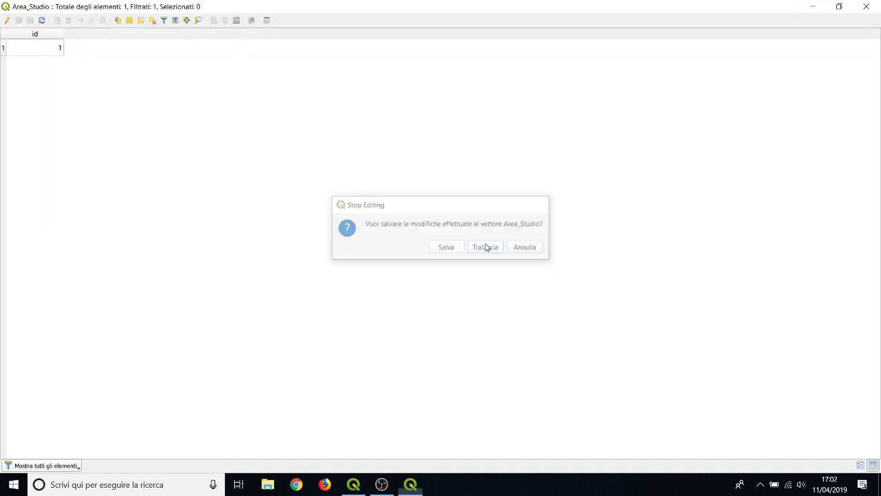
pyautogui.click(865, 6)
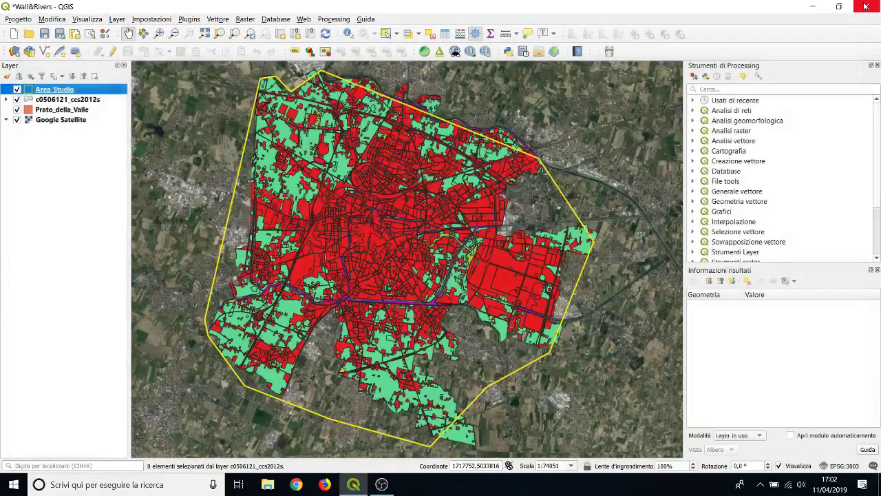
# Select the c0506121_ccs2012s layer, enable editing on it, and activate the Vertex tool.
pyautogui.moveTo(347, 237); pyautogui.dragTo(343, 242)
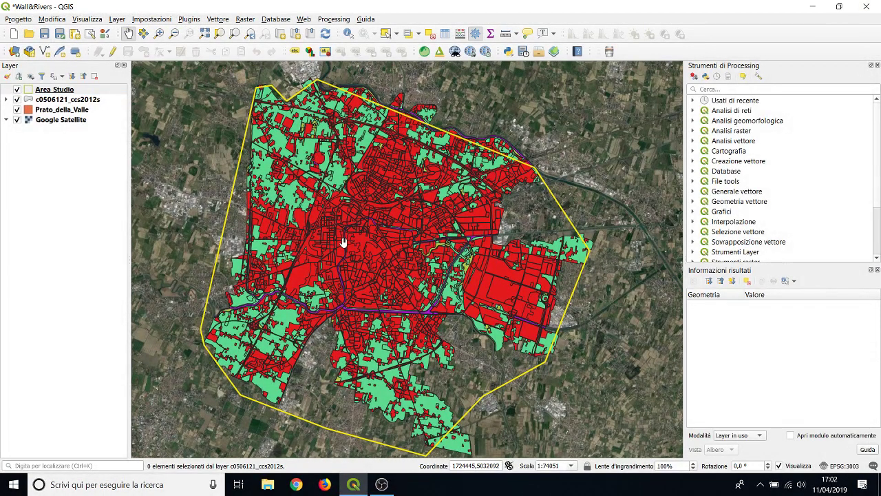
pyautogui.moveTo(418, 211); pyautogui.dragTo(448, 198)
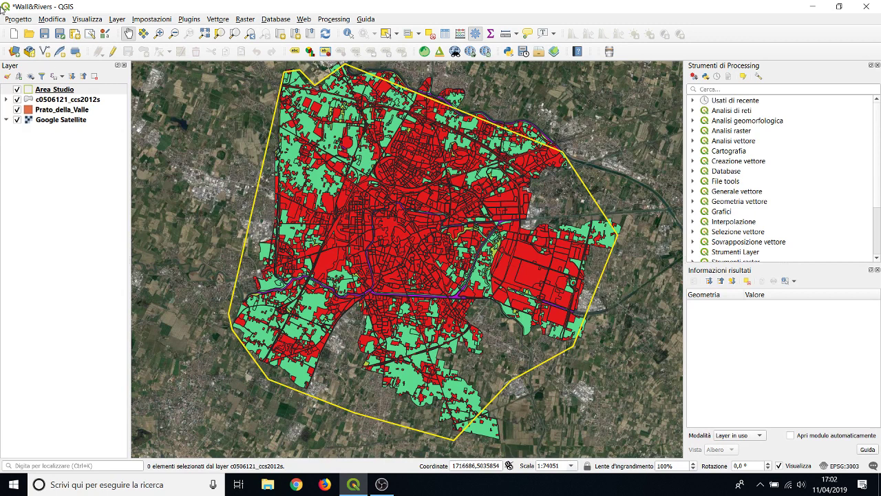
pyautogui.rightClick(57, 100)
pyautogui.click(73, 94)
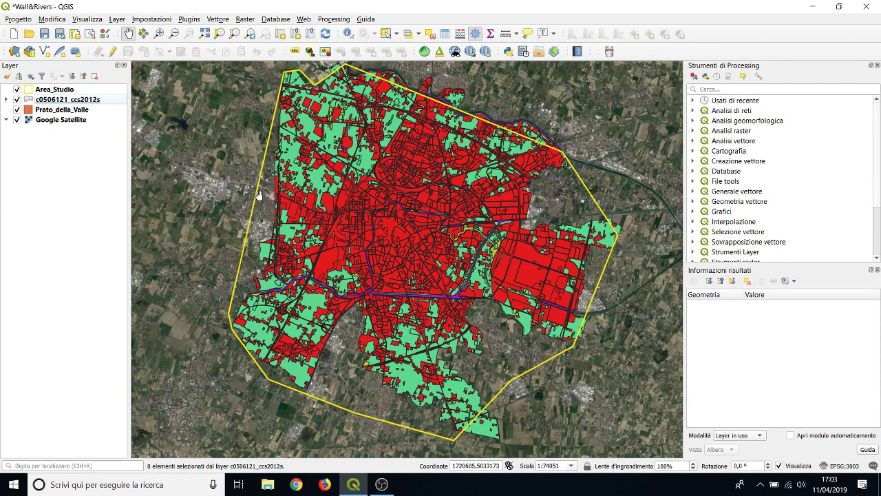
pyautogui.click(113, 52)
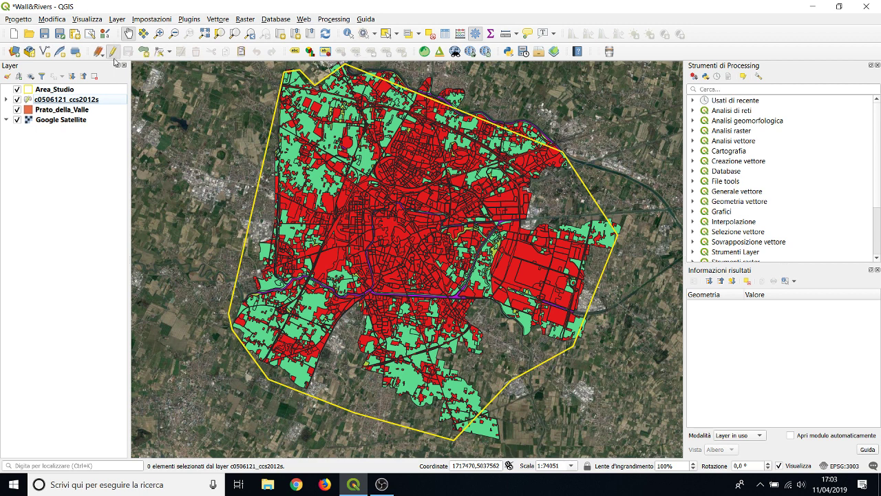
pyautogui.click(114, 53)
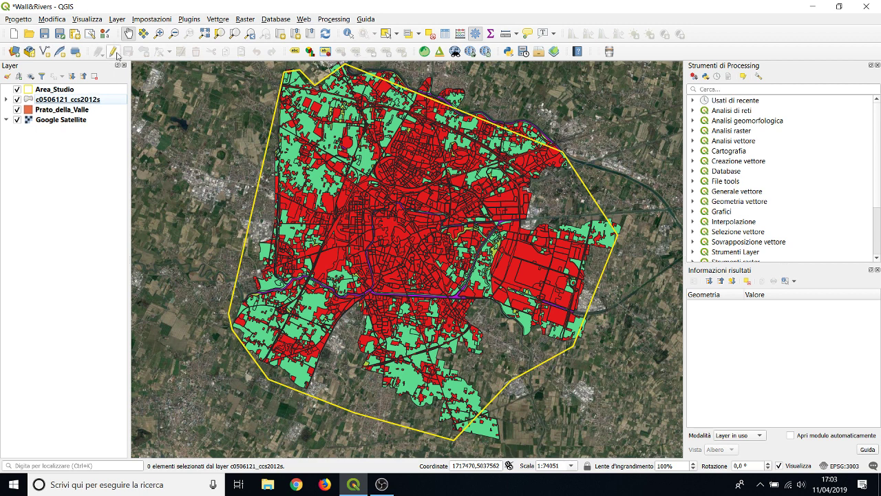
pyautogui.click(114, 53)
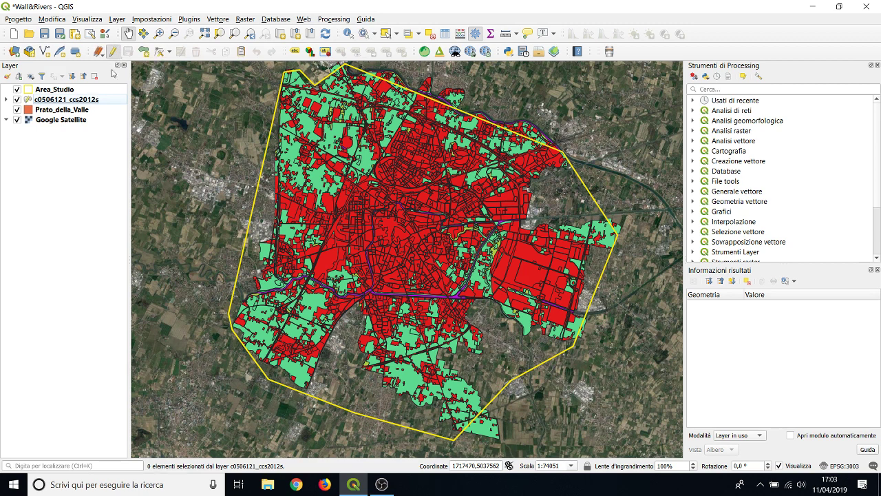
pyautogui.click(160, 52)
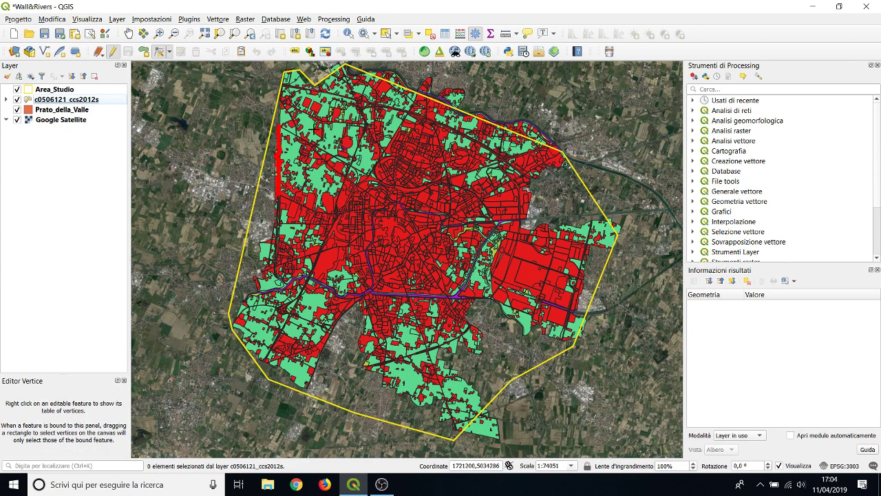
# Move a boundary vertex of the large green polygon beside the northern farmland westward into the polygon with the Vertex tool, forming a narrow notch.
pyautogui.scroll(-1, 303, 72)
pyautogui.scroll(4, 302, 72)
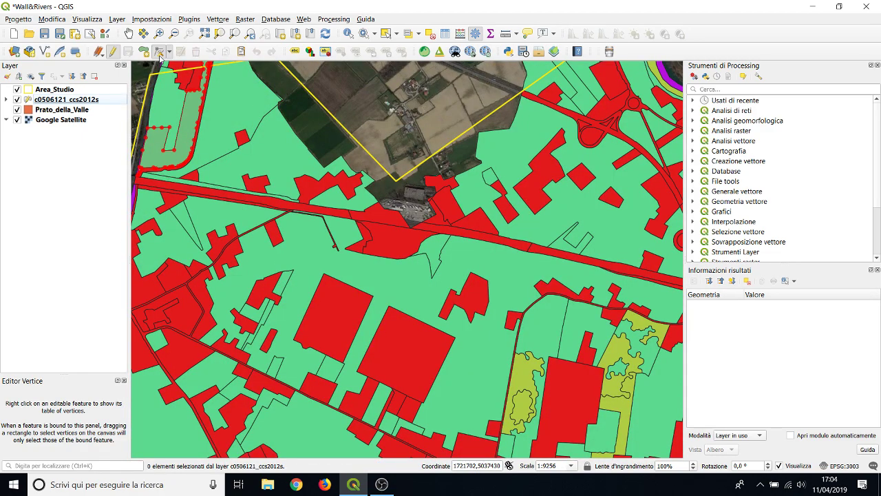
pyautogui.click(160, 52)
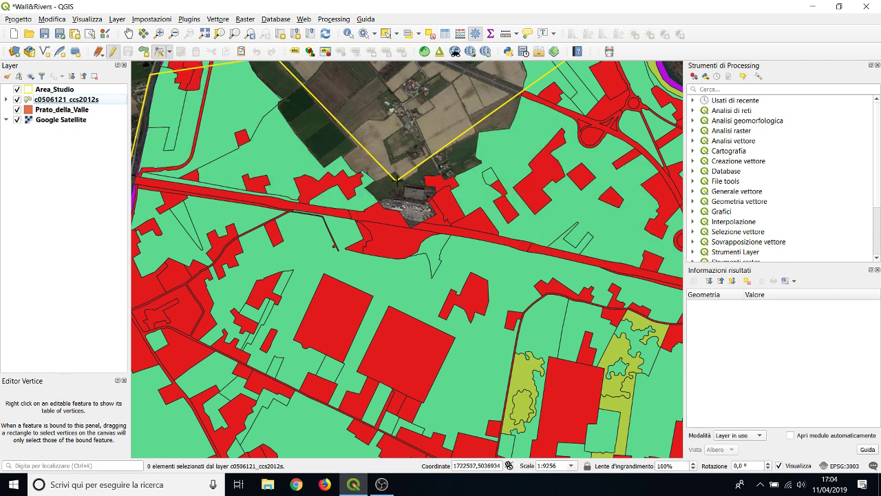
pyautogui.click(323, 167)
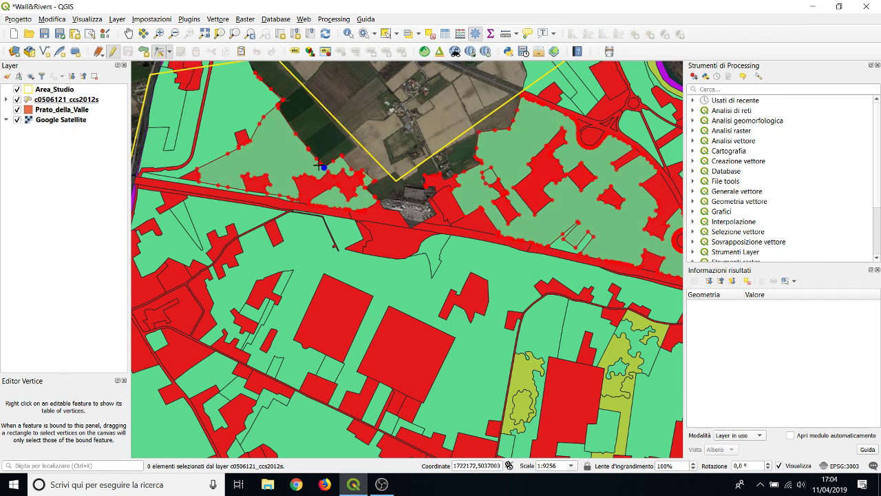
pyautogui.press('Escape')
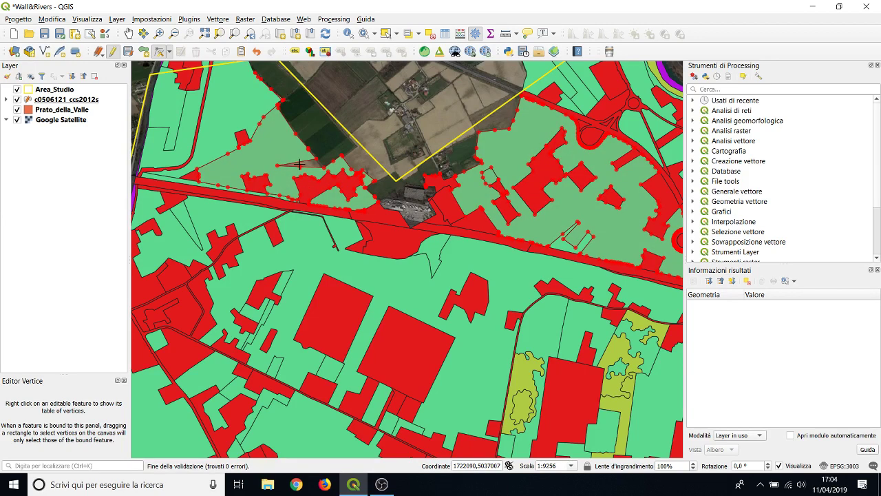
pyautogui.click(279, 164)
pyautogui.press('Escape')
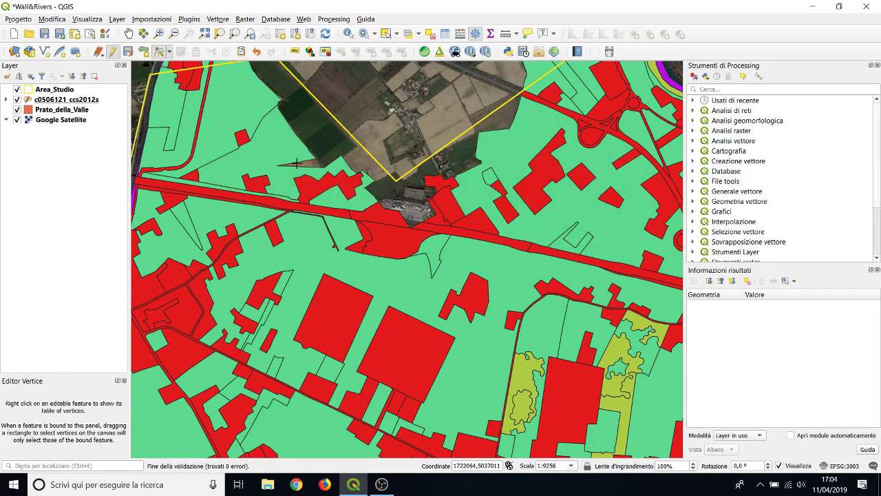
# Widen the new notch southward by reshaping its lower edge, and list the polygon's vertex coordinates in the Vertex Editor.
pyautogui.moveTo(300, 163); pyautogui.dragTo(289, 143)
pyautogui.click(310, 156)
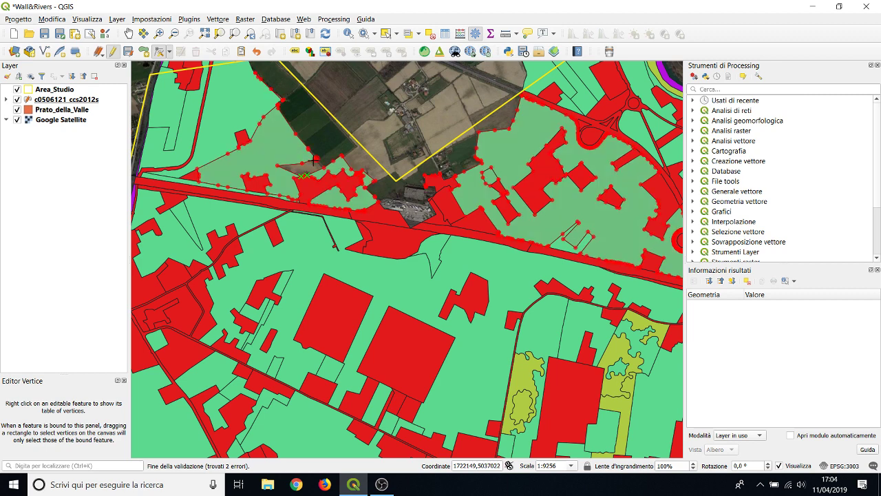
pyautogui.rightClick(309, 161)
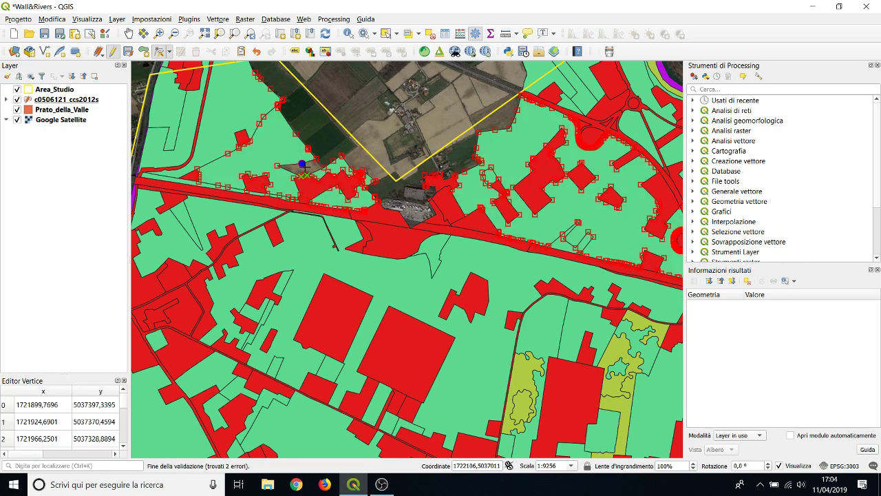
# Stop editing c0506121_ccs2012s and discard the vertex changes.
pyautogui.click(160, 51)
pyautogui.click(169, 53)
pyautogui.click(169, 53)
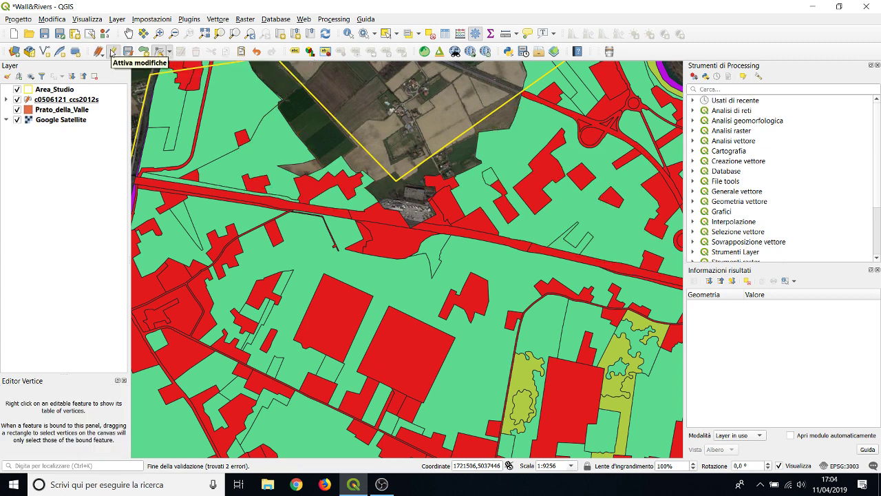
pyautogui.click(112, 53)
pyautogui.click(483, 248)
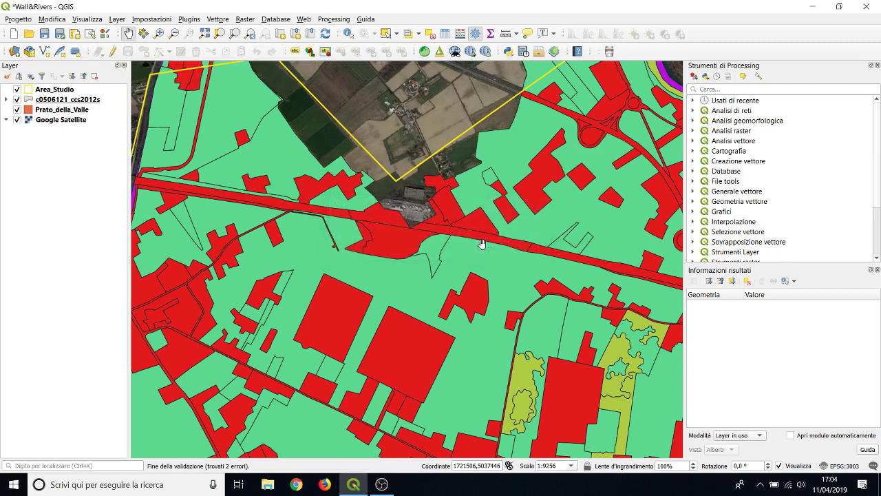
# Enable editing on c0506121_ccs2012s again and activate the Vertex tool around the northern green polygon.
pyautogui.click(159, 52)
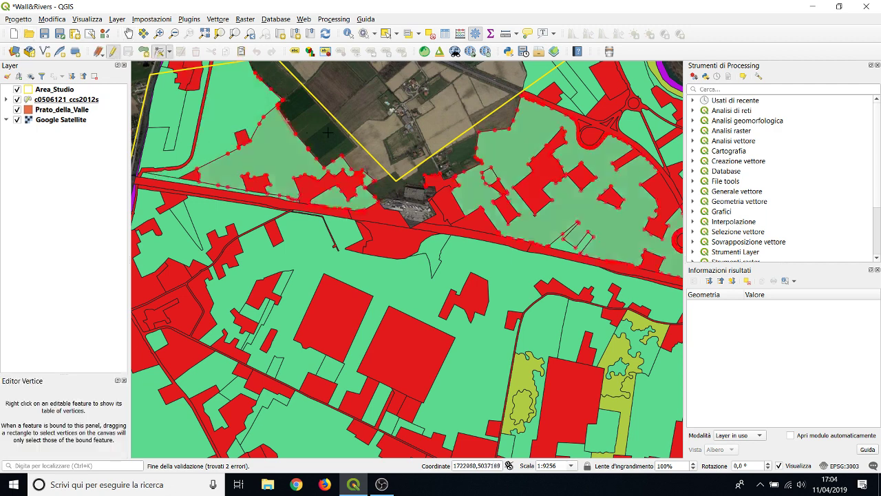
pyautogui.scroll(1, 358, 174)
pyautogui.scroll(-2, 356, 174)
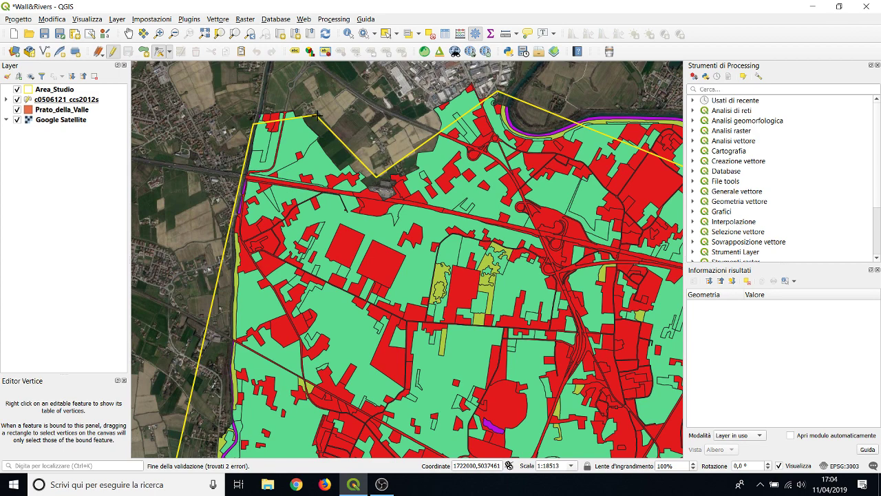
# Stop editing the c0506121_ccs2012s layer and make Area_Studio the active layer.
pyautogui.scroll(-2, 315, 117)
pyautogui.scroll(5, 314, 122)
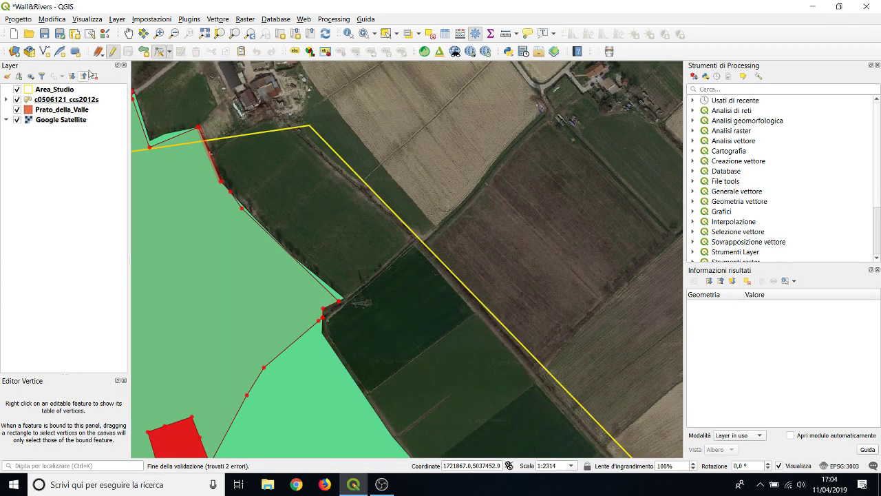
pyautogui.click(112, 52)
pyautogui.click(42, 90)
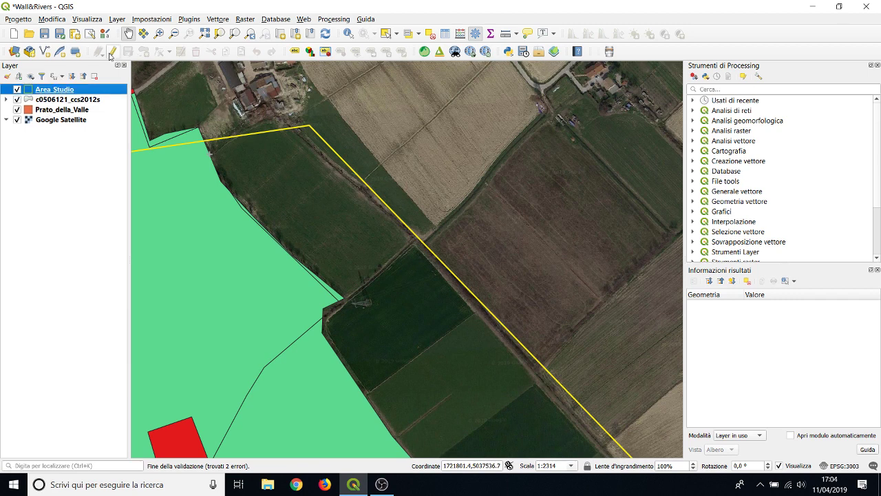
# Enable editing on Area_Studio and reshape its northern boundary across the fields with the Vertex tool.
pyautogui.click(112, 52)
pyautogui.click(160, 52)
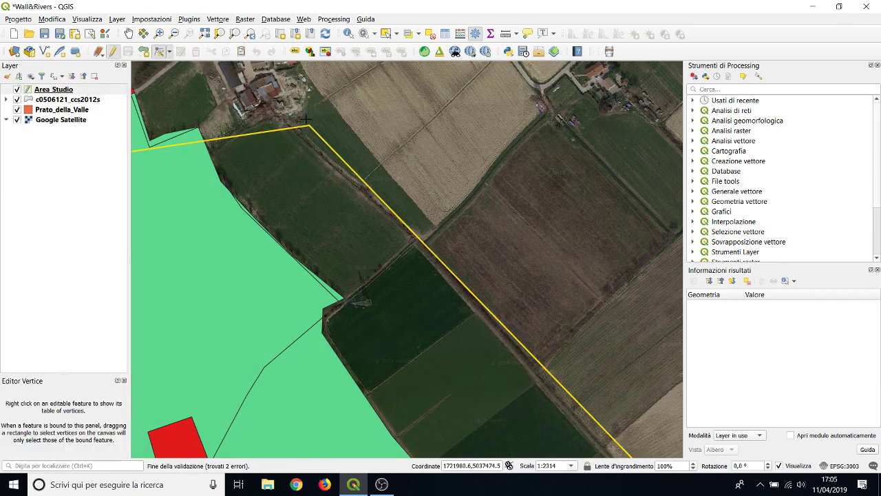
pyautogui.moveTo(305, 120); pyautogui.dragTo(307, 127)
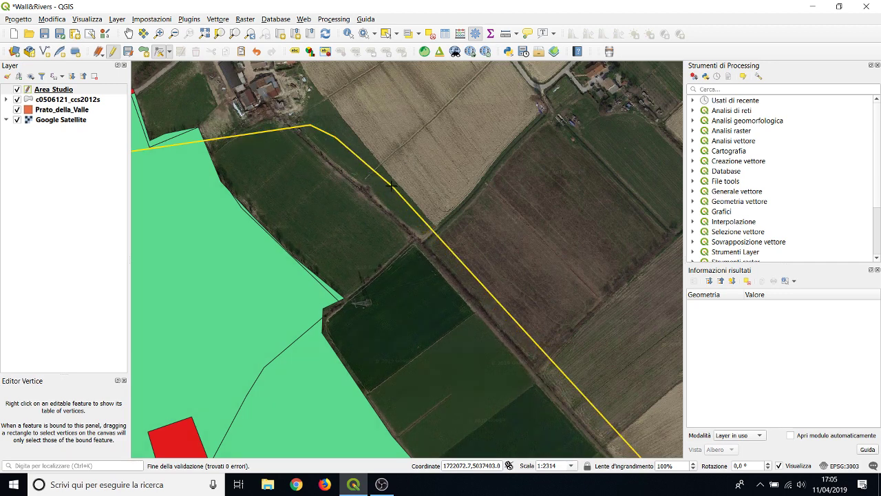
# Stop editing Area_Studio and discard the boundary changes.
pyautogui.click(170, 57)
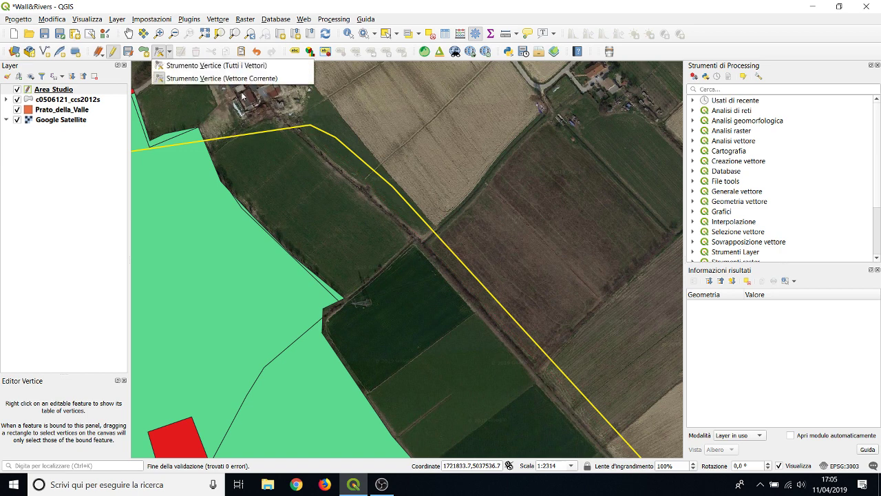
pyautogui.click(162, 57)
pyautogui.click(167, 54)
pyautogui.click(168, 53)
pyautogui.click(111, 51)
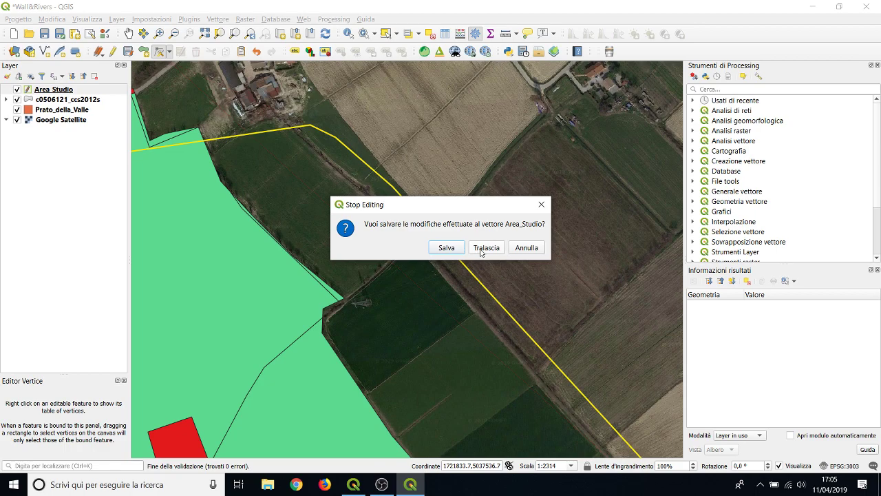
pyautogui.click(484, 247)
# Measure a straight line along the western side of the study area in metres.
pyautogui.scroll(1, 344, 262)
pyautogui.scroll(-1, 342, 265)
pyautogui.scroll(-2, 339, 256)
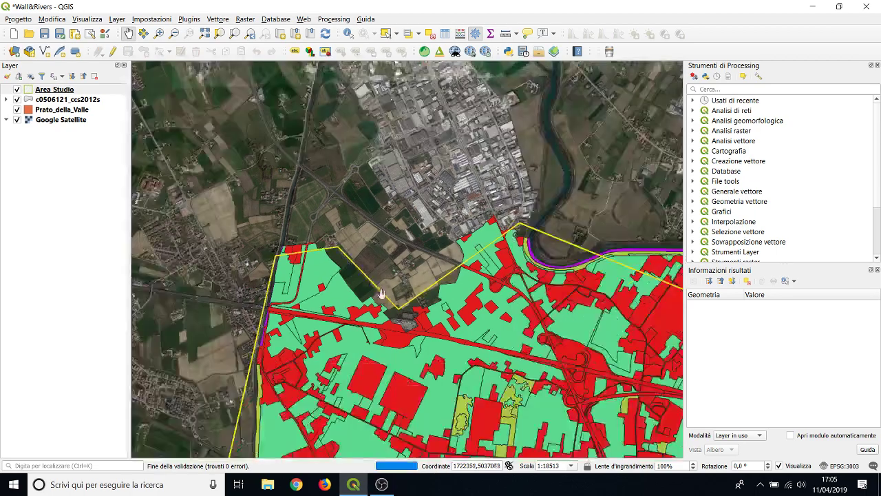
pyautogui.moveTo(381, 294); pyautogui.dragTo(515, 147)
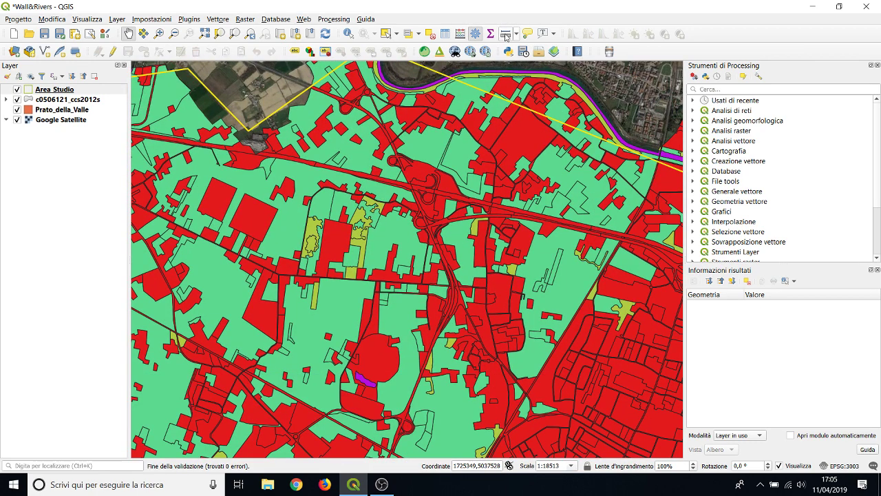
pyautogui.scroll(-4, 460, 230)
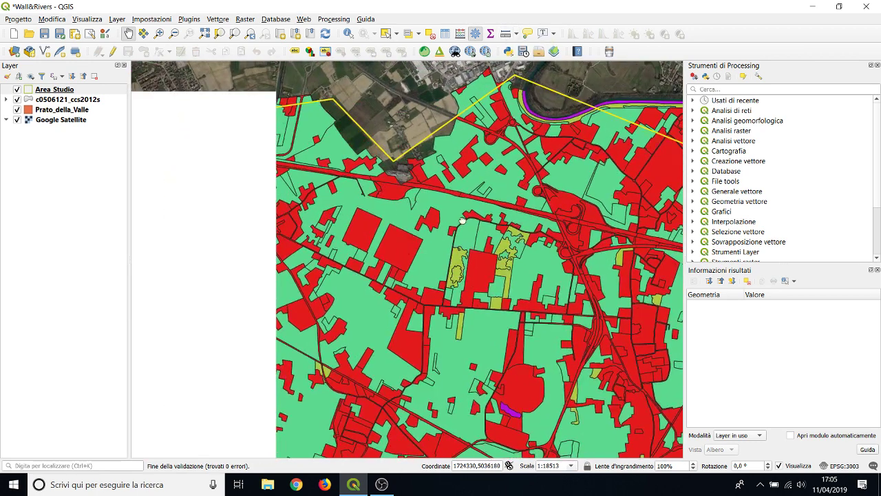
pyautogui.scroll(-3, 393, 252)
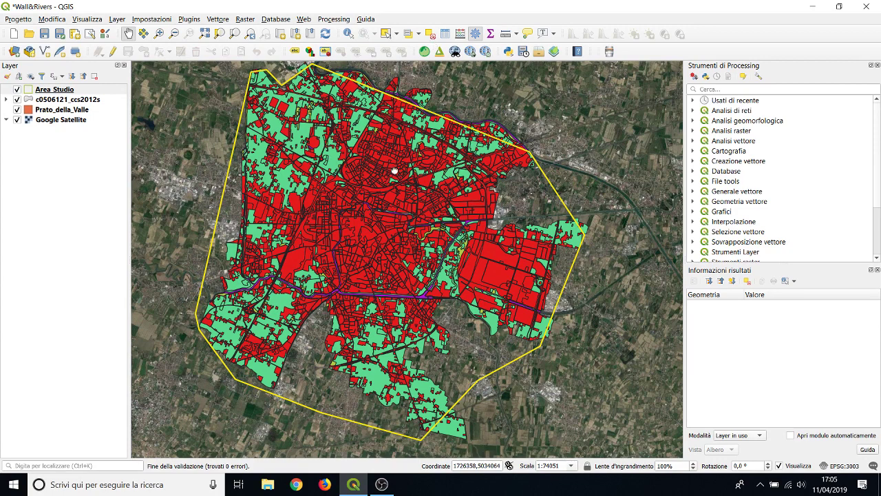
pyautogui.click(402, 215)
pyautogui.click(506, 33)
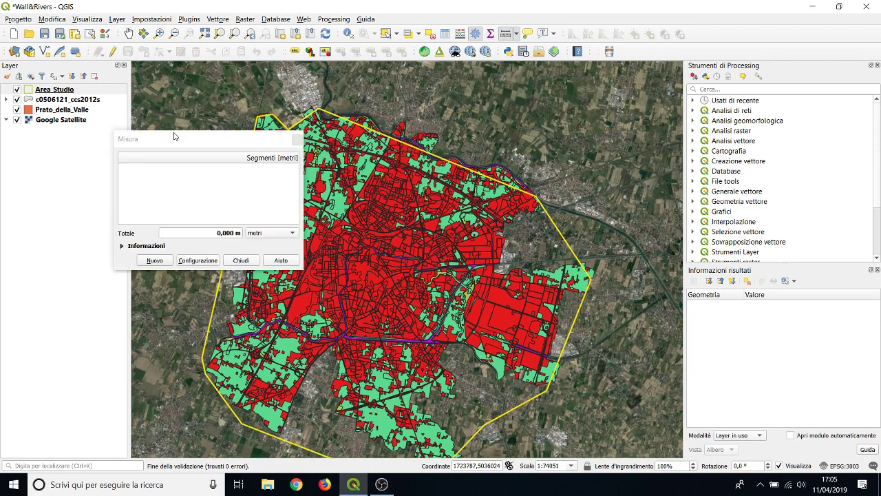
pyautogui.moveTo(173, 141); pyautogui.dragTo(748, 113)
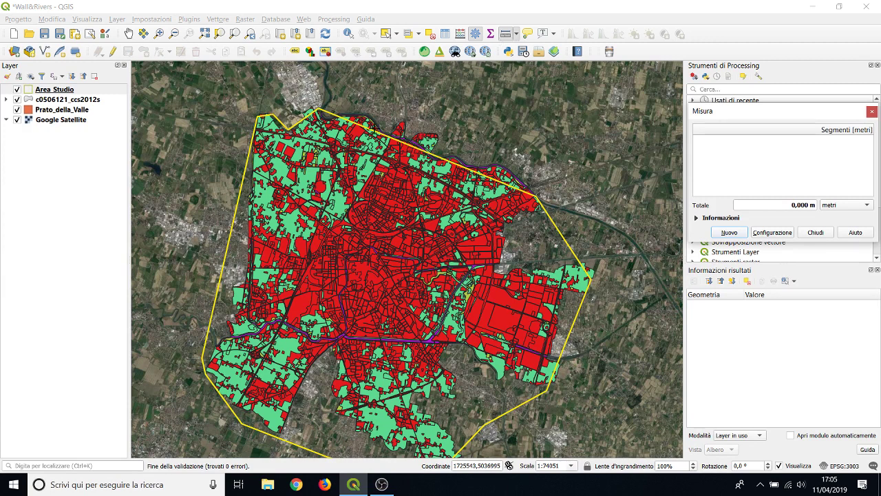
pyautogui.click(246, 148)
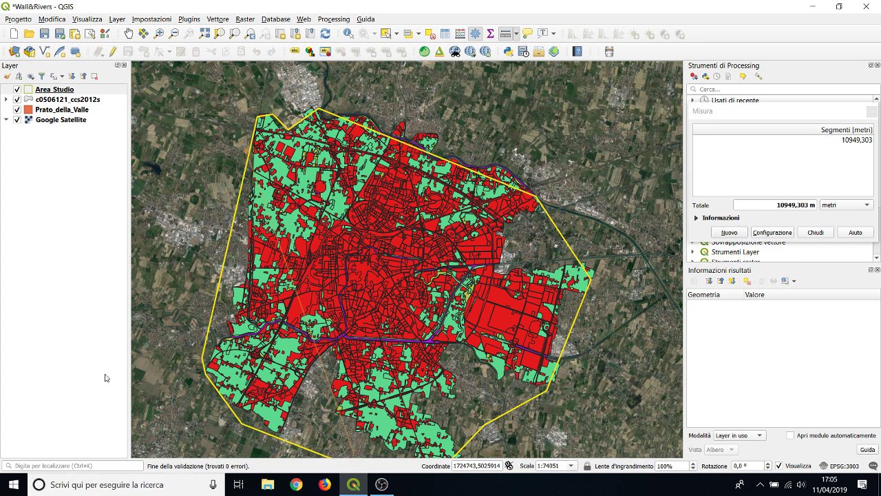
pyautogui.click(215, 293)
pyautogui.rightClick(215, 293)
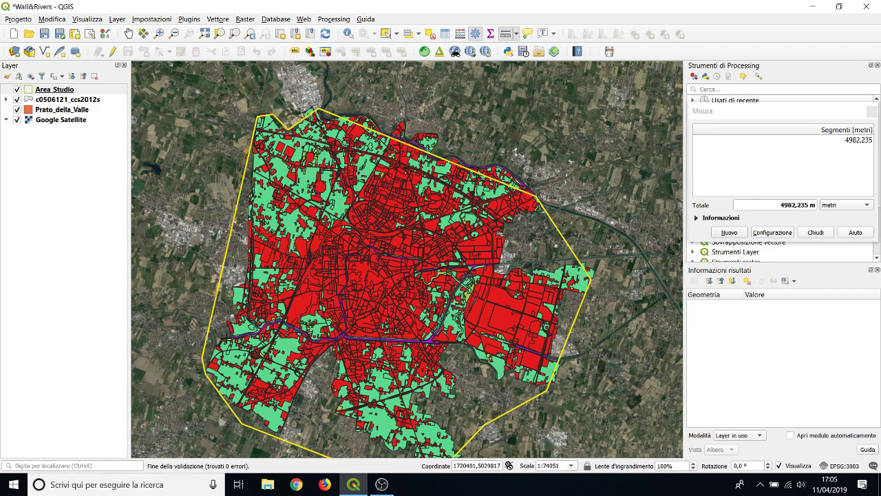
# Measure a west-to-east line across the southern part of the city and clear the measurement.
pyautogui.click(225, 340)
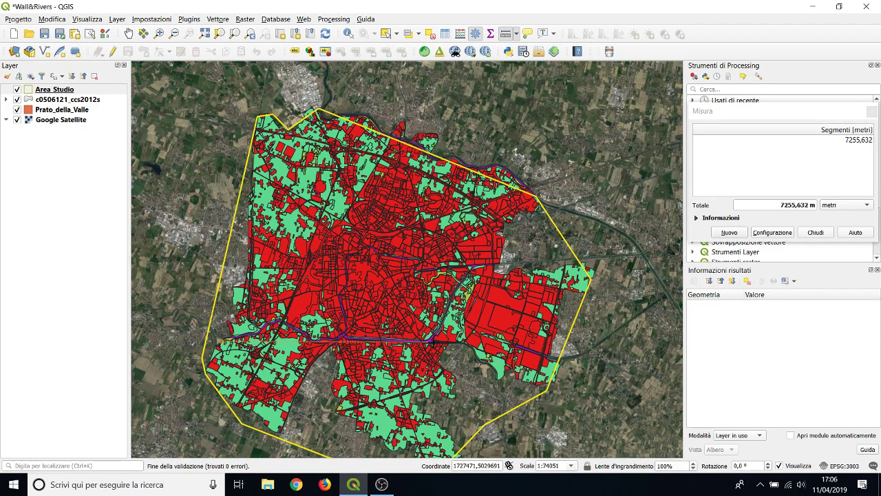
pyautogui.click(411, 342)
pyautogui.press('BackSpace')
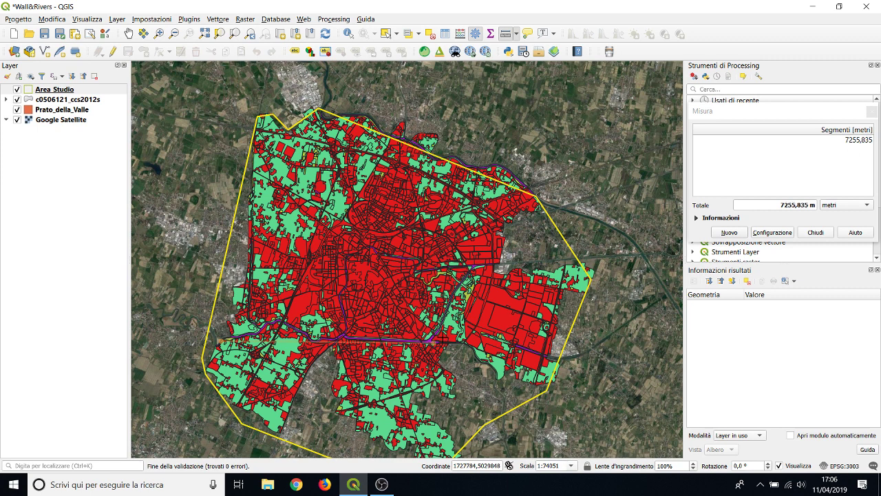
pyautogui.press('BackSpace')
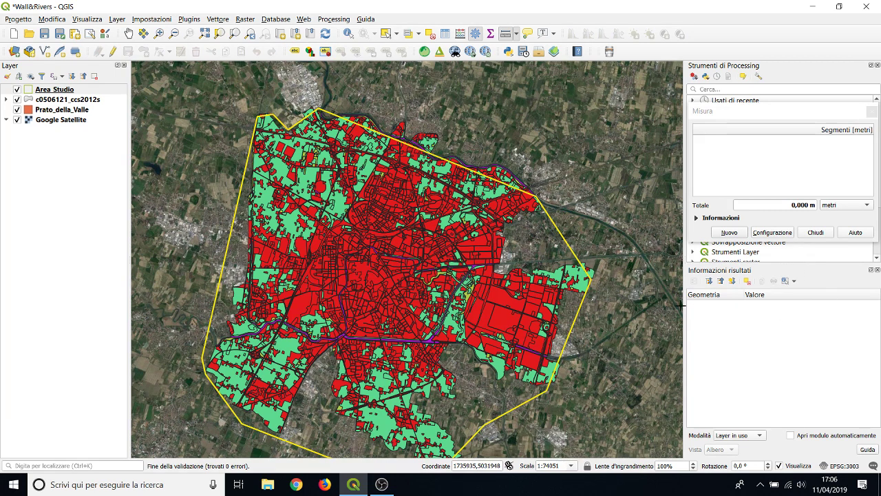
pyautogui.click(513, 38)
pyautogui.click(513, 38)
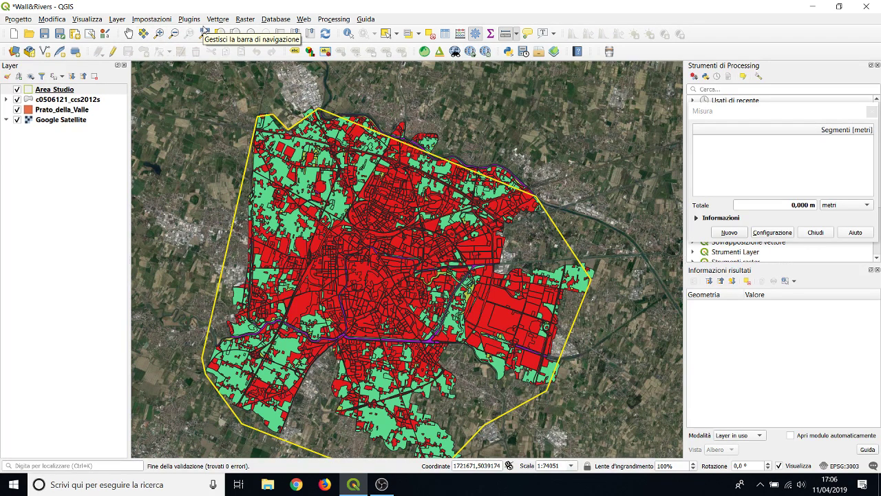
pyautogui.click(217, 19)
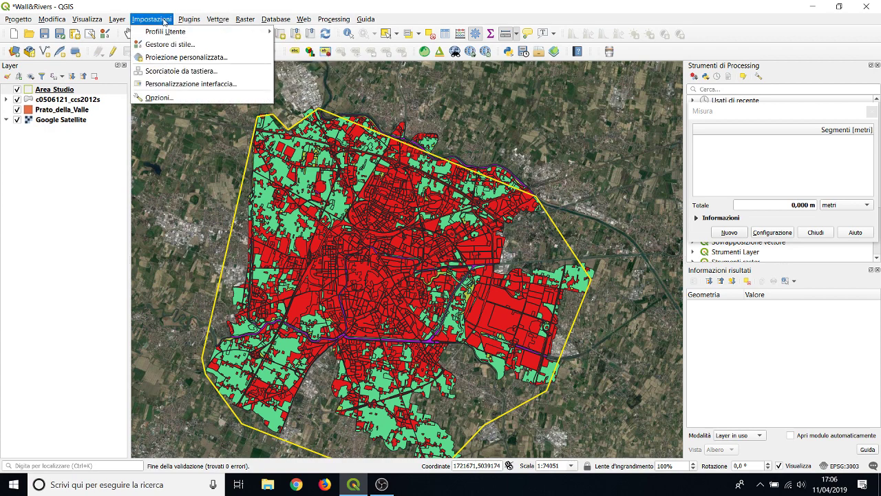
pyautogui.moveTo(119, 20)
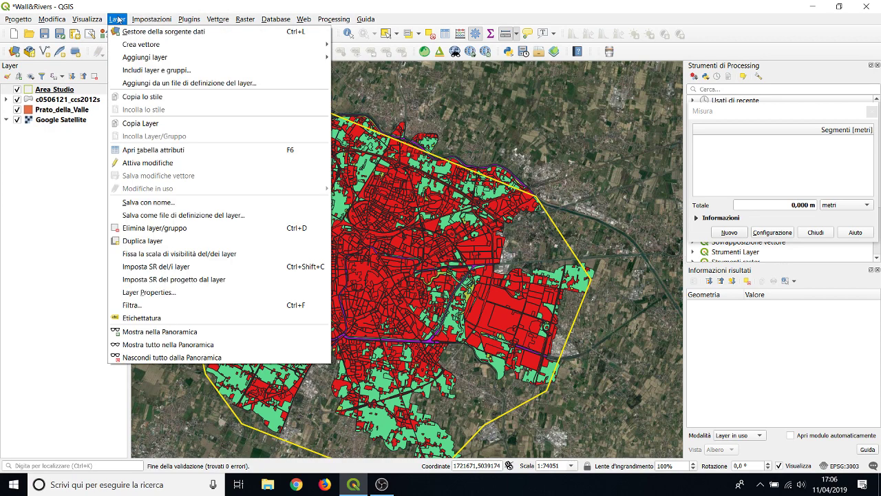
pyautogui.click(53, 277)
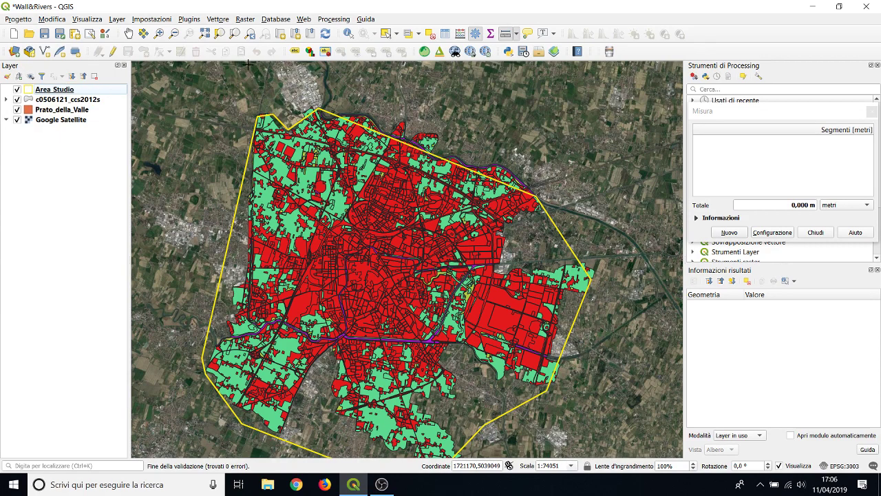
# Select the large irregular city-centre polygon east of the purple waterway in the c0506121_ccs2012s layer.
pyautogui.click(128, 33)
pyautogui.moveTo(327, 241); pyautogui.dragTo(305, 194)
pyautogui.scroll(1, 299, 188)
pyautogui.scroll(-2, 299, 187)
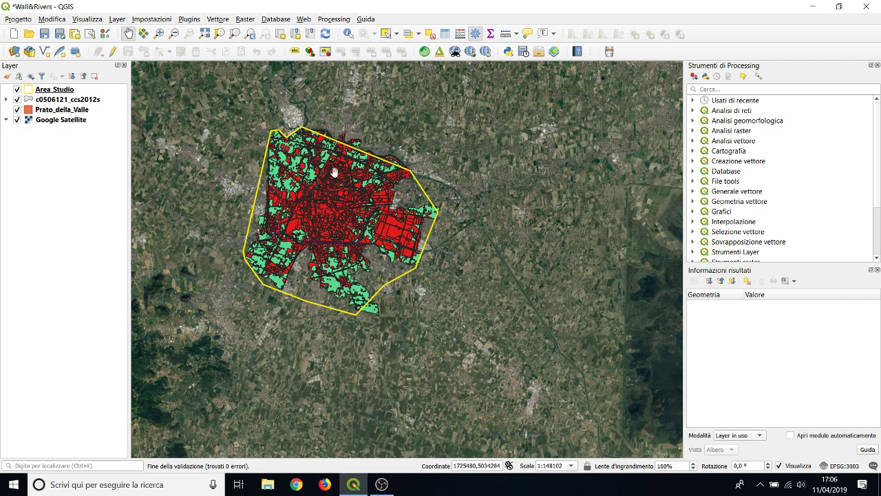
pyautogui.scroll(3, 333, 201)
pyautogui.scroll(1, 333, 201)
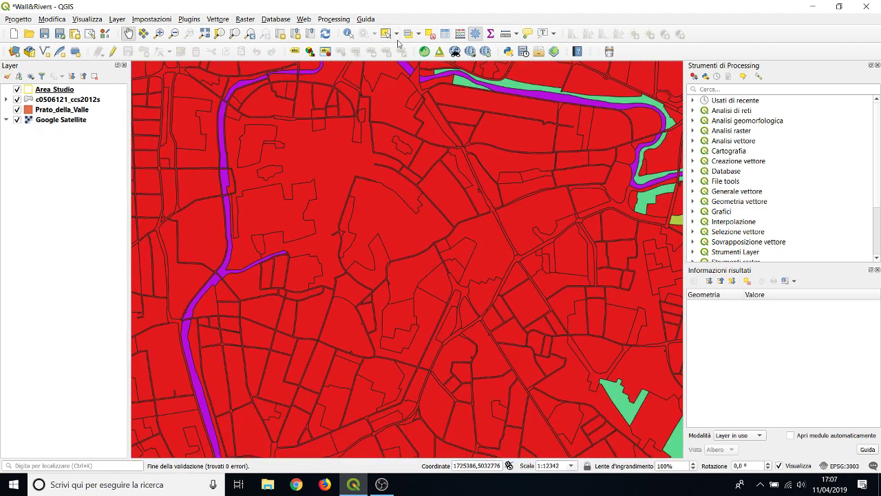
pyautogui.click(58, 100)
pyautogui.click(48, 90)
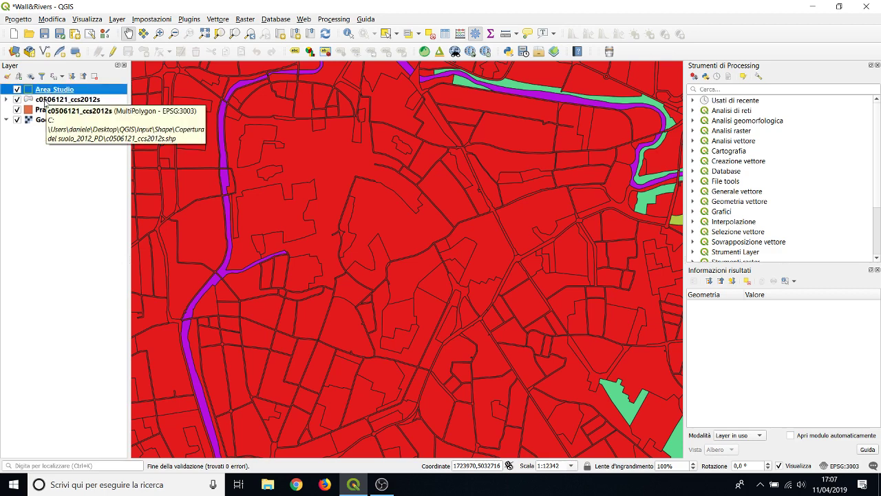
pyautogui.click(46, 101)
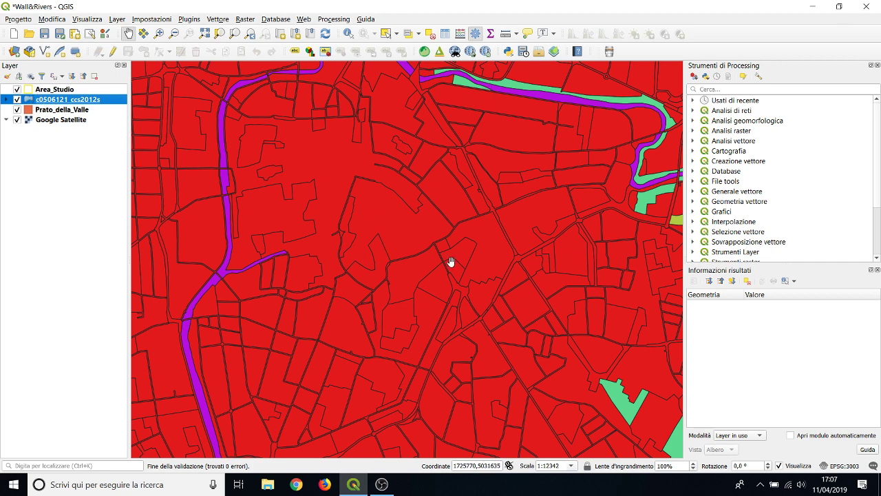
pyautogui.click(386, 33)
pyautogui.click(390, 238)
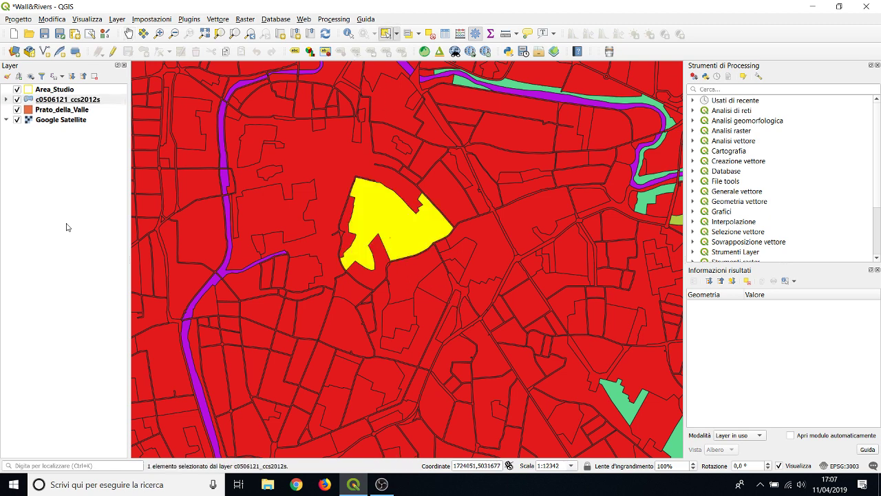
# Export only the selected feature as an ESRI shapefile named prova in the Processi folder, with EPSG:3003, and add it to the map.
pyautogui.rightClick(59, 100)
pyautogui.moveTo(150, 290)
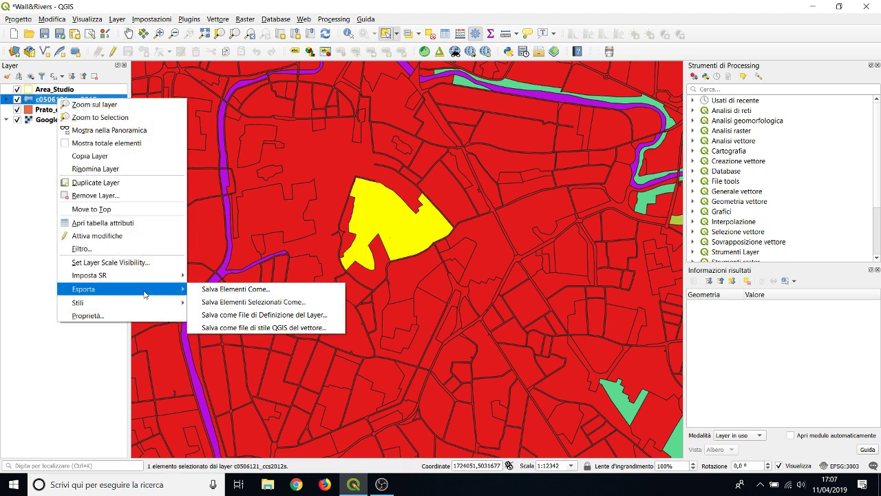
pyautogui.click(232, 290)
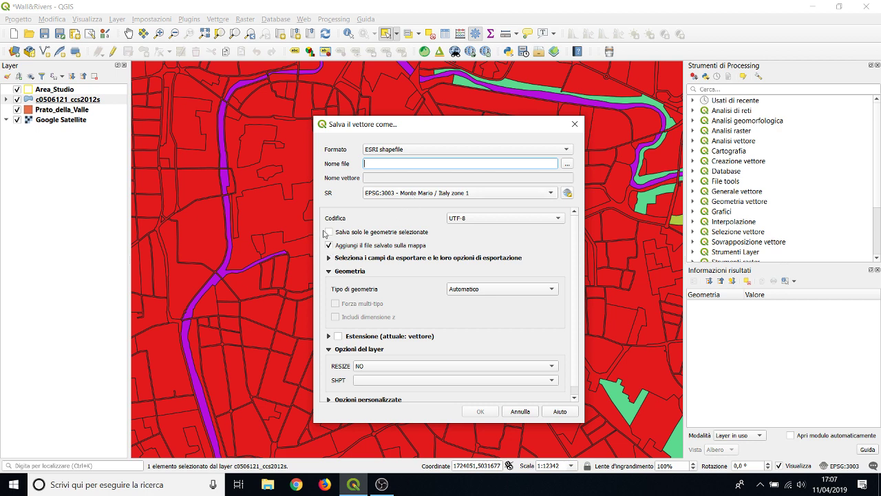
pyautogui.click(328, 232)
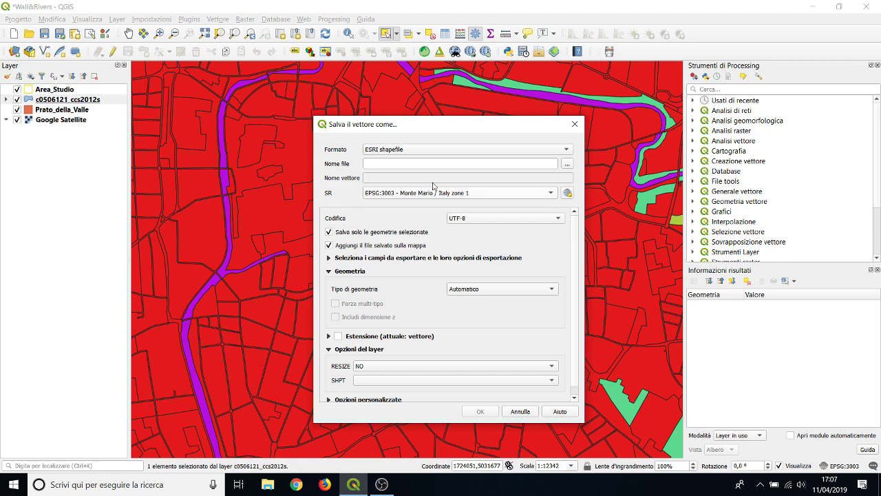
pyautogui.click(566, 163)
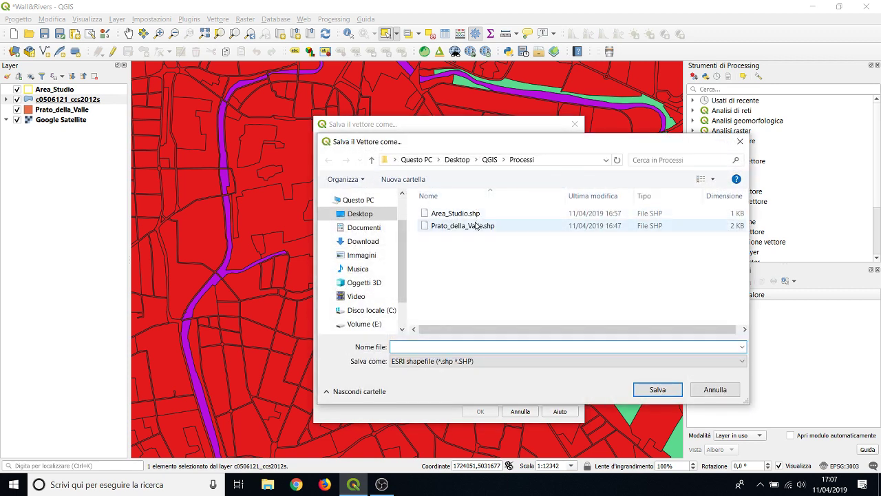
pyautogui.write('prob')
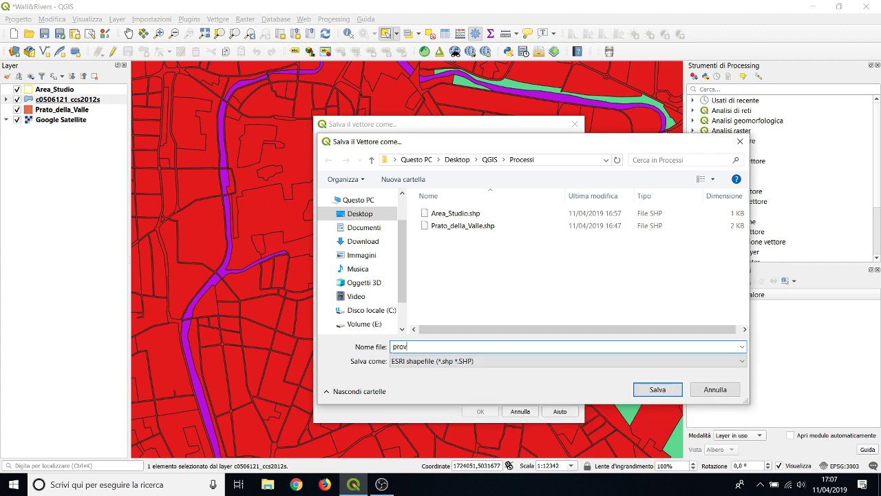
pyautogui.write('a')
pyautogui.press('Return')
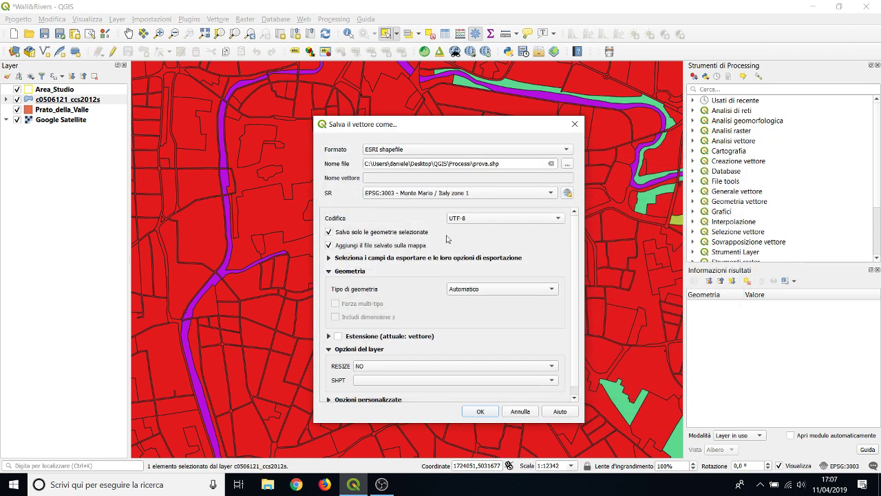
pyautogui.click(480, 412)
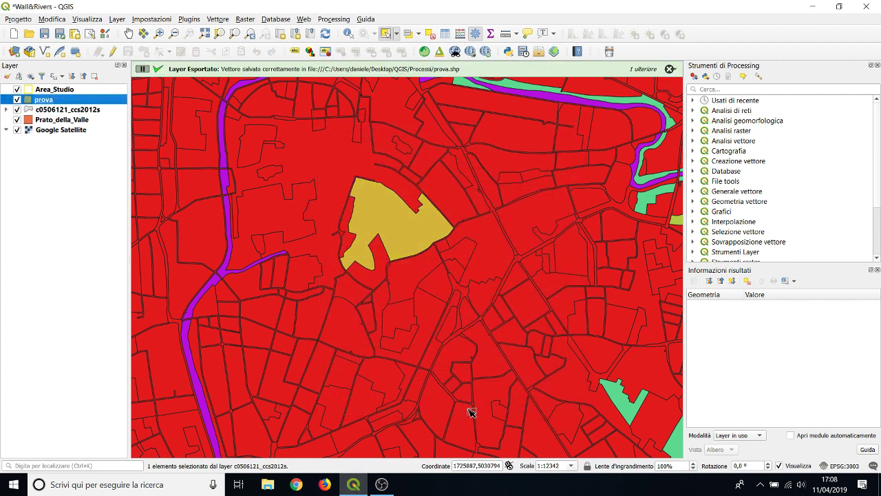
# Hide the c0506121_ccs2012s layer and view the exported prova polygon over the satellite imagery.
pyautogui.click(17, 109)
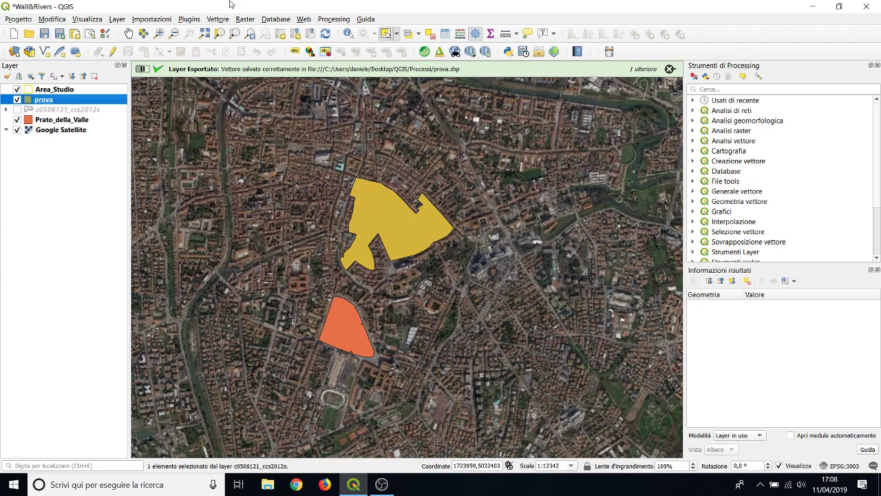
pyautogui.click(129, 33)
pyautogui.moveTo(440, 296); pyautogui.dragTo(409, 248)
pyautogui.scroll(1, 348, 175)
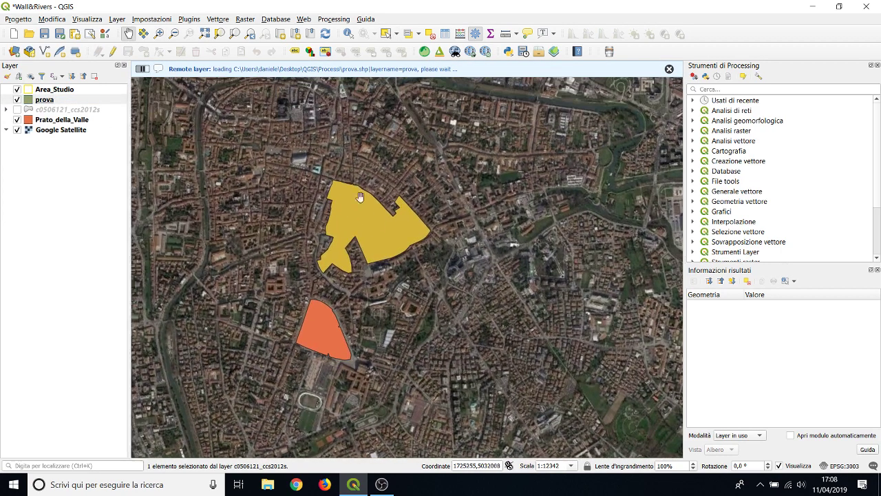
# Examine the prova and Prato_della_Valle polygons over the satellite imagery, from close up and within the Area_Studio boundary.
pyautogui.scroll(-4, 376, 246)
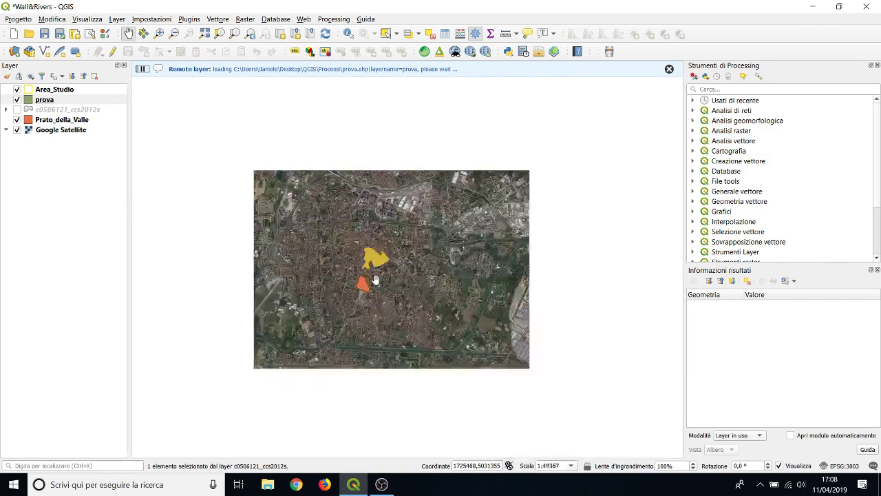
pyautogui.scroll(3, 371, 248)
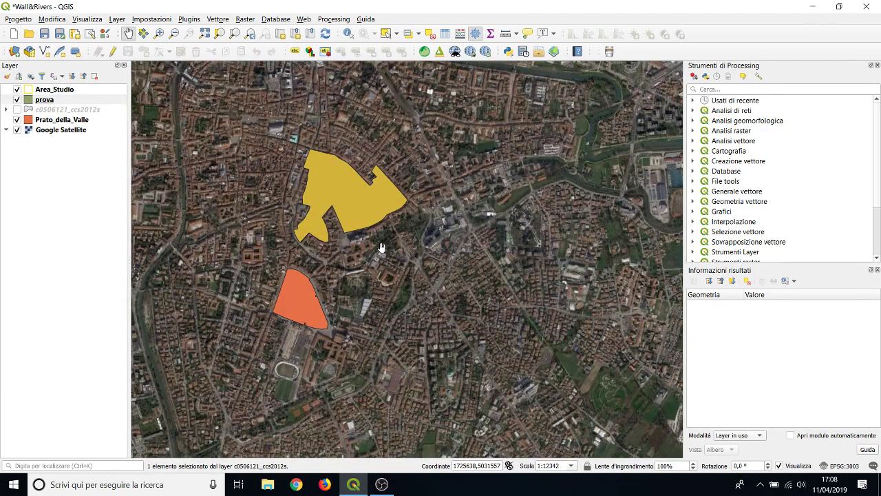
pyautogui.moveTo(381, 219); pyautogui.dragTo(412, 220)
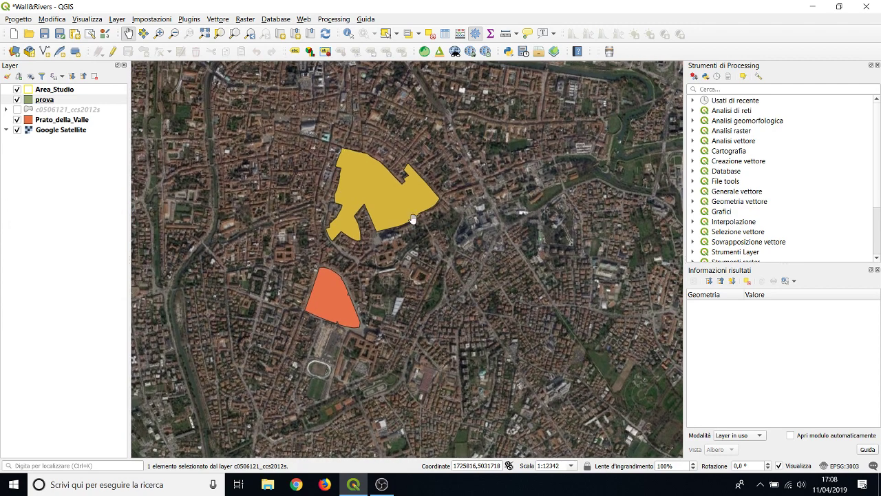
pyautogui.moveTo(382, 195); pyautogui.dragTo(399, 192)
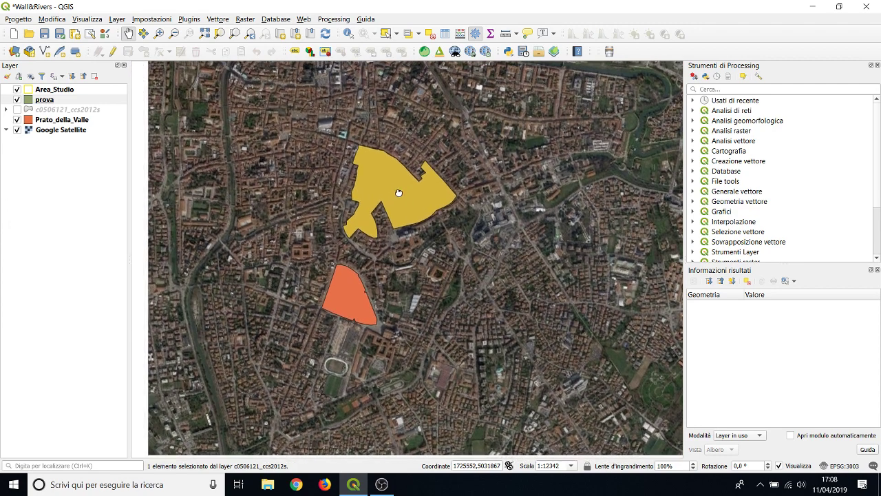
pyautogui.click(17, 110)
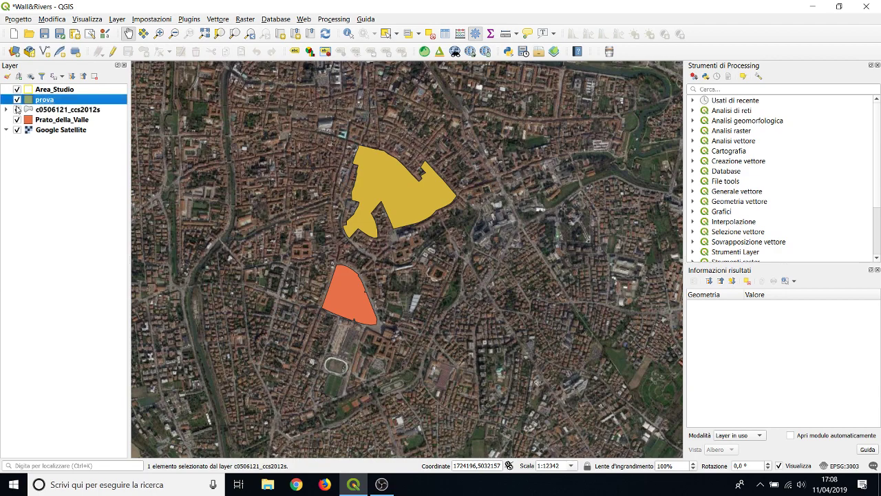
pyautogui.click(17, 109)
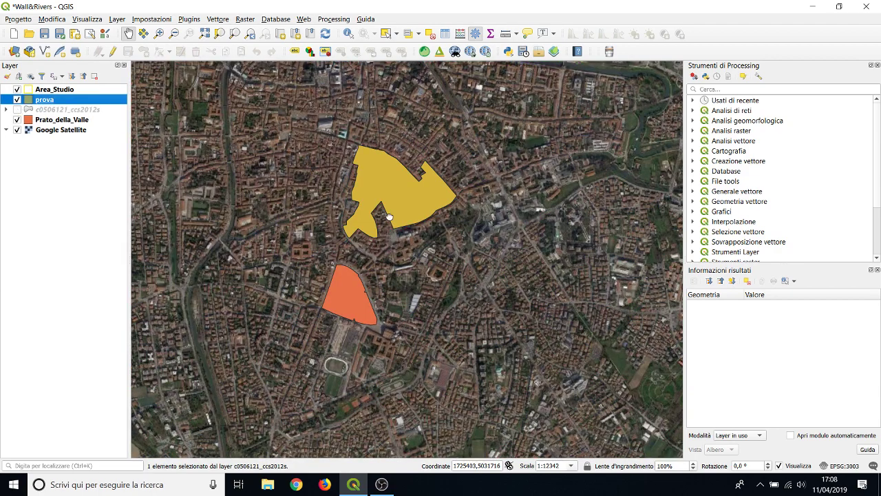
pyautogui.moveTo(389, 216); pyautogui.dragTo(428, 210)
pyautogui.scroll(-1, 427, 209)
pyautogui.scroll(-1, 426, 209)
pyautogui.scroll(-1, 427, 209)
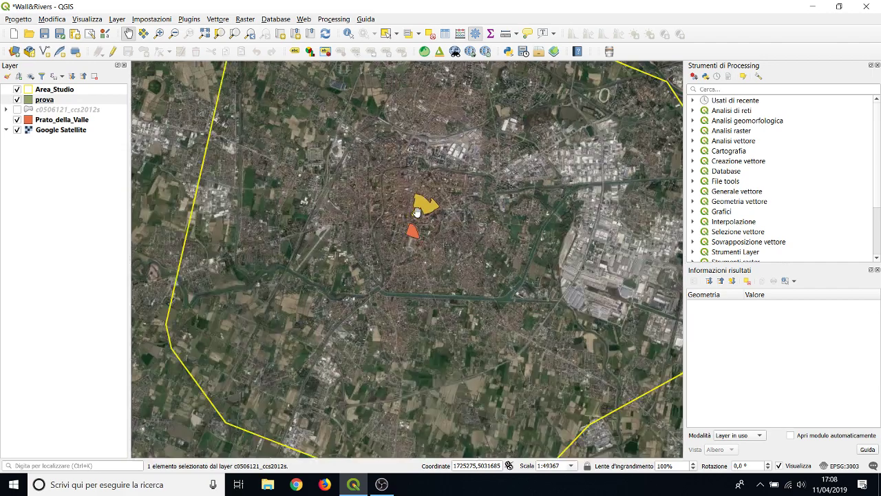
pyautogui.scroll(-1, 420, 207)
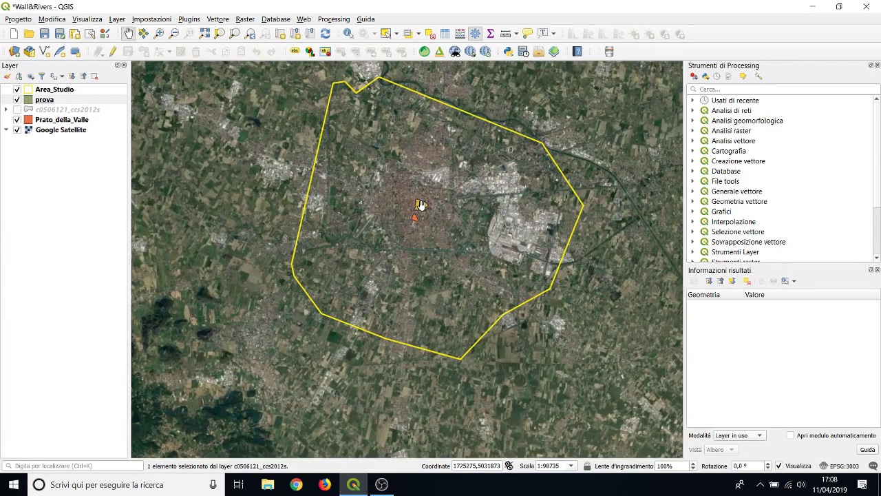
pyautogui.scroll(1, 421, 205)
pyautogui.scroll(1, 421, 204)
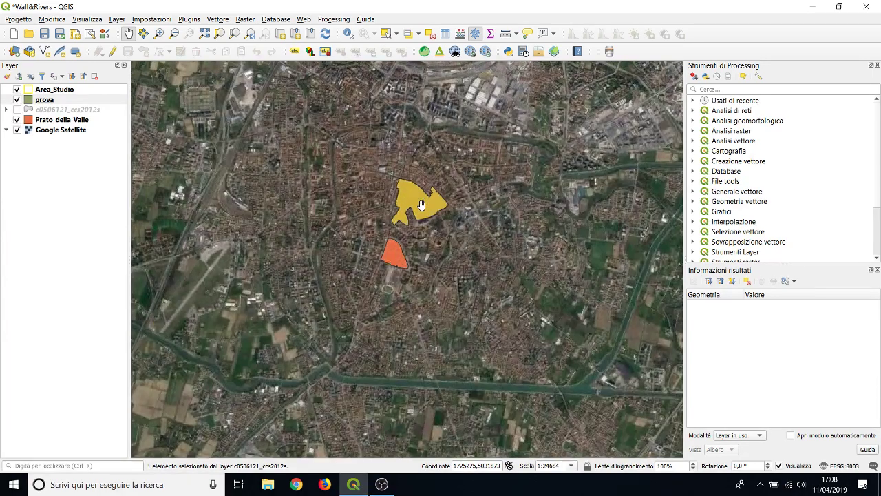
pyautogui.scroll(-1, 421, 204)
pyautogui.scroll(1, 421, 205)
pyautogui.scroll(-2, 419, 203)
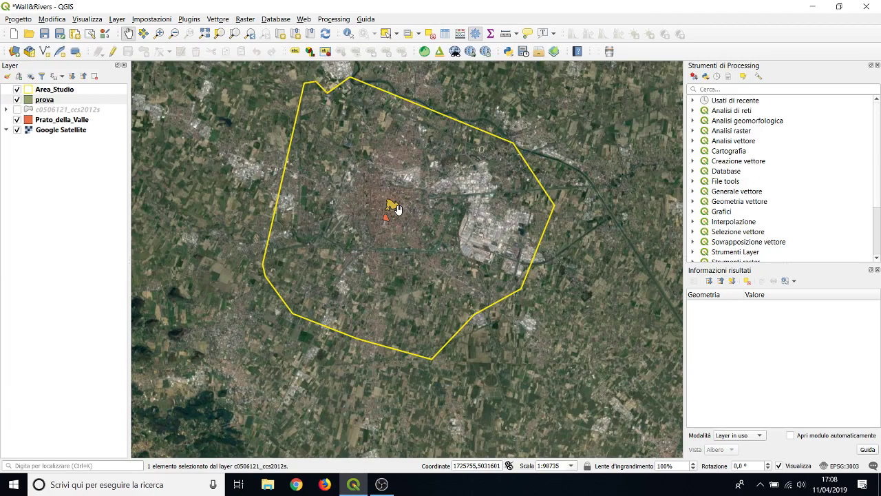
pyautogui.scroll(-1, 385, 208)
pyautogui.scroll(3, 388, 208)
pyautogui.scroll(-2, 389, 207)
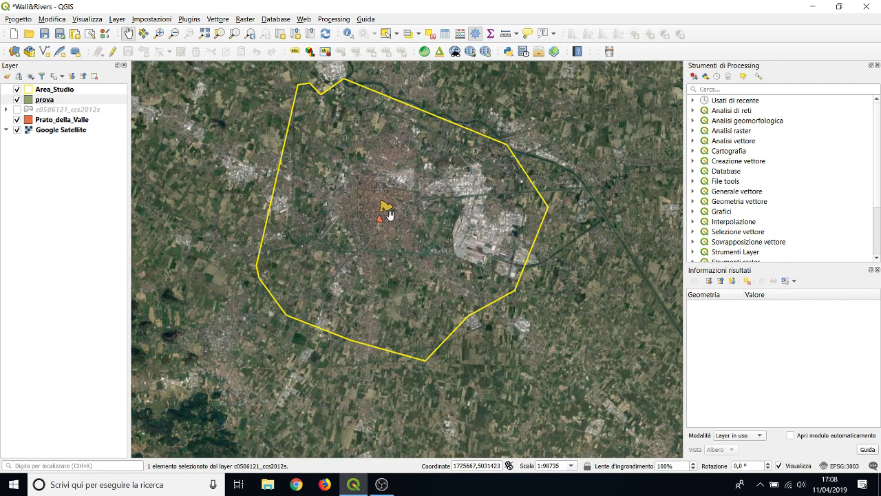
pyautogui.scroll(-1, 387, 213)
pyautogui.scroll(1, 384, 210)
pyautogui.scroll(2, 383, 210)
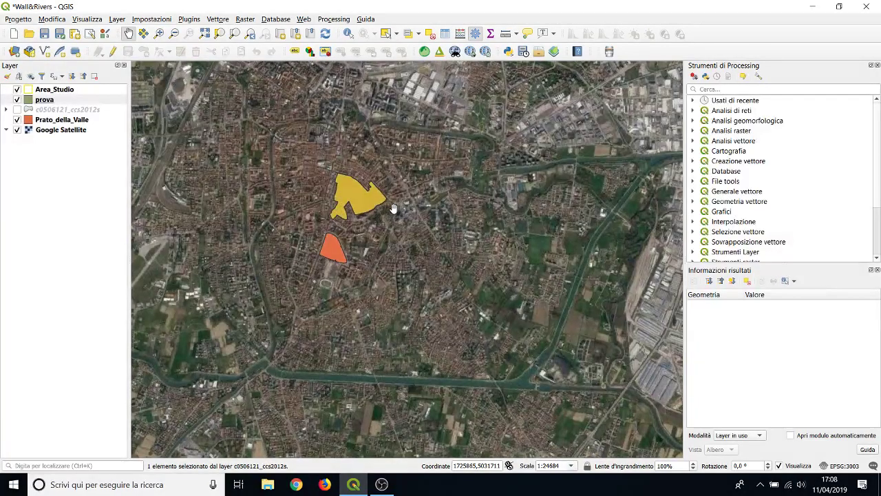
pyautogui.scroll(1, 347, 226)
pyautogui.scroll(-2, 346, 226)
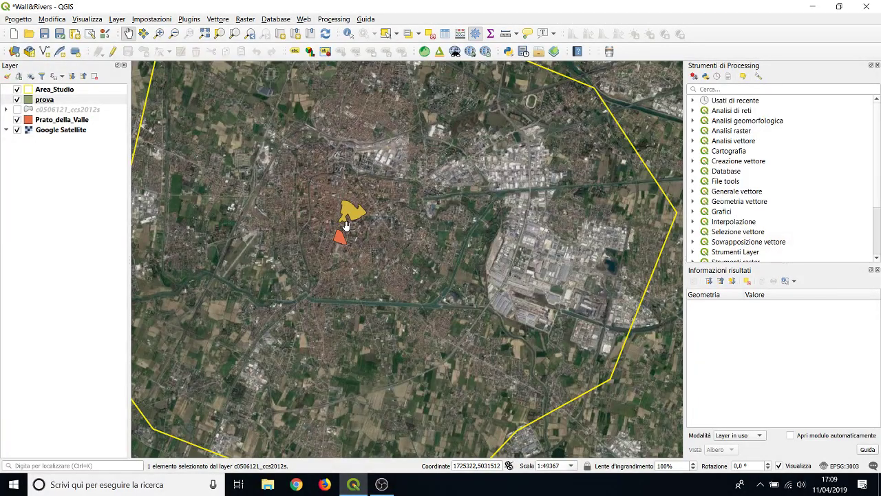
pyautogui.scroll(-1, 347, 225)
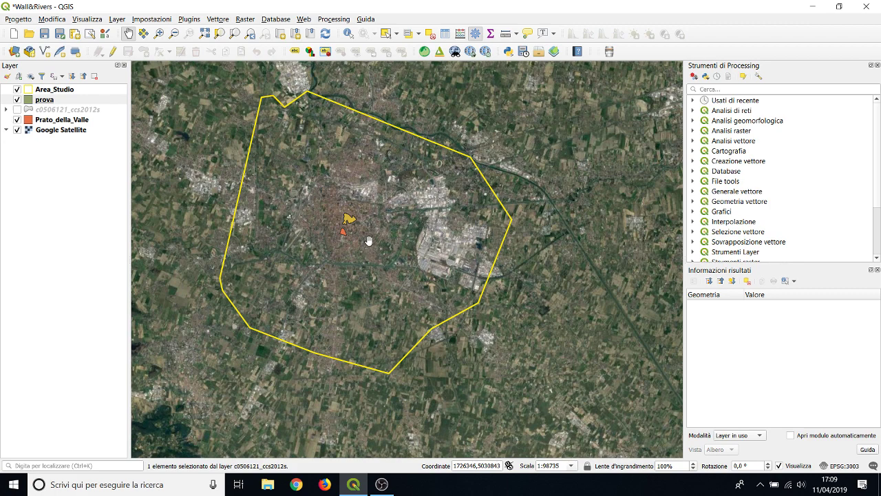
pyautogui.scroll(-2, 345, 201)
pyautogui.scroll(4, 345, 201)
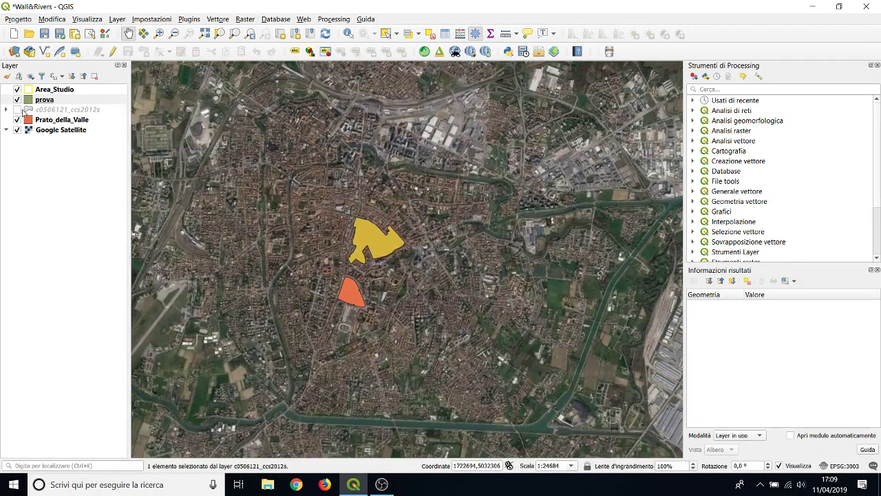
# Show the c0506121_ccs2012s layer with prova and Area_Studio, and frame the whole study area at scale 1:98735.
pyautogui.click(18, 109)
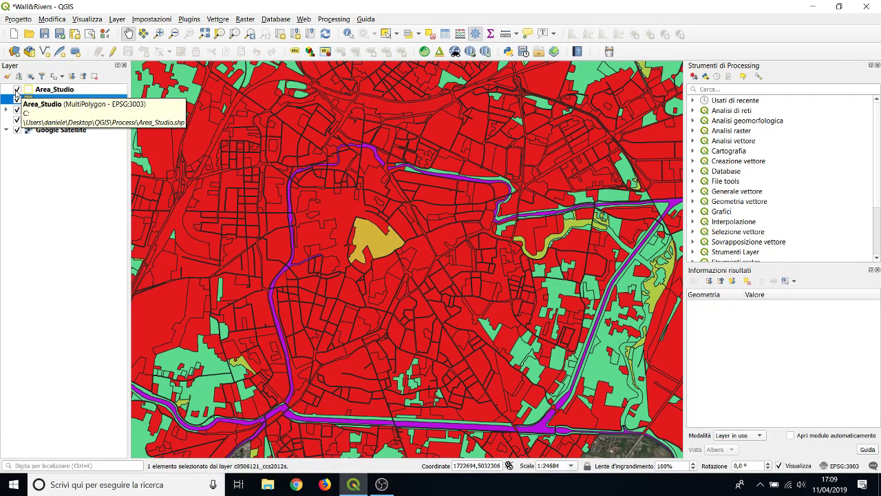
pyautogui.click(18, 100)
pyautogui.click(17, 90)
pyautogui.click(18, 90)
pyautogui.click(18, 100)
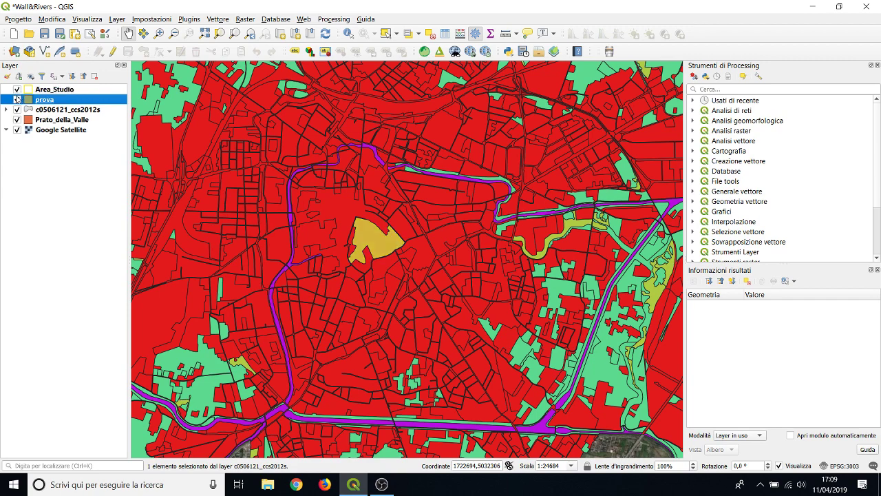
pyautogui.scroll(-3, 294, 170)
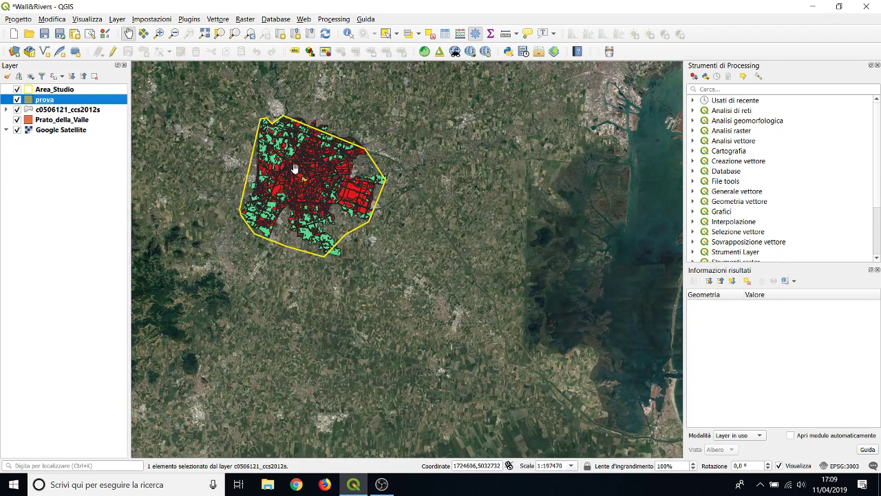
pyautogui.moveTo(306, 168); pyautogui.dragTo(312, 178)
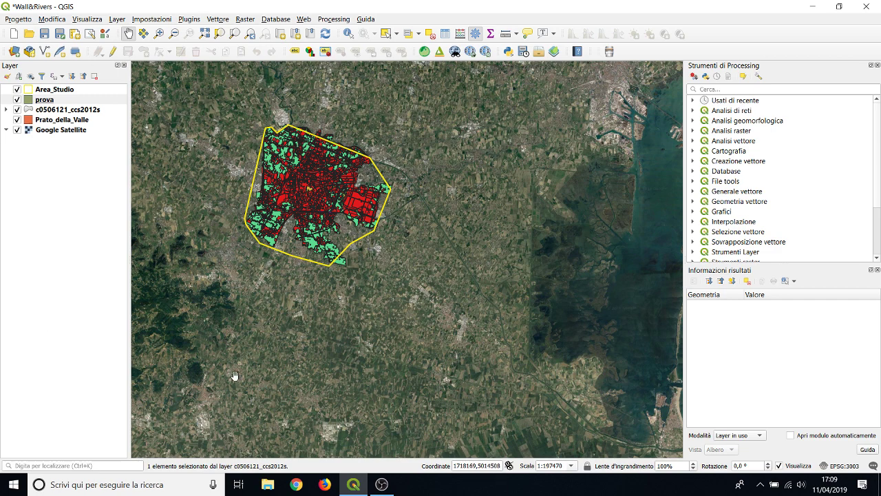
pyautogui.moveTo(282, 252); pyautogui.dragTo(321, 302)
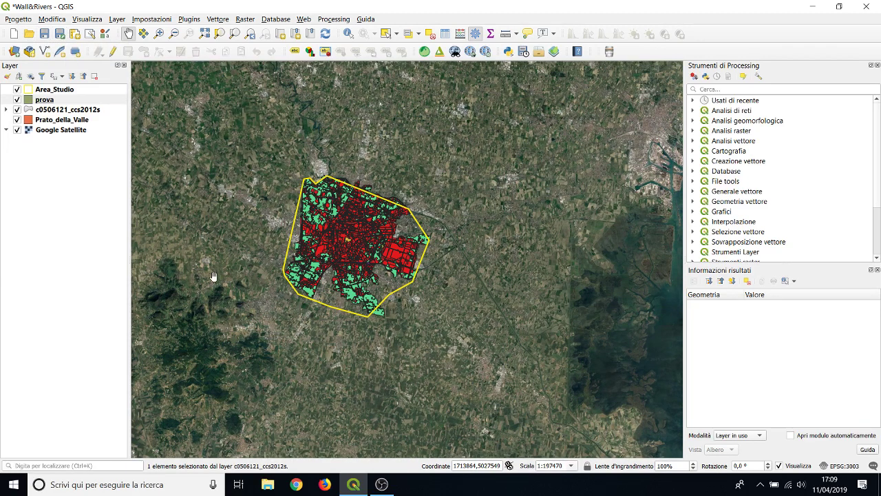
pyautogui.scroll(-1, 349, 236)
pyautogui.scroll(2, 349, 236)
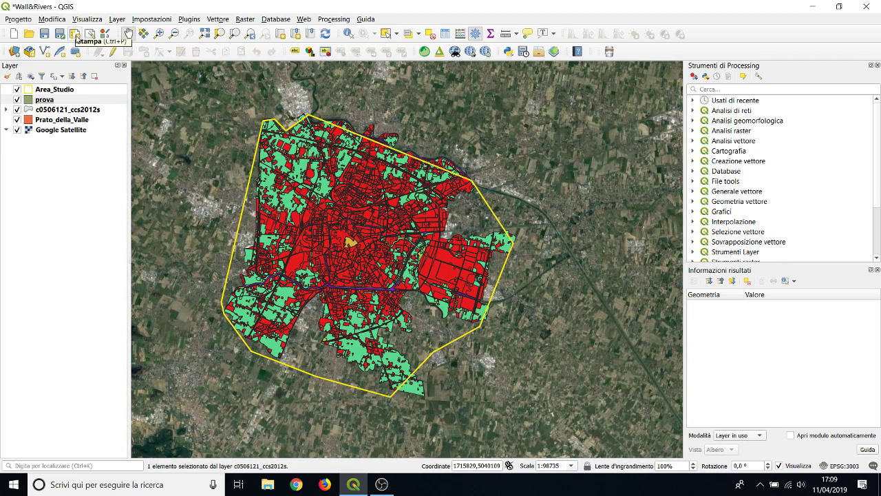
# Create a new print layout titled Prova and maximize its window.
pyautogui.click(74, 34)
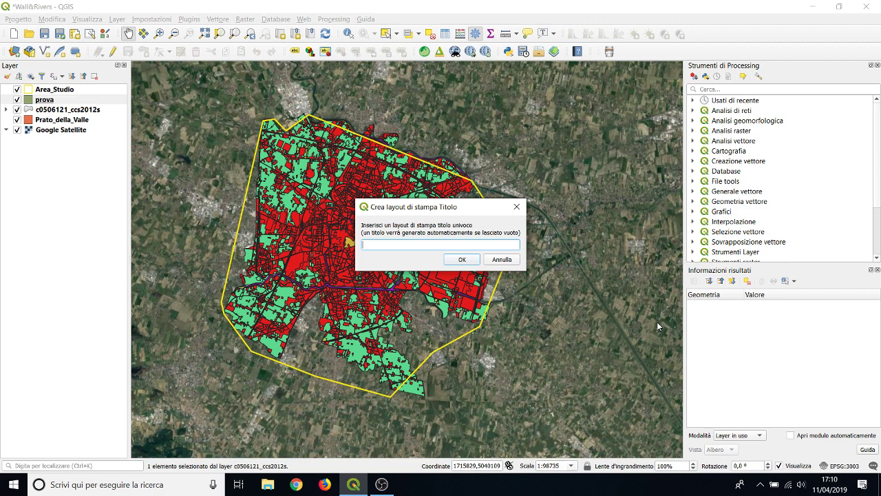
pyautogui.press('Return')
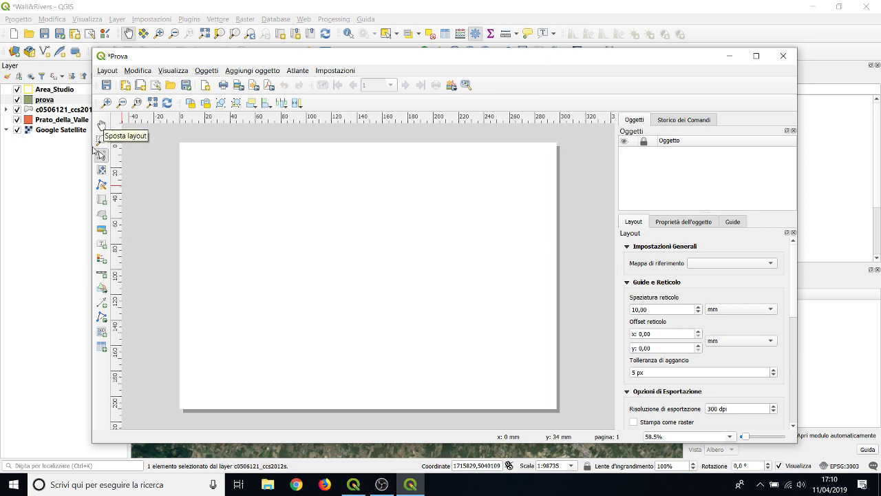
pyautogui.click(755, 55)
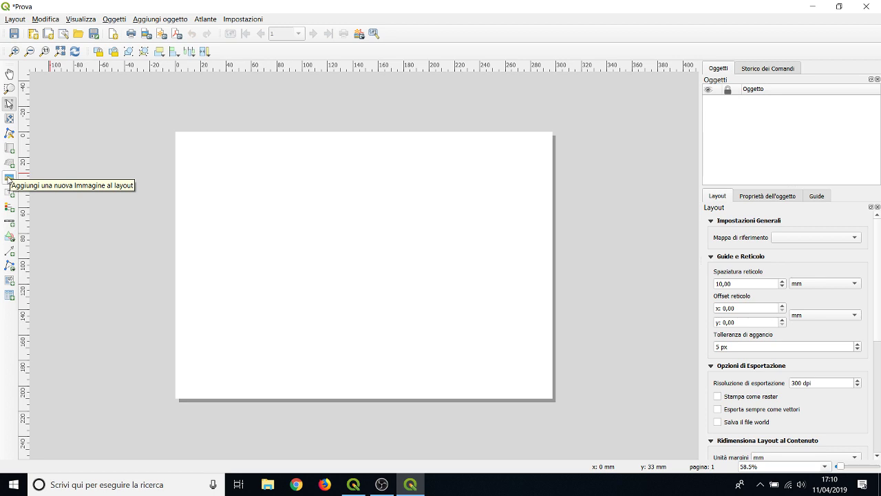
# Add an image frame covering the whole layout page.
pyautogui.click(9, 178)
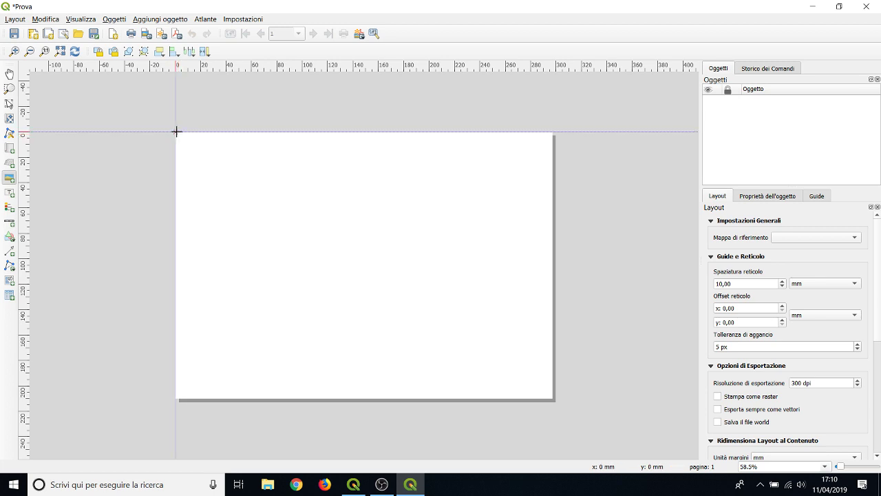
pyautogui.moveTo(175, 131); pyautogui.dragTo(553, 399)
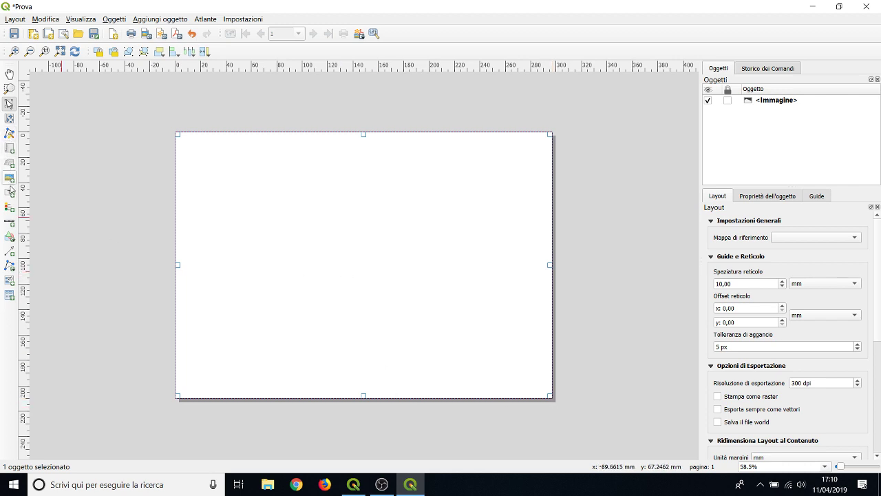
# Add a map covering the whole layout page and lock the map item.
pyautogui.click(10, 148)
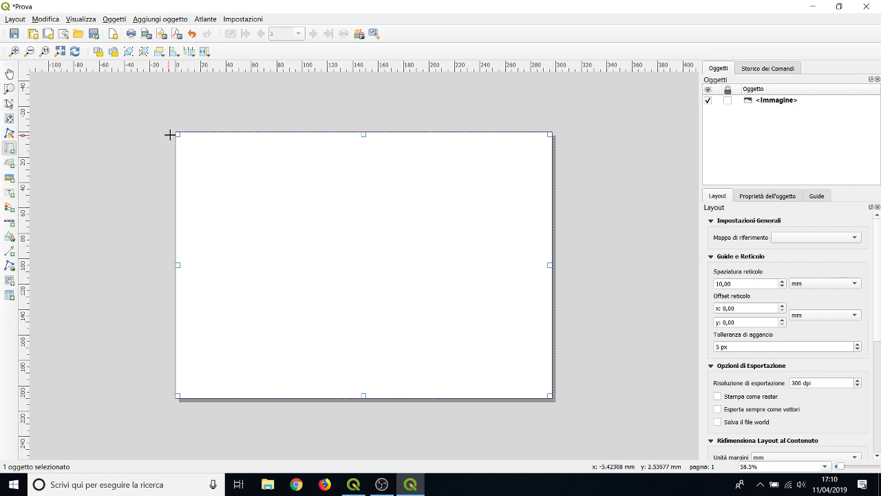
pyautogui.moveTo(172, 134); pyautogui.dragTo(553, 397)
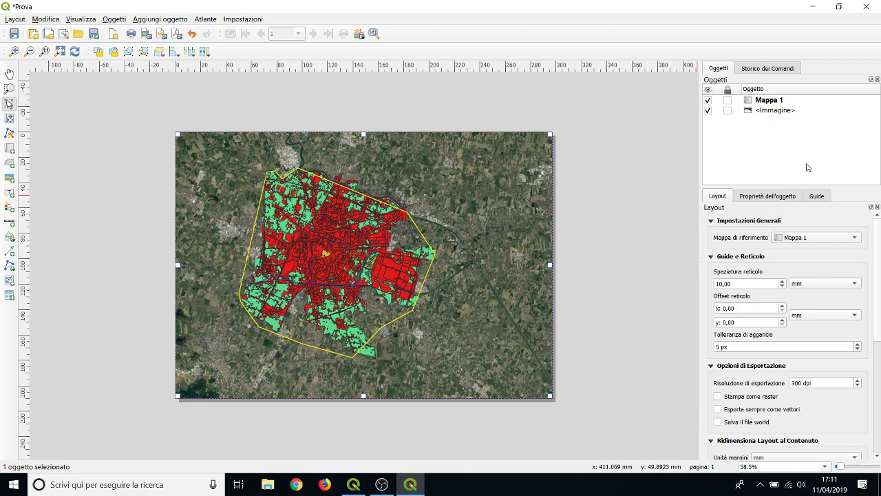
pyautogui.click(727, 100)
pyautogui.click(727, 100)
pyautogui.click(727, 100)
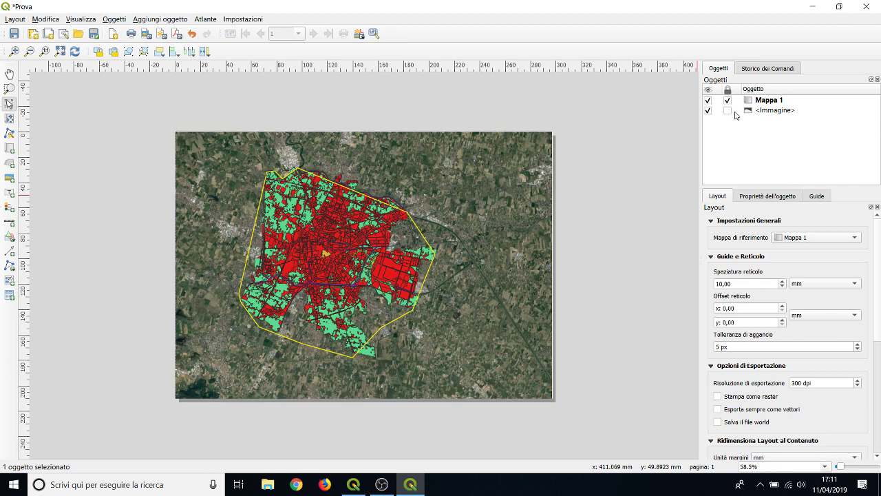
# Delete the empty image item from the layout.
pyautogui.click(735, 113)
pyautogui.rightClick(735, 112)
pyautogui.click(764, 114)
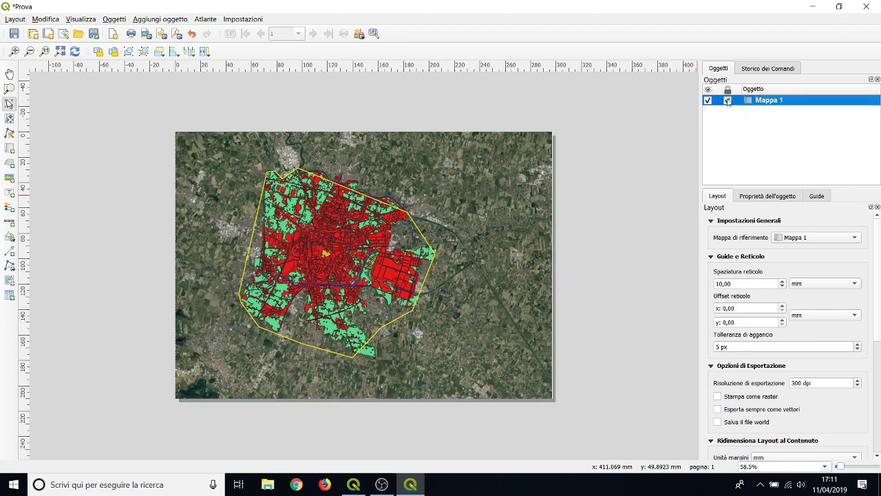
pyautogui.click(10, 118)
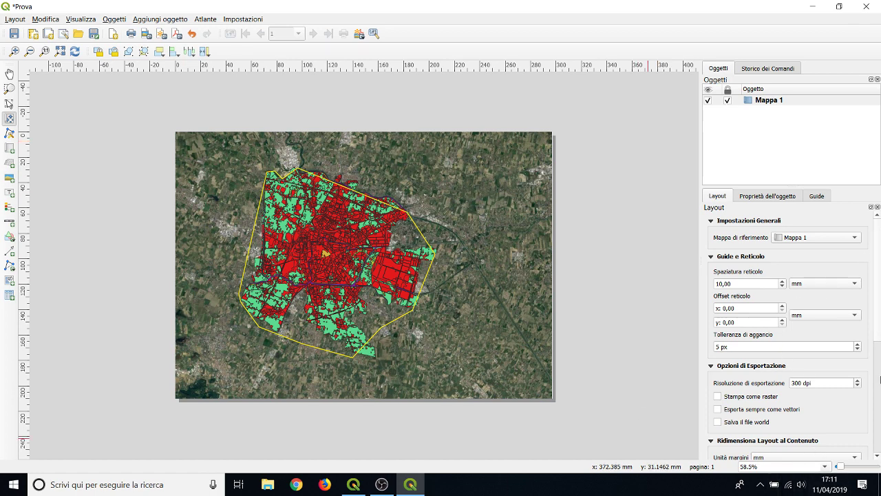
pyautogui.moveTo(878, 337); pyautogui.dragTo(864, 304)
pyautogui.moveTo(878, 267); pyautogui.dragTo(880, 295)
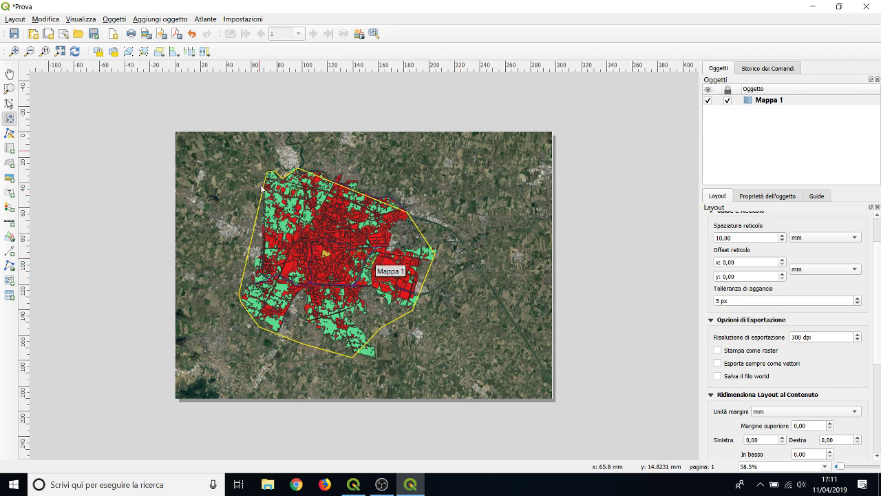
# Add a scale bar in the lower-right part of the map page.
pyautogui.click(12, 224)
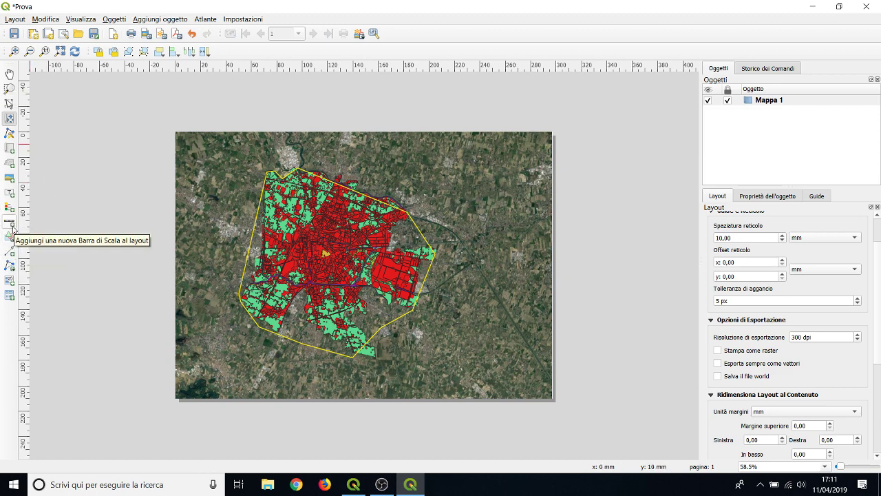
pyautogui.click(12, 225)
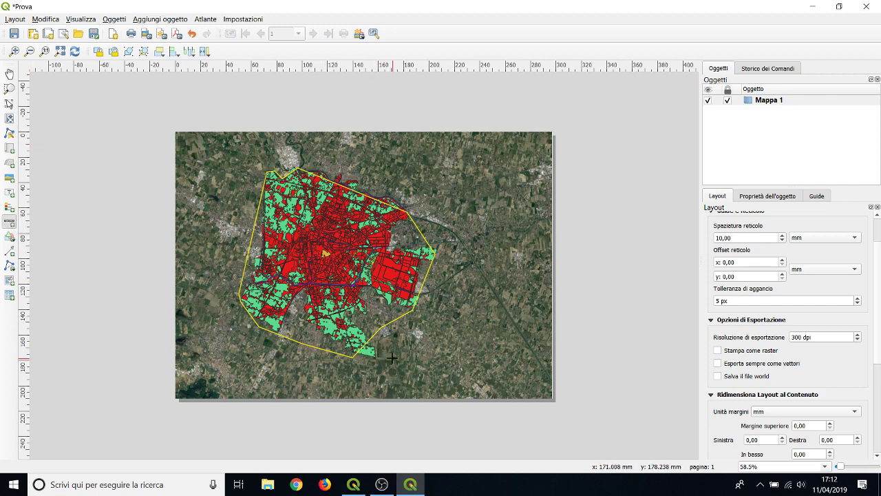
pyautogui.moveTo(402, 360); pyautogui.dragTo(531, 385)
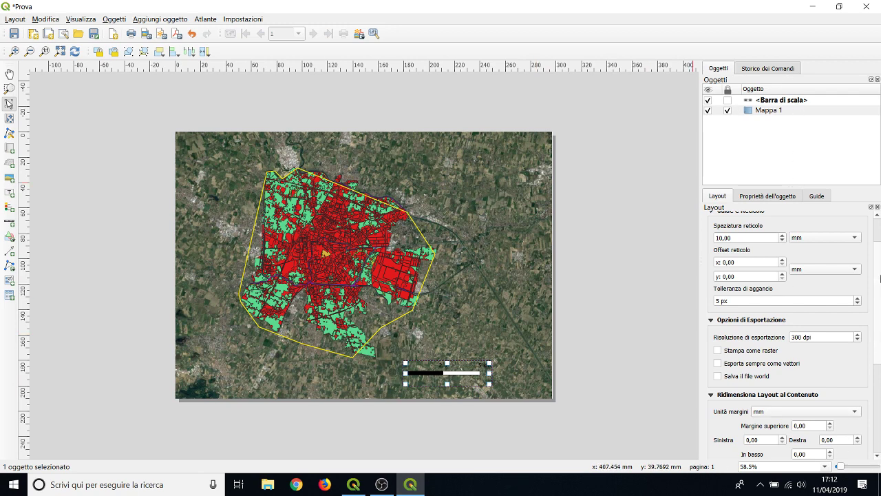
# Select the scale bar in the layout and open its item properties.
pyautogui.scroll(2, 879, 237)
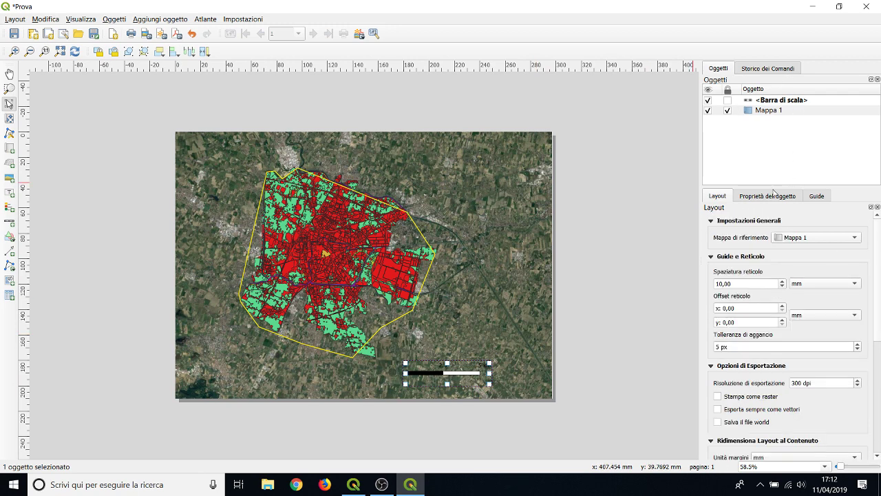
pyautogui.click(753, 102)
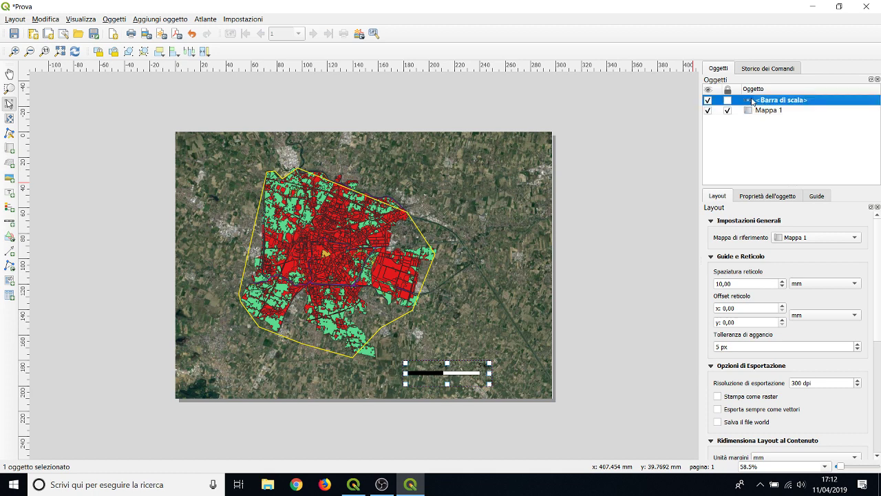
pyautogui.click(878, 220)
pyautogui.moveTo(878, 322)
pyautogui.mouseDown()
pyautogui.moveTo(878, 437)
pyautogui.moveTo(872, 333)
pyautogui.mouseUp()
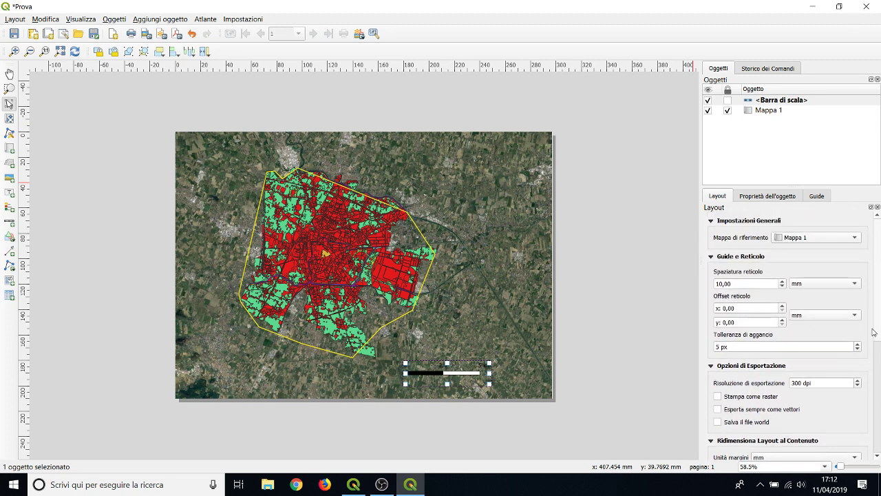
pyautogui.click(761, 100)
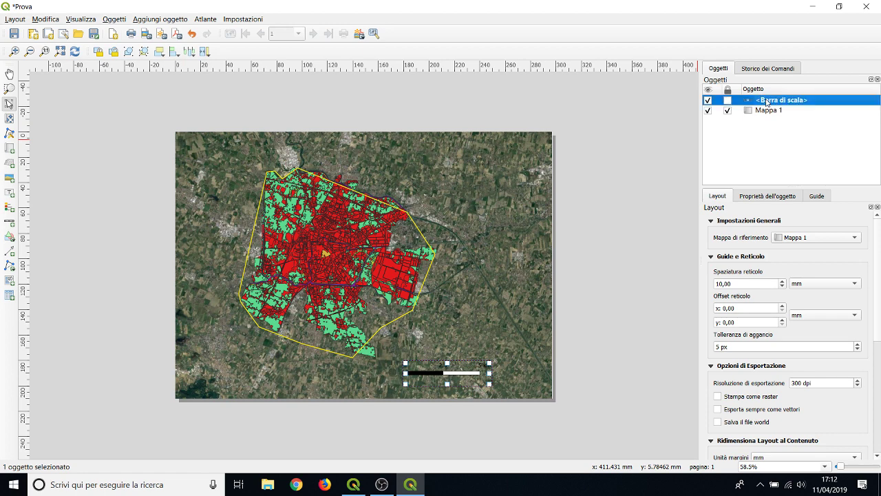
pyautogui.doubleClick(764, 101)
pyautogui.press('Escape')
pyautogui.click(757, 197)
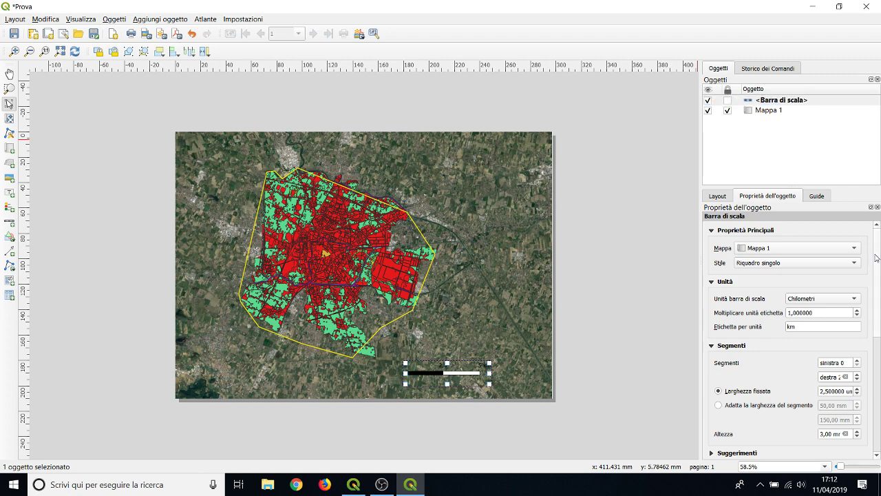
# Try adding left segments to the scale bar, reset them to 0, and keep Chilometri as the unit.
pyautogui.scroll(-2, 836, 323)
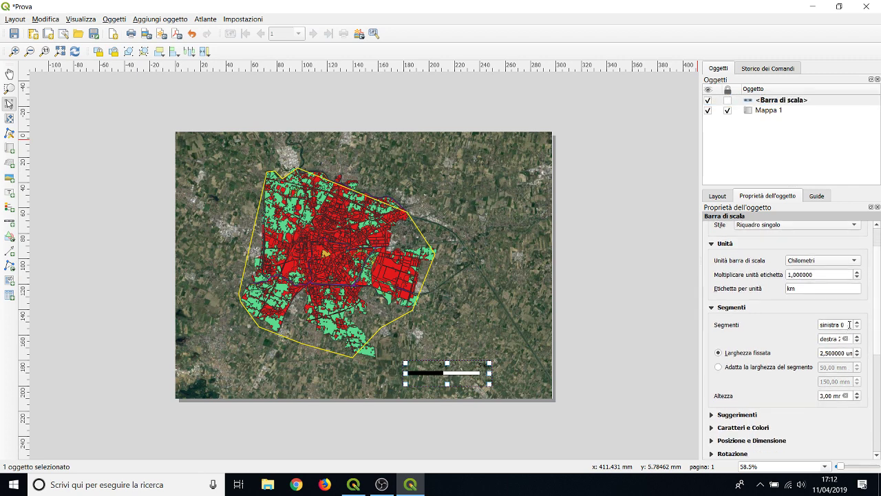
pyautogui.click(857, 328)
pyautogui.click(857, 322)
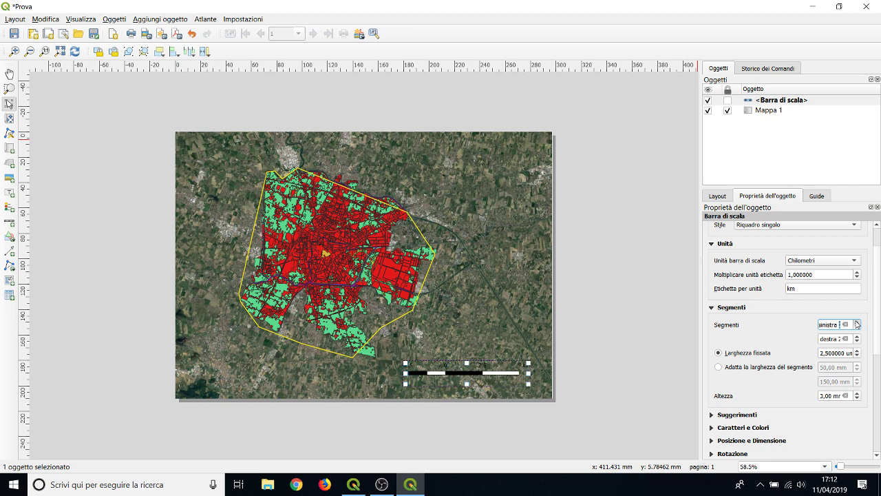
pyautogui.click(857, 327)
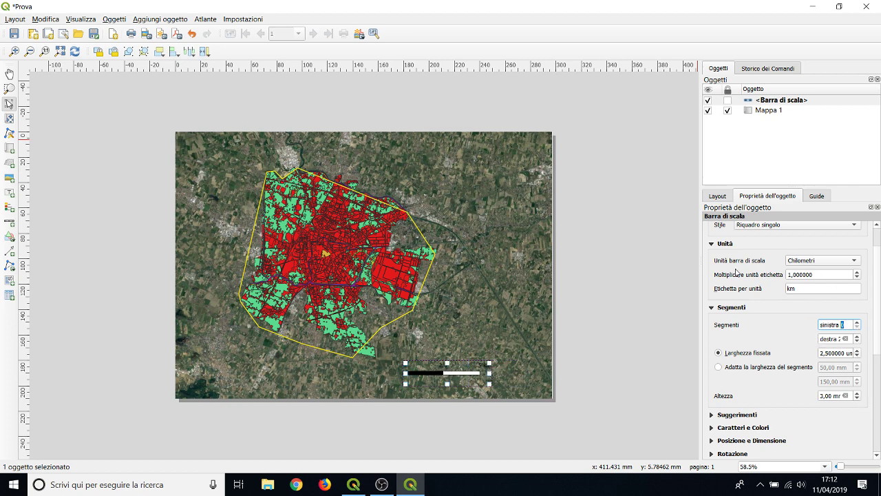
pyautogui.click(854, 260)
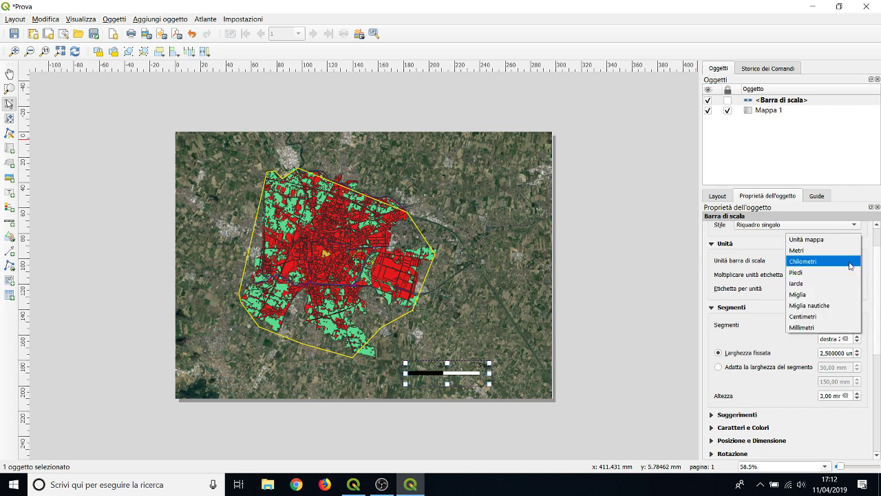
pyautogui.click(856, 265)
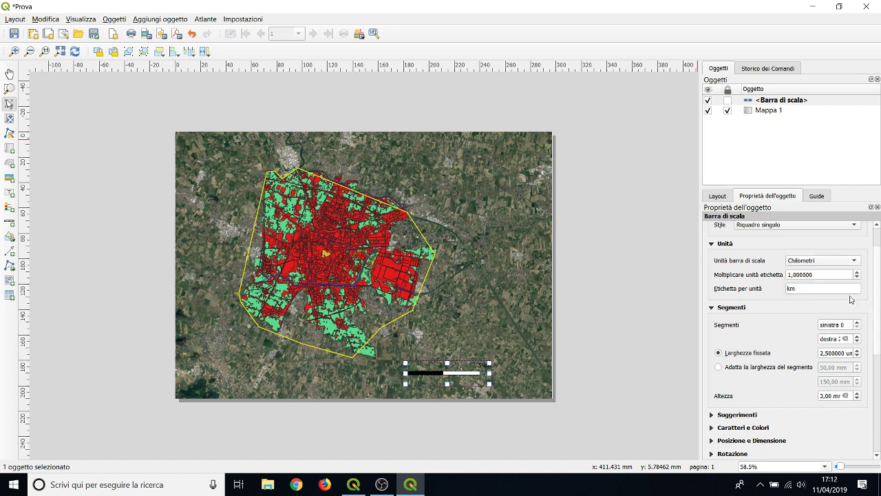
# Enable the background (Sfondo) of the scale bar, leaving its frame (Cornice) off.
pyautogui.moveTo(878, 274); pyautogui.dragTo(878, 299)
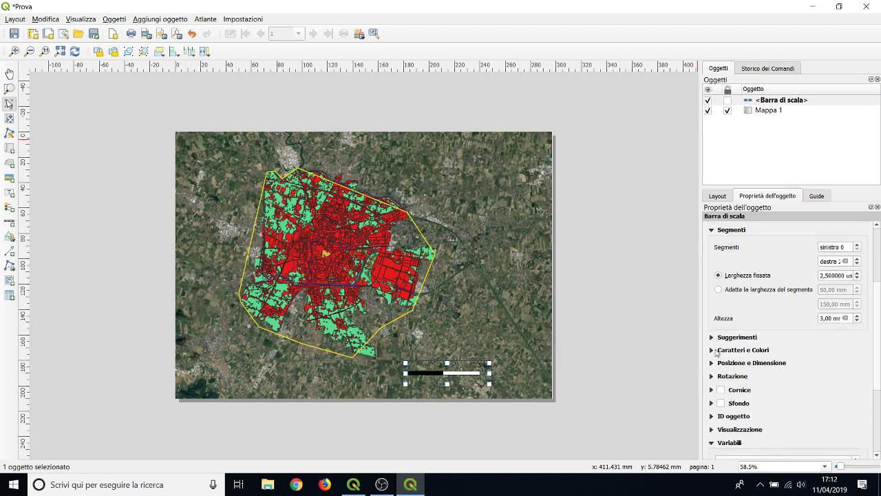
pyautogui.click(714, 349)
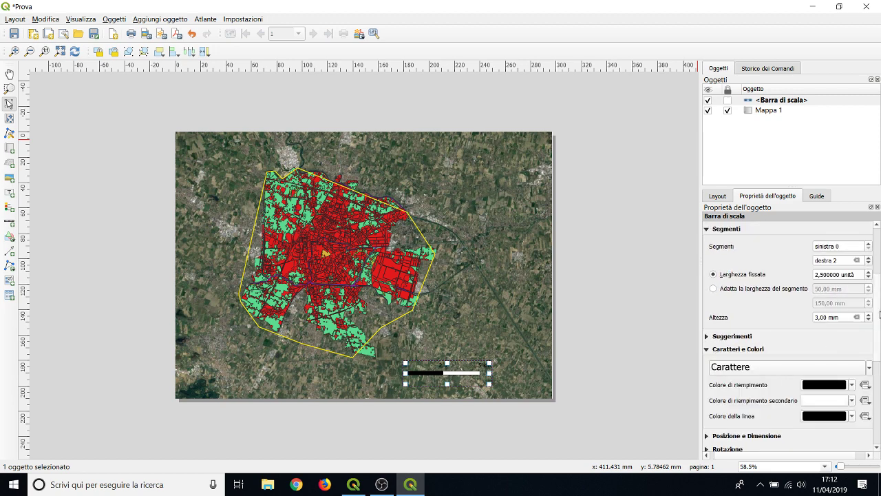
pyautogui.scroll(-5, 706, 332)
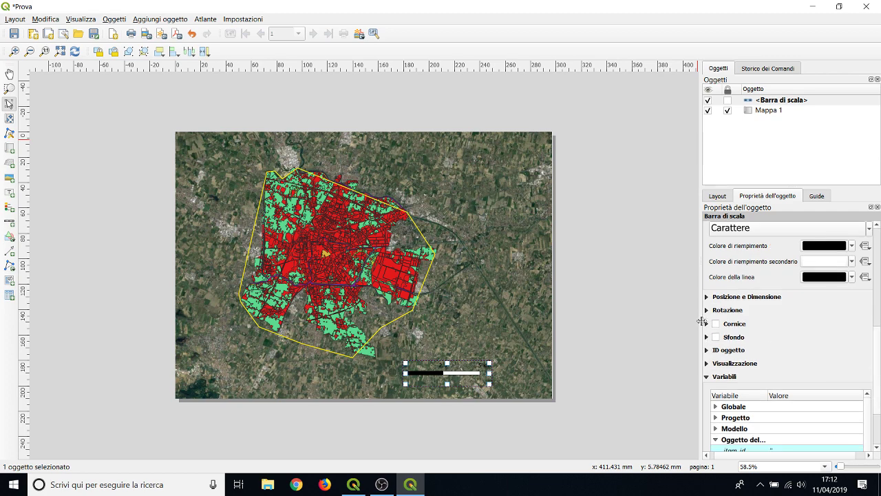
pyautogui.click(716, 326)
pyautogui.click(717, 327)
pyautogui.click(716, 337)
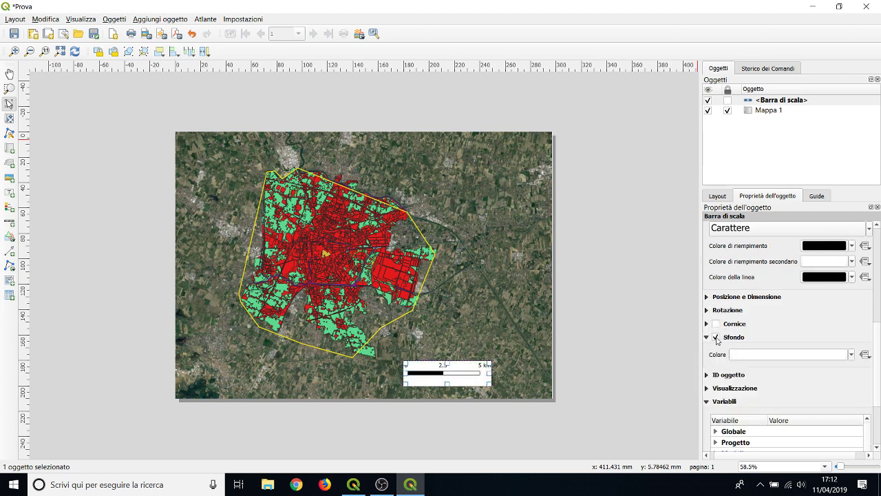
pyautogui.click(716, 337)
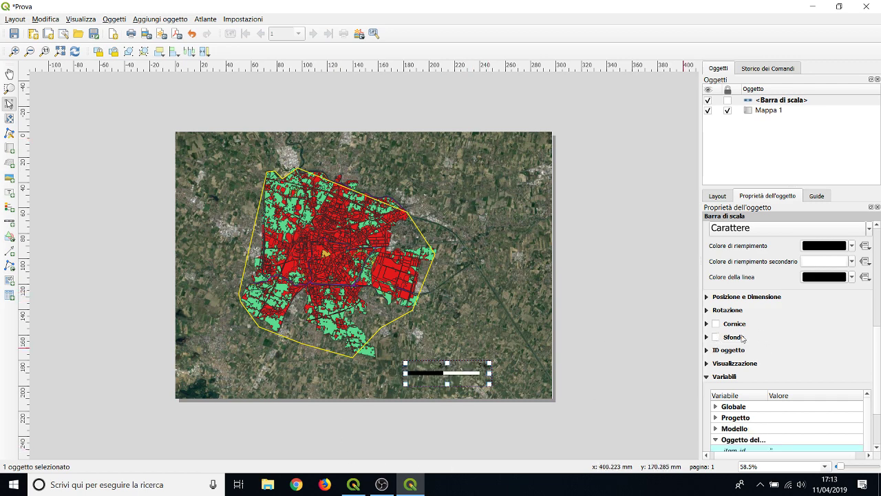
pyautogui.click(716, 338)
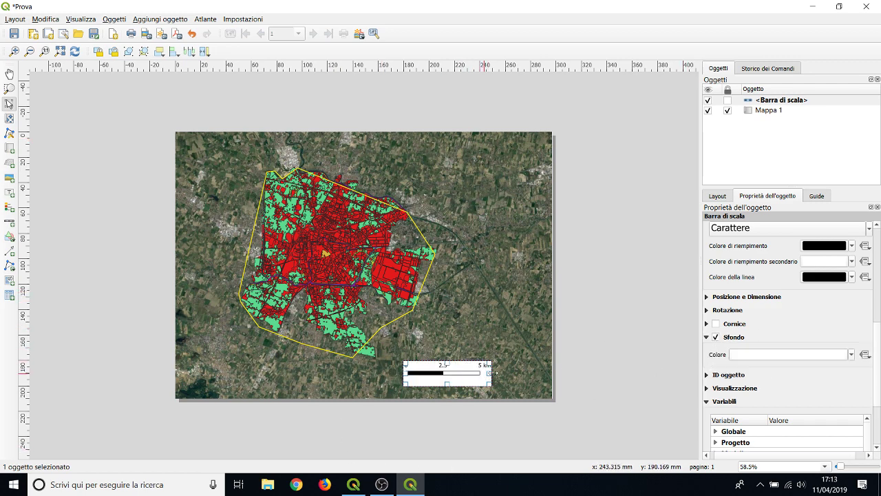
pyautogui.click(517, 375)
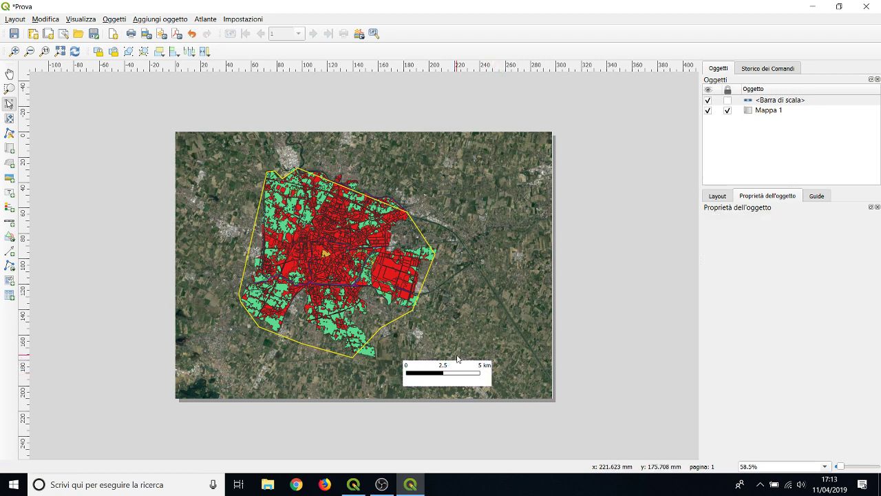
# Reopen the scale bar's item properties and review its segment, font and colour settings.
pyautogui.click(753, 102)
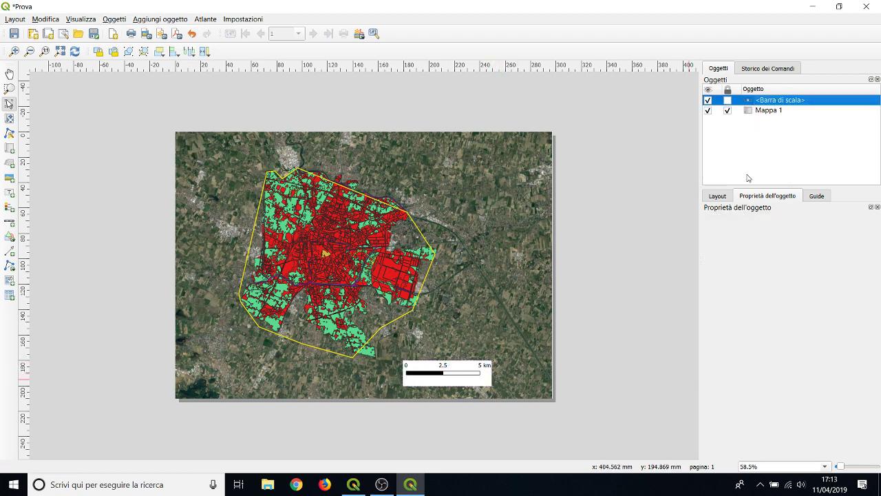
pyautogui.click(728, 198)
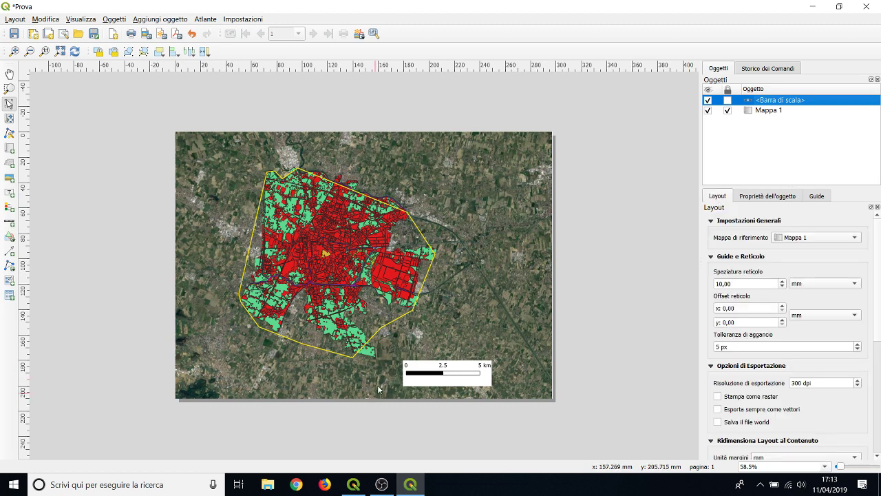
pyautogui.click(762, 197)
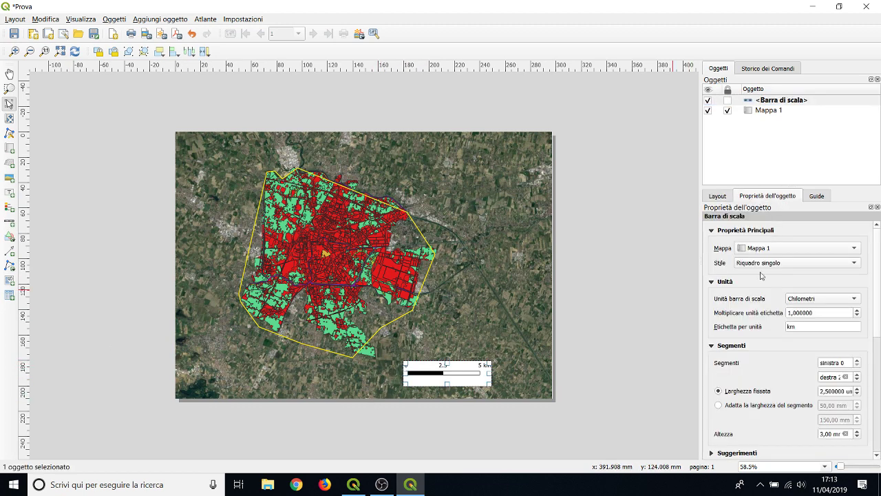
pyautogui.moveTo(876, 240); pyautogui.dragTo(879, 362)
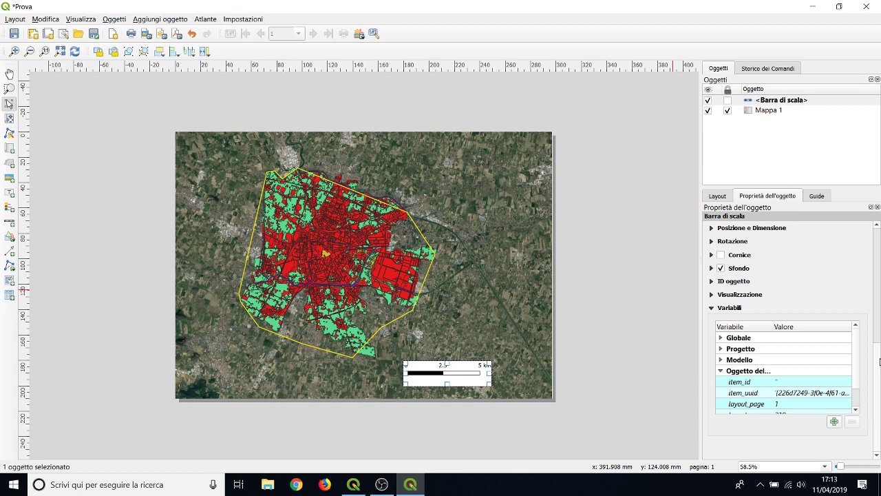
pyautogui.click(712, 307)
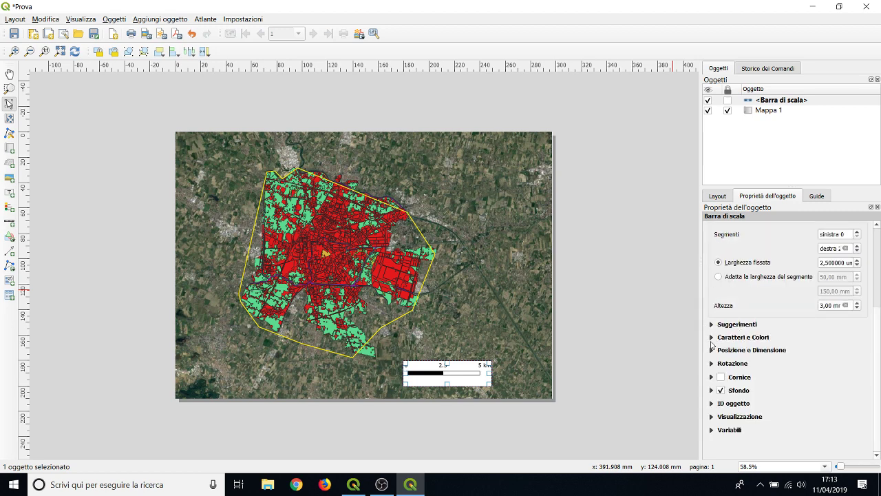
pyautogui.click(712, 337)
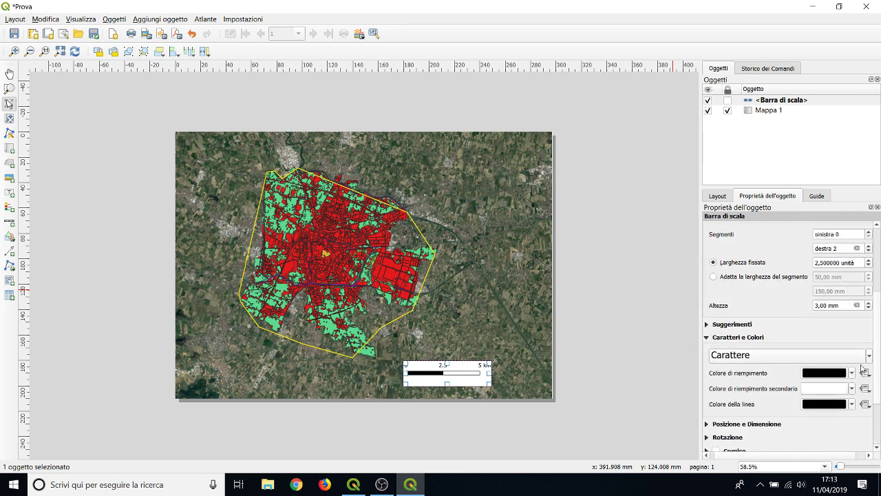
pyautogui.scroll(3, 876, 285)
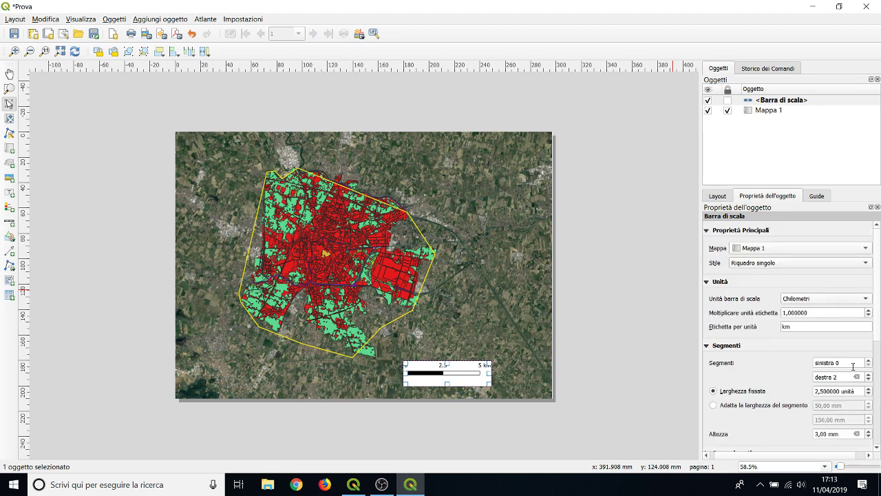
pyautogui.scroll(-5, 877, 353)
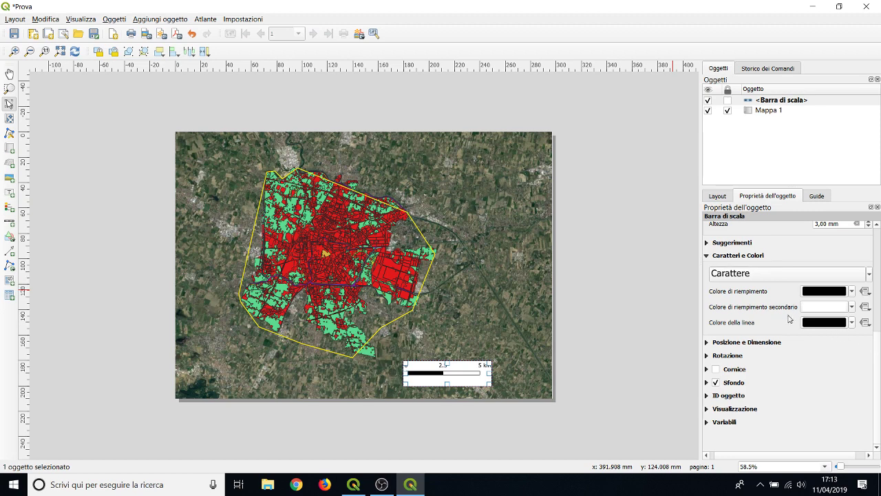
pyautogui.click(707, 255)
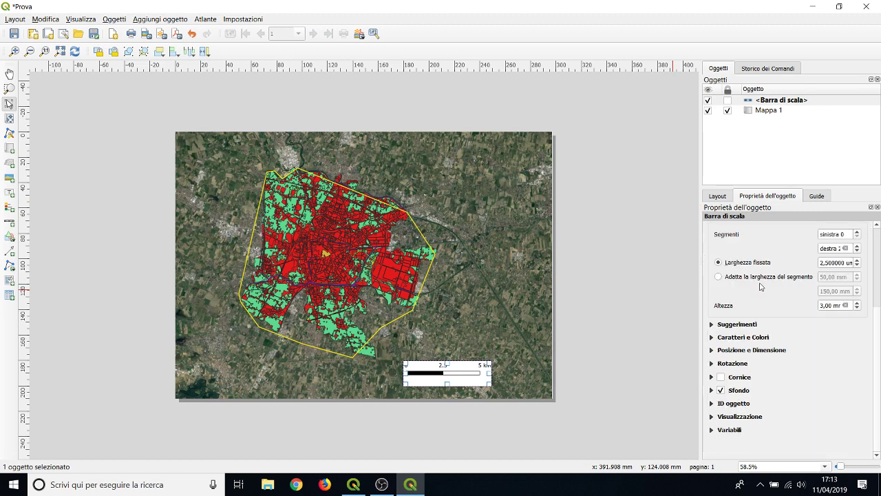
pyautogui.scroll(1, 761, 287)
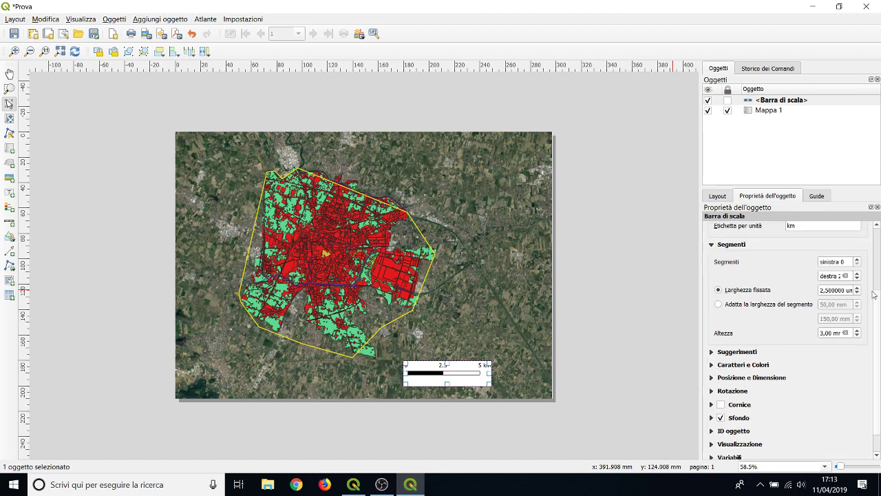
# Try the Linea con tacche in alto style on the scale bar, and settle on Linea con tacche in basso.
pyautogui.moveTo(877, 295); pyautogui.dragTo(878, 238)
pyautogui.click(852, 261)
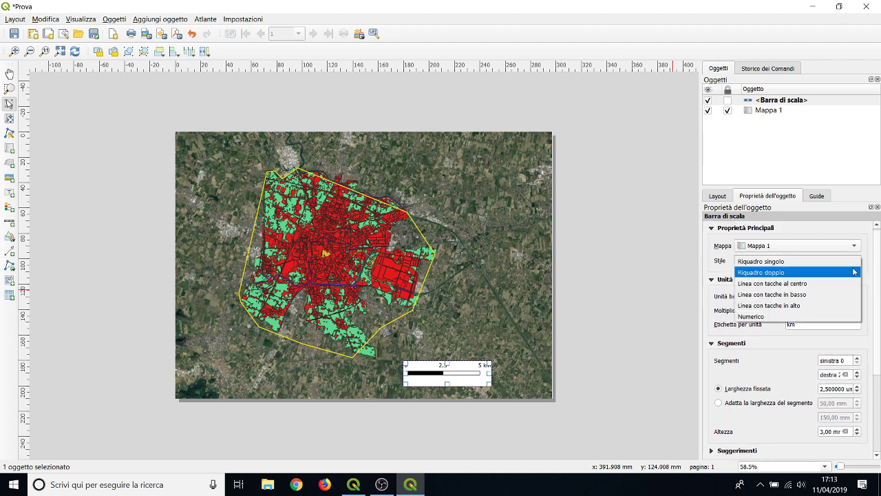
pyautogui.click(814, 306)
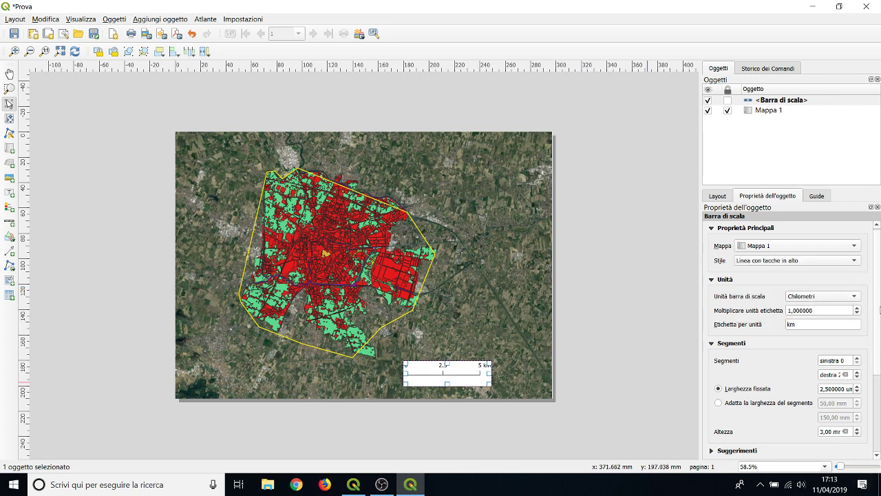
pyautogui.click(852, 263)
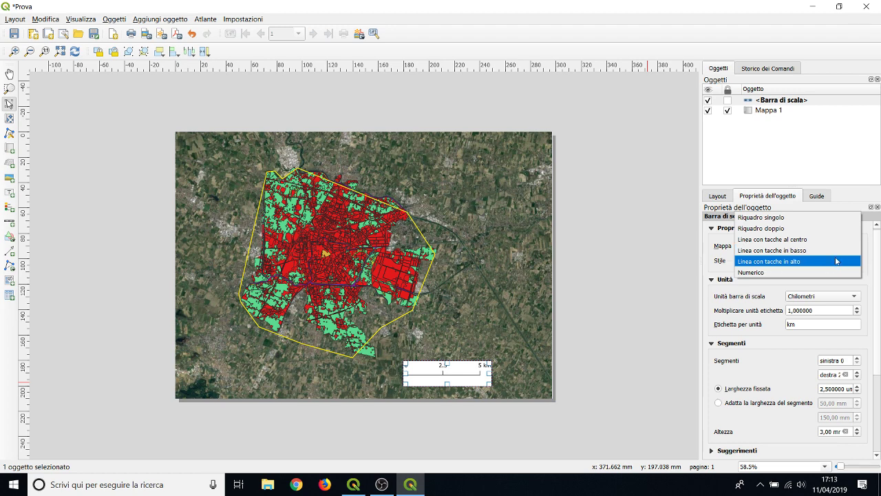
pyautogui.click(831, 251)
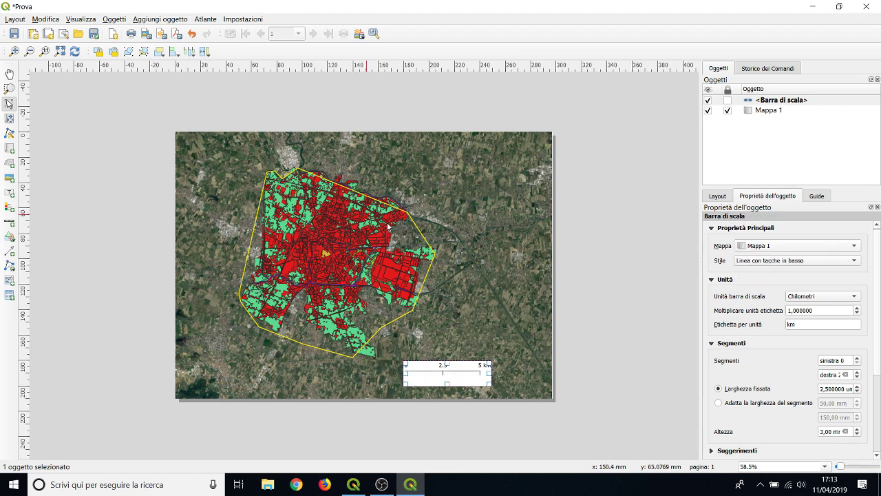
# Add a legend to the upper-right part of the map page and move it closer to the page's right edge.
pyautogui.click(8, 208)
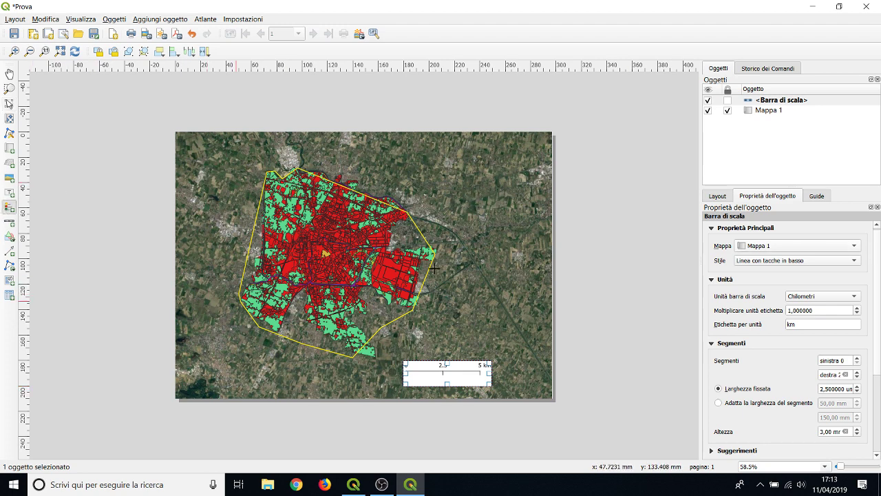
pyautogui.moveTo(436, 142); pyautogui.dragTo(531, 299)
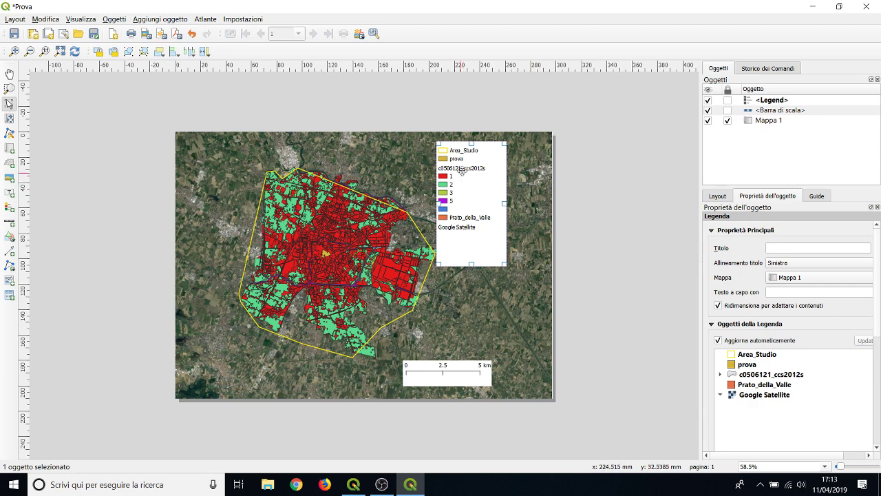
pyautogui.moveTo(483, 149); pyautogui.dragTo(512, 170)
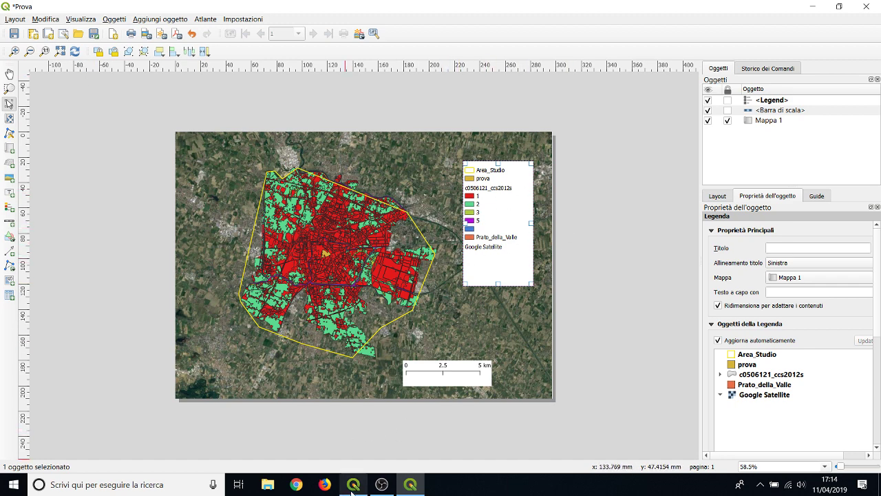
# Check the layer list in the main QGIS window against the legend entries, and return to the print layout.
pyautogui.moveTo(352, 484)
pyautogui.click(346, 461)
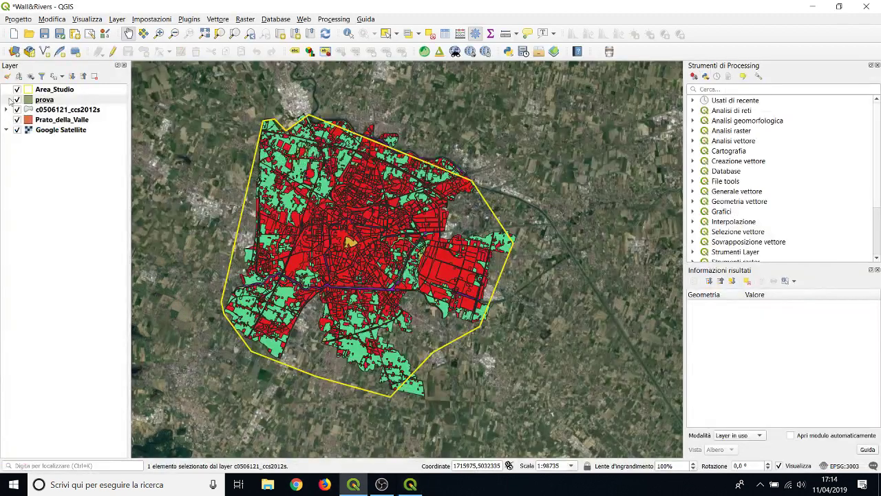
pyautogui.click(410, 484)
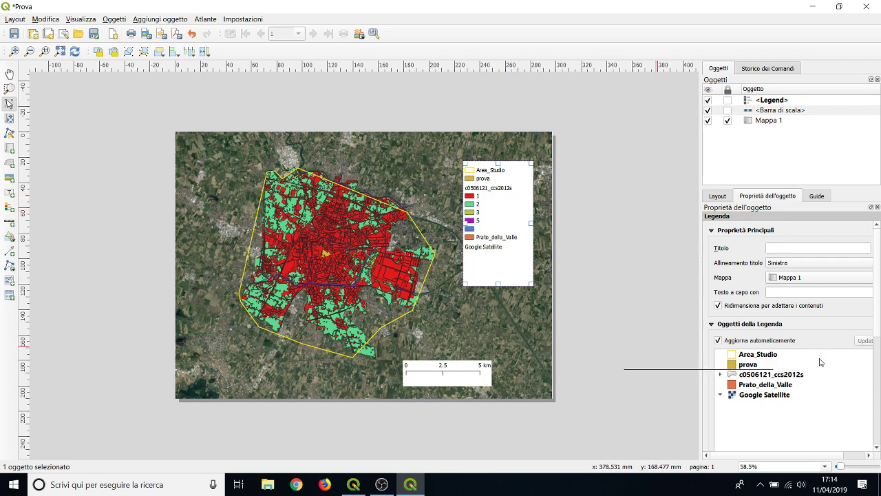
# Turn off automatic updating (Aggiorna automaticamente) of the legend's items.
pyautogui.moveTo(879, 258); pyautogui.dragTo(880, 297)
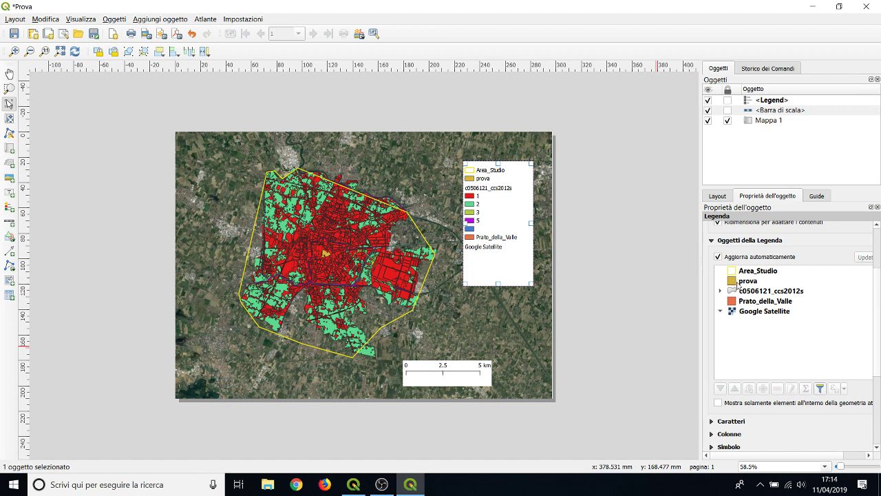
pyautogui.click(738, 285)
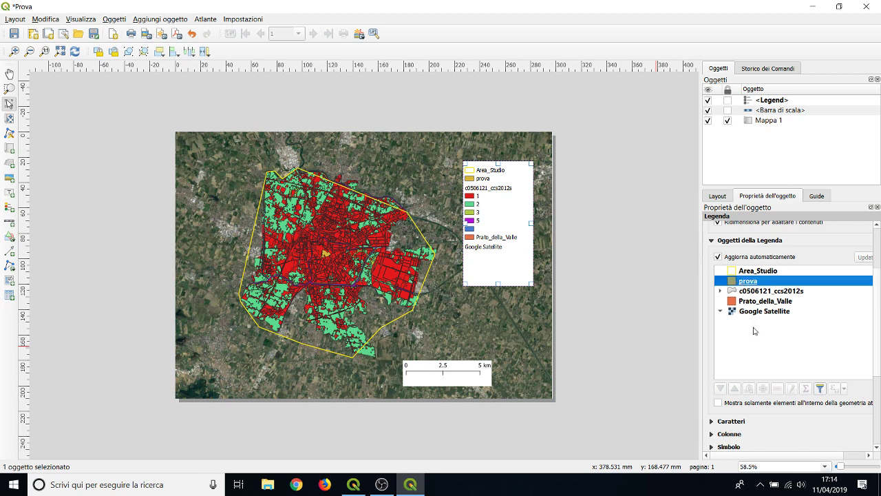
pyautogui.click(755, 295)
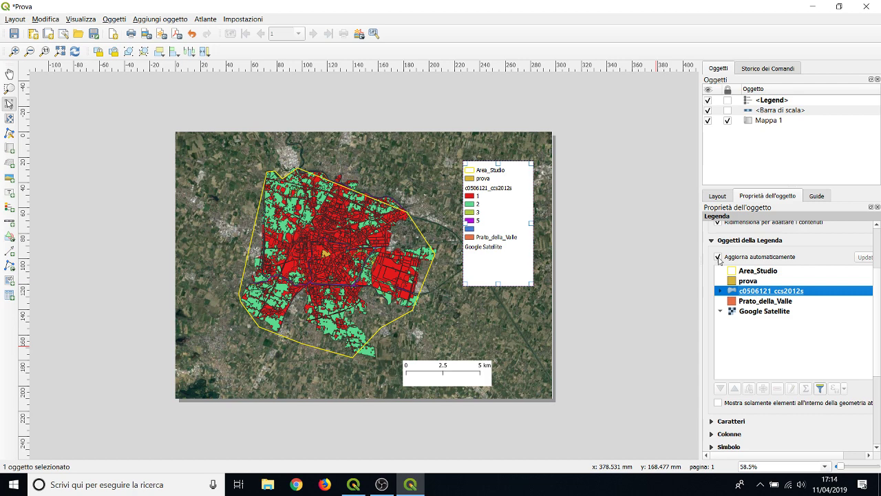
pyautogui.click(735, 281)
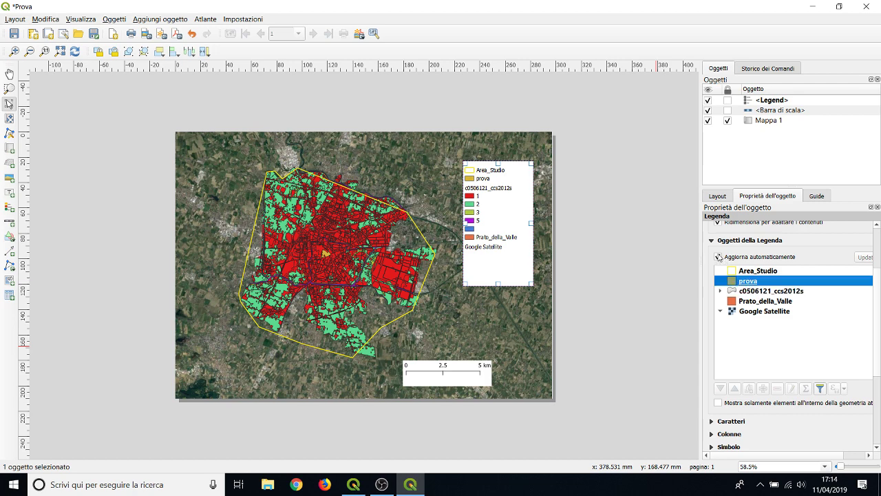
pyautogui.click(718, 256)
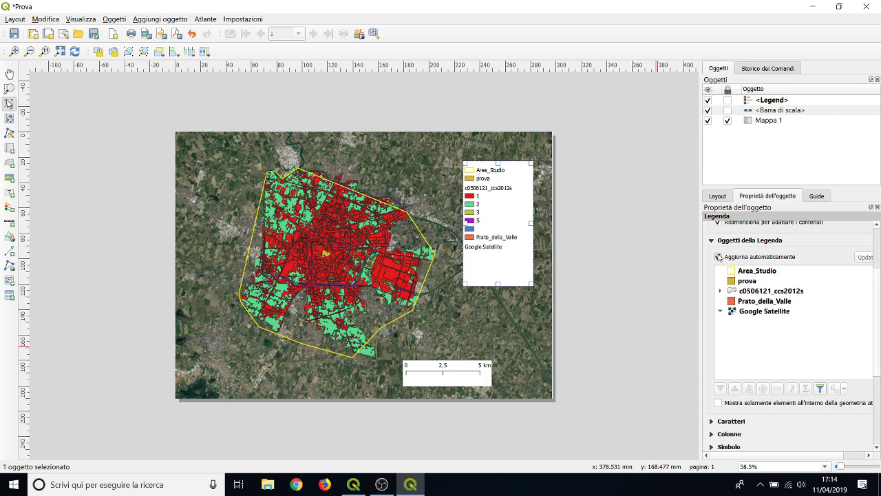
# Remove the Prato_della_Valle, prova and Google Satellite entries from the legend.
pyautogui.click(745, 282)
pyautogui.keyDown('shift'); pyautogui.click(750, 302); pyautogui.keyUp('shift')
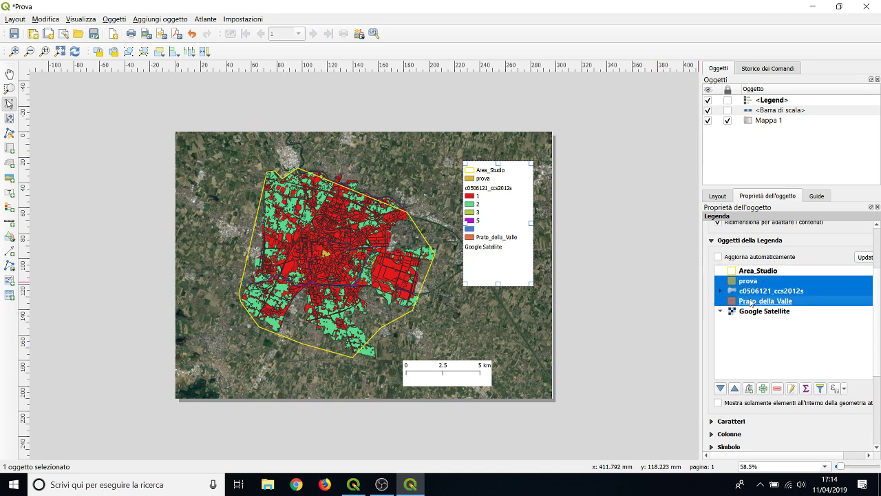
pyautogui.click(750, 301)
pyautogui.click(777, 388)
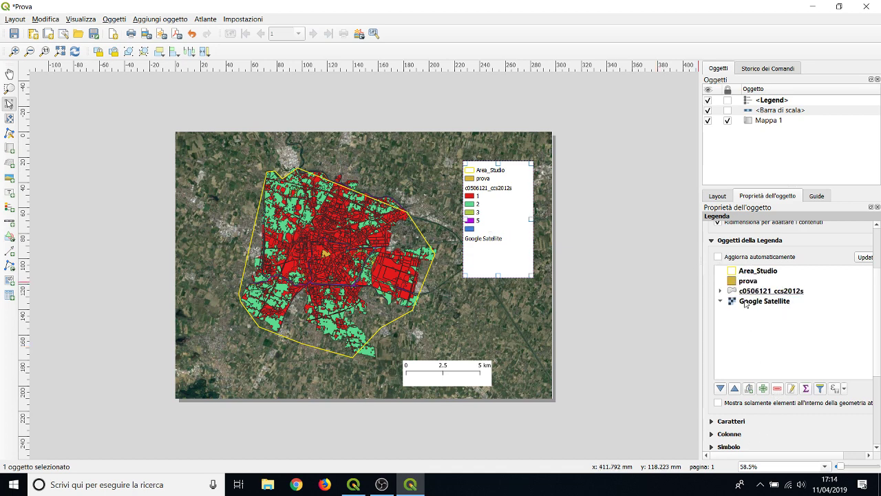
pyautogui.click(748, 281)
pyautogui.click(777, 388)
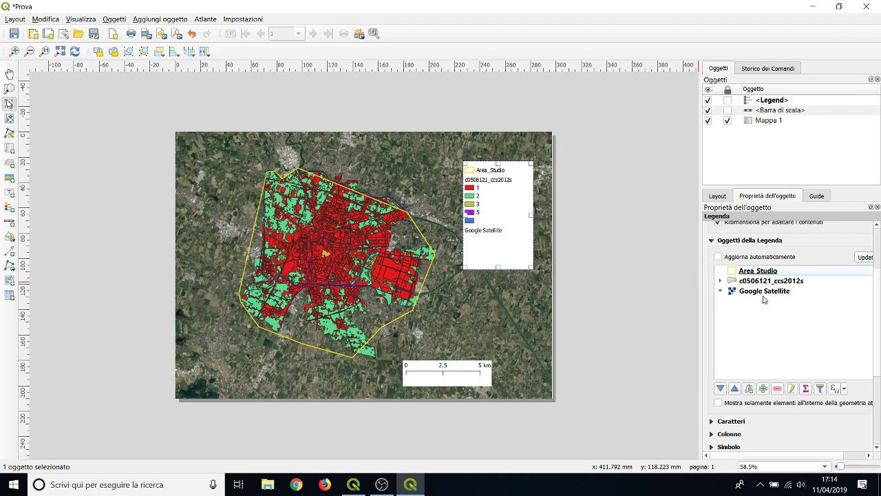
pyautogui.click(757, 292)
pyautogui.click(777, 388)
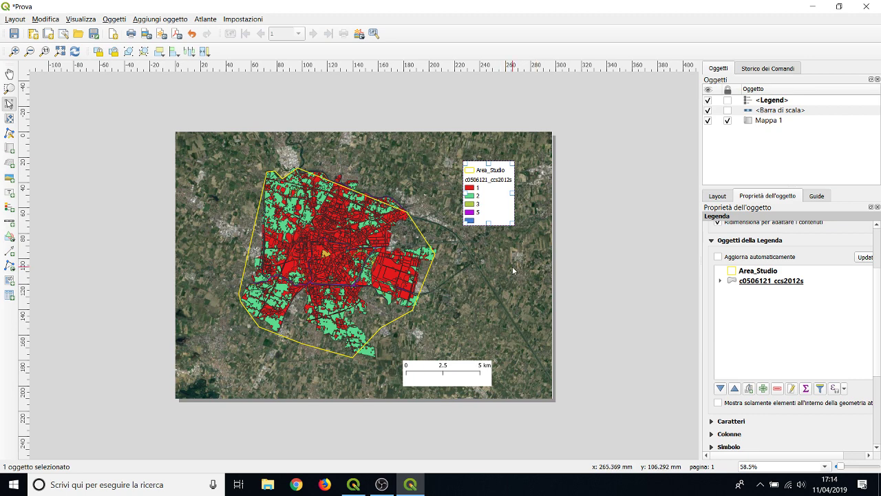
# Expand the c0506121_ccs2012s entry in the legend items and remove its unlabelled blue class.
pyautogui.click(513, 244)
pyautogui.click(502, 198)
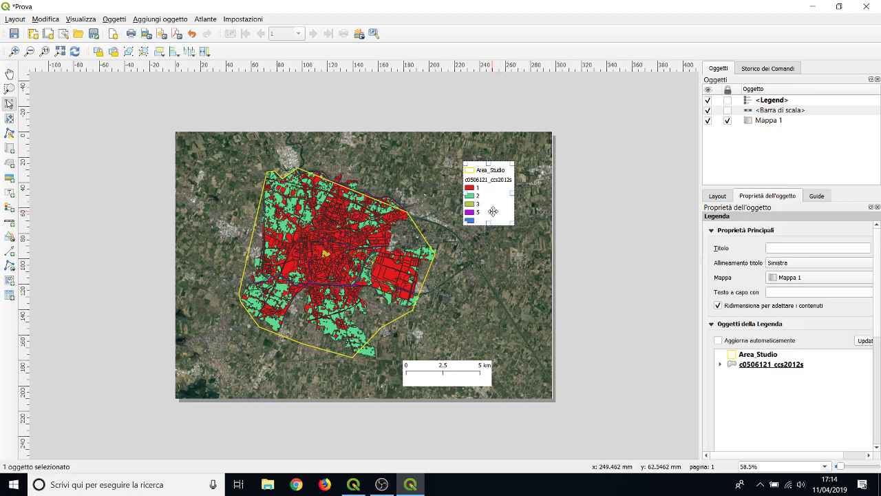
pyautogui.moveTo(879, 289)
pyautogui.mouseDown()
pyautogui.moveTo(879, 319)
pyautogui.moveTo(878, 298)
pyautogui.mouseUp()
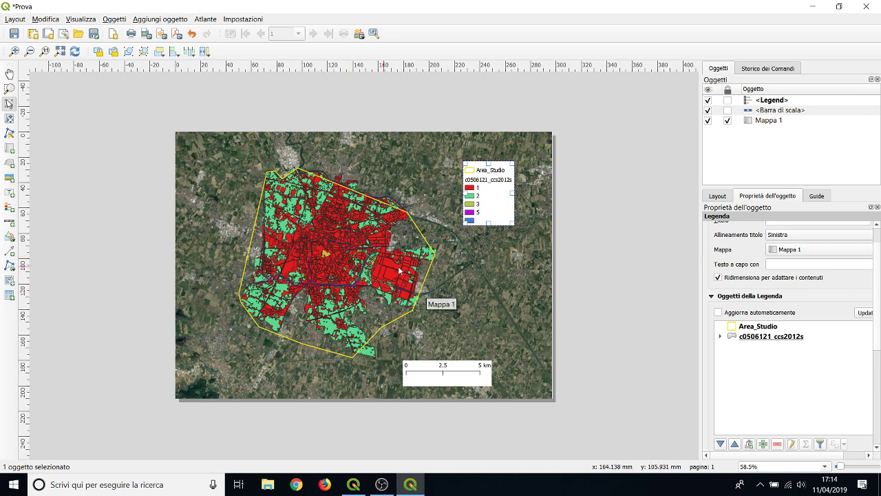
pyautogui.click(720, 337)
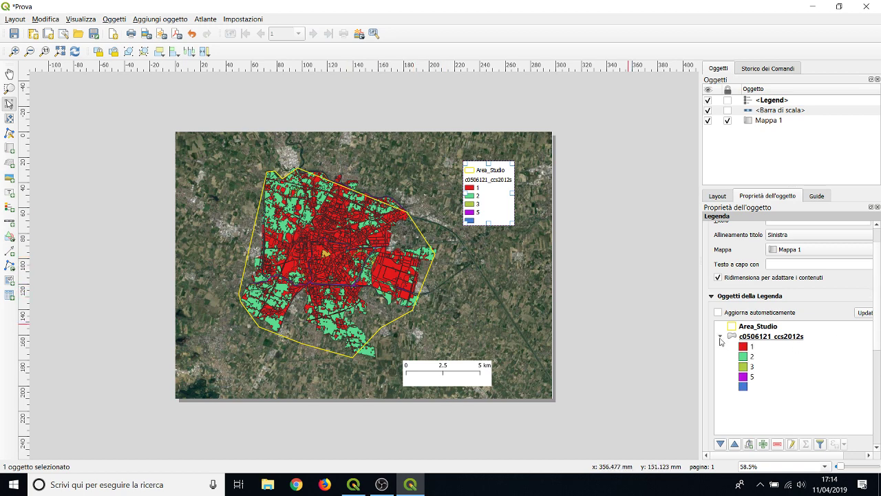
pyautogui.click(743, 387)
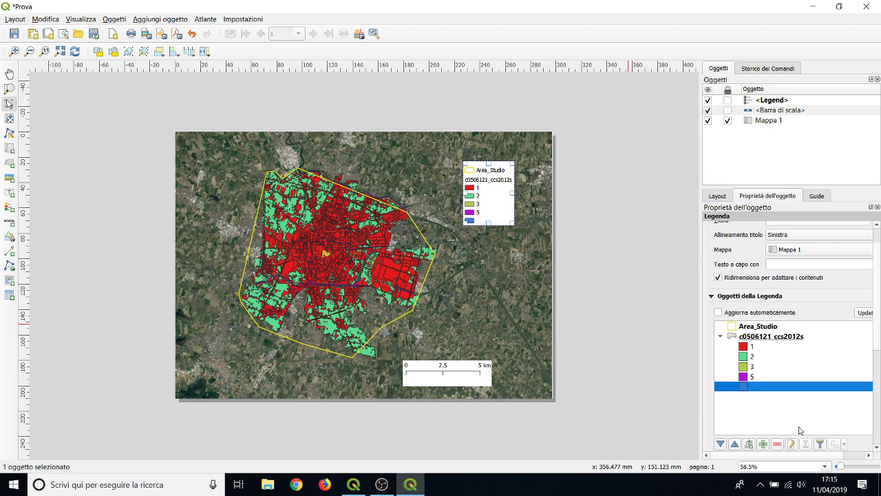
pyautogui.click(777, 444)
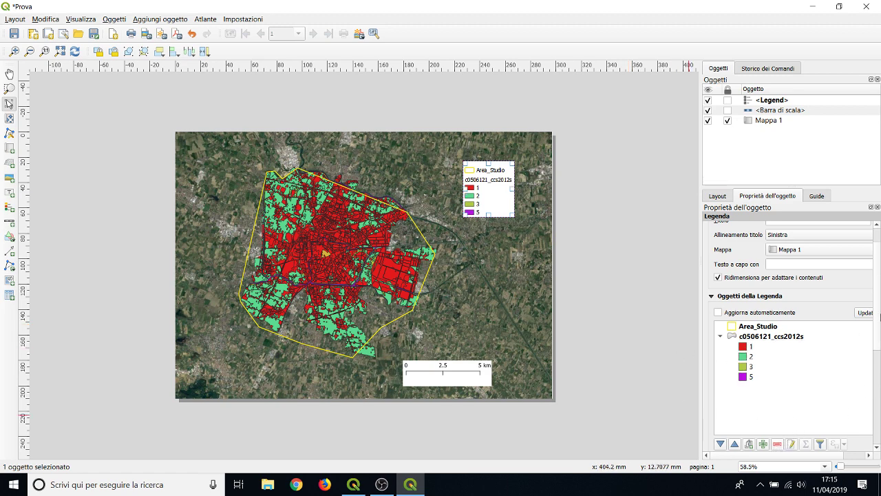
# Rename the c0506121_ccs2012s legend entry as Uso_del_suolo.
pyautogui.moveTo(878, 350); pyautogui.dragTo(879, 382)
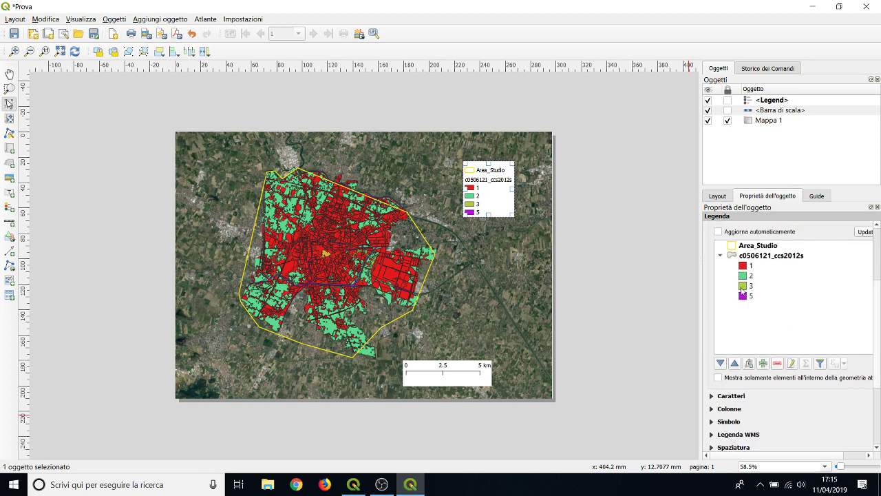
pyautogui.doubleClick(742, 256)
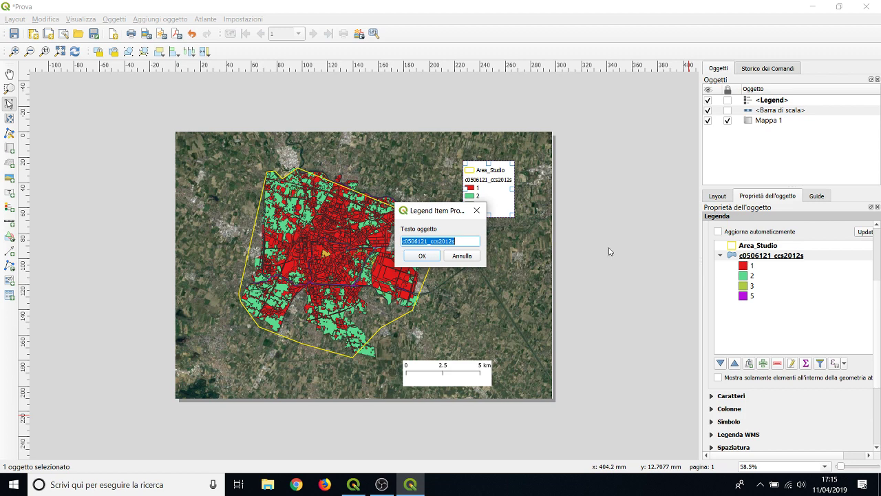
pyautogui.write('U')
pyautogui.write('so_del_suolo')
pyautogui.press('Return')
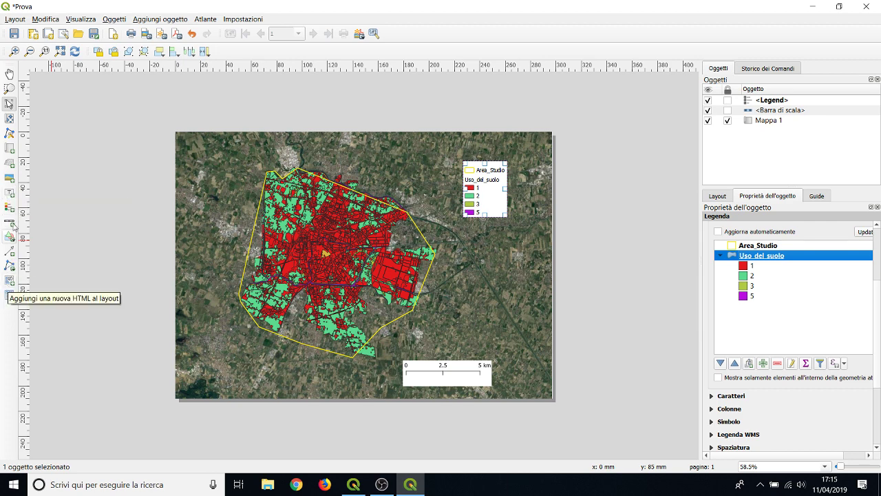
pyautogui.click(11, 195)
pyautogui.moveTo(200, 163); pyautogui.dragTo(225, 187)
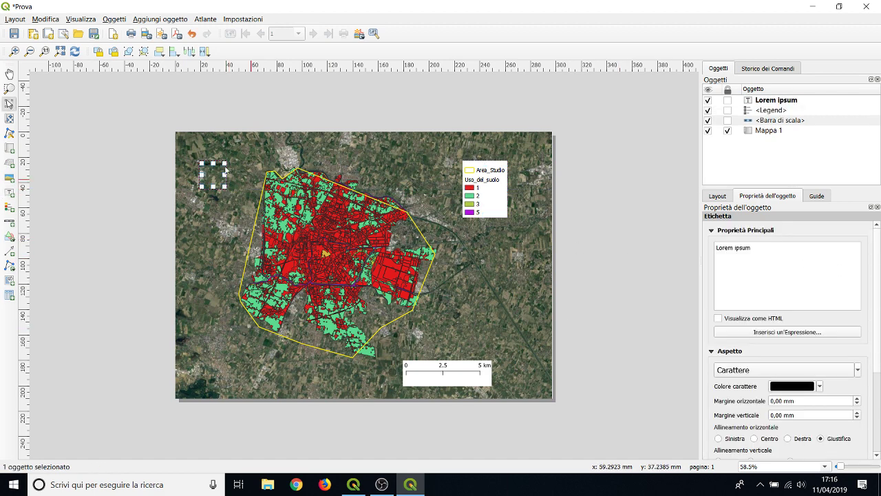
pyautogui.press('Delete')
# Add a wide text label across the upper-left part of the map page reading "WALLS and RIVERS".
pyautogui.click(9, 193)
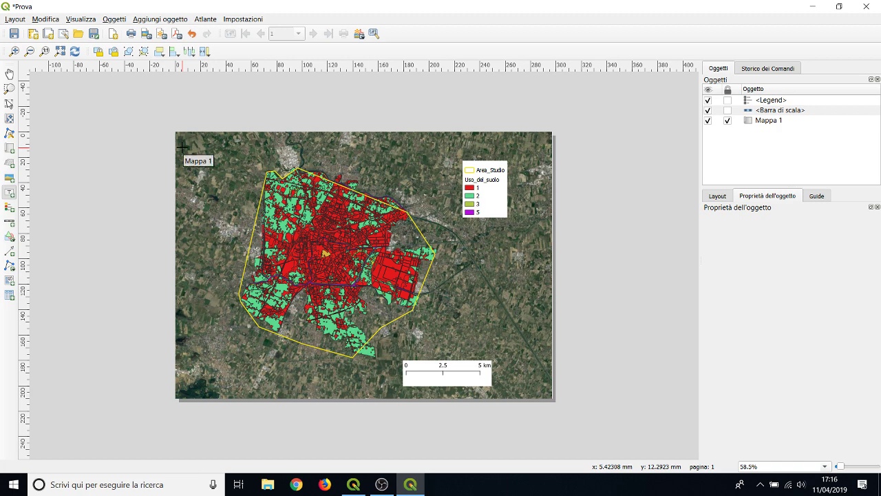
pyautogui.click(9, 192)
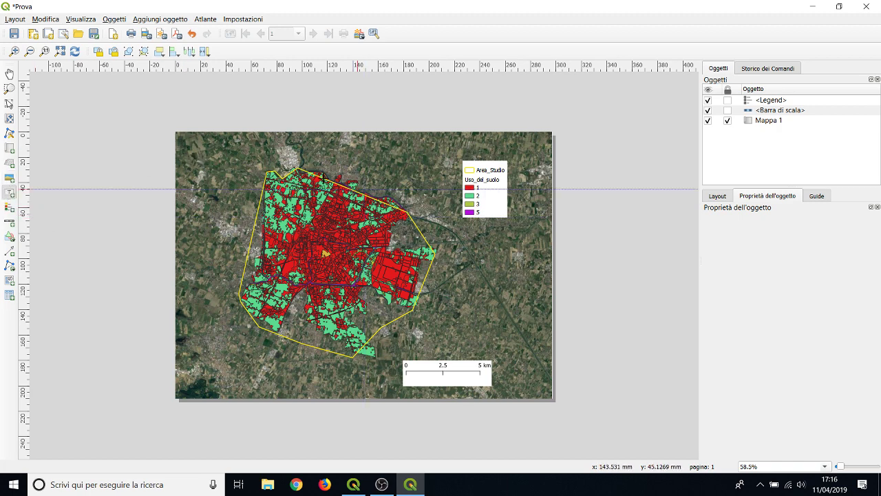
pyautogui.moveTo(187, 145); pyautogui.dragTo(328, 165)
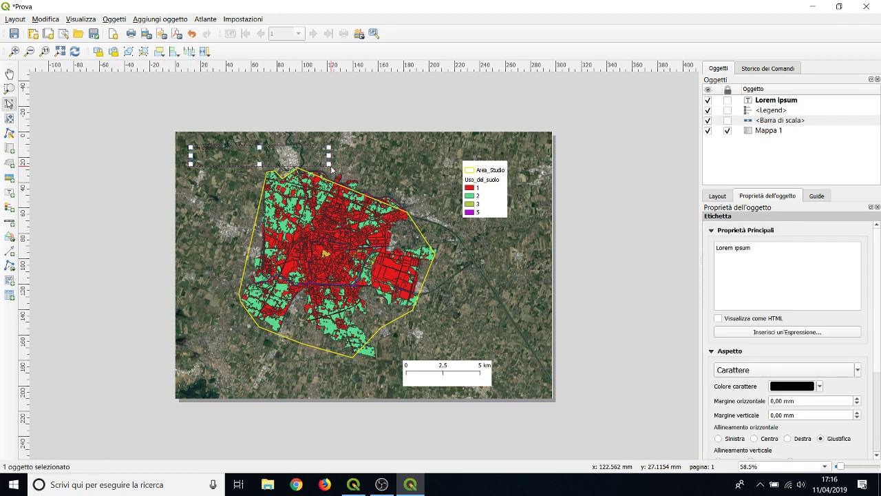
pyautogui.moveTo(727, 257); pyautogui.dragTo(711, 254)
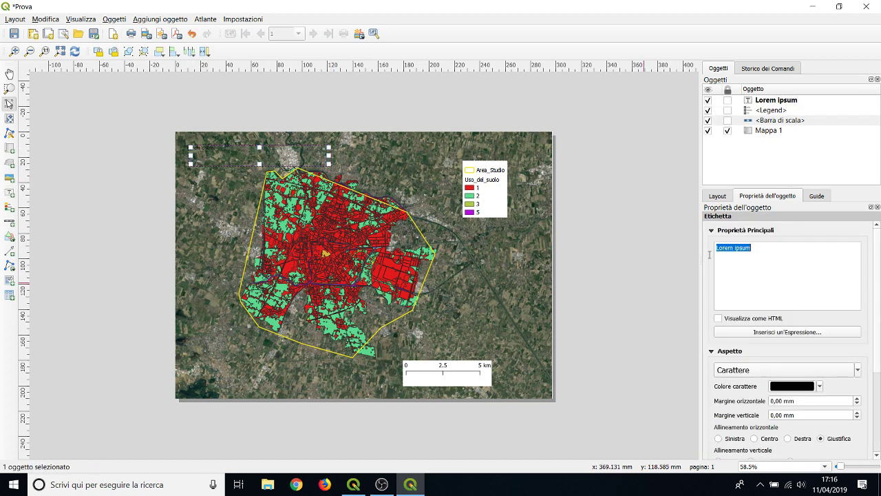
pyautogui.write('WALL')
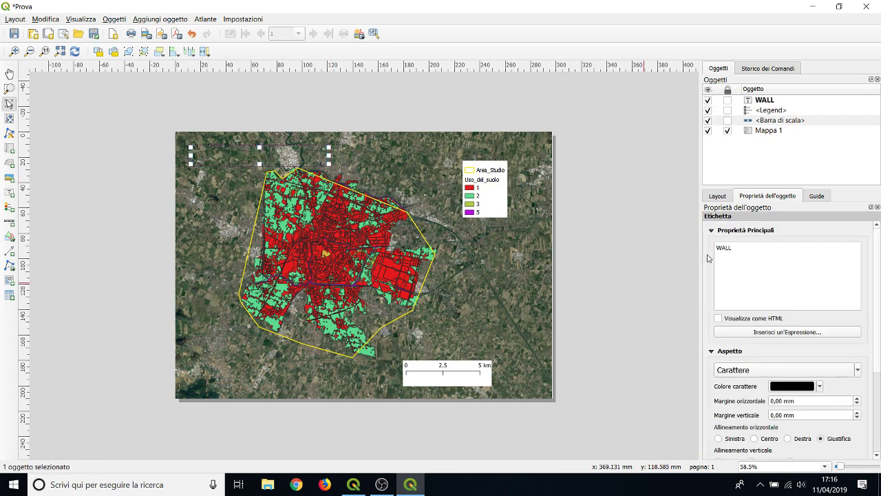
pyautogui.write('S and RIVERS')
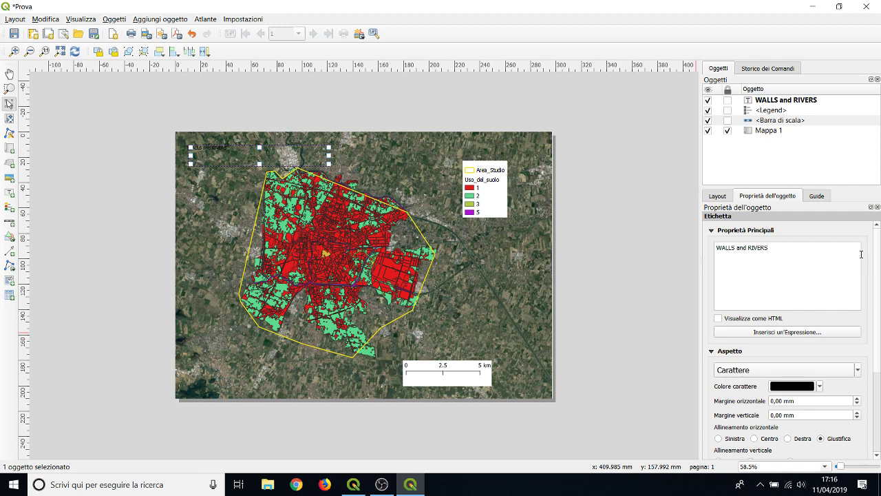
# Set the title label's font colour to the golden yellow from the recent colours.
pyautogui.moveTo(878, 260); pyautogui.dragTo(879, 298)
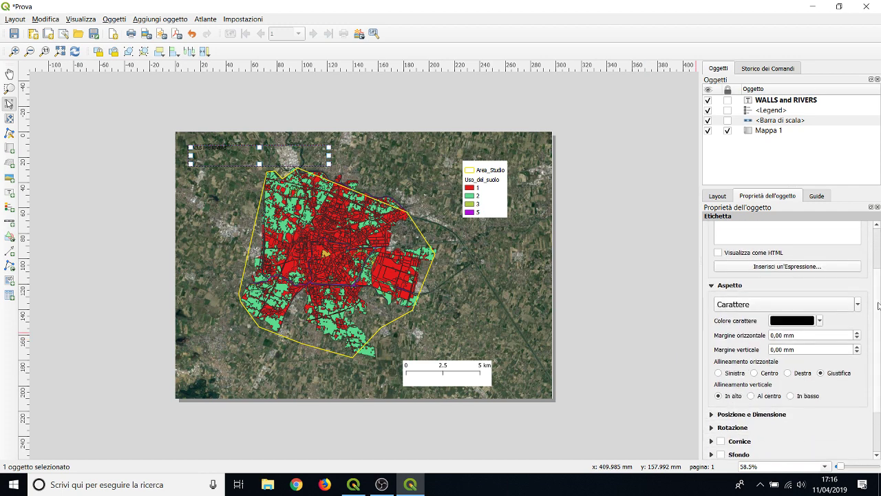
pyautogui.click(819, 322)
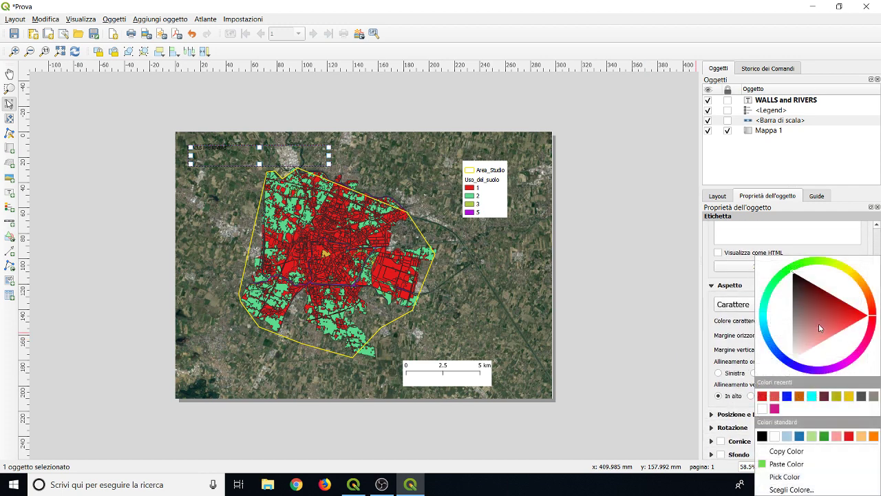
pyautogui.click(838, 266)
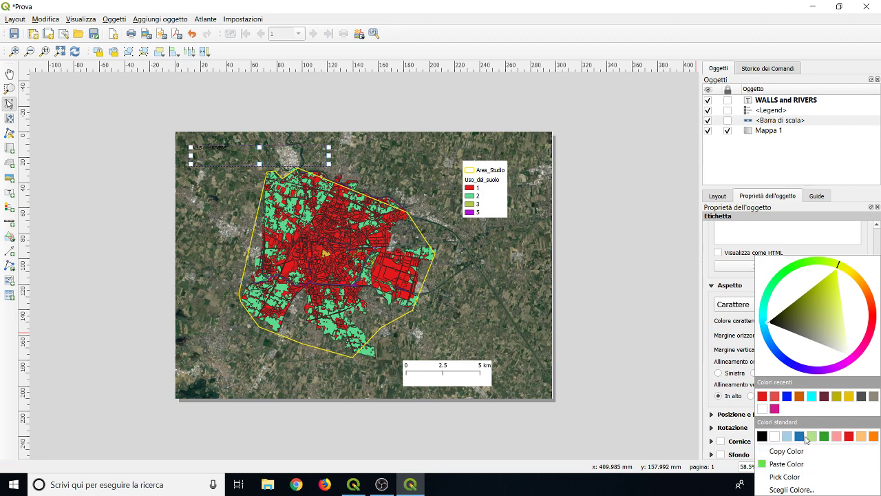
pyautogui.click(849, 396)
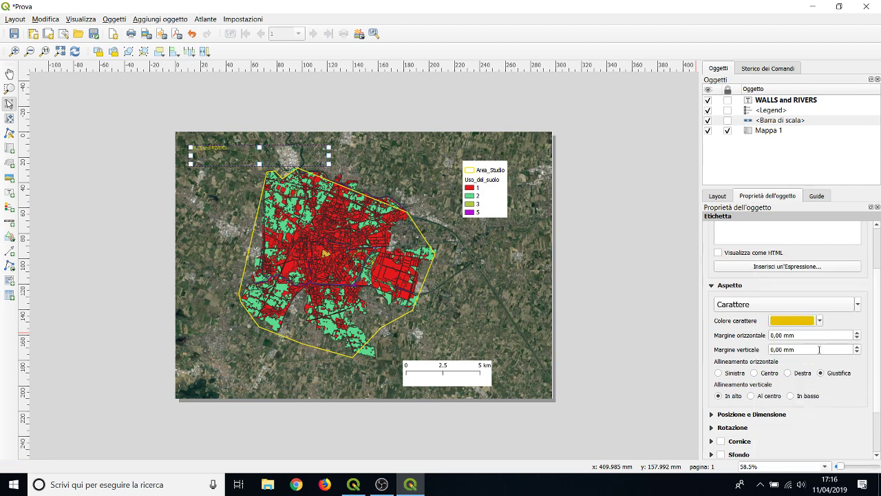
# Try the title label's alignment options, and settle on Sinistra horizontally and In alto vertically.
pyautogui.click(751, 395)
pyautogui.click(790, 396)
pyautogui.click(787, 372)
pyautogui.click(755, 373)
pyautogui.click(751, 396)
pyautogui.click(720, 395)
pyautogui.click(718, 372)
# Open the title label's text format settings and choose the Grassetto style at size 48.
pyautogui.click(858, 306)
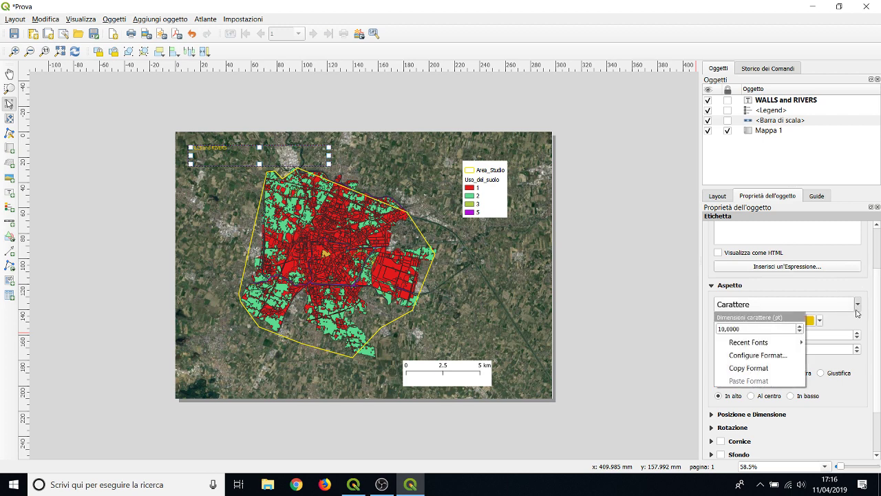
pyautogui.click(758, 355)
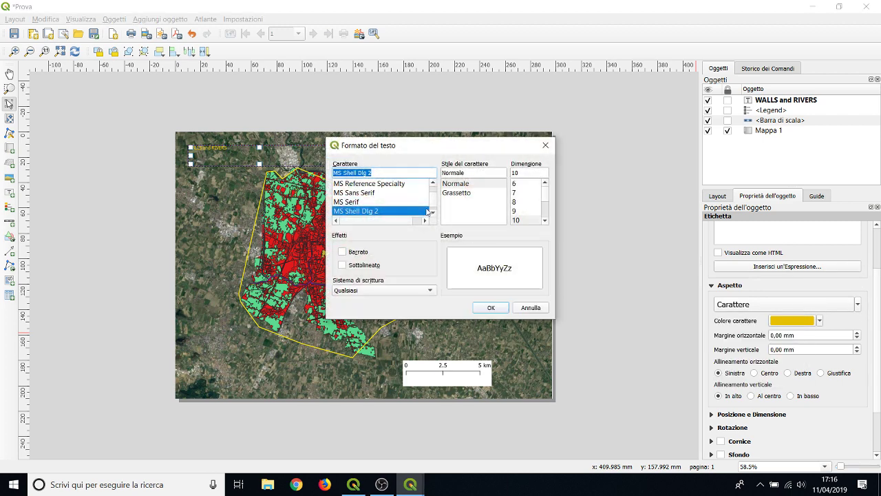
pyautogui.click(456, 193)
pyautogui.moveTo(543, 201); pyautogui.dragTo(544, 207)
pyautogui.click(532, 212)
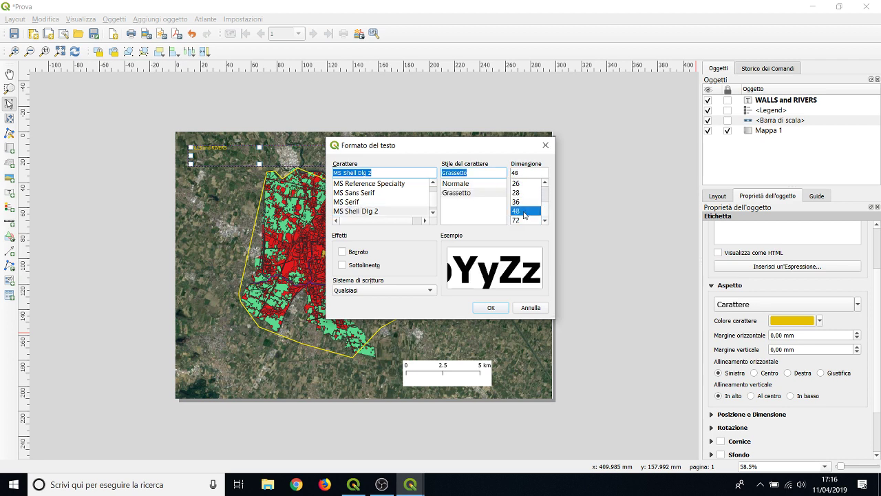
# Browse the font list for the title label, choose Georgia, and apply the text format.
pyautogui.click(382, 187)
pyautogui.scroll(5, 379, 199)
pyautogui.scroll(20, 380, 201)
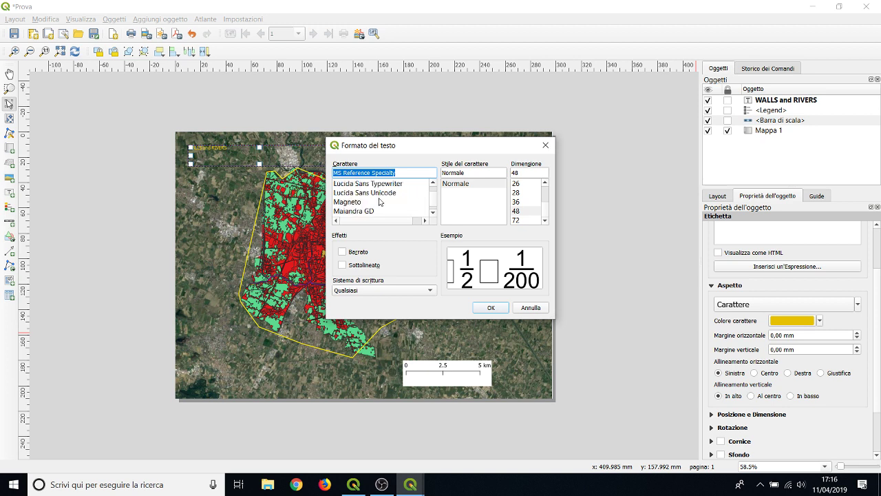
pyautogui.scroll(-8, 372, 207)
pyautogui.click(363, 202)
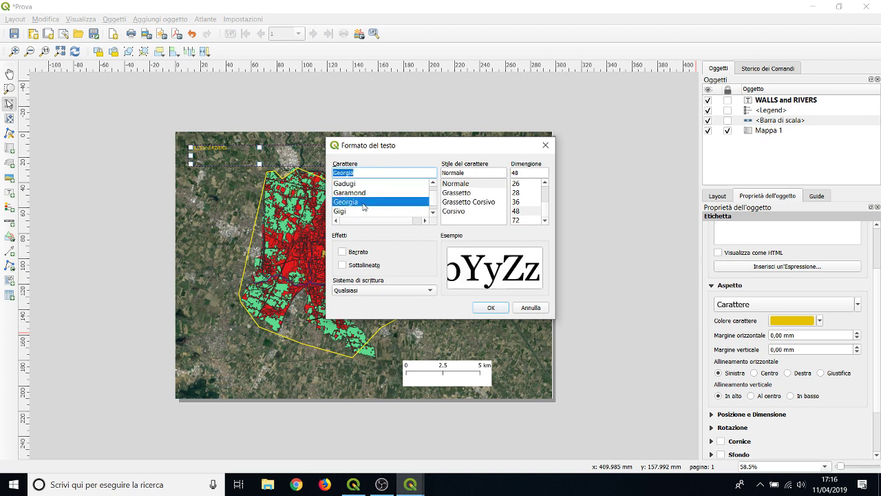
pyautogui.click(506, 307)
# Widen the title label's frame so the full text fits, and move it slightly closer to the page's upper-left corner.
pyautogui.moveTo(323, 154); pyautogui.dragTo(446, 154)
pyautogui.click(316, 285)
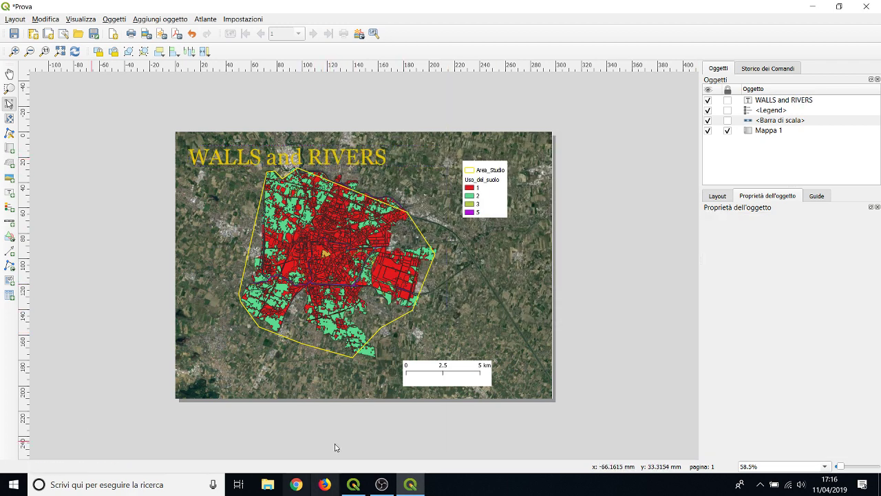
pyautogui.click(250, 145)
pyautogui.moveTo(251, 145); pyautogui.dragTo(242, 141)
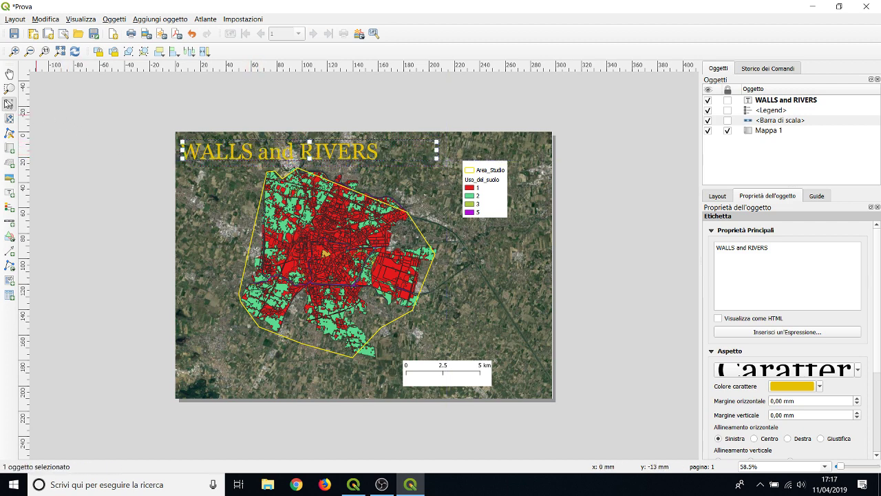
pyautogui.click(471, 187)
pyautogui.click(316, 150)
pyautogui.click(499, 317)
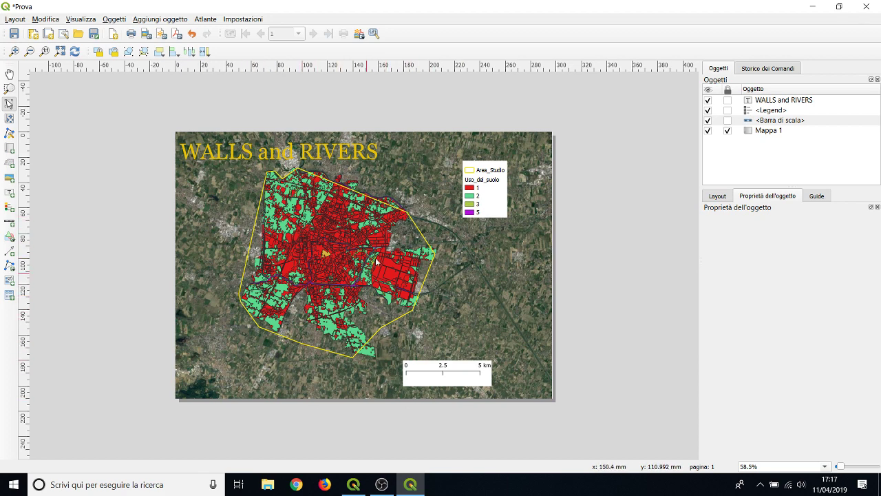
# Unlock Mappa 1, shift the map frame slightly to the right on the page, and lock it again.
pyautogui.click(728, 130)
pyautogui.click(495, 307)
pyautogui.moveTo(334, 275); pyautogui.dragTo(425, 290)
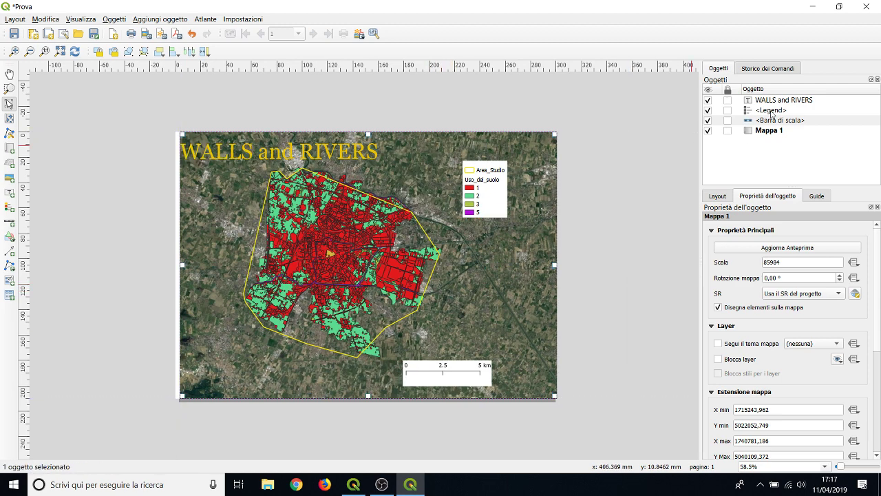
pyautogui.click(727, 130)
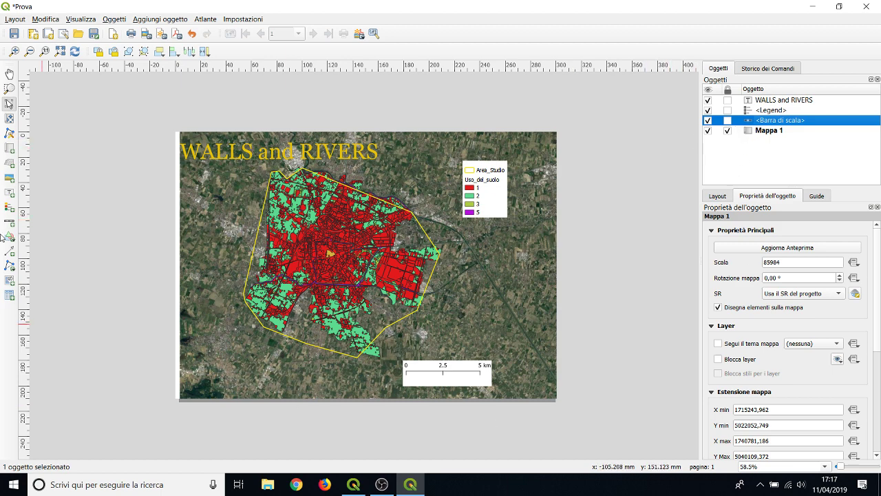
# Add a new image frame in the lower-left corner of the map page.
pyautogui.click(7, 177)
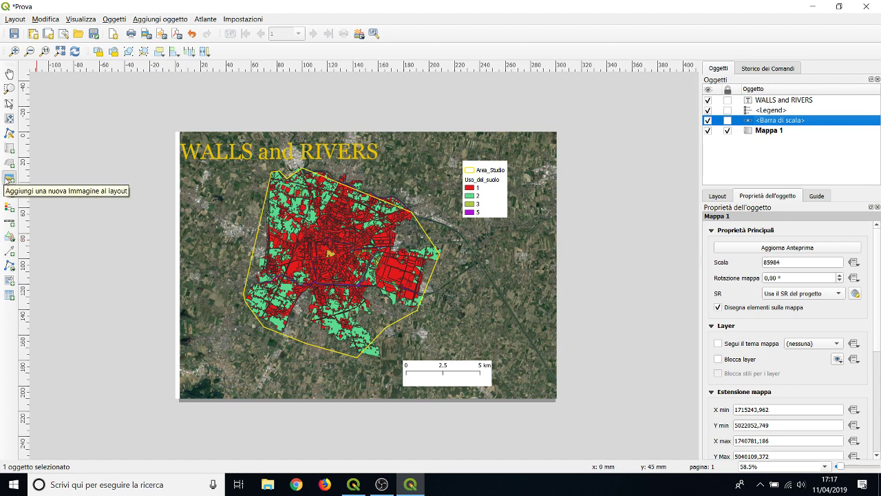
pyautogui.click(9, 177)
pyautogui.moveTo(187, 313); pyautogui.dragTo(251, 391)
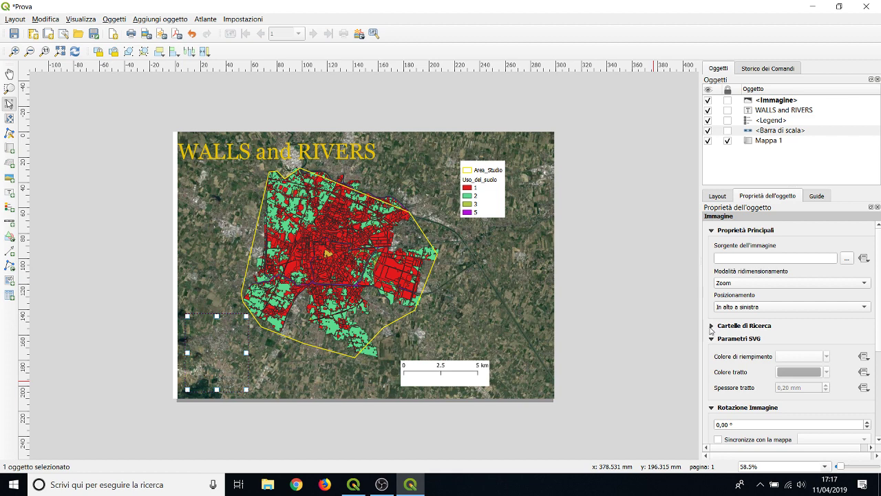
# Expand the image frame's search directories and choose the NorthArrow_02.svg north arrow as its image.
pyautogui.click(710, 326)
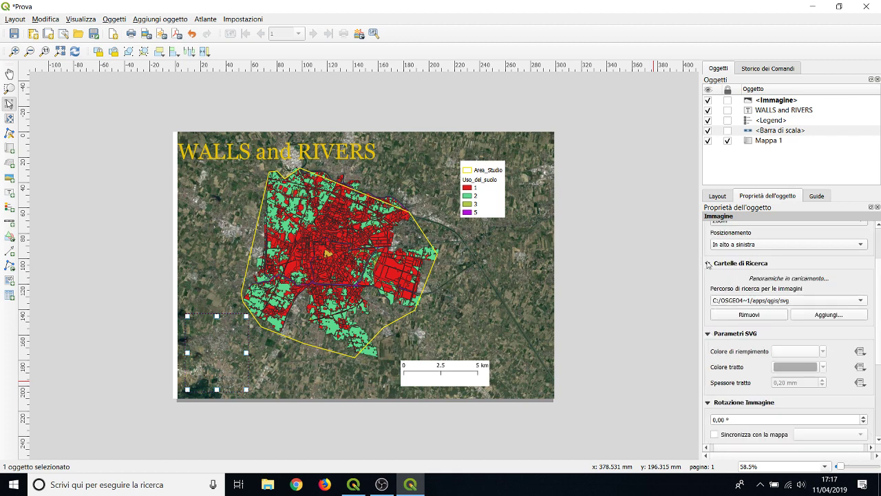
pyautogui.click(708, 263)
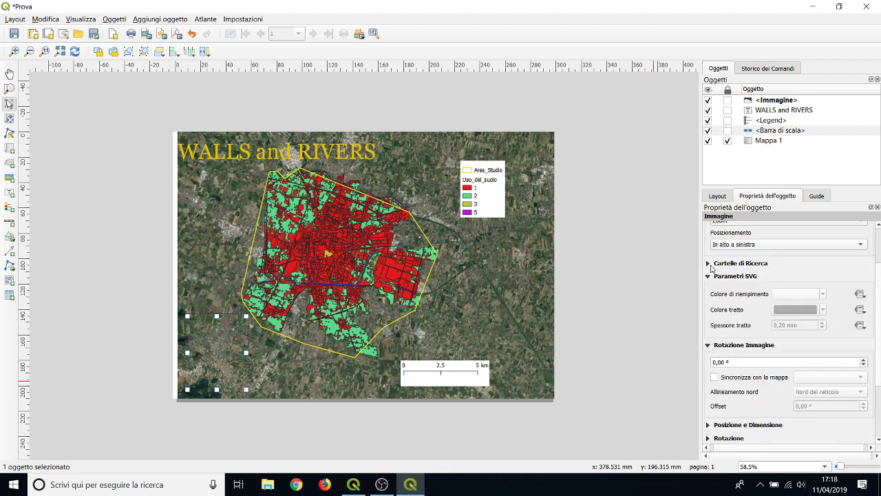
pyautogui.click(708, 264)
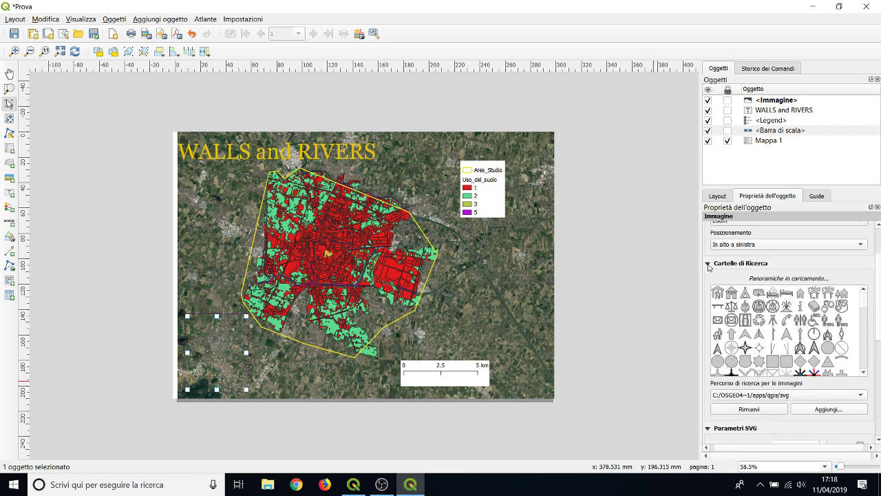
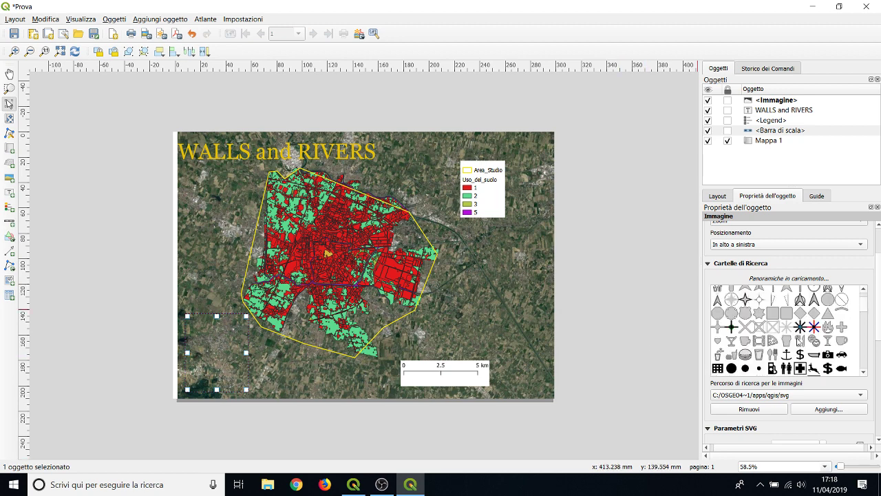
pyautogui.click(827, 334)
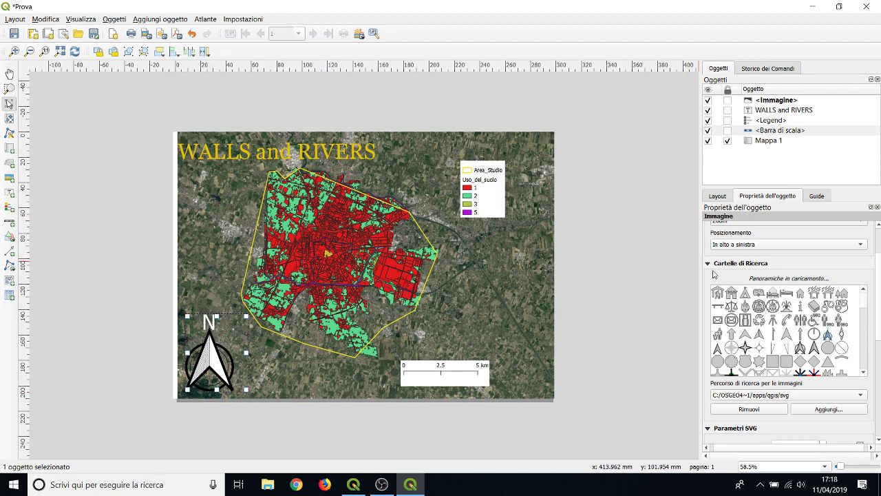
# Look through the available SVG previews and the north arrow's image source and SVG settings.
pyautogui.scroll(-5, 799, 351)
pyautogui.scroll(-10, 800, 351)
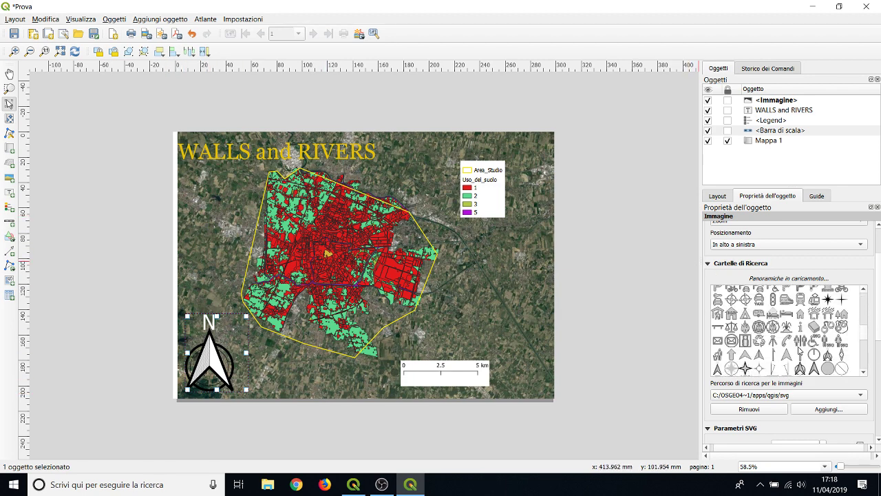
pyautogui.scroll(5, 823, 269)
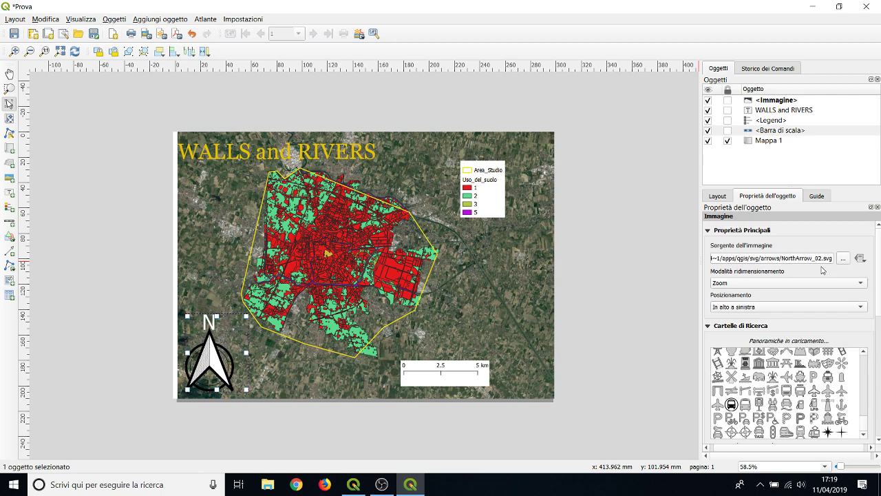
pyautogui.moveTo(864, 420); pyautogui.dragTo(863, 365)
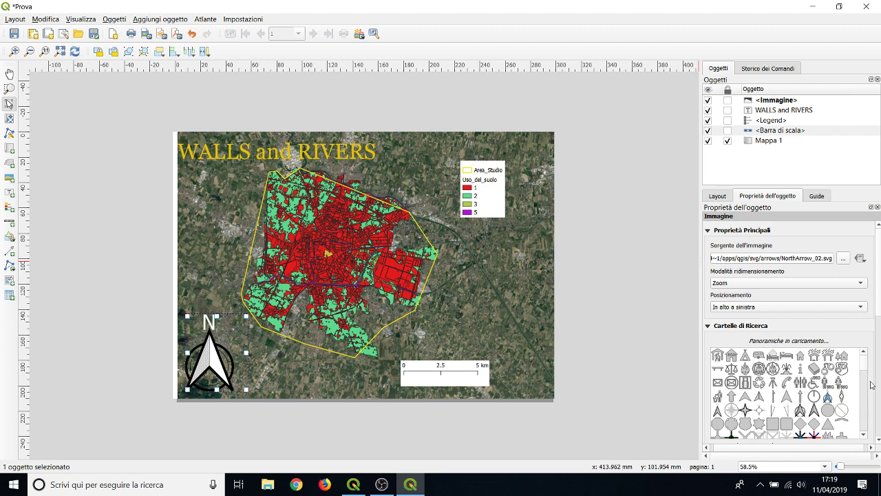
pyautogui.click(706, 327)
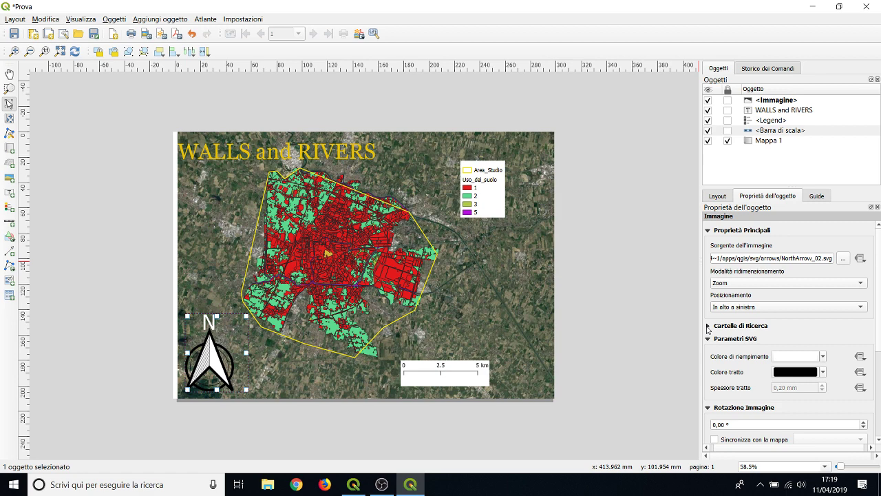
pyautogui.click(707, 327)
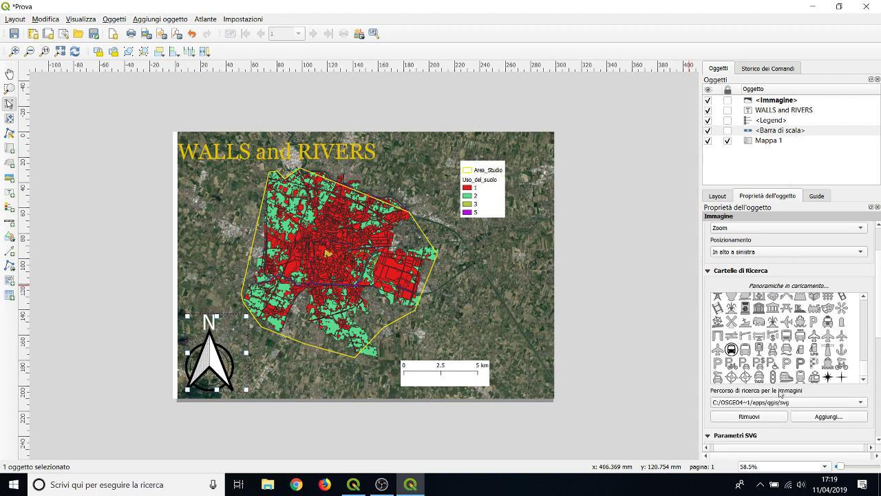
pyautogui.click(819, 418)
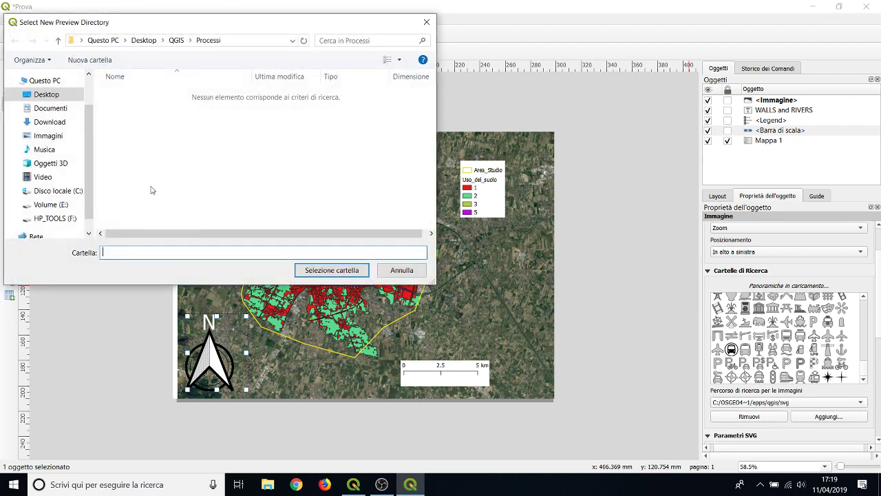
pyautogui.click(44, 92)
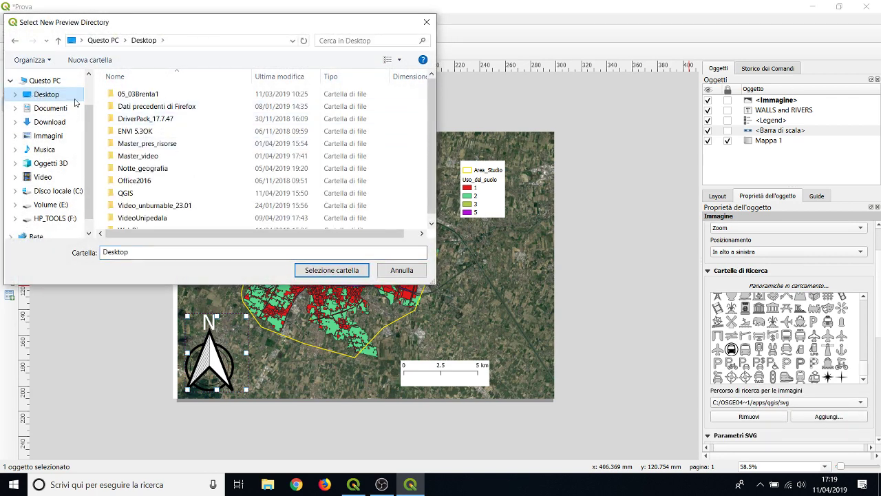
pyautogui.click(401, 270)
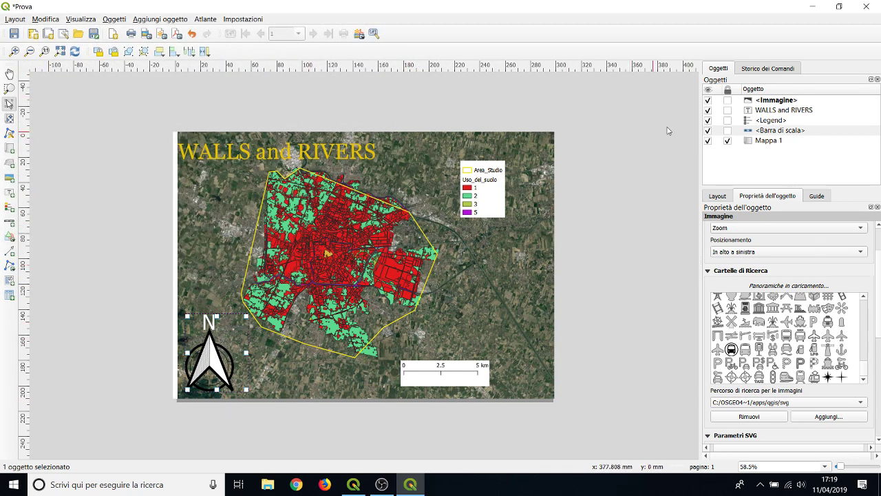
pyautogui.click(110, 293)
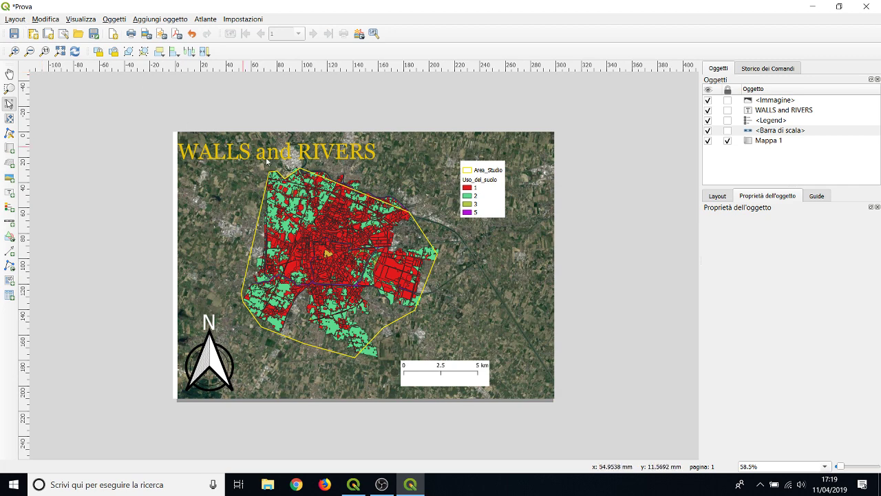
# Open the page properties and set the page to A4 with Verticale orientation.
pyautogui.rightClick(256, 181)
pyautogui.click(270, 210)
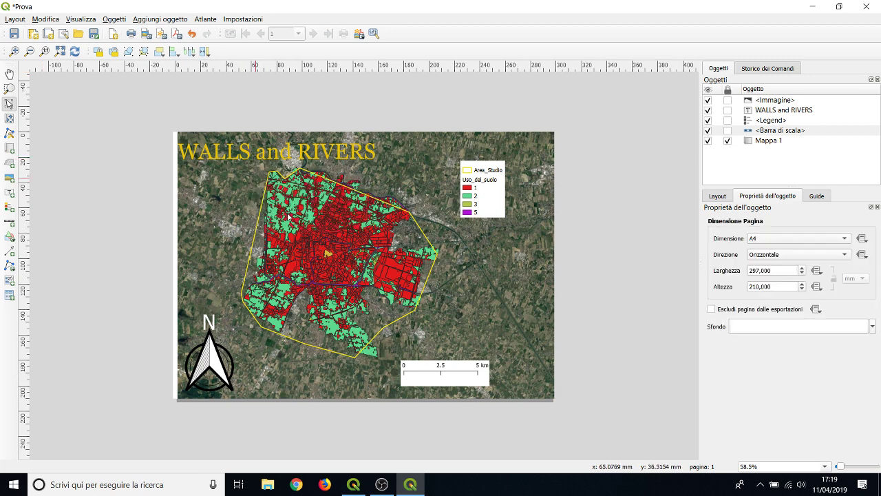
pyautogui.click(849, 238)
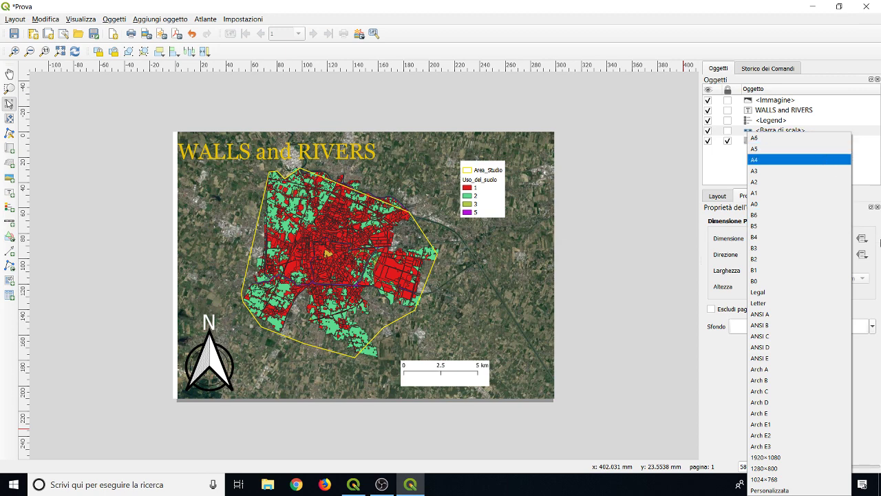
pyautogui.click(815, 160)
pyautogui.click(843, 255)
pyautogui.click(833, 244)
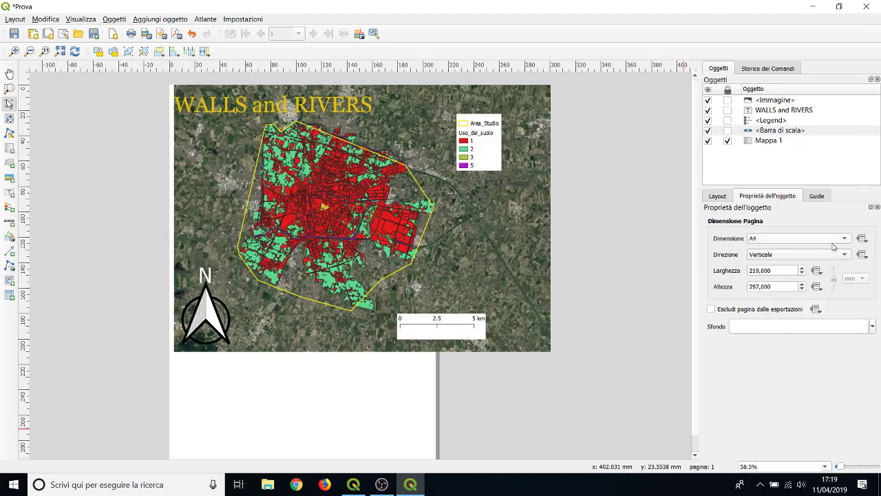
# Reopen the page properties and select the A4 page size again.
pyautogui.click(461, 257)
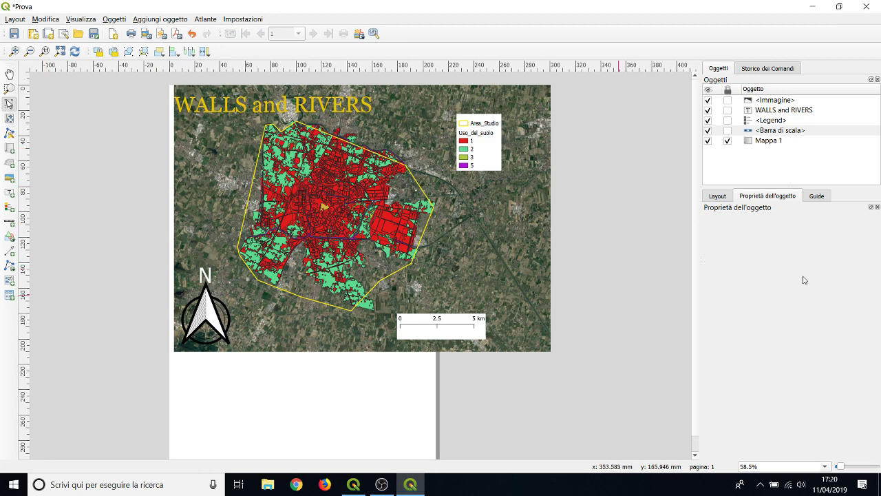
pyautogui.rightClick(347, 202)
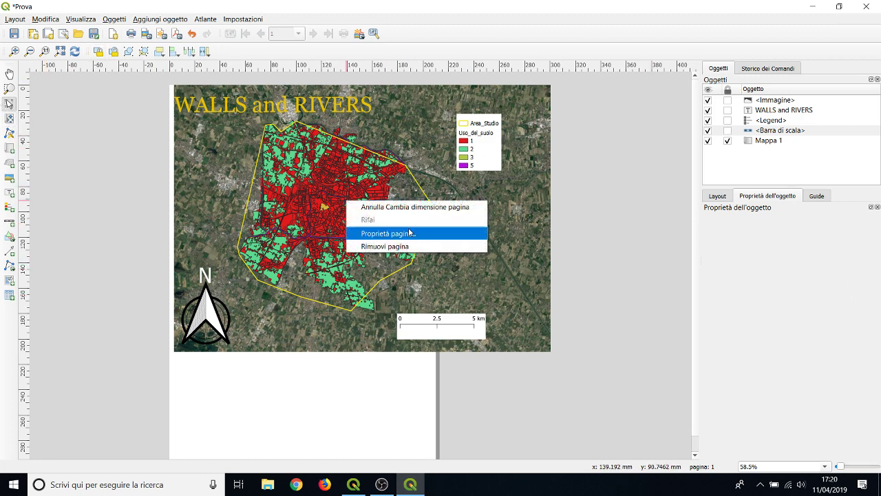
pyautogui.click(400, 234)
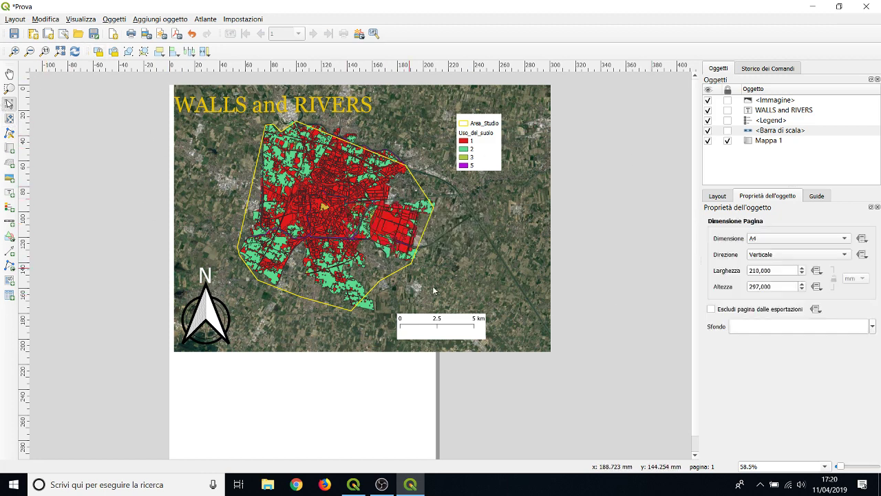
pyautogui.click(847, 238)
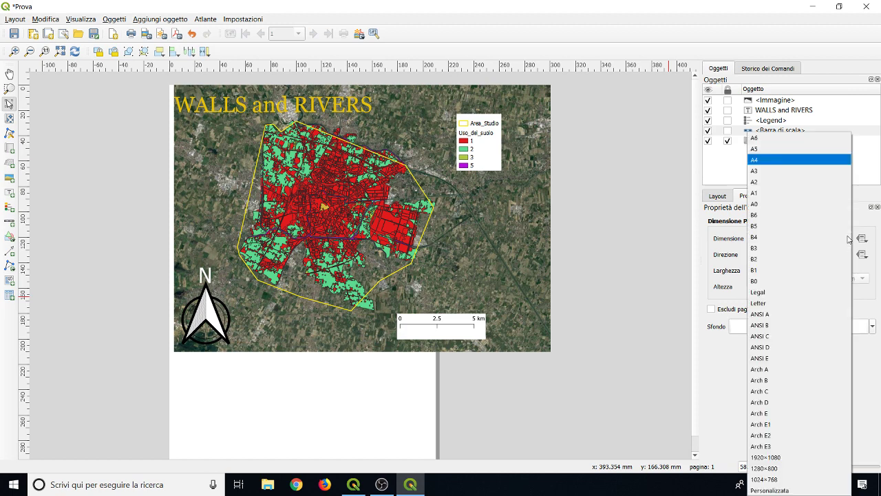
pyautogui.click(761, 159)
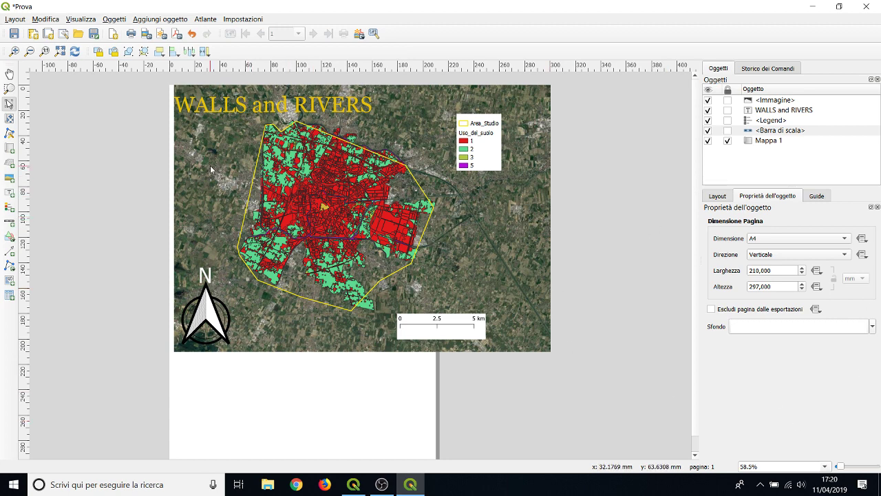
# Bring up the page properties once more and set the page orientation to Orizzontale.
pyautogui.rightClick(259, 313)
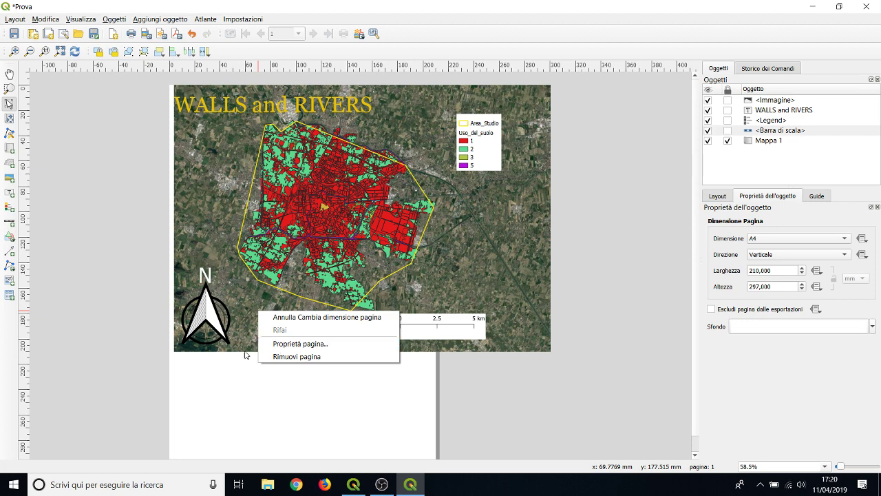
pyautogui.click(211, 367)
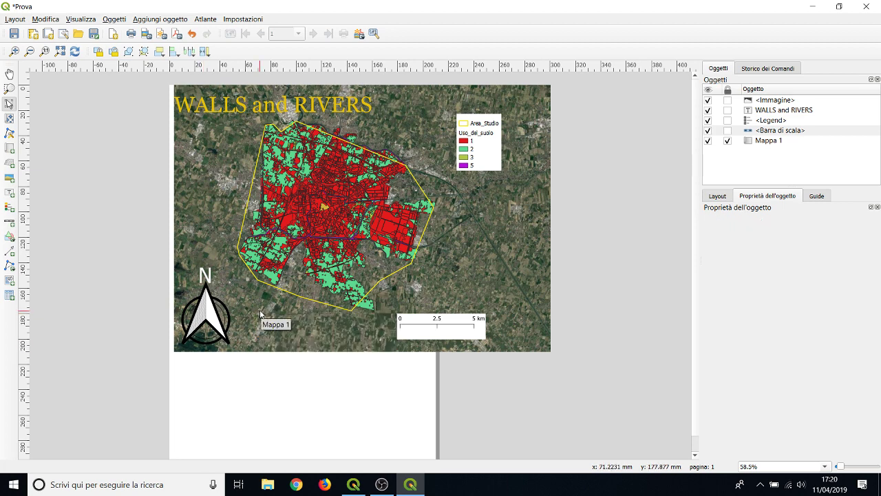
pyautogui.rightClick(320, 337)
pyautogui.click(360, 371)
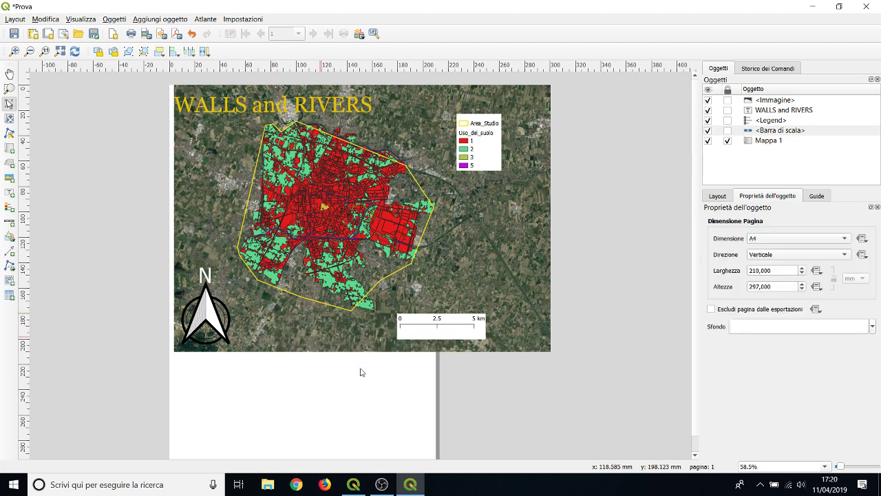
pyautogui.click(849, 256)
pyautogui.click(824, 268)
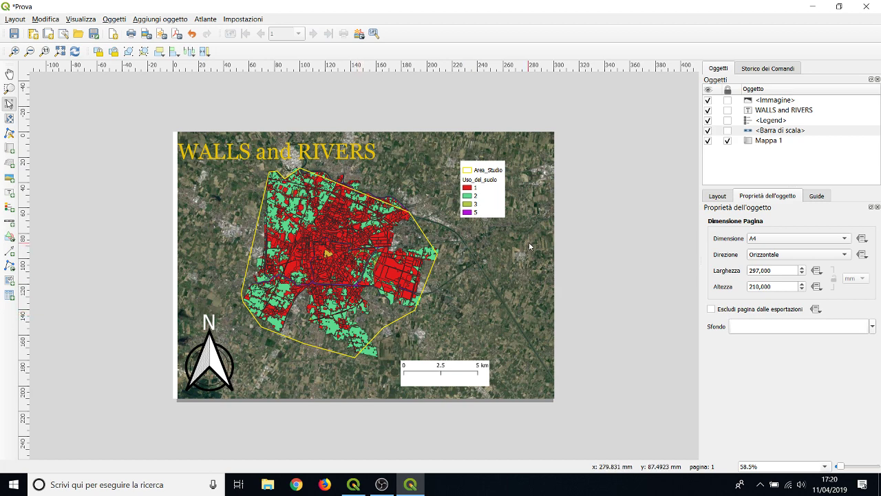
# Lock the scale bar, legend and WALLS and RIVERS title items, and unlock Mappa 1.
pyautogui.click(728, 130)
pyautogui.click(727, 120)
pyautogui.click(728, 110)
pyautogui.click(727, 140)
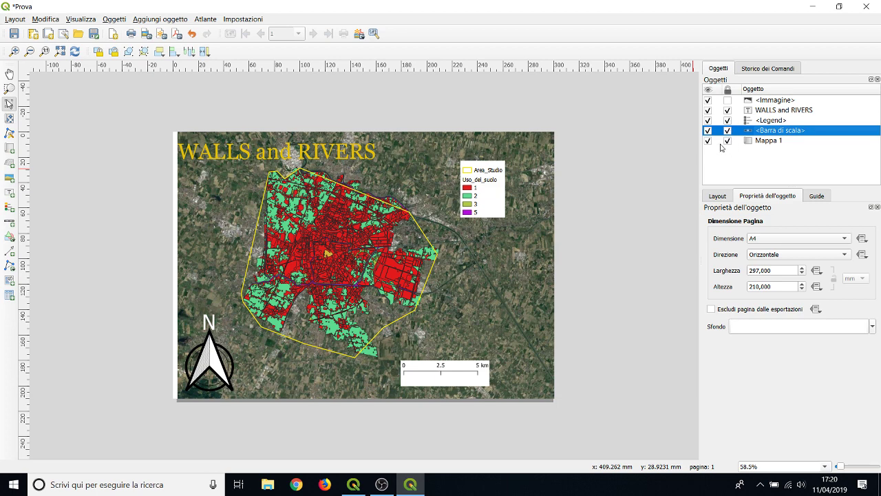
pyautogui.click(728, 141)
# Select Mappa 1 and enable its Blocca layer and Blocca stili per i layer options.
pyautogui.click(749, 141)
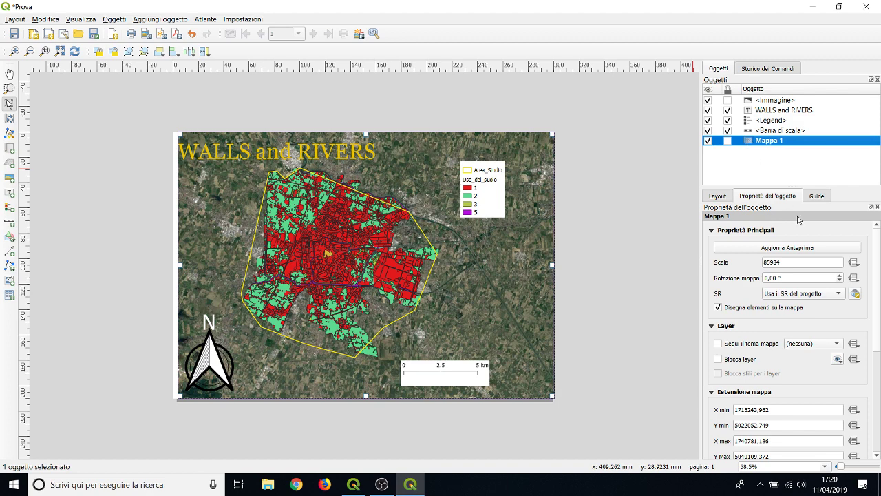
pyautogui.click(719, 359)
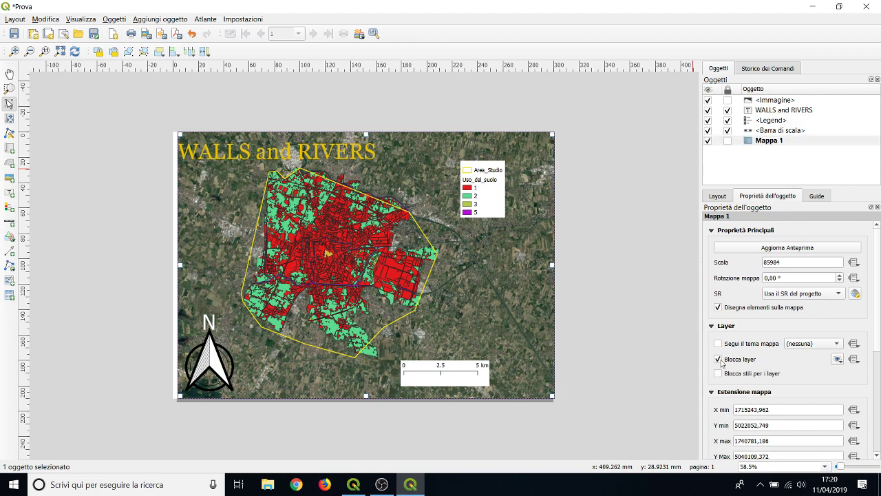
pyautogui.click(718, 373)
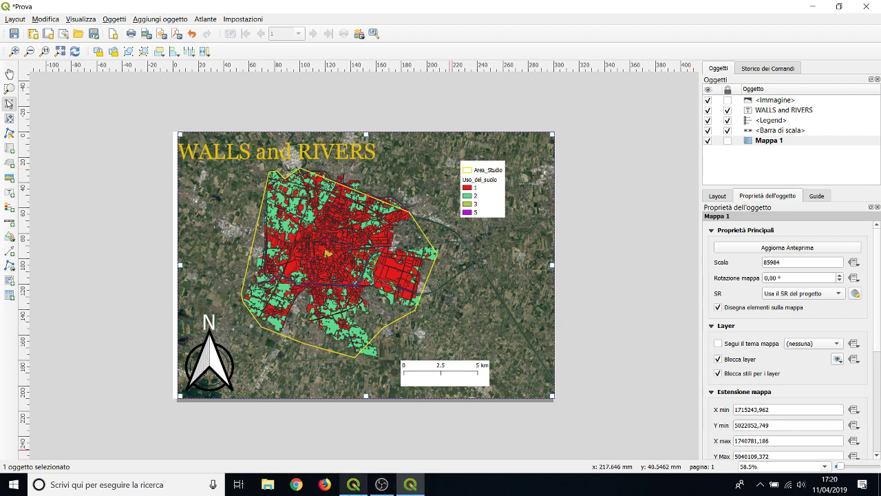
# Switch to the main QGIS project window, hide the Google Satellite layer, and return to the Prova layout.
pyautogui.click(353, 484)
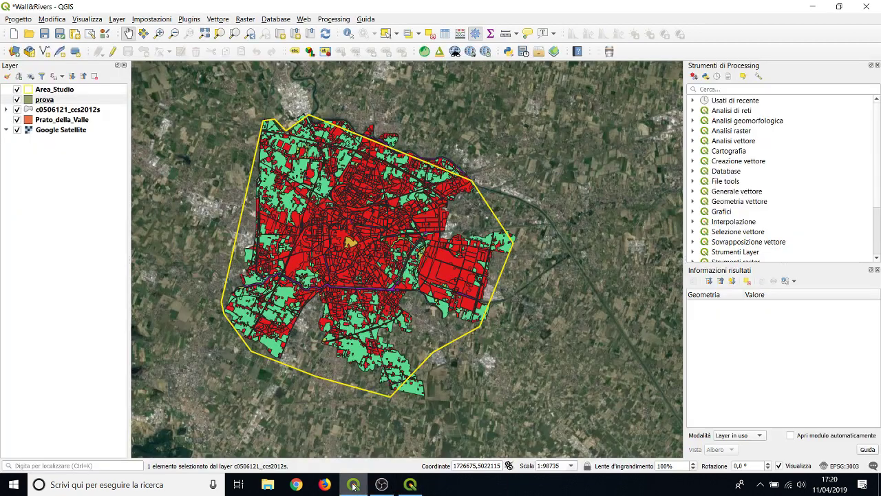
pyautogui.click(16, 129)
pyautogui.click(411, 484)
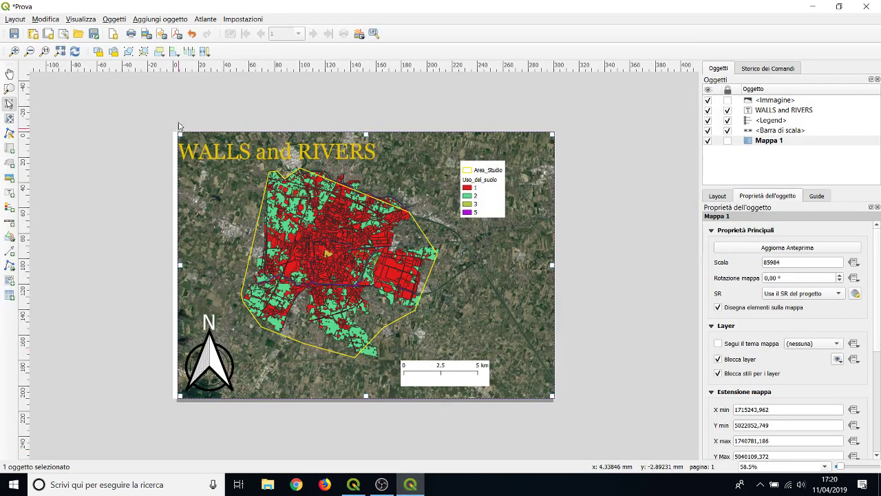
# Refresh the layout and turn off the layer and style locks of Mappa 1 so it follows the project's layers.
pyautogui.click(76, 54)
pyautogui.click(717, 374)
pyautogui.click(717, 358)
pyautogui.click(717, 358)
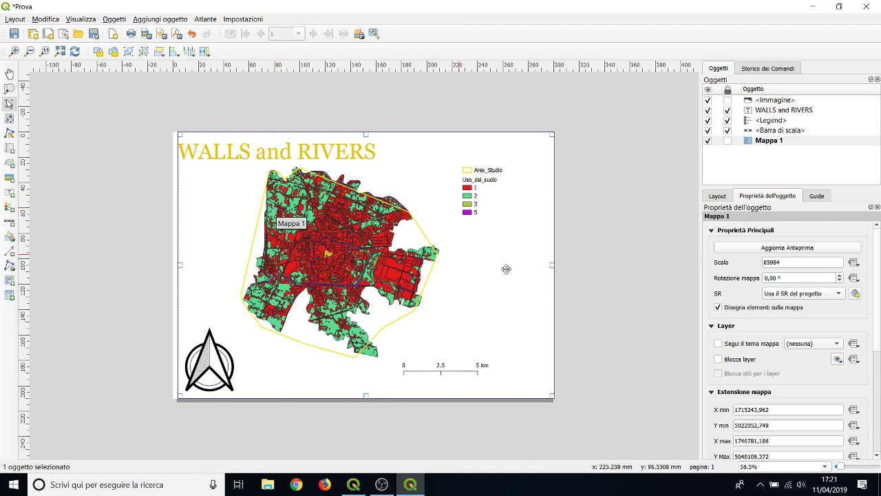
# Toggle the layer and style locks of Mappa 1, leaving both Blocca layer and Blocca stili per i layer enabled.
pyautogui.click(717, 358)
pyautogui.click(718, 374)
pyautogui.click(719, 376)
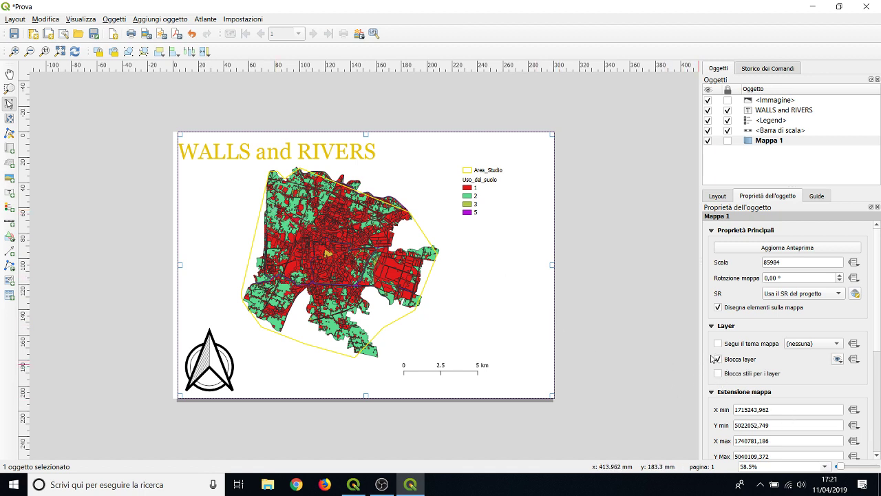
pyautogui.click(716, 359)
pyautogui.click(718, 359)
pyautogui.click(717, 376)
pyautogui.click(717, 359)
pyautogui.click(718, 359)
pyautogui.click(718, 374)
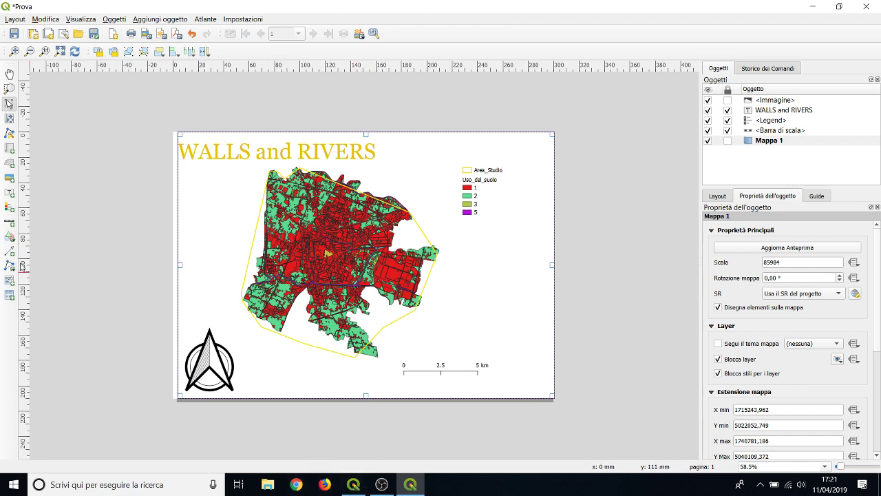
pyautogui.click(9, 223)
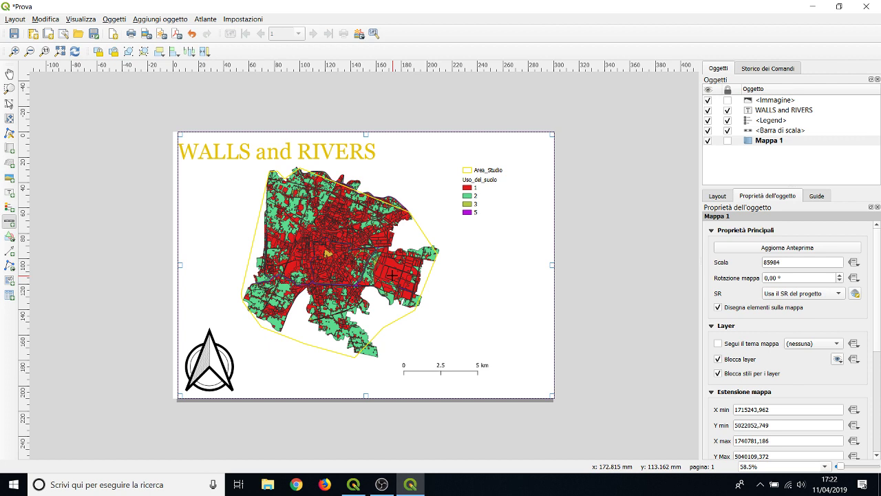
pyautogui.click(9, 118)
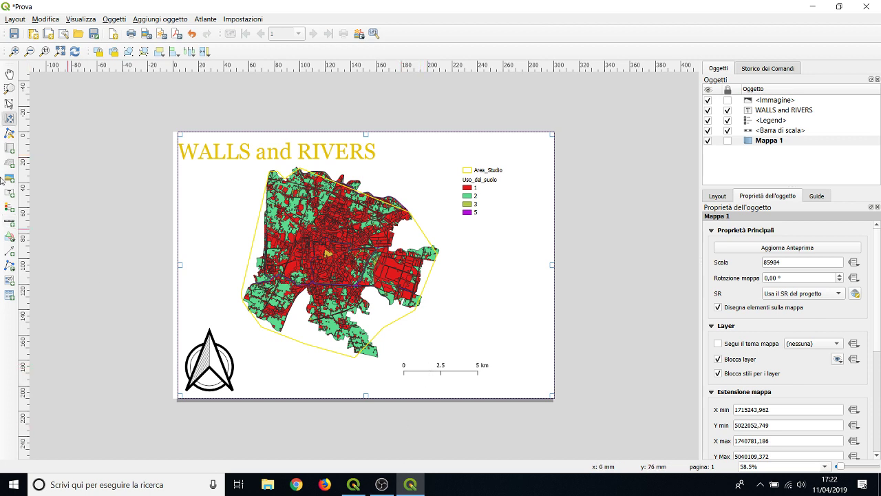
pyautogui.press('v')
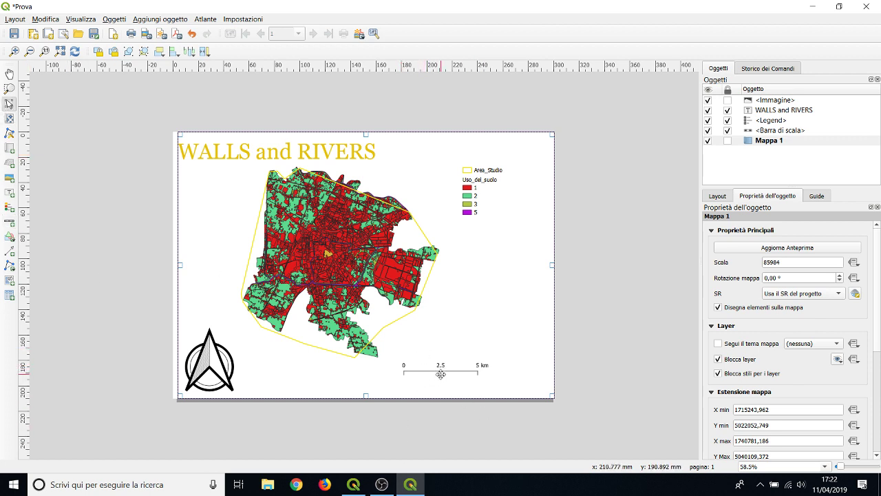
# Unlock the scale bar, legend and WALLS and RIVERS title items in the layout.
pyautogui.click(728, 130)
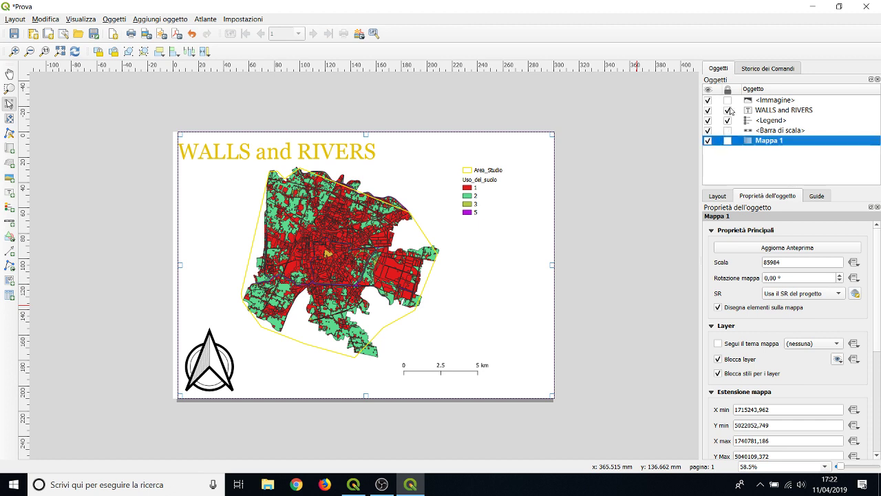
pyautogui.click(728, 120)
pyautogui.click(728, 110)
# Move the scale bar up and towards the page's right edge, so it sits below the legend.
pyautogui.click(452, 370)
pyautogui.moveTo(454, 372); pyautogui.dragTo(486, 347)
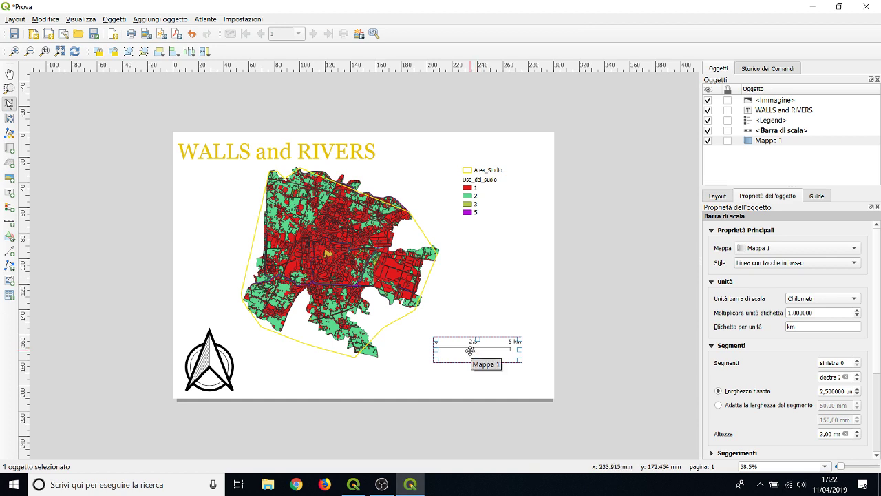
pyautogui.moveTo(467, 344); pyautogui.dragTo(469, 335)
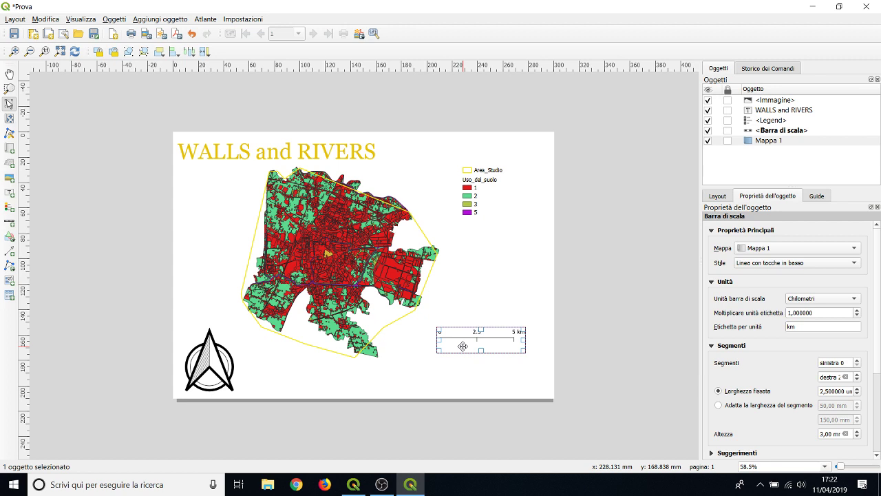
# Review the general layout settings and the item properties of Mappa 1 and the scale bar, and finish with nothing selected.
pyautogui.click(716, 196)
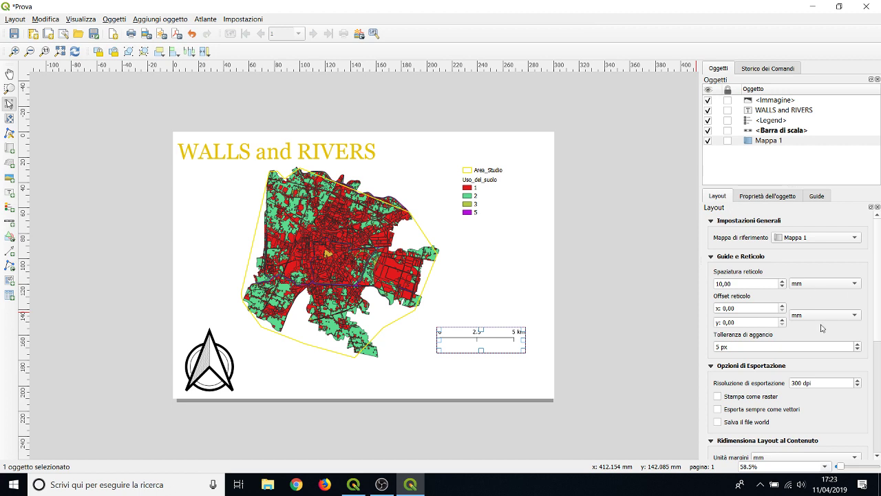
pyautogui.click(768, 197)
pyautogui.click(724, 197)
pyautogui.click(777, 130)
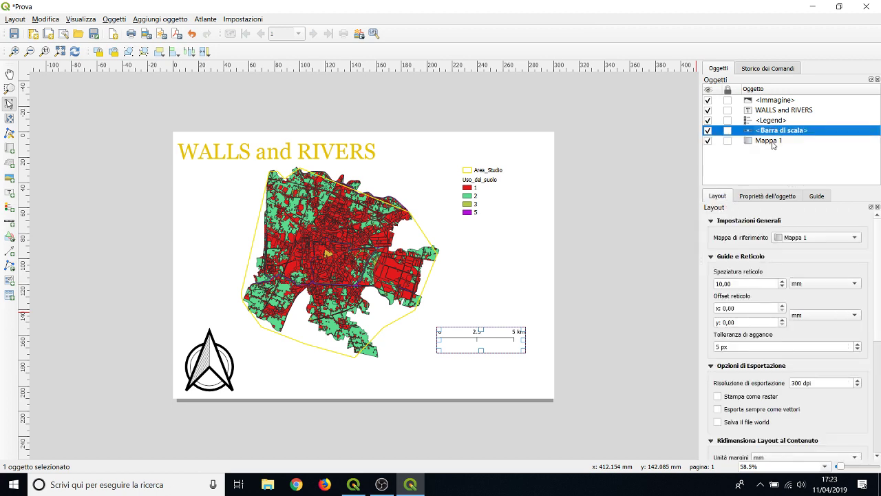
pyautogui.click(772, 141)
pyautogui.click(764, 198)
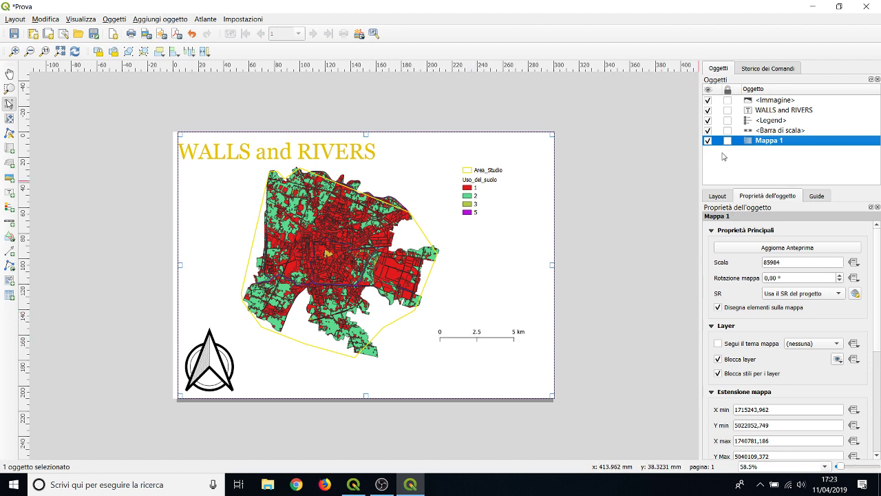
pyautogui.click(758, 130)
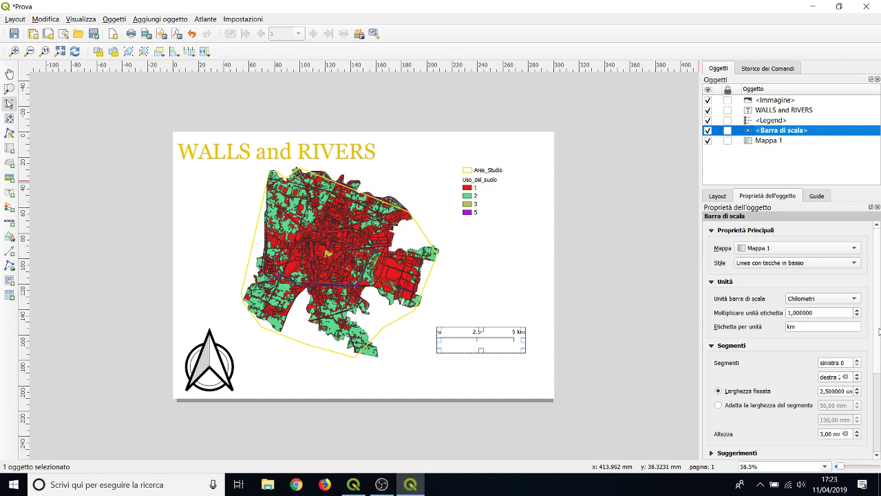
pyautogui.scroll(-5, 874, 370)
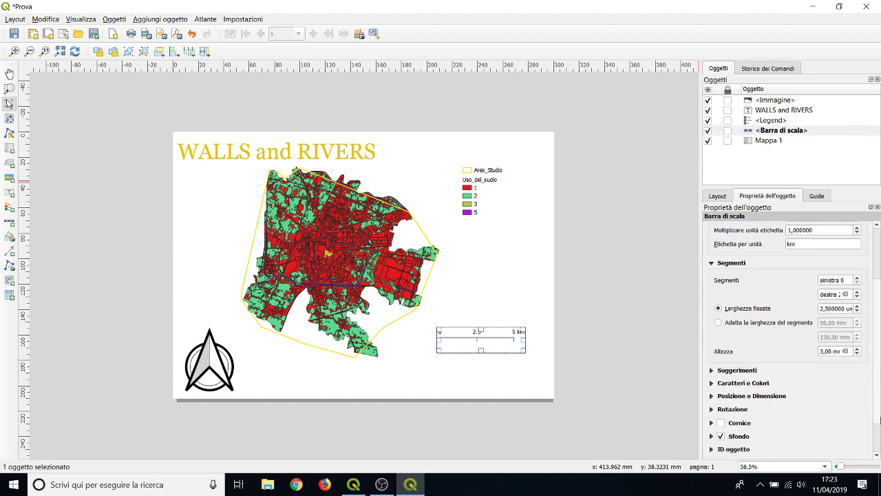
pyautogui.scroll(5, 867, 368)
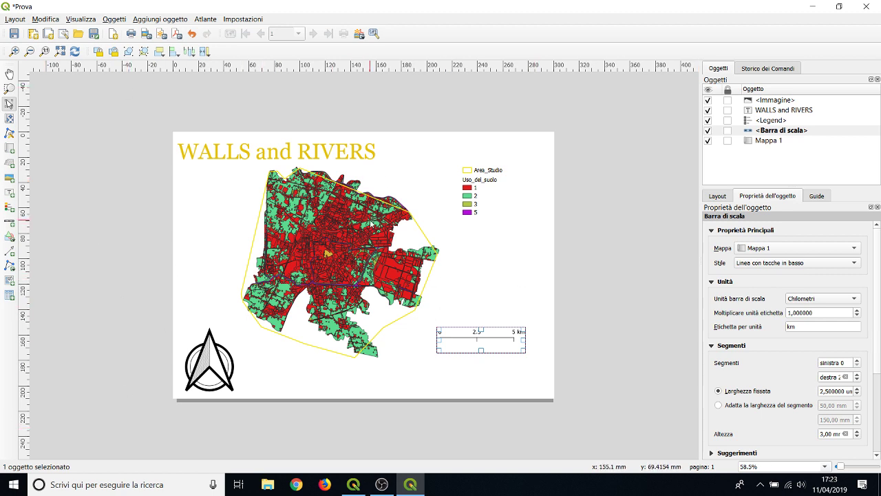
pyautogui.click(499, 302)
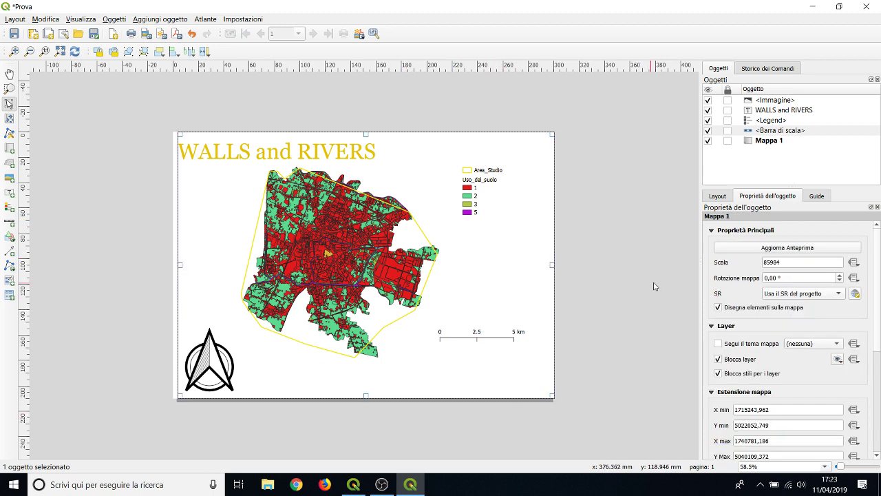
pyautogui.click(599, 295)
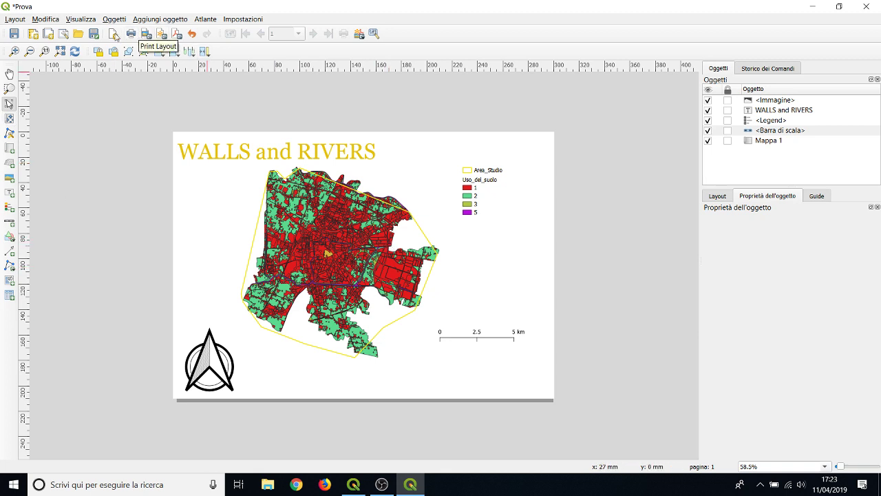
# Start exporting the layout to PDF as Prova.pdf in the Output folder of the QGIS folder on the Desktop.
pyautogui.click(177, 35)
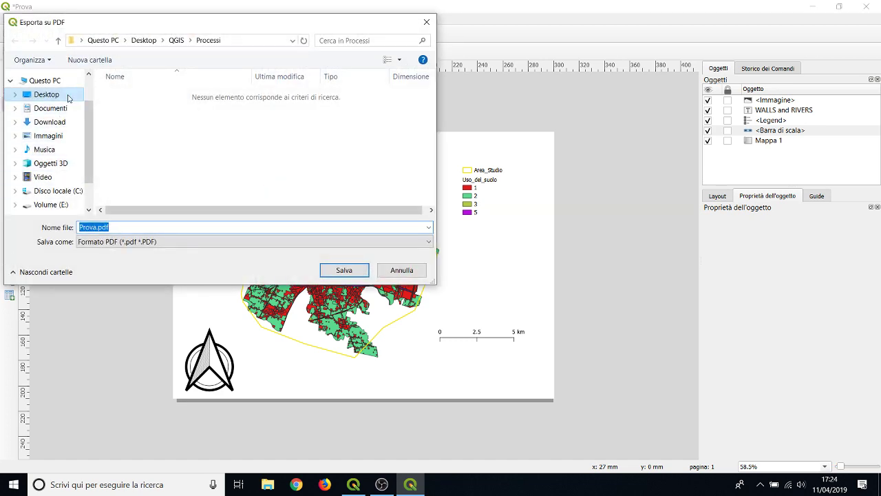
pyautogui.click(47, 94)
pyautogui.scroll(-1, 170, 146)
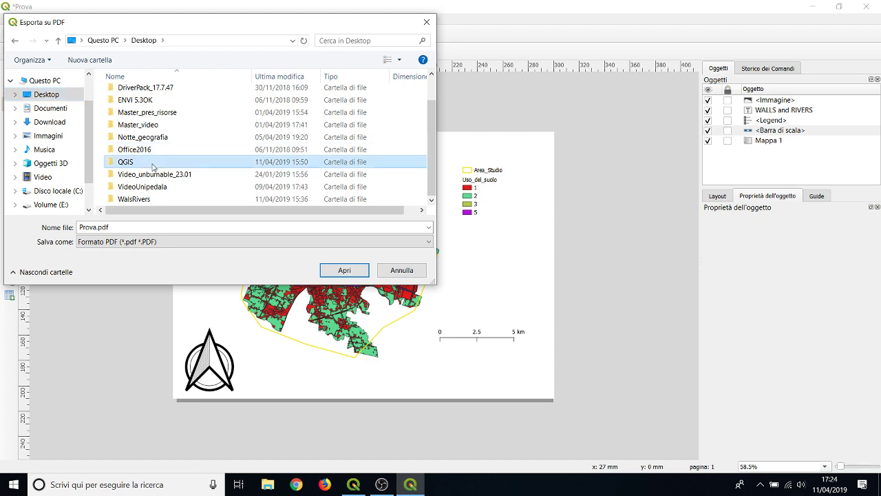
pyautogui.doubleClick(131, 162)
pyautogui.doubleClick(145, 103)
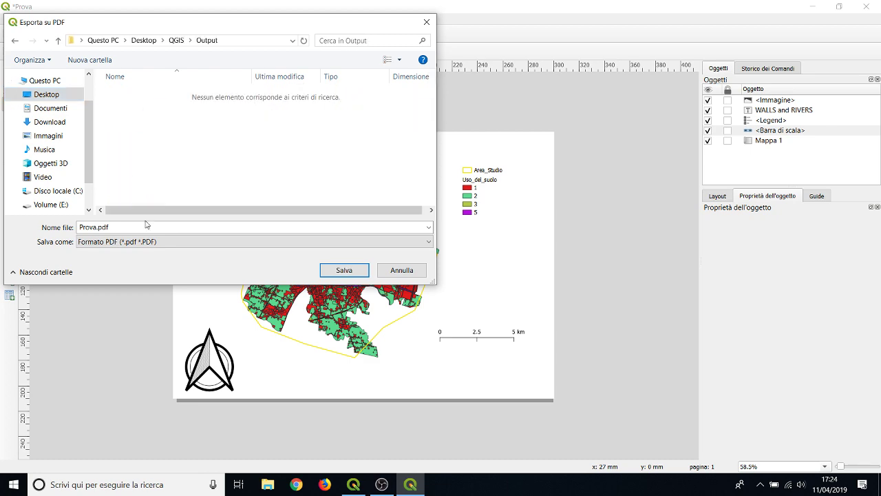
pyautogui.click(357, 271)
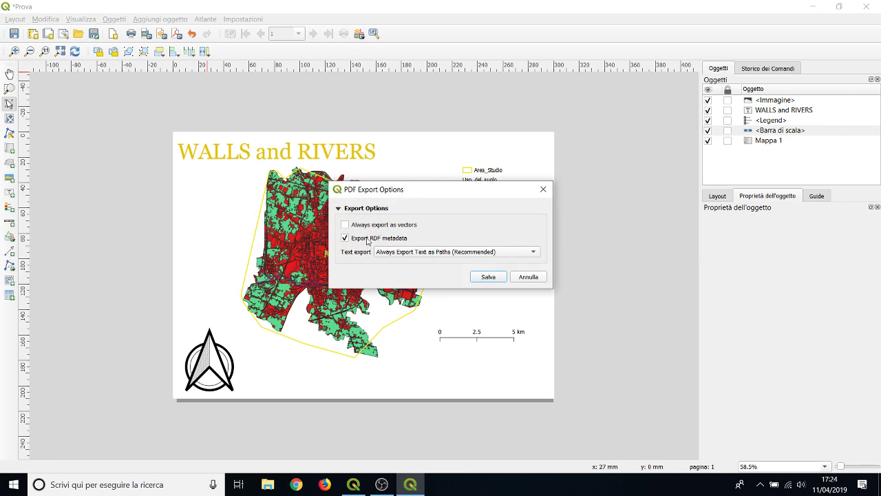
# Keep text export as Always Export Text as Paths (Recommended) with RDF metadata included, and save the PDF.
pyautogui.click(423, 254)
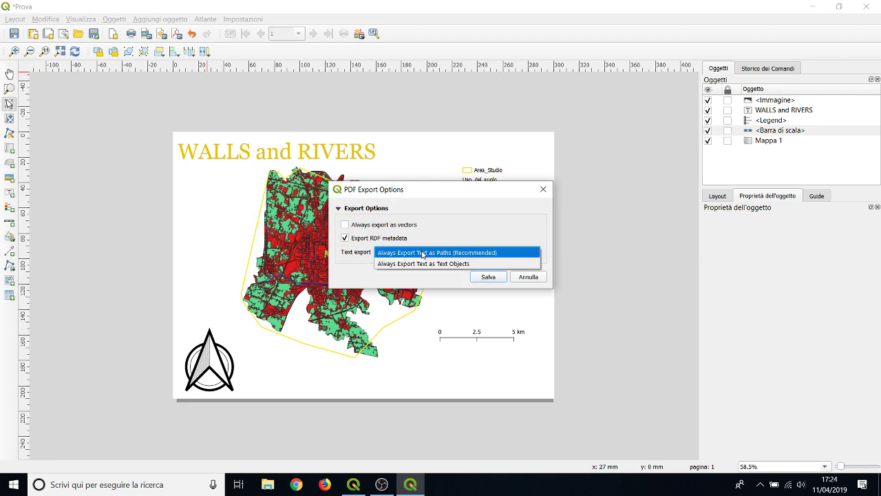
pyautogui.click(423, 252)
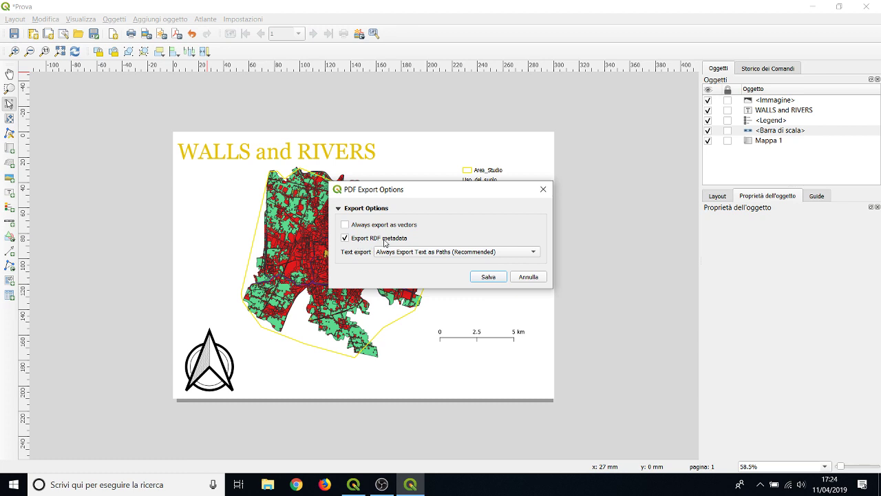
pyautogui.click(404, 252)
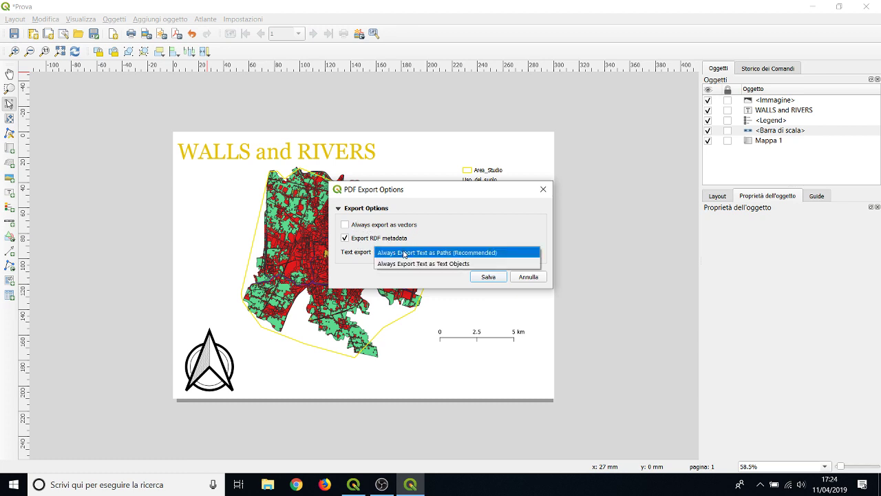
pyautogui.click(486, 251)
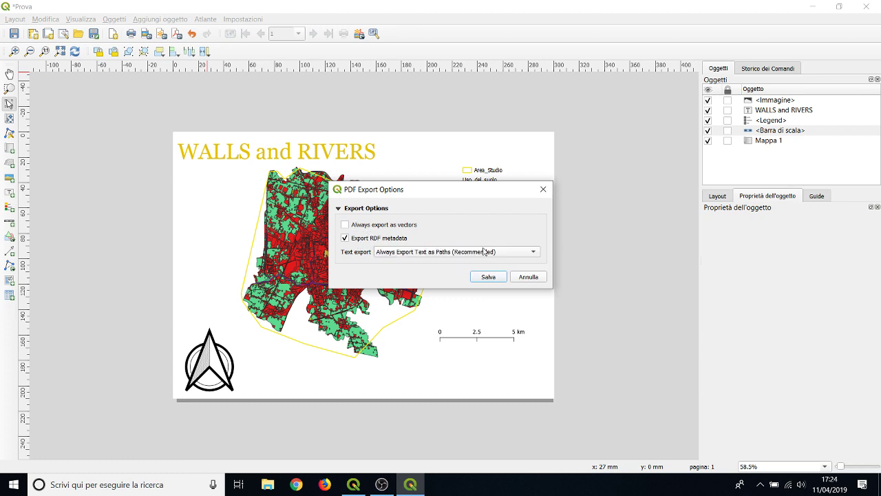
pyautogui.click(490, 276)
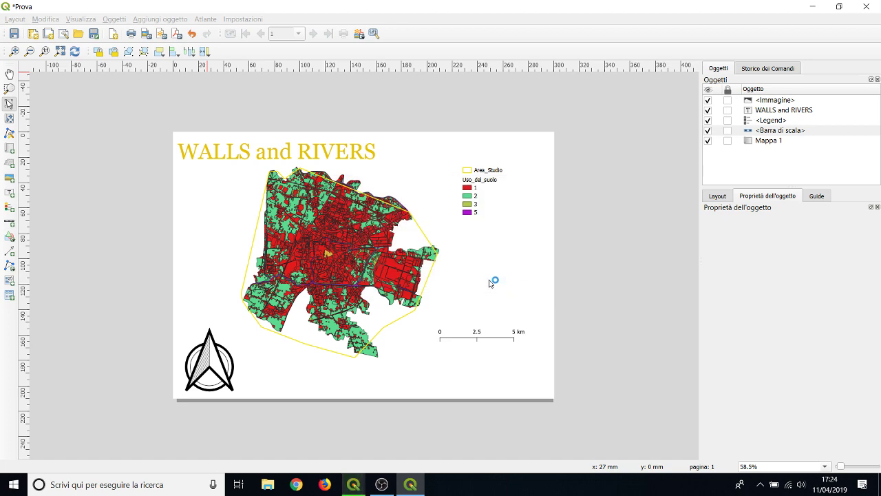
# Open Prova.pdf from the Output folder of the QGIS folder on the Desktop, check the exported page, and close the PDF and folder.
pyautogui.click(267, 484)
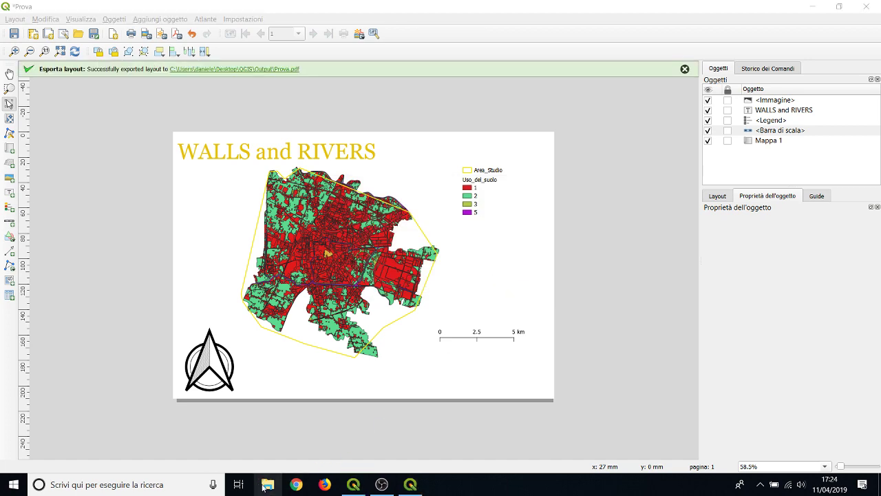
pyautogui.rightClick(268, 484)
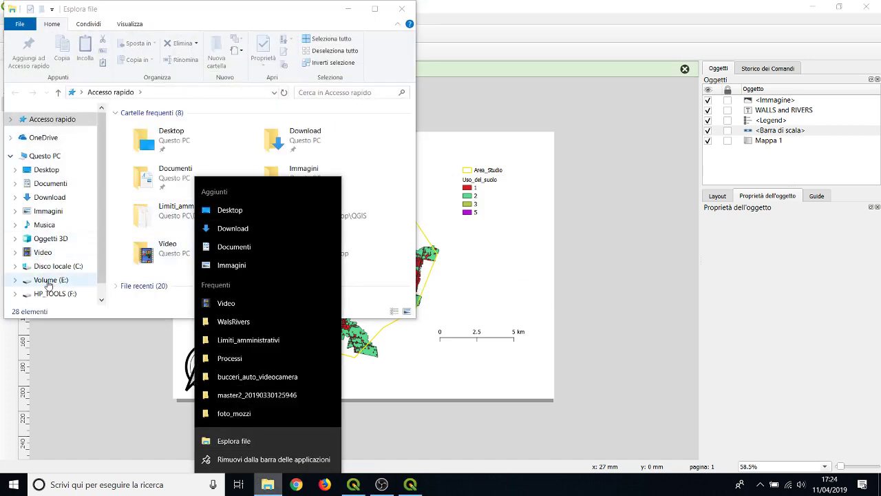
pyautogui.click(43, 197)
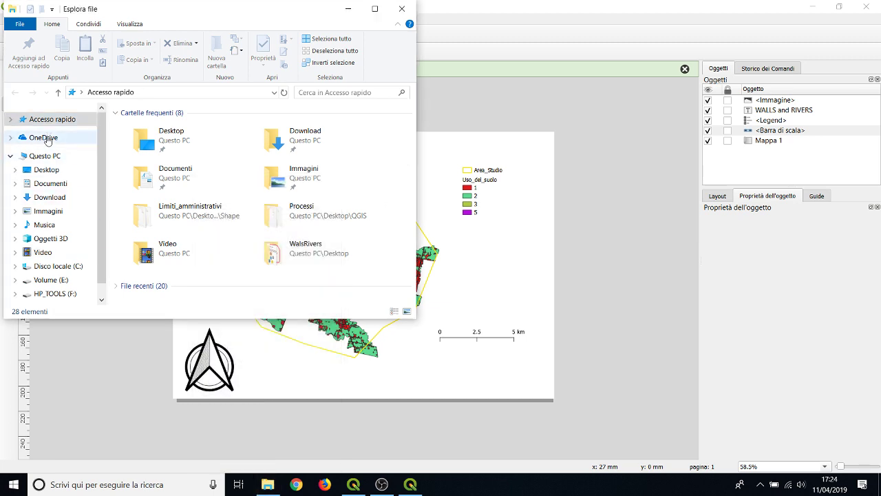
pyautogui.click(181, 173)
pyautogui.doubleClick(177, 145)
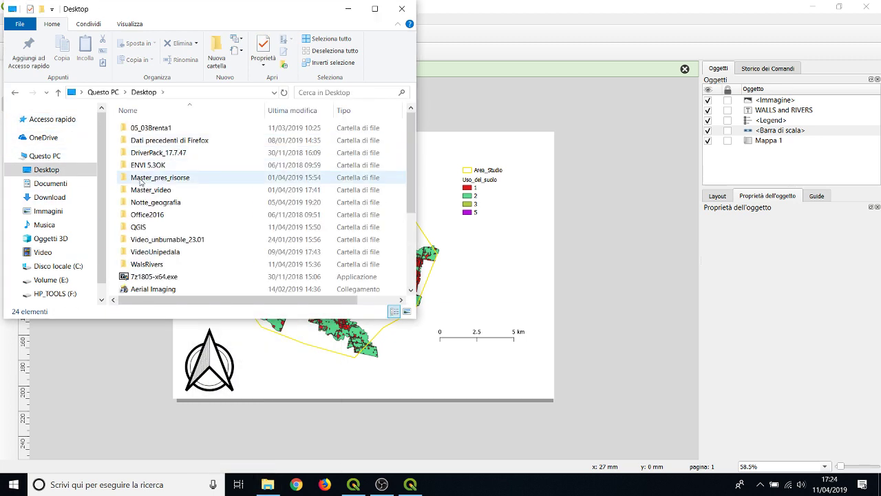
pyautogui.doubleClick(148, 227)
pyautogui.doubleClick(157, 142)
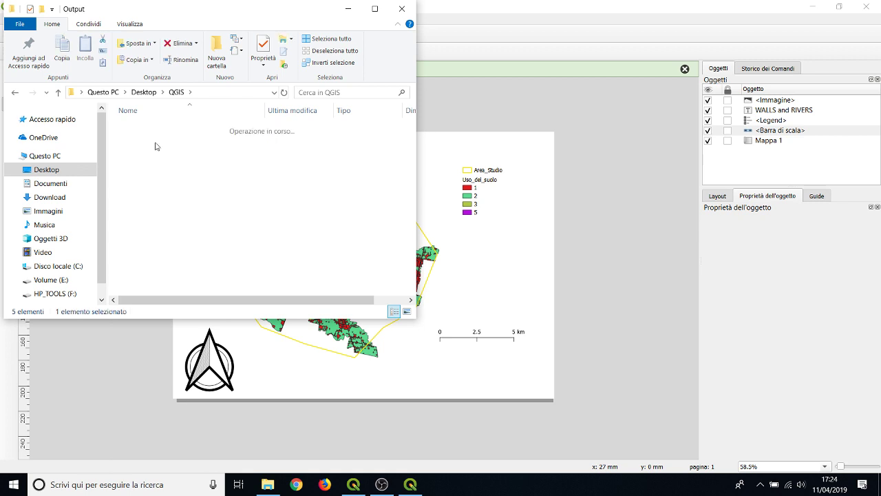
pyautogui.doubleClick(155, 133)
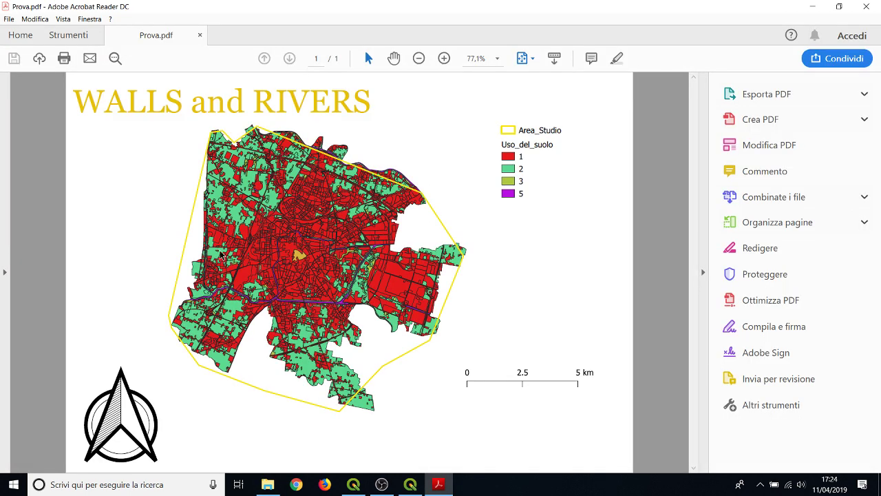
pyautogui.click(866, 6)
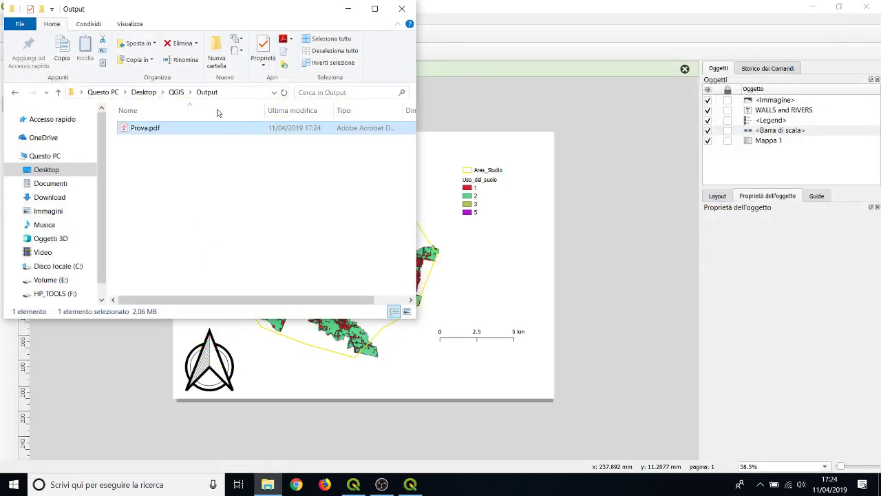
pyautogui.click(402, 8)
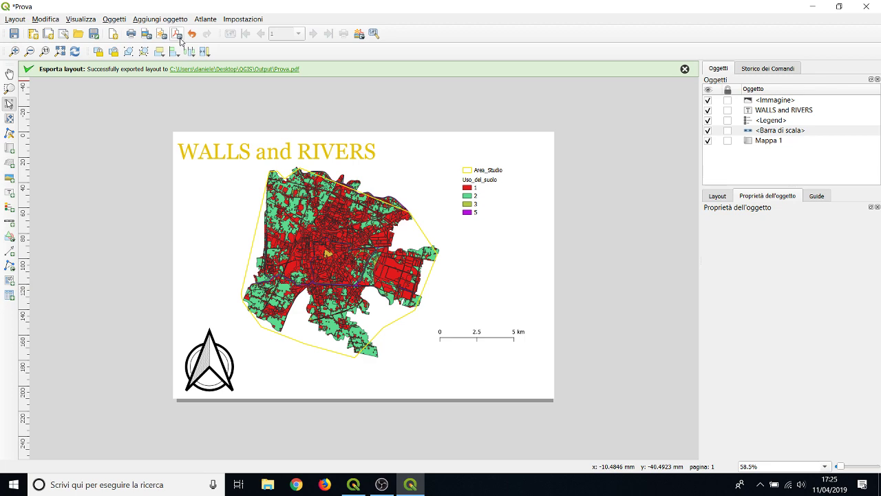
# Export the layout again as Prova_02.pdf in the Output folder, with RDF metadata and Always Export Text as Paths (Recommended).
pyautogui.click(180, 39)
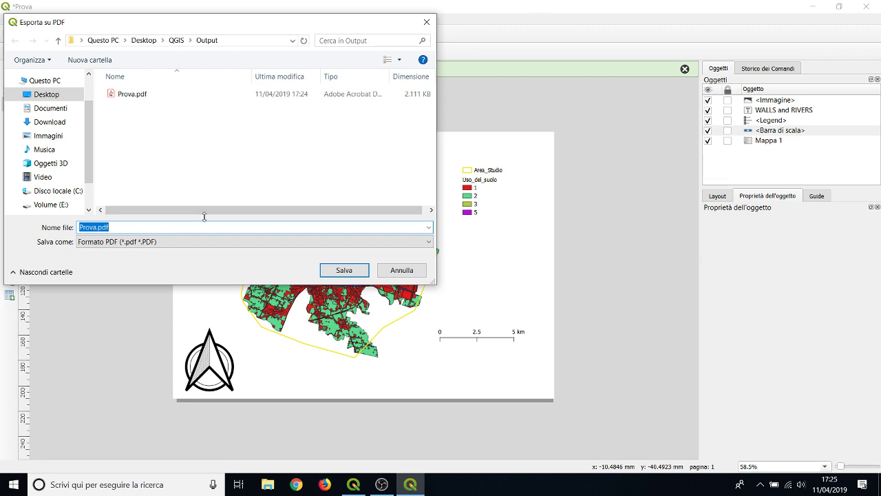
pyautogui.click(97, 227)
pyautogui.write('_02')
pyautogui.press('Return')
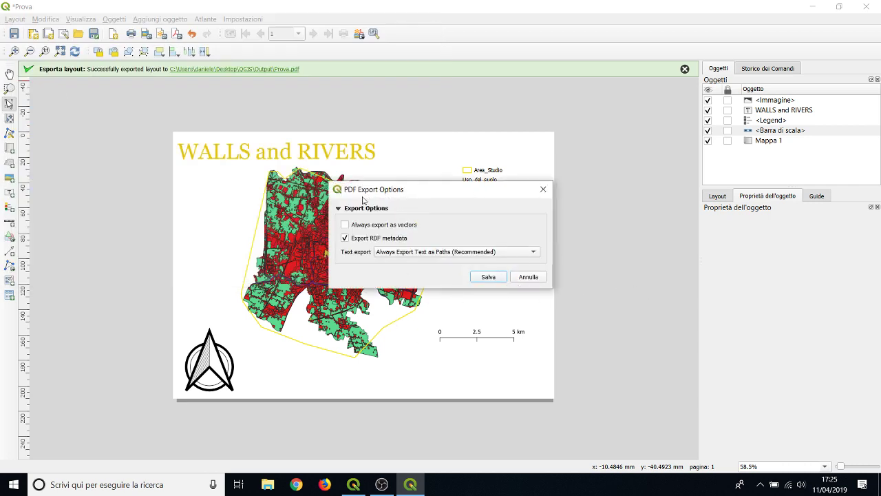
pyautogui.click(338, 209)
pyautogui.click(338, 209)
pyautogui.click(477, 278)
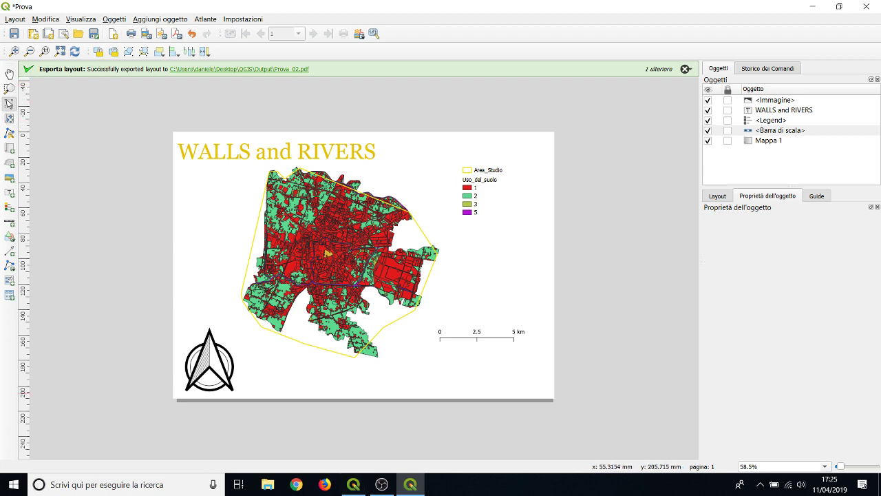
# Go to the desktop, open Prova_02.pdf from the QGIS Output folder to check the exported page, and close the PDF.
pyautogui.click(815, 6)
pyautogui.click(815, 6)
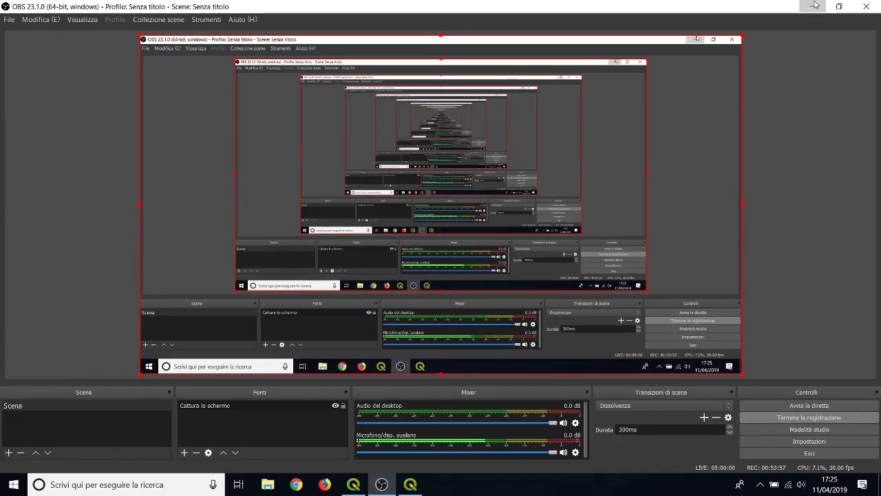
pyautogui.click(815, 5)
pyautogui.doubleClick(195, 77)
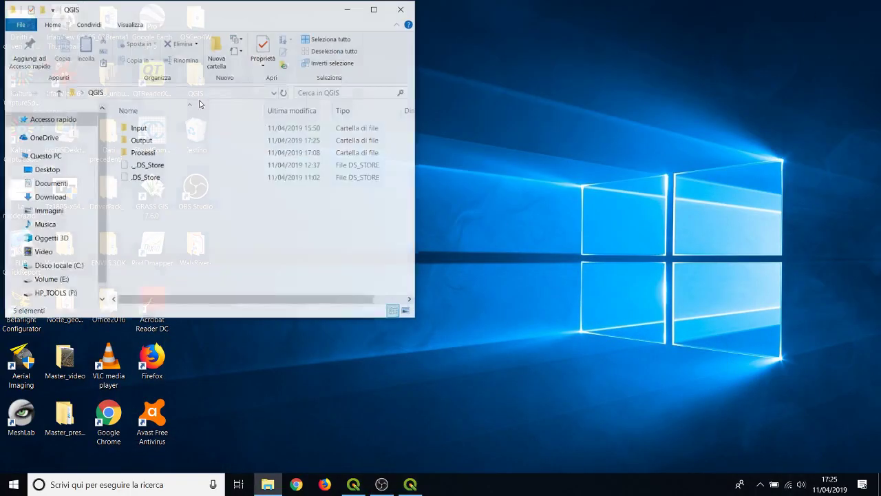
pyautogui.click(166, 143)
pyautogui.doubleClick(166, 142)
pyautogui.doubleClick(165, 142)
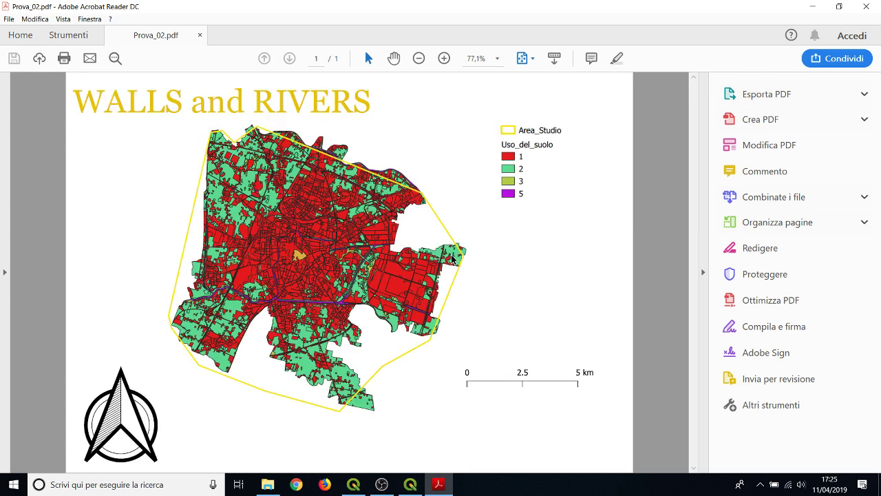
pyautogui.click(867, 6)
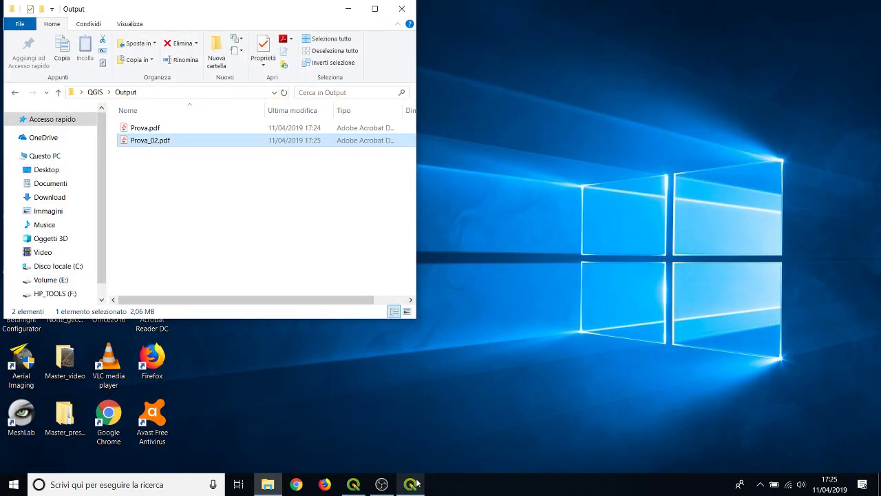
# Return to the Prova layout and shift Mappa 1 slightly towards the page's upper left, leaving nothing selected.
pyautogui.click(415, 483)
pyautogui.click(684, 70)
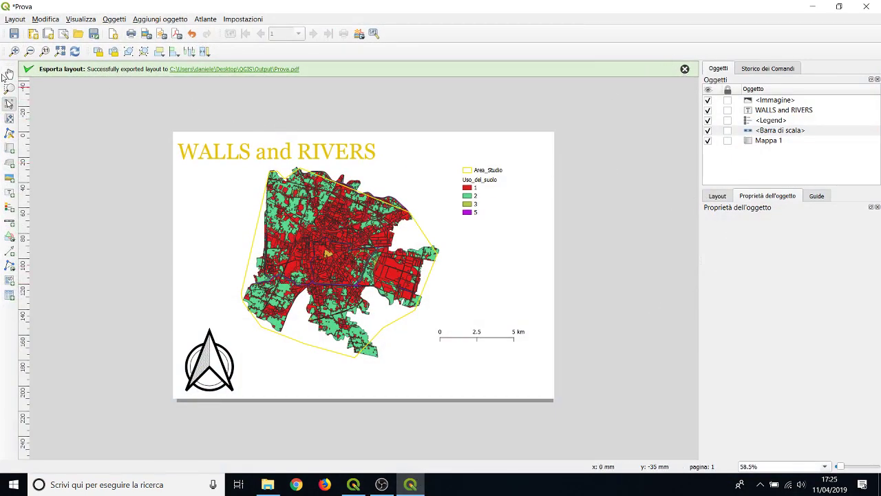
pyautogui.click(378, 306)
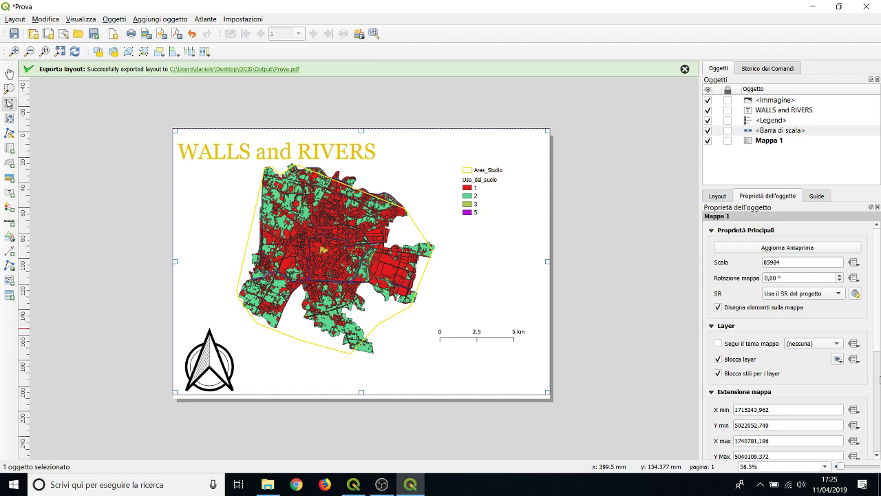
pyautogui.click(432, 399)
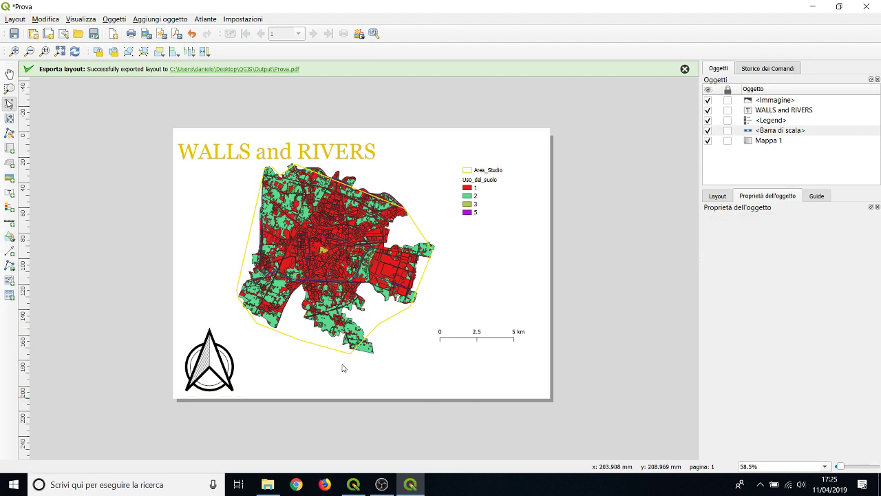
# Select Mappa 1 and examine its item properties and the general layout settings, including the export resolution.
pyautogui.click(771, 120)
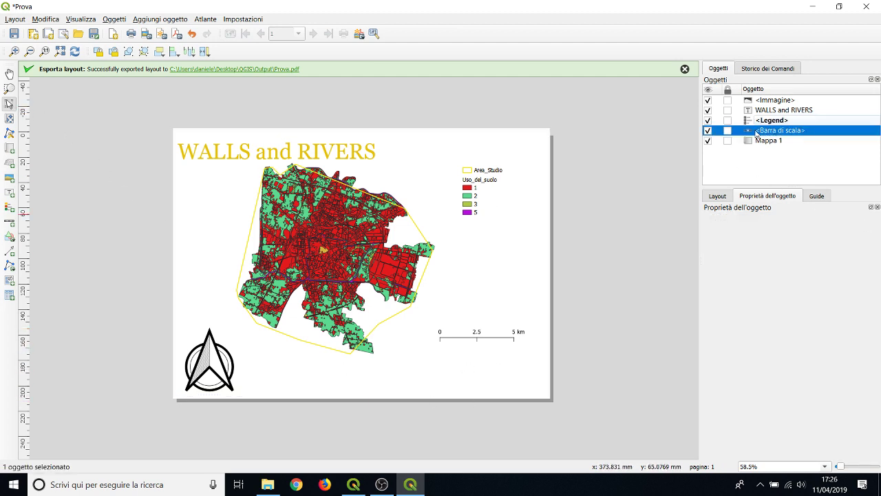
pyautogui.click(758, 142)
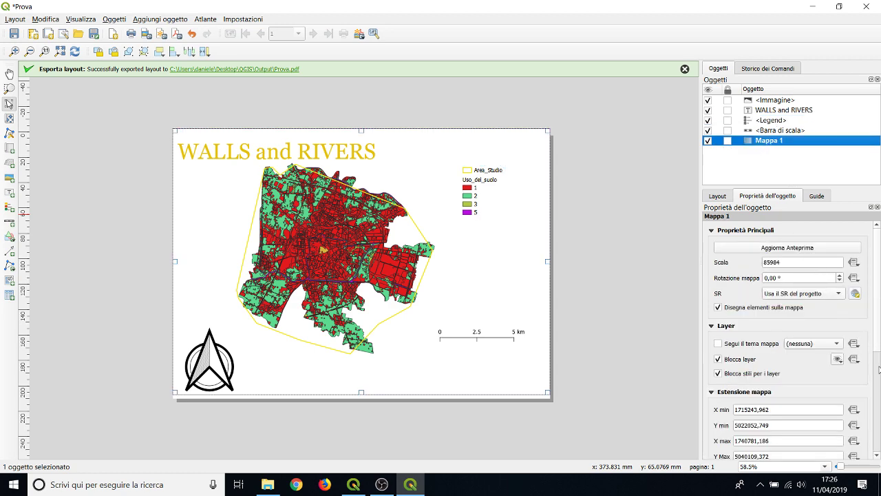
pyautogui.scroll(-5, 879, 370)
pyautogui.scroll(5, 878, 346)
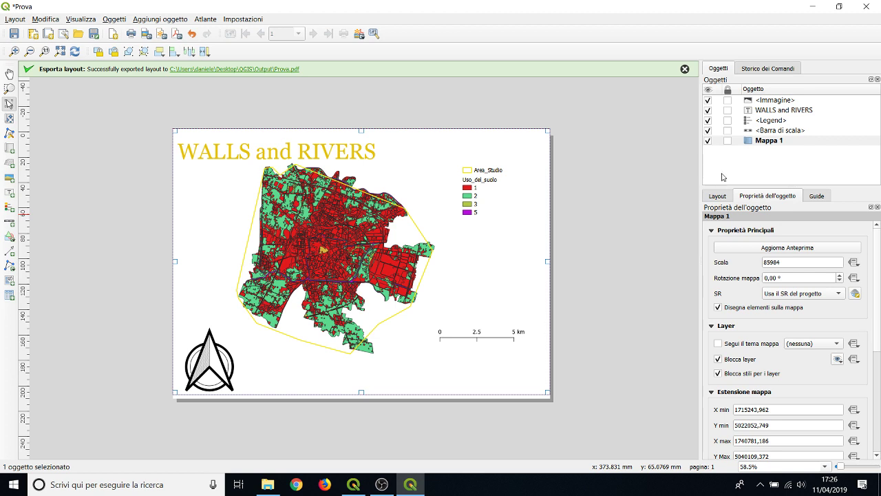
pyautogui.click(718, 196)
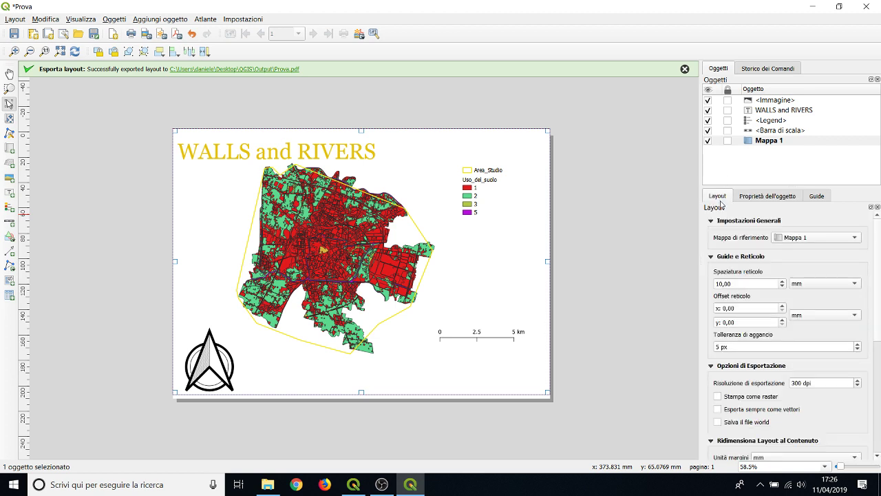
pyautogui.click(763, 198)
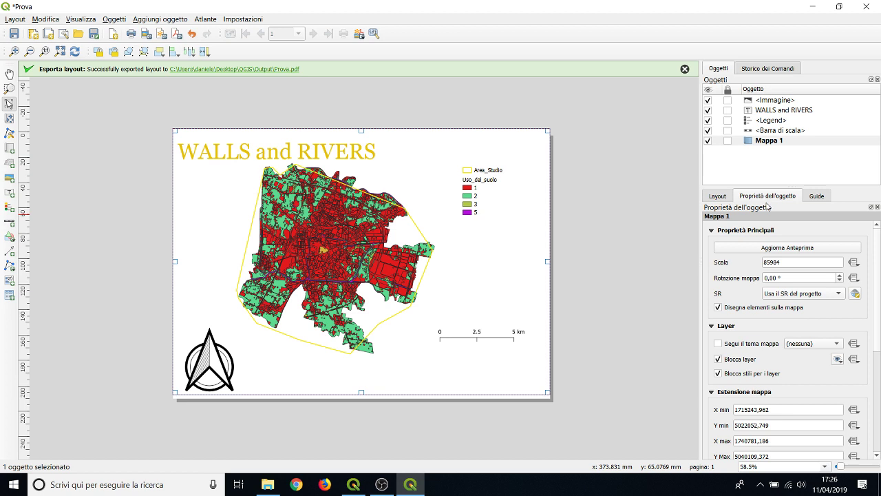
pyautogui.scroll(-5, 879, 372)
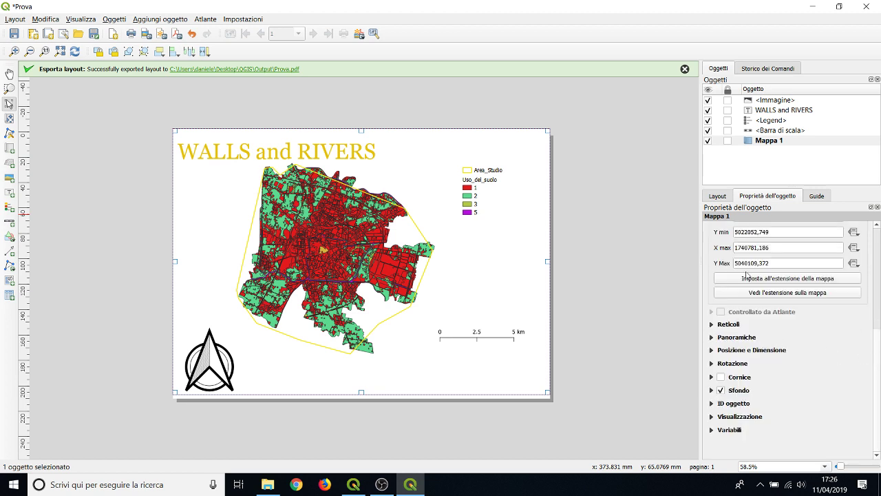
pyautogui.click(716, 200)
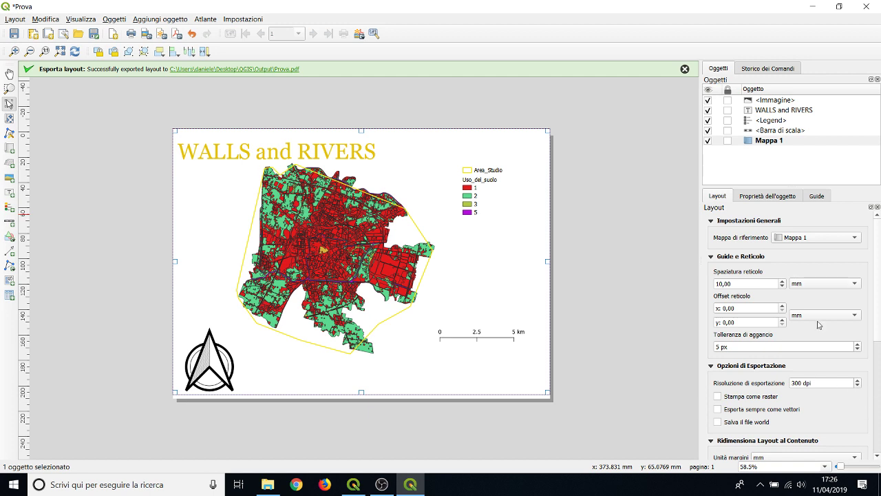
pyautogui.click(858, 381)
pyautogui.click(838, 415)
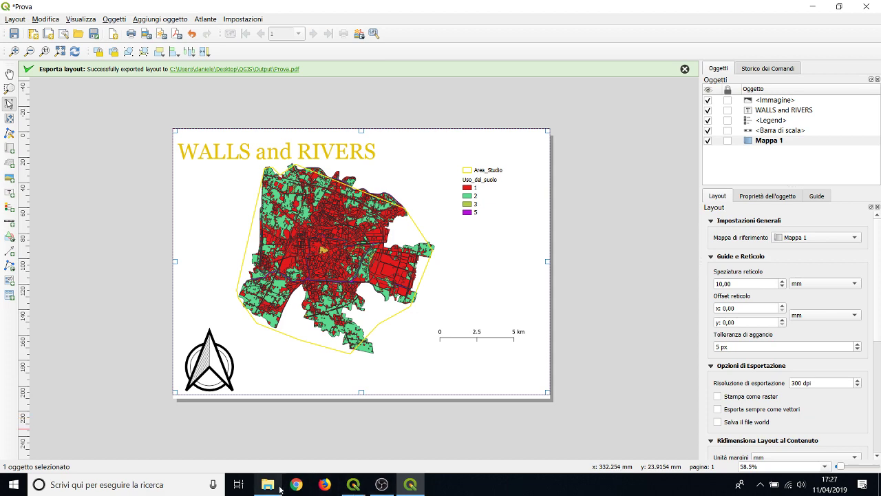
# Bring up the Output folder window, widen it to compare the sizes of Prova.pdf and Prova_02.pdf, and close it.
pyautogui.moveTo(280, 489)
pyautogui.moveTo(282, 443)
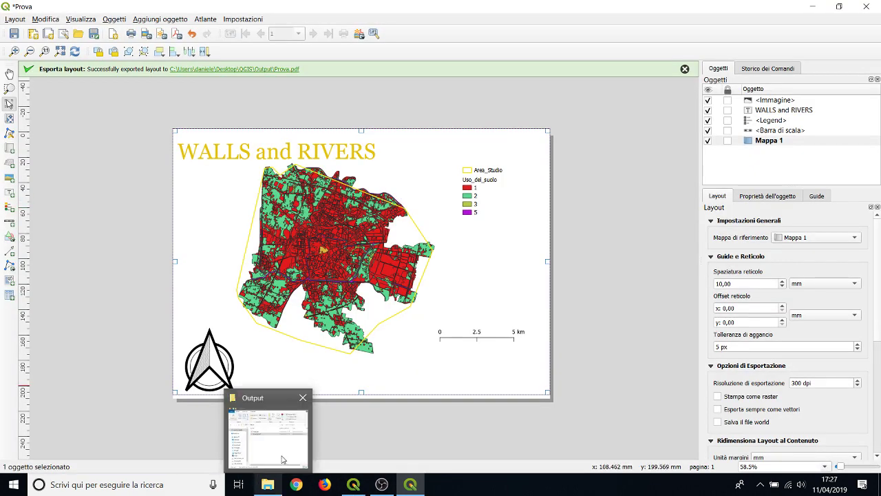
pyautogui.click(282, 451)
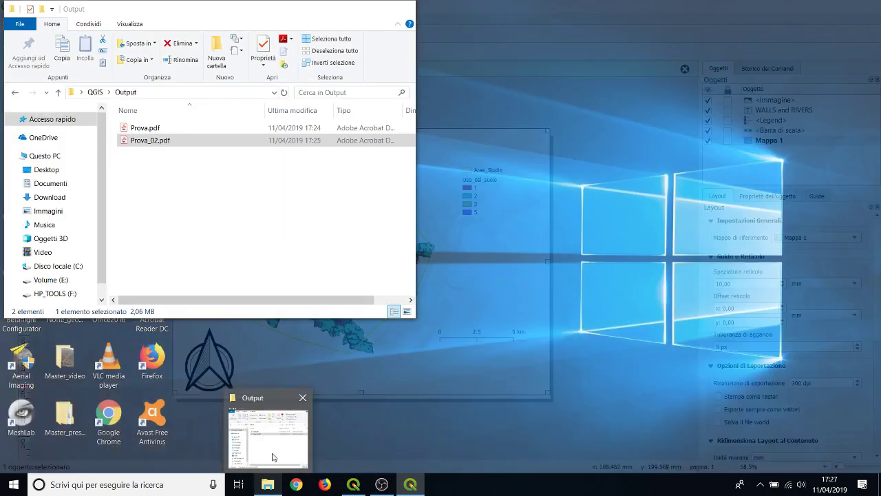
pyautogui.moveTo(417, 211); pyautogui.dragTo(501, 222)
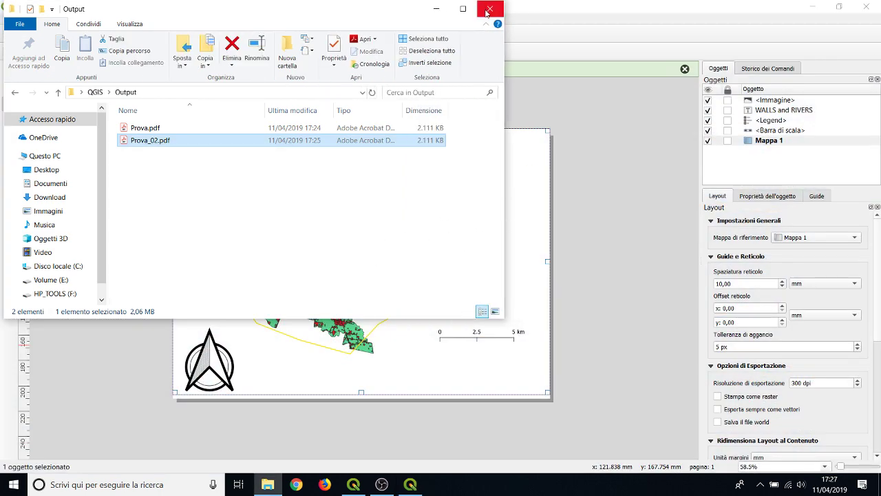
pyautogui.click(488, 12)
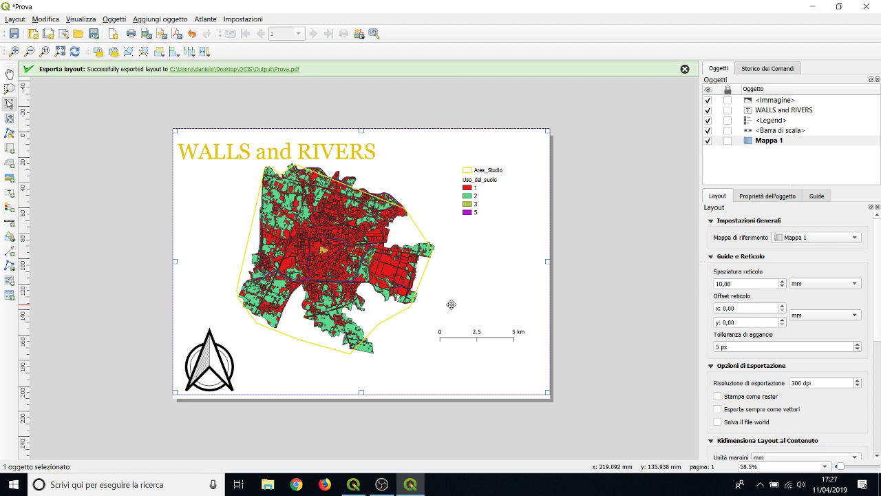
# Dismiss the export message and examine the export resolution setting in the layout's export options.
pyautogui.click(684, 69)
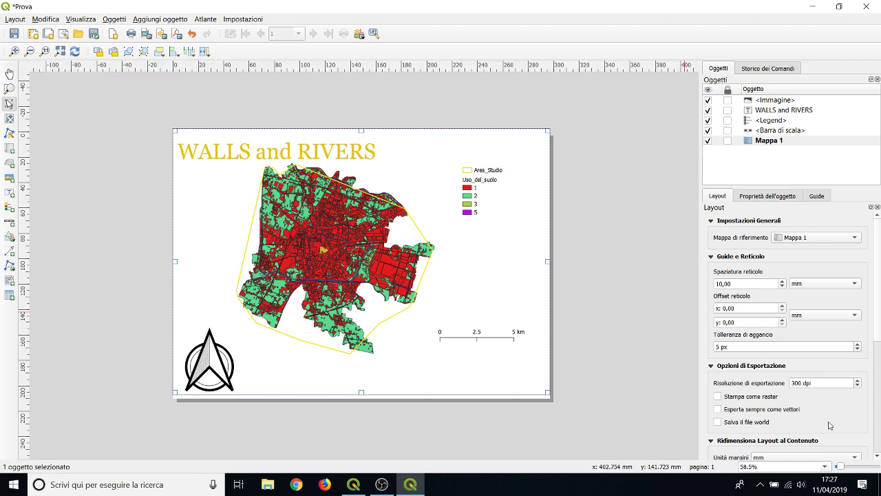
pyautogui.click(857, 385)
pyautogui.click(857, 386)
pyautogui.click(856, 386)
pyautogui.click(842, 412)
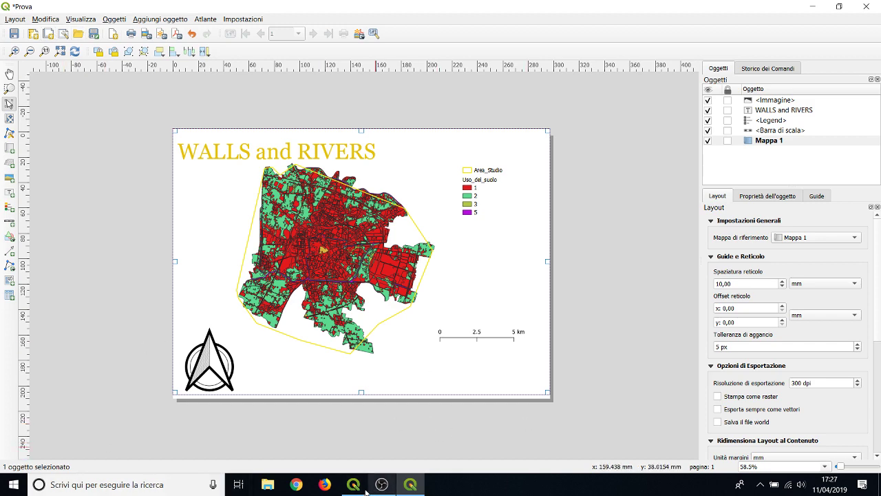
# Check the layers in the main Wall&Rivers project window, and return to the Prova layout to refresh its view.
pyautogui.moveTo(351, 486)
pyautogui.click(351, 443)
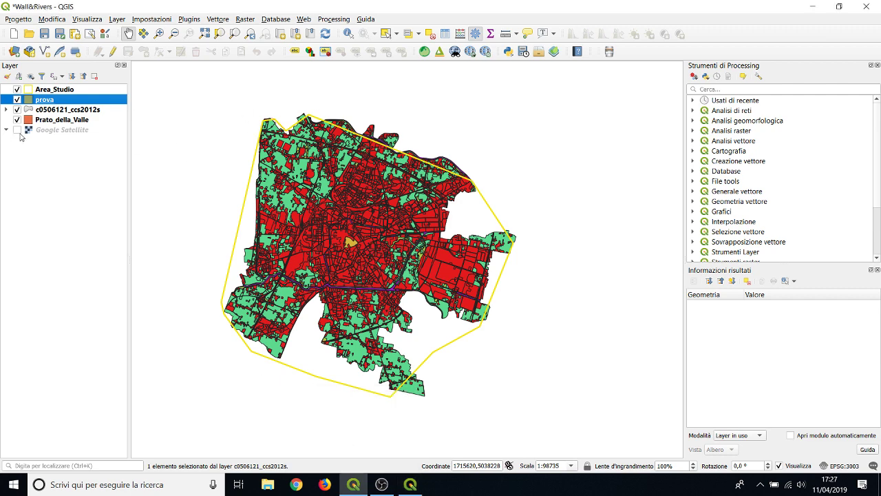
pyautogui.click(410, 483)
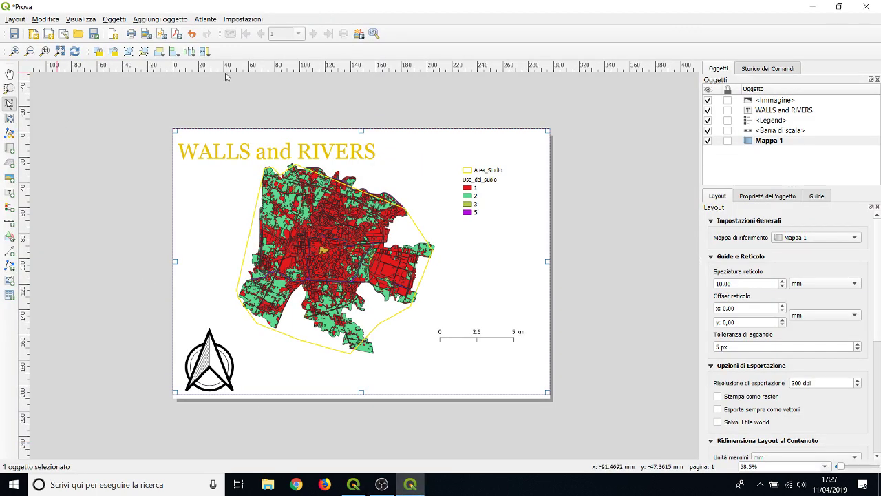
pyautogui.click(74, 52)
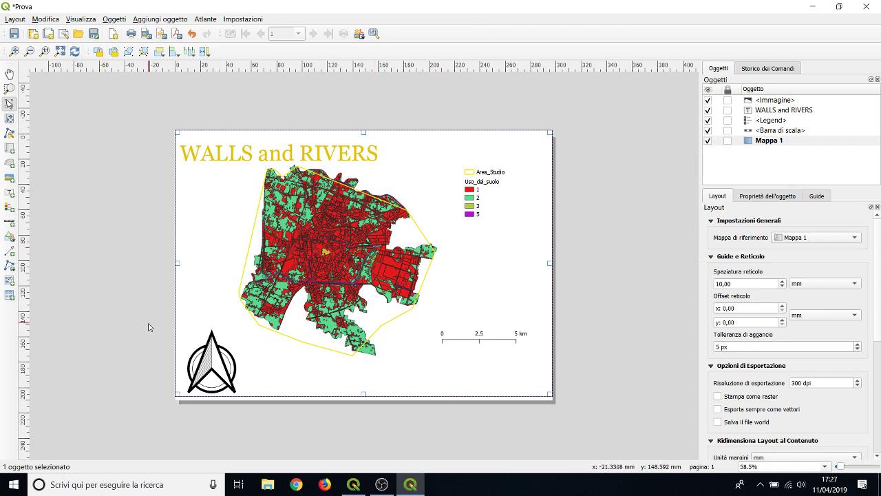
pyautogui.scroll(-1, 352, 311)
pyautogui.scroll(2, 352, 311)
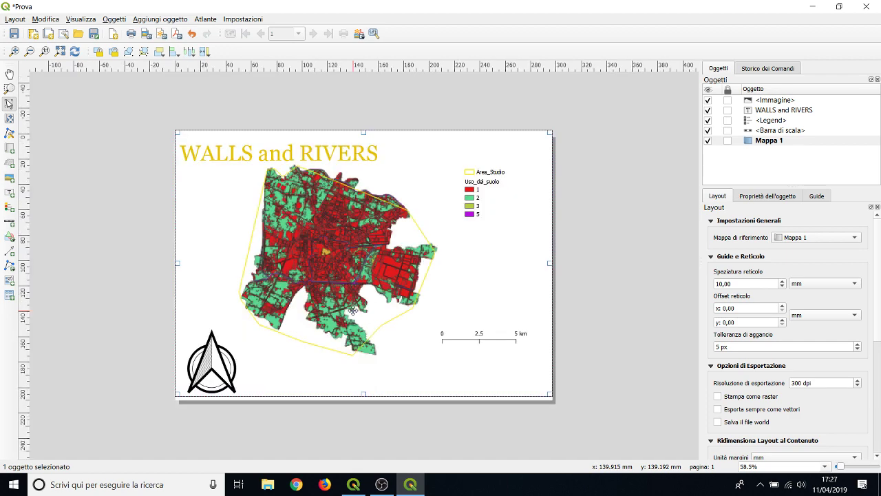
pyautogui.scroll(1, 347, 311)
pyautogui.scroll(-2, 347, 311)
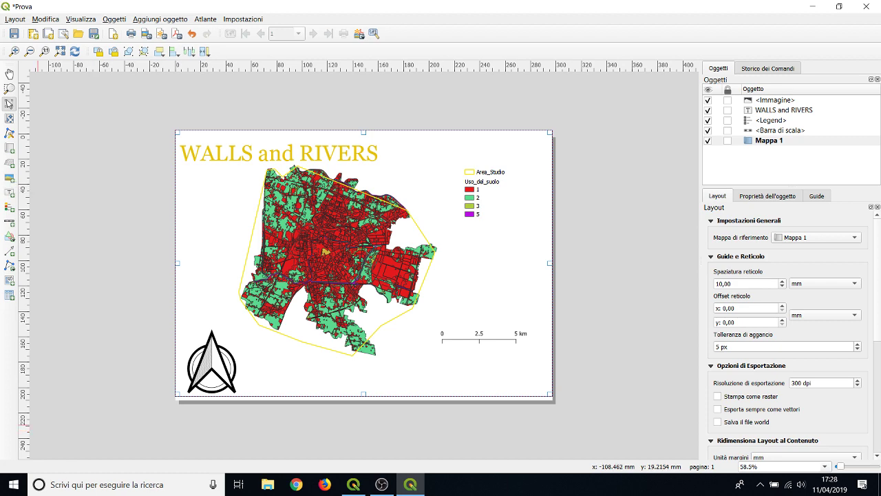
pyautogui.click(356, 463)
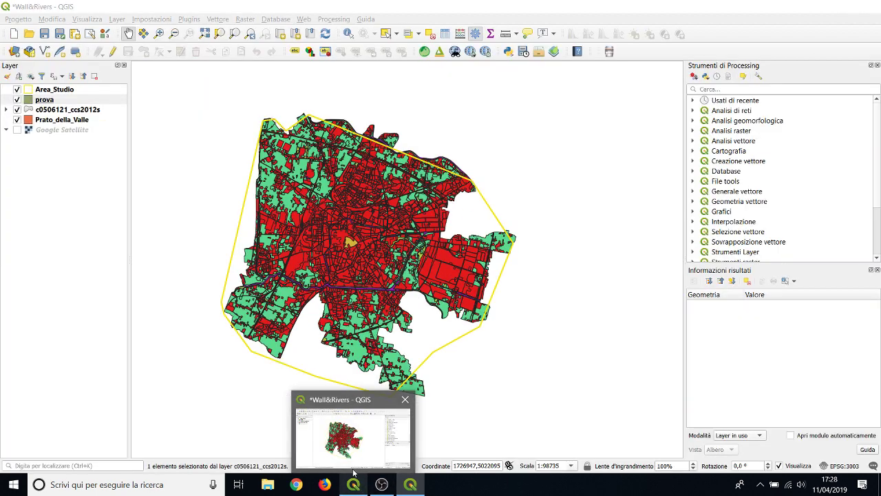
pyautogui.click(410, 484)
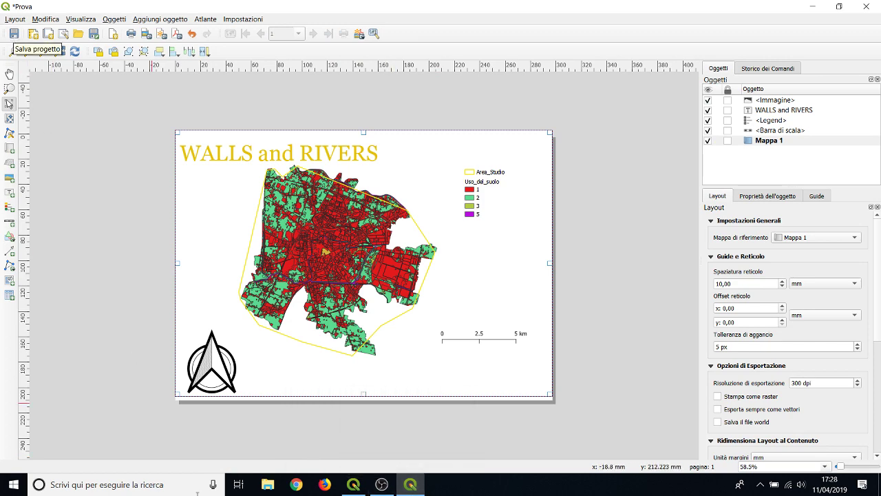
# Switch to the main Wall&Rivers window, restore it to a smaller size, and look up the project's list of saved layouts.
pyautogui.hotkey('alt', 'Tab')
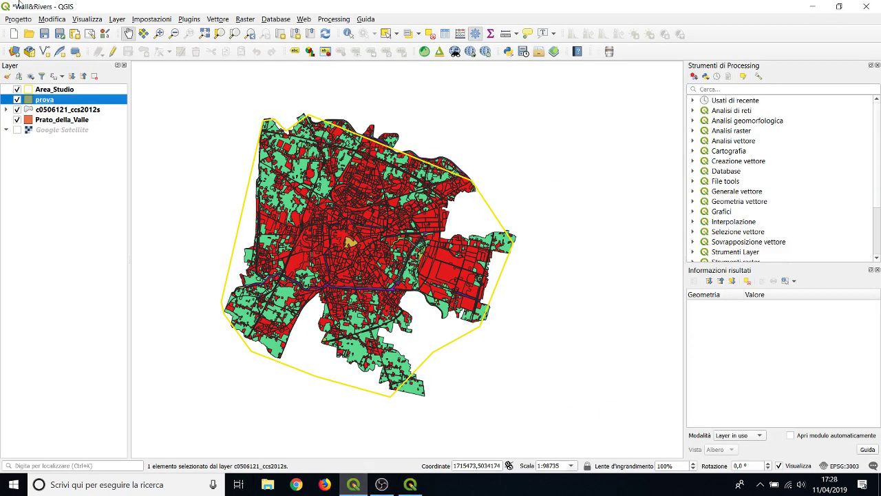
pyautogui.click(14, 19)
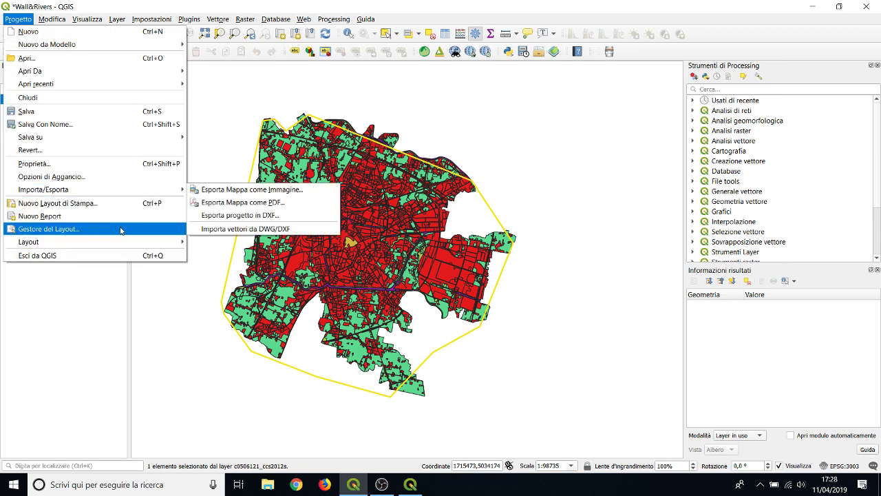
pyautogui.click(93, 331)
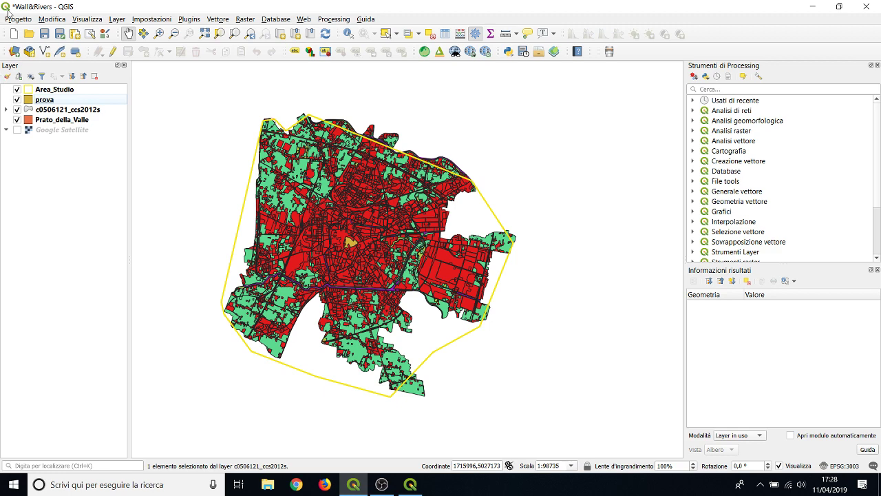
pyautogui.doubleClick(8, 13)
pyautogui.click(18, 22)
pyautogui.moveTo(82, 250)
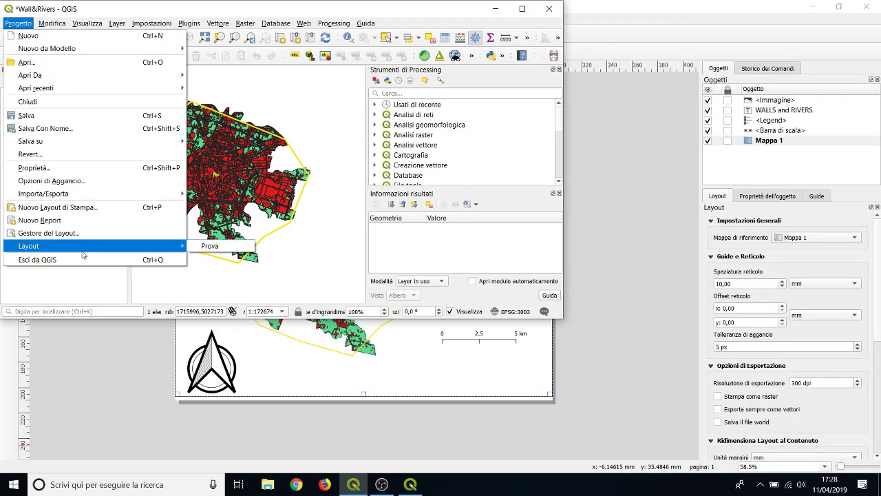
# Return to the Prova layout window and save the project from there.
pyautogui.click(128, 409)
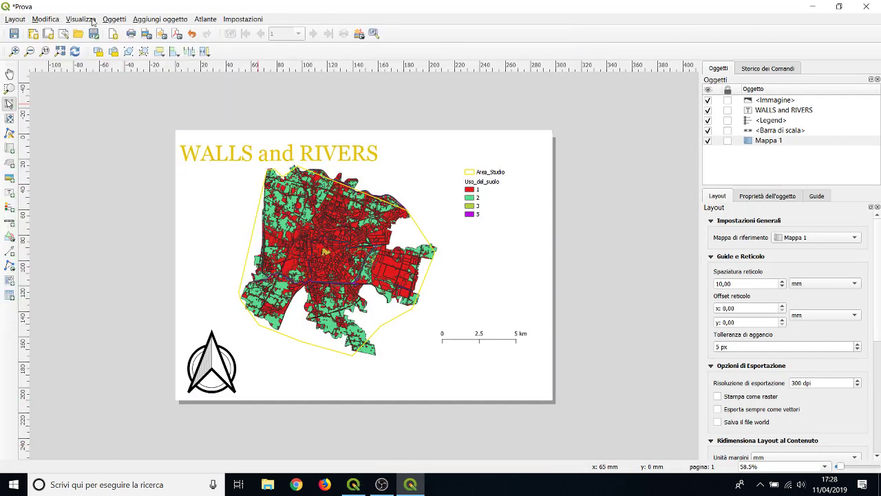
pyautogui.click(14, 33)
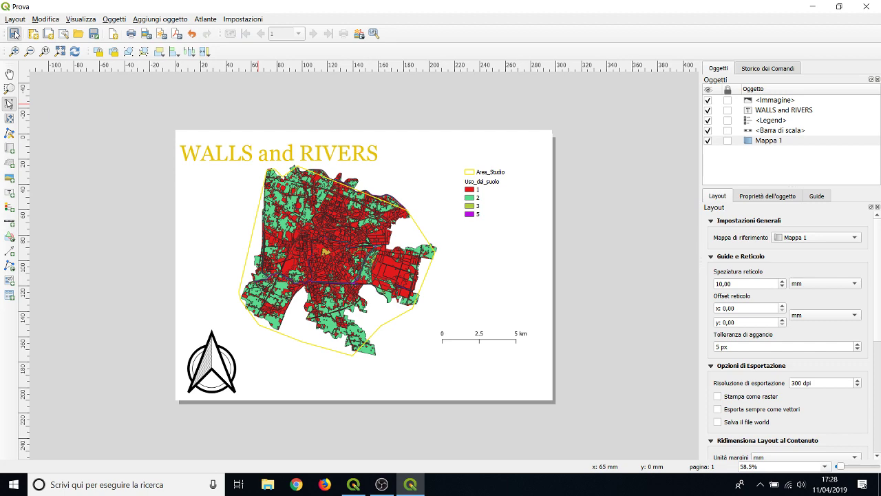
# Enlarge the main Wall&Rivers window and bring up the Prova layout from the project's list of layouts.
pyautogui.click(353, 484)
pyautogui.moveTo(559, 317); pyautogui.dragTo(857, 474)
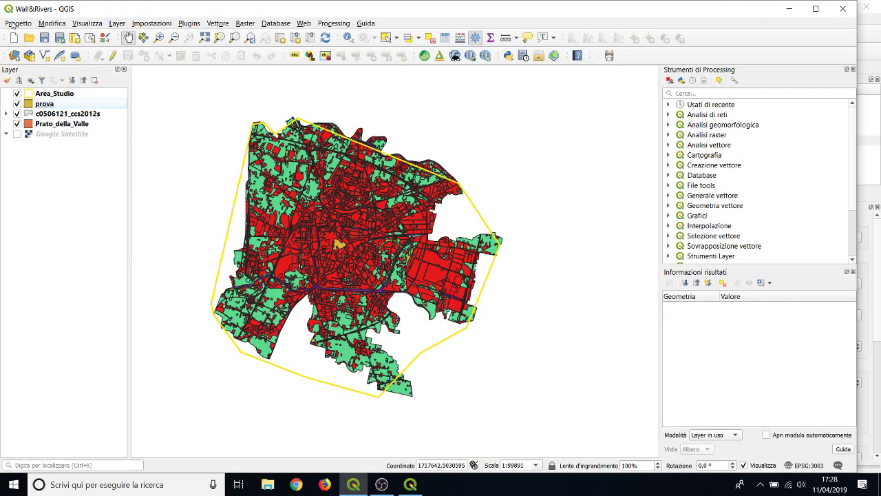
pyautogui.click(12, 25)
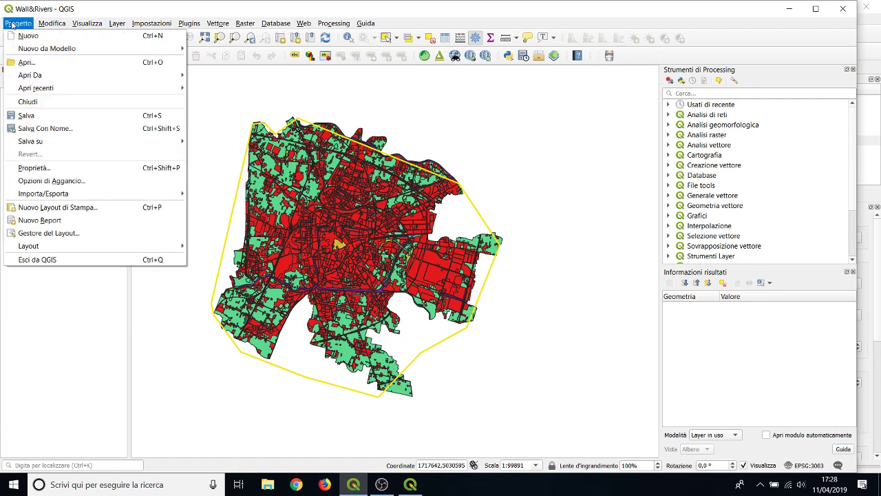
pyautogui.moveTo(126, 245)
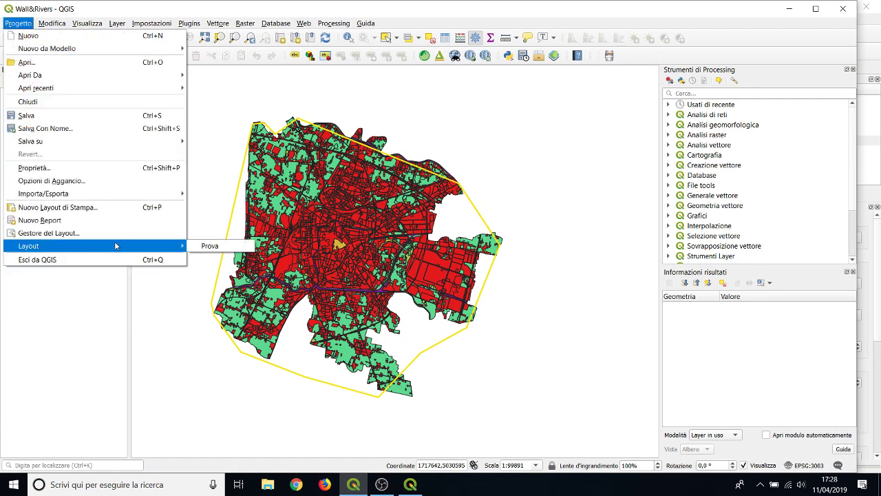
pyautogui.click(210, 246)
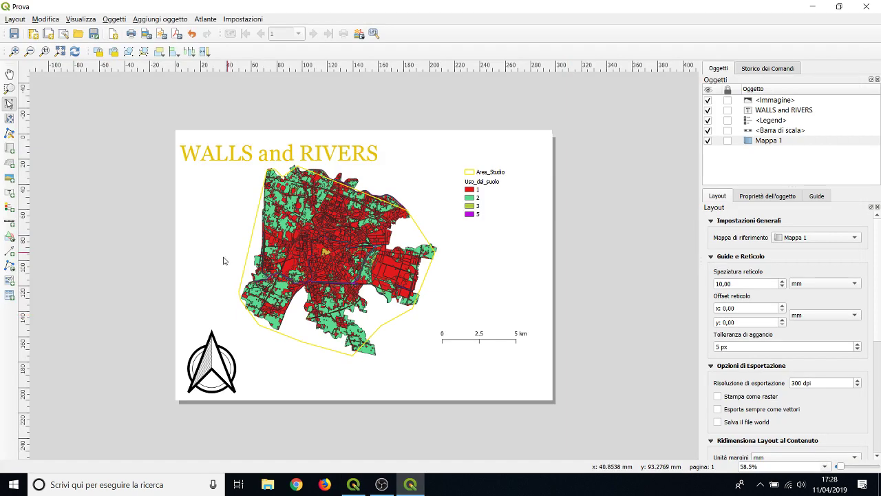
# Close the Prova layout window and reopen the layout from the main project window.
pyautogui.click(862, 6)
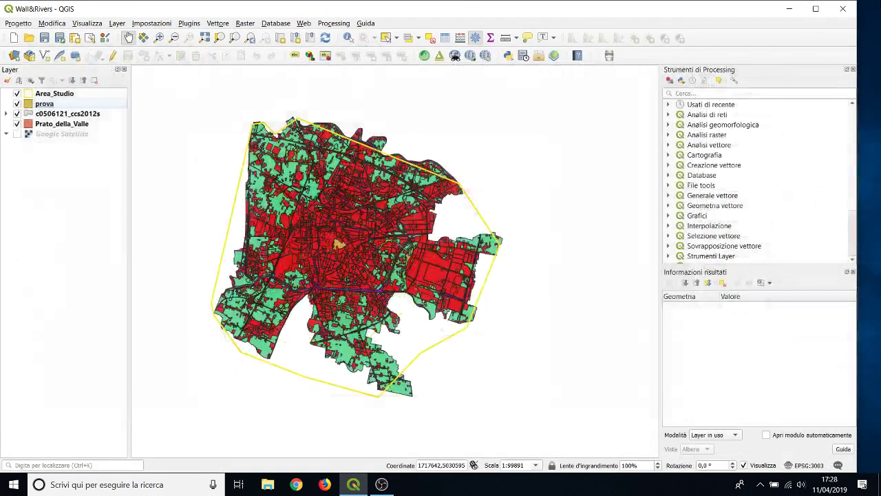
pyautogui.click(10, 25)
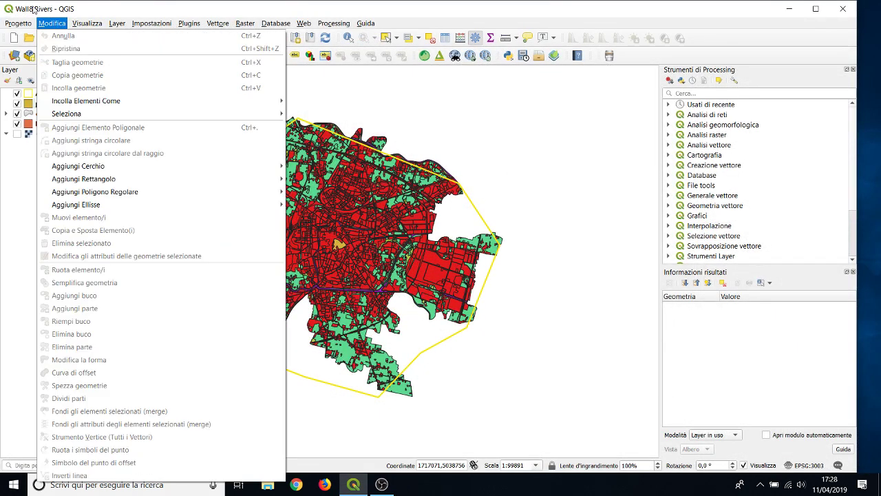
pyautogui.moveTo(81, 249)
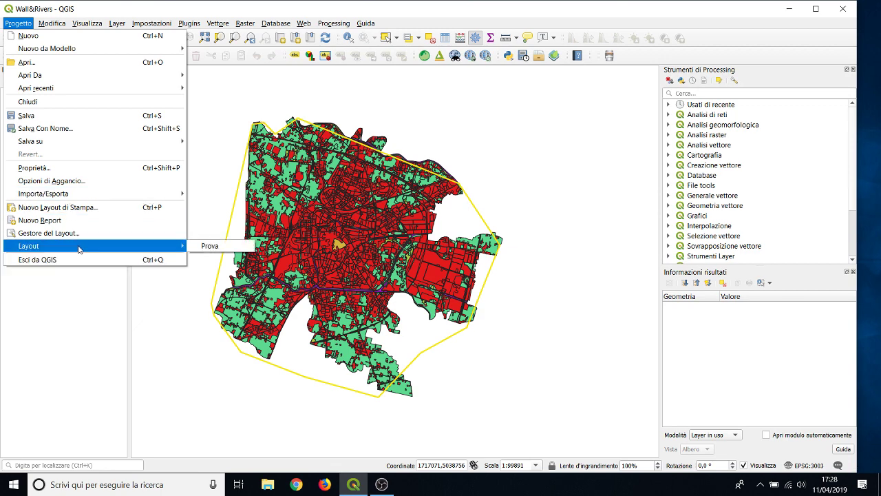
pyautogui.click(209, 246)
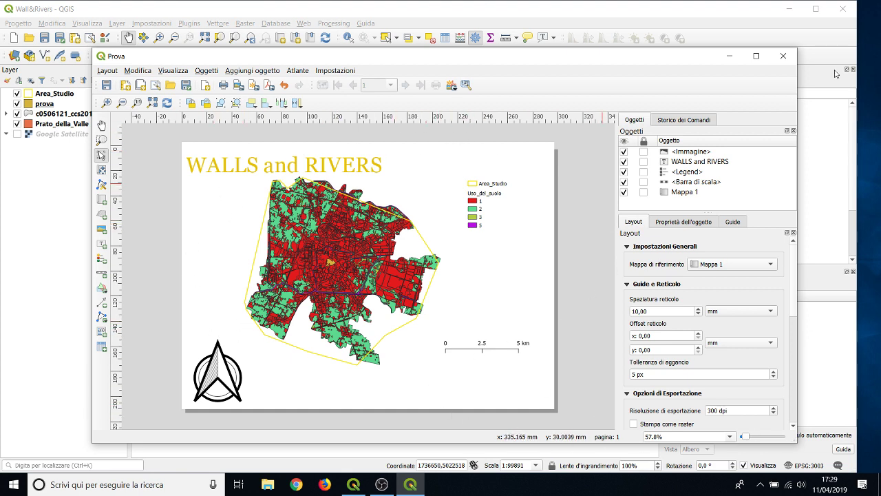
# Close the Prova layout, check the project's list of saved layouts once more, and maximize the main Wall&Rivers window.
pyautogui.click(782, 56)
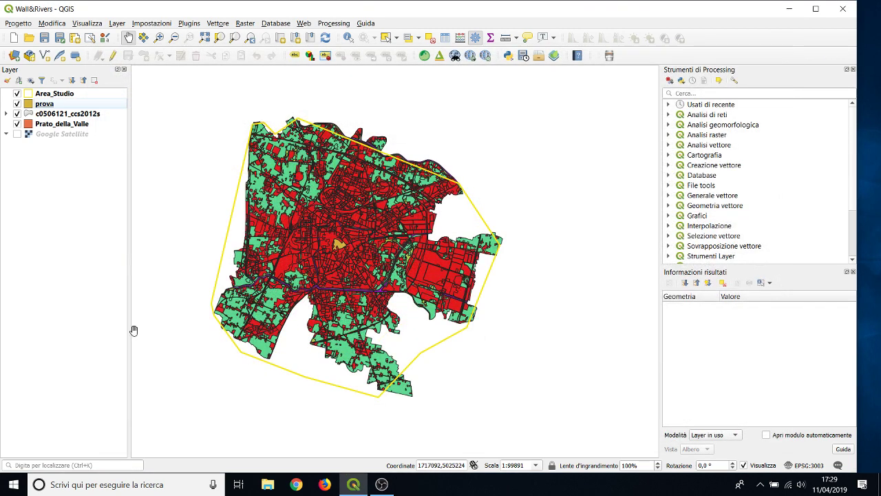
pyautogui.click(10, 24)
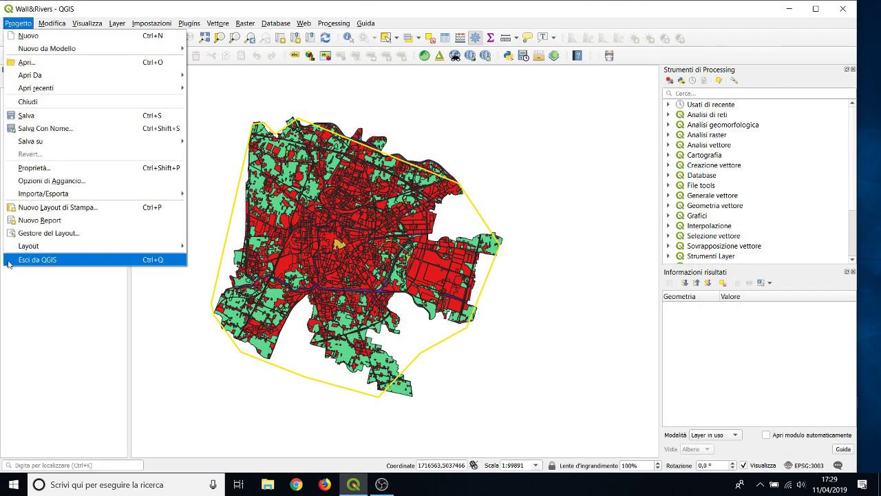
pyautogui.moveTo(104, 246)
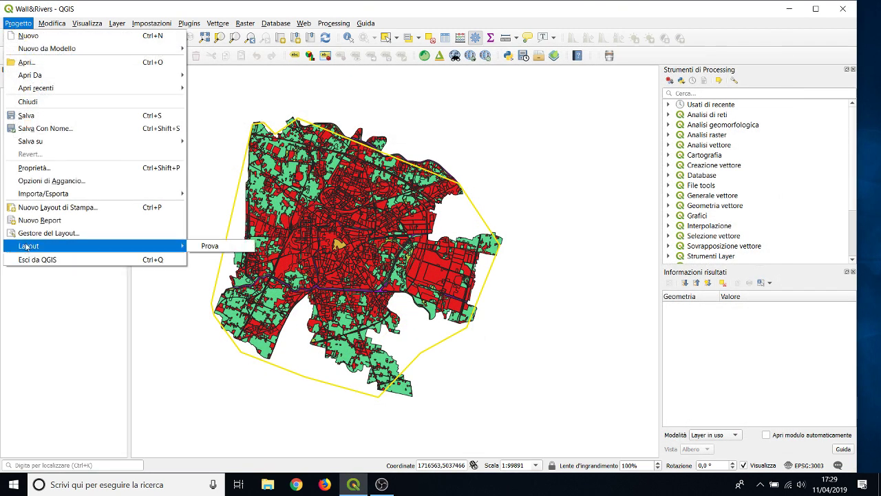
pyautogui.click(75, 404)
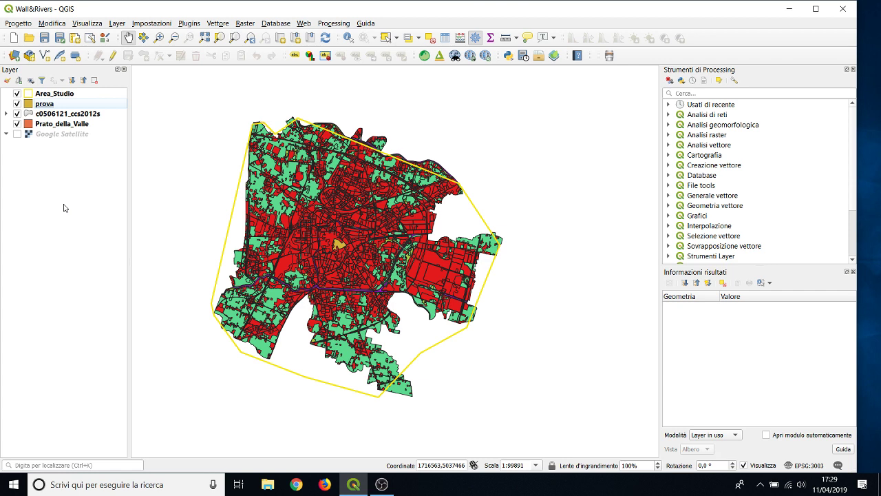
pyautogui.click(814, 7)
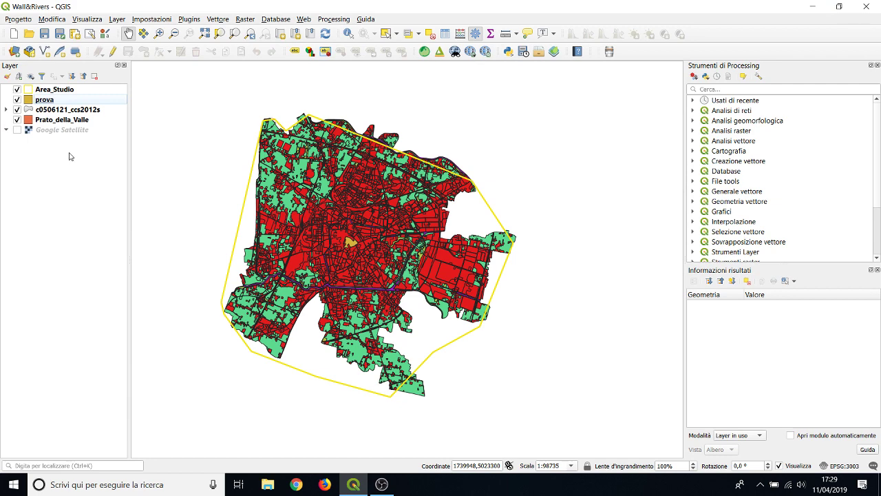
pyautogui.moveTo(393, 218); pyautogui.dragTo(416, 256)
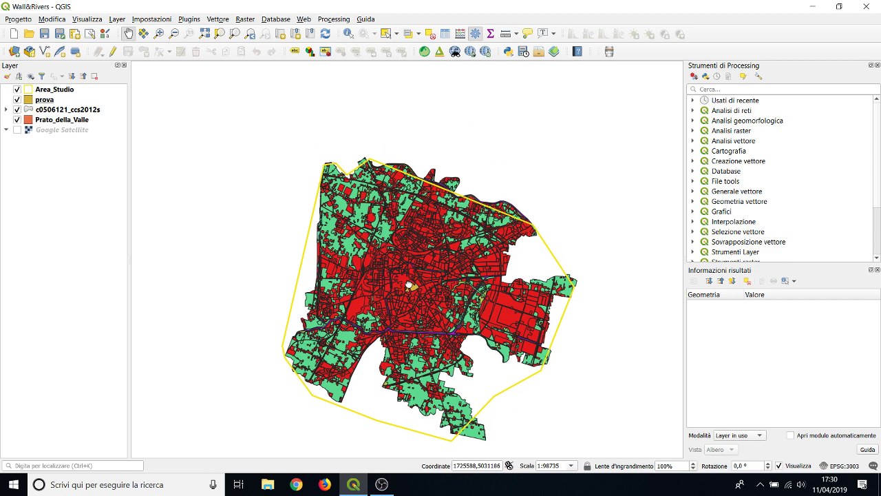
pyautogui.moveTo(511, 273); pyautogui.dragTo(480, 252)
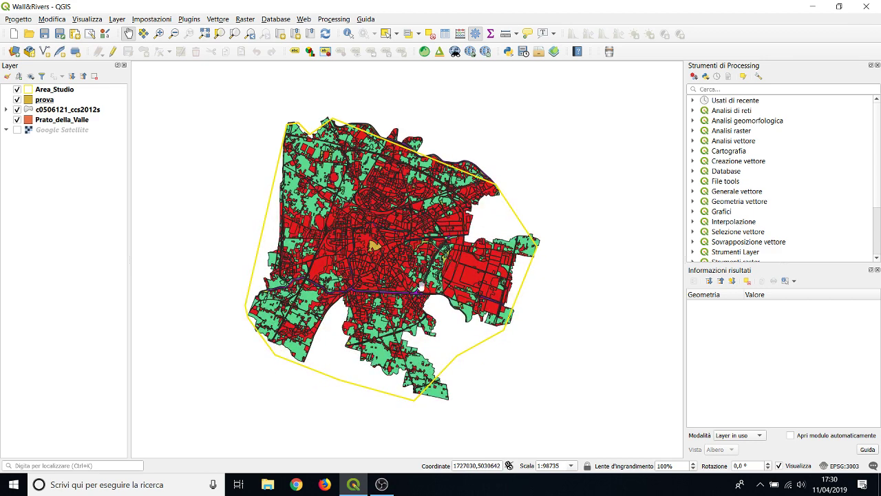
pyautogui.moveTo(333, 255); pyautogui.dragTo(338, 274)
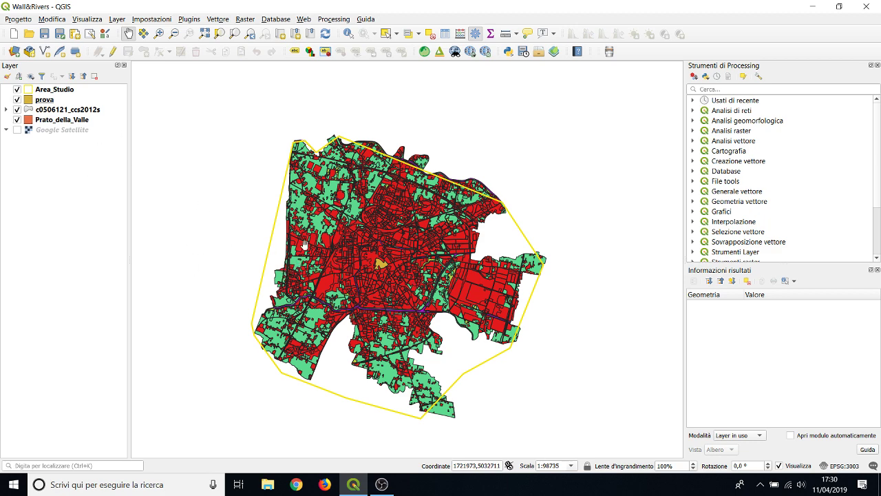
pyautogui.moveTo(347, 178); pyautogui.dragTo(378, 197)
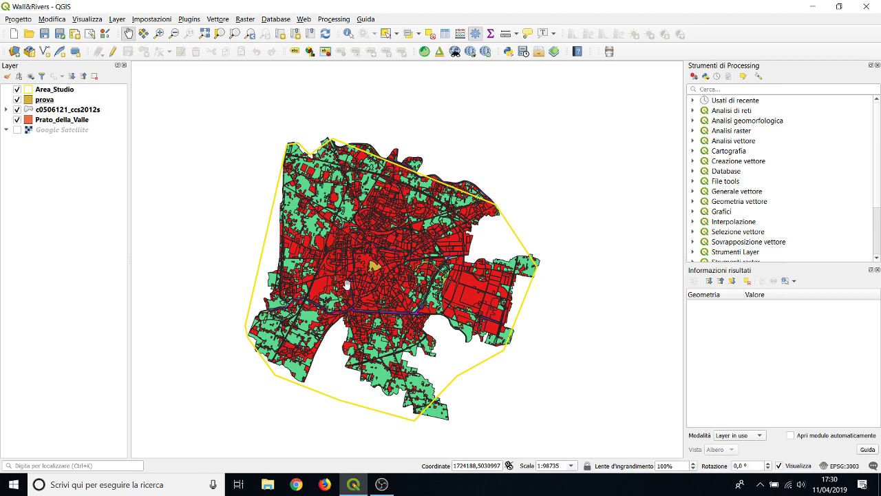
pyautogui.moveTo(334, 255); pyautogui.dragTo(351, 231)
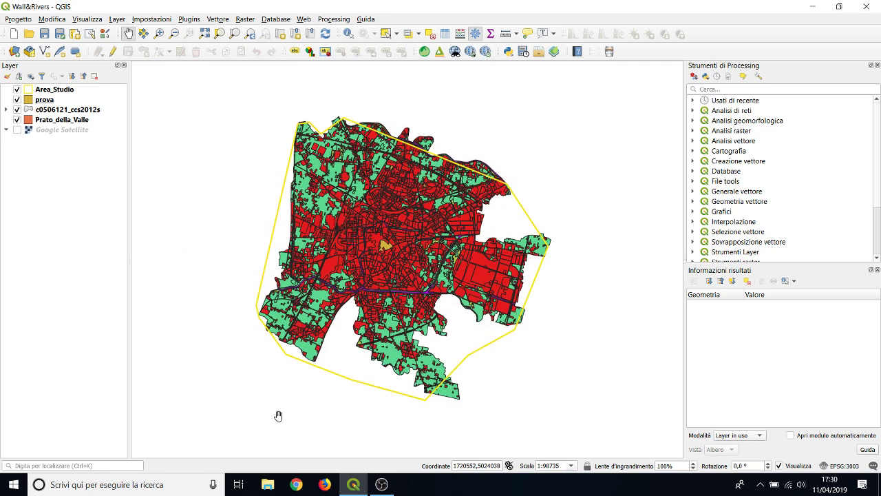
pyautogui.moveTo(311, 337); pyautogui.dragTo(302, 336)
pyautogui.moveTo(359, 241); pyautogui.dragTo(374, 250)
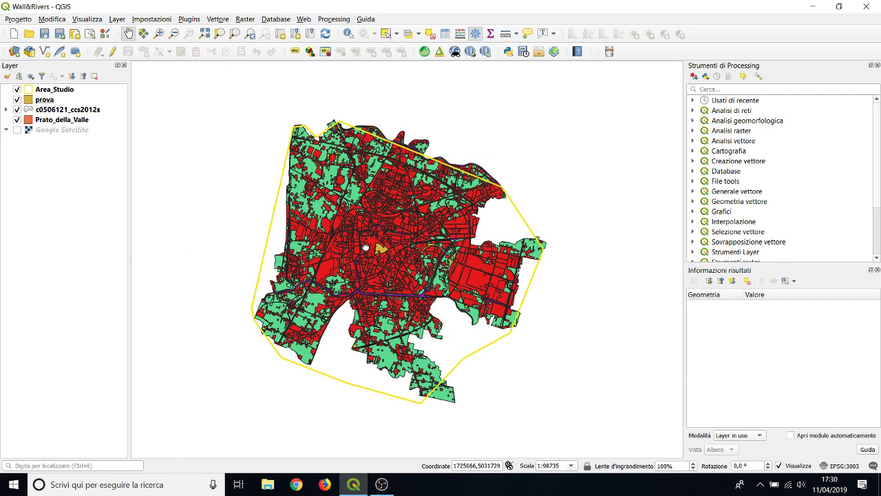
pyautogui.moveTo(479, 329); pyautogui.dragTo(465, 297)
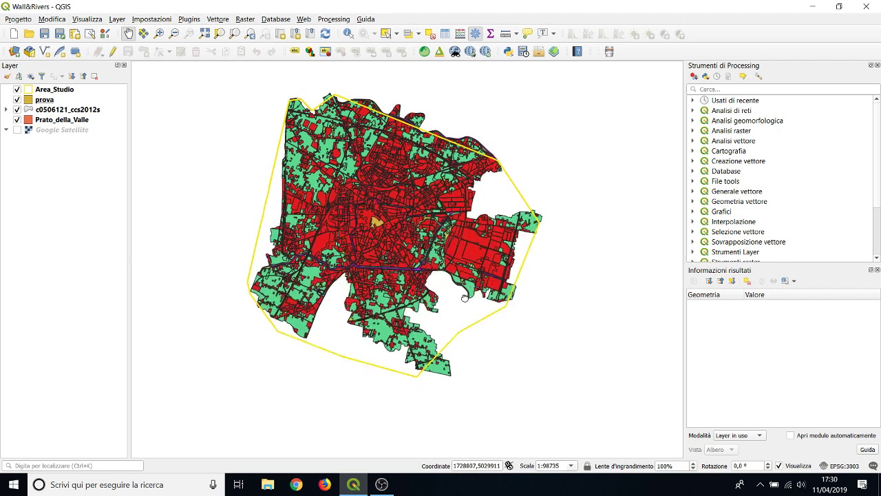
pyautogui.moveTo(446, 260); pyautogui.dragTo(473, 296)
pyautogui.moveTo(427, 202); pyautogui.dragTo(367, 194)
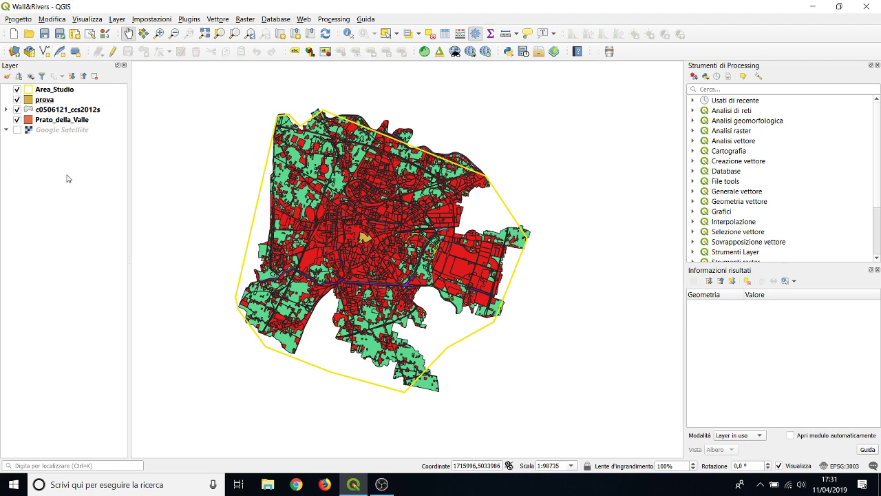
pyautogui.moveTo(363, 273); pyautogui.dragTo(404, 275)
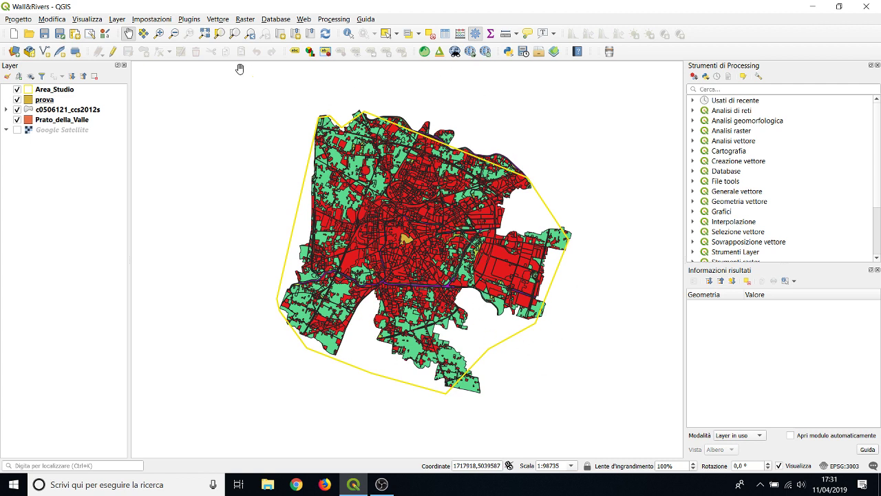
pyautogui.moveTo(435, 228); pyautogui.dragTo(436, 255)
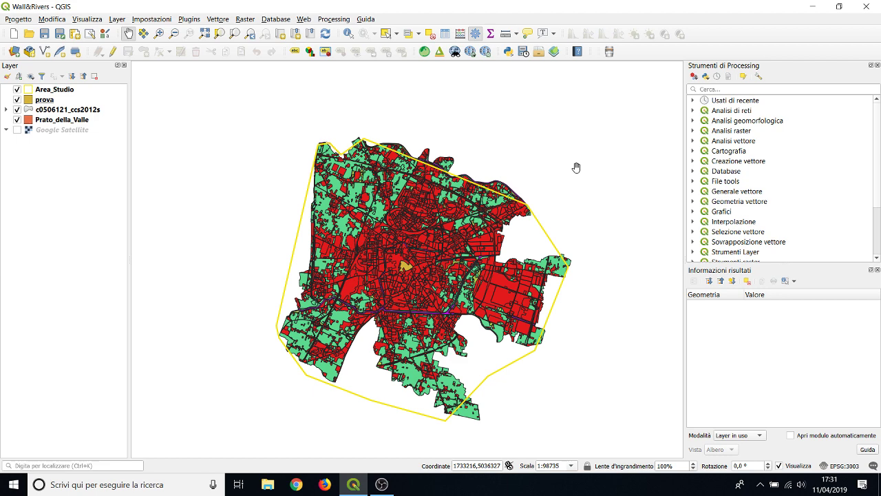
pyautogui.moveTo(476, 276); pyautogui.dragTo(470, 254)
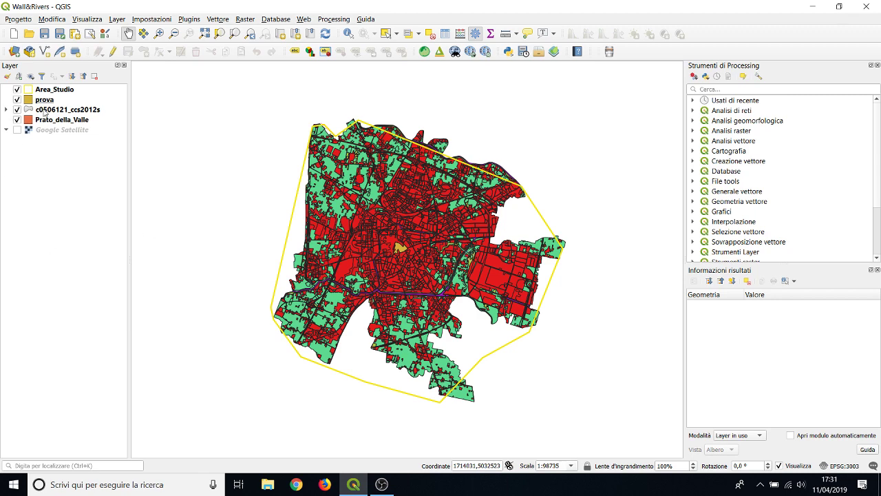
# Open the attribute table of the Area_Studio layer and switch on editing.
pyautogui.rightClick(41, 110)
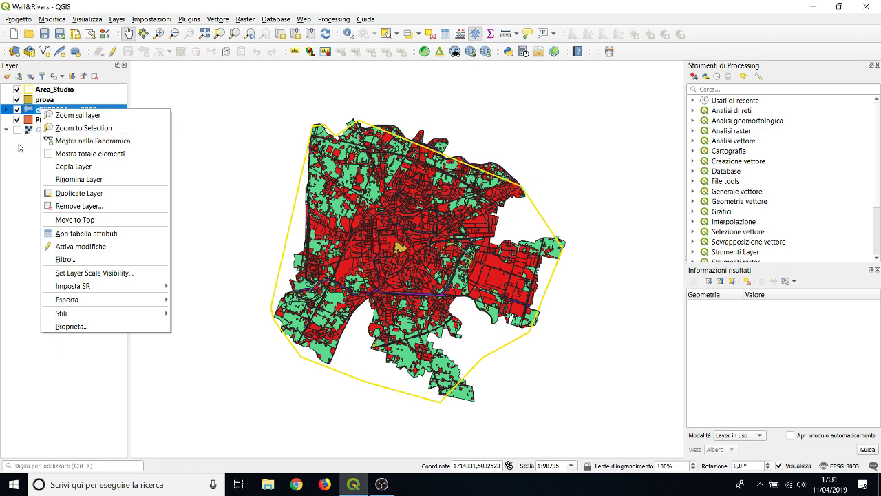
pyautogui.click(6, 182)
pyautogui.rightClick(66, 92)
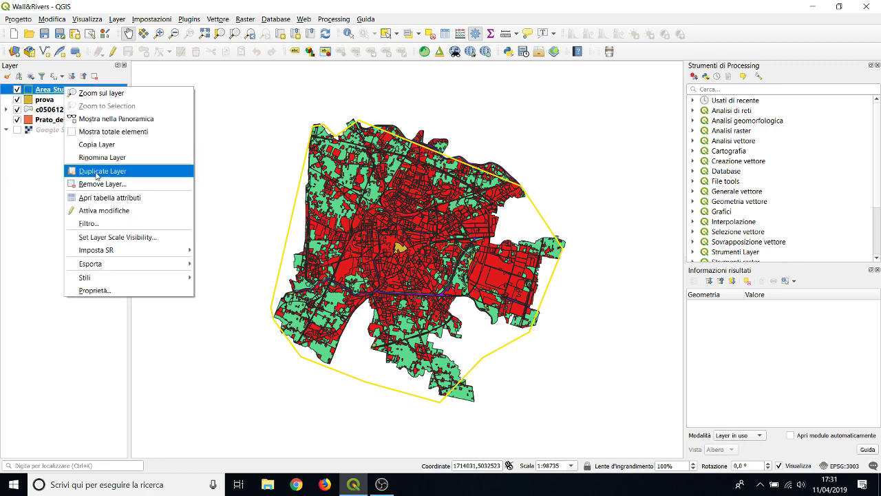
pyautogui.click(100, 198)
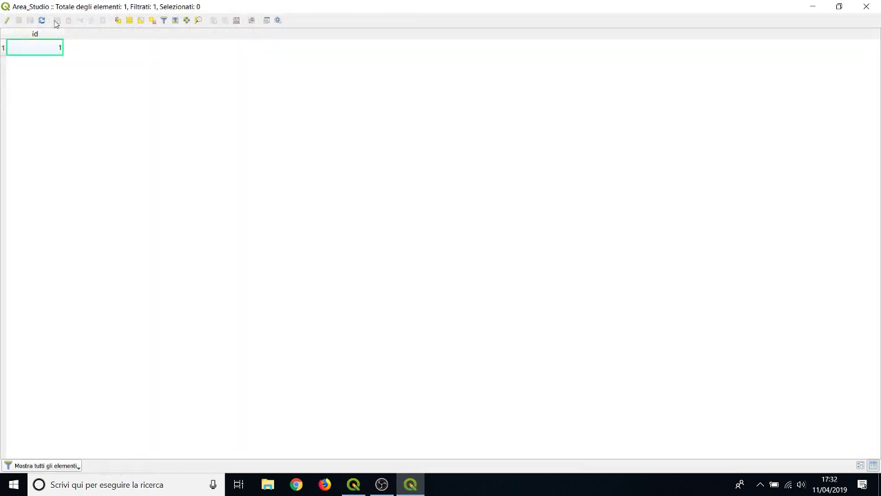
pyautogui.click(7, 20)
pyautogui.click(8, 21)
pyautogui.click(7, 21)
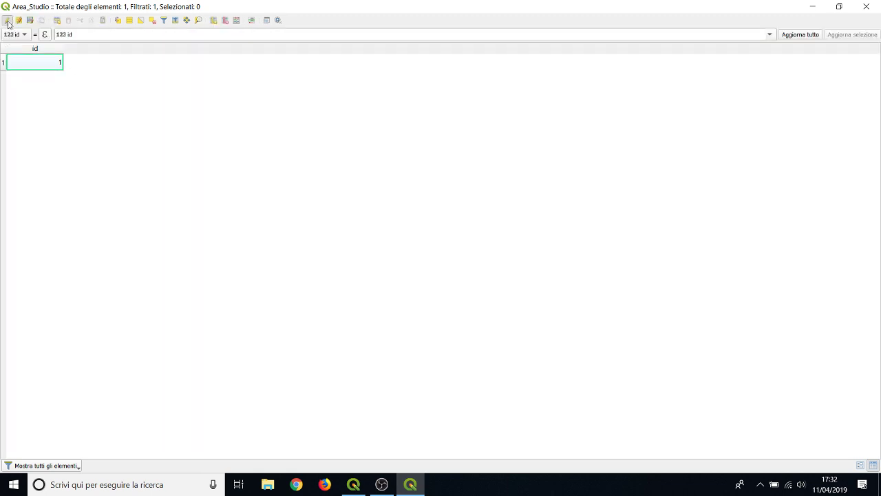
pyautogui.click(236, 20)
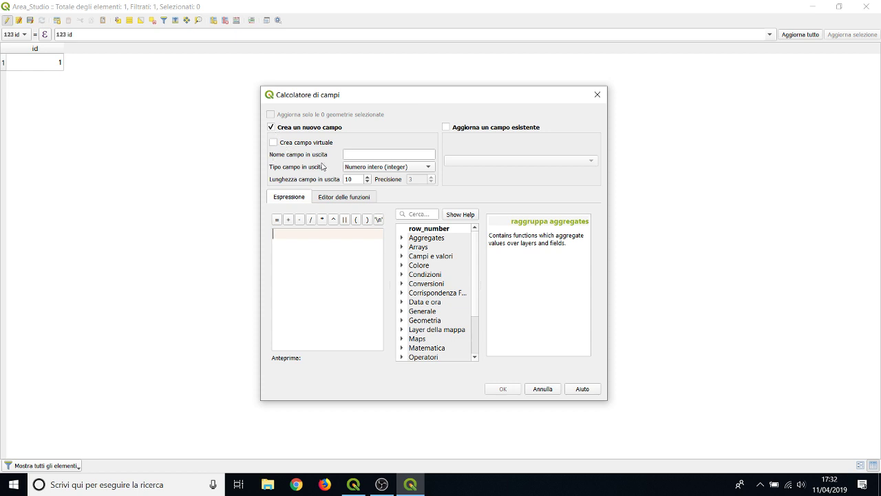
pyautogui.click(362, 152)
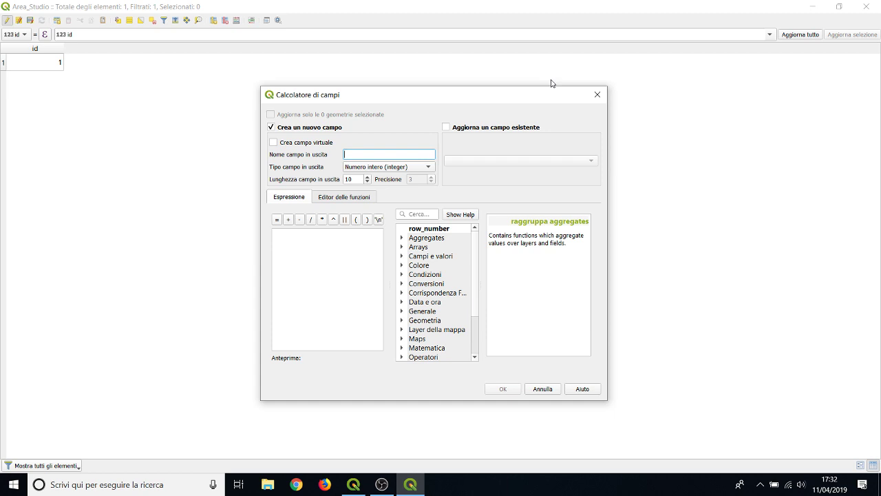
pyautogui.write('Nume')
pyautogui.press('BackSpace')
pyautogui.press('BackSpace')
pyautogui.press('BackSpace')
pyautogui.write('NUmeri')
pyautogui.press('BackSpace')
pyautogui.press('BackSpace')
pyautogui.press('BackSpace')
pyautogui.press('BackSpace')
pyautogui.press('BackSpace')
pyautogui.press('BackSpace')
pyautogui.write('Numeri')
pyautogui.click(355, 258)
pyautogui.click(370, 153)
pyautogui.click(367, 176)
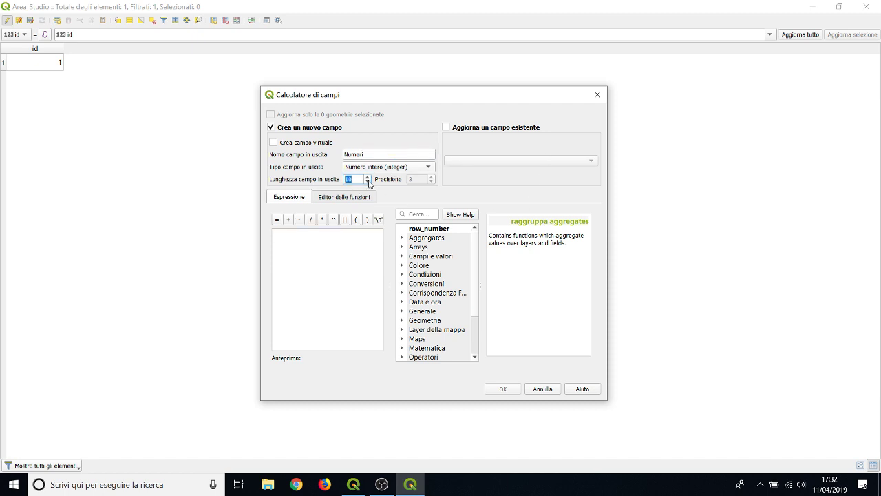
pyautogui.click(327, 196)
pyautogui.click(302, 197)
pyautogui.click(597, 95)
# Add an integer field named Numeri to the Area_Studio table, raising its length from the default.
pyautogui.click(214, 20)
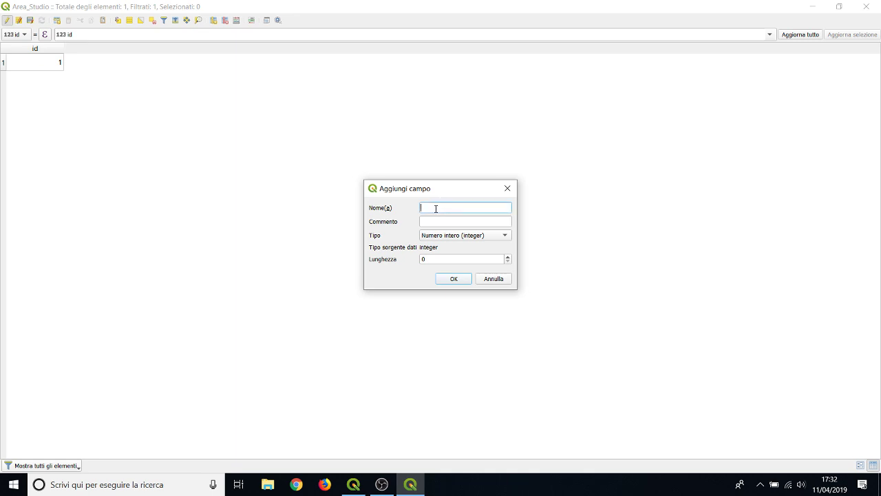
pyautogui.write('NUmeri')
pyautogui.press('BackSpace')
pyautogui.press('BackSpace')
pyautogui.press('BackSpace')
pyautogui.write('umeri')
pyautogui.doubleClick(508, 256)
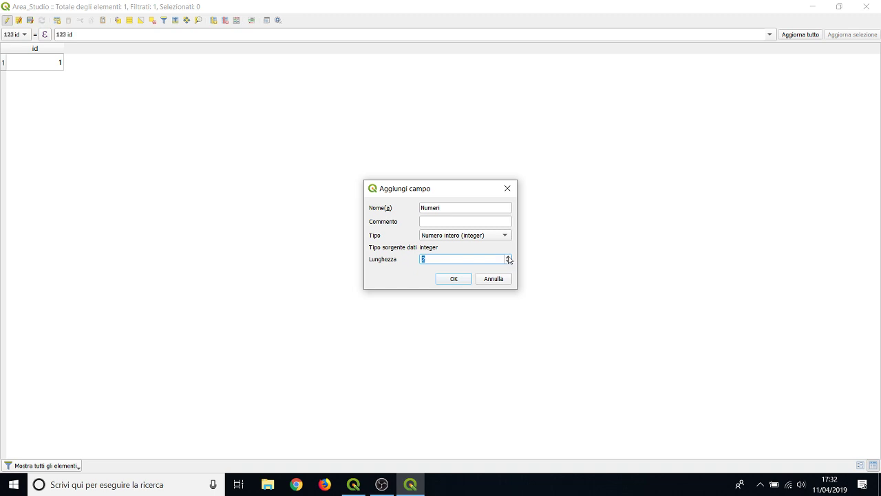
pyautogui.click(466, 282)
# Enter 31232 as the record's Numeri value, save the edits to Area_Studio, and close the attribute table.
pyautogui.doubleClick(112, 63)
pyautogui.click(99, 96)
pyautogui.doubleClick(92, 63)
pyautogui.write('31232')
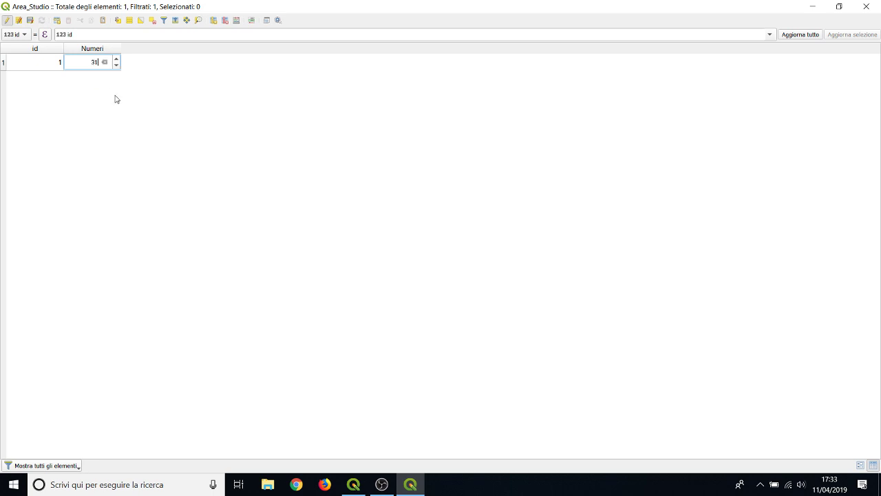
pyautogui.click(110, 98)
pyautogui.click(7, 20)
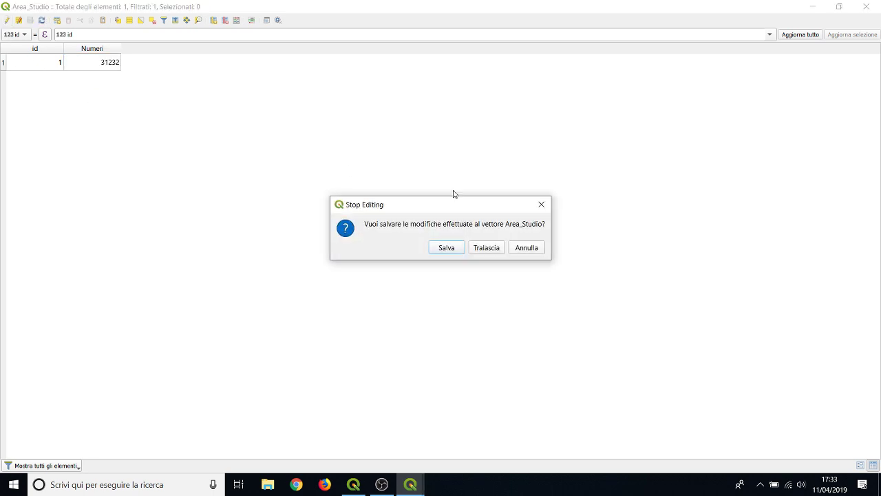
pyautogui.click(462, 249)
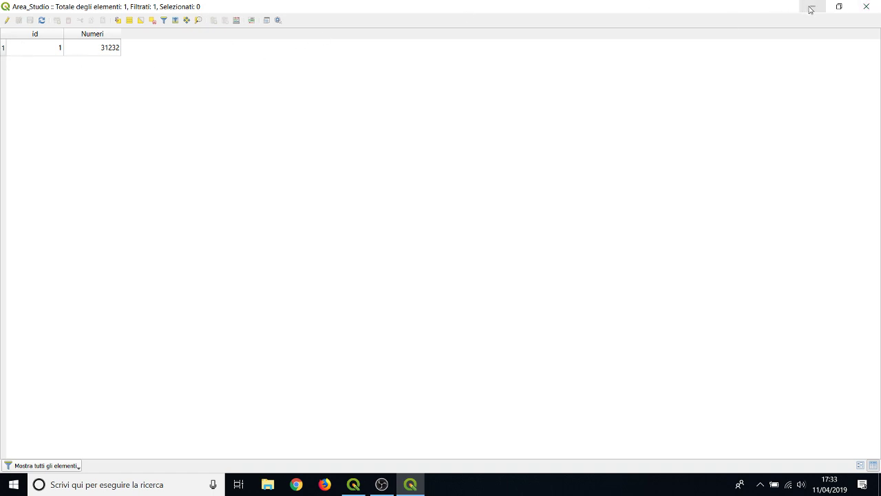
pyautogui.click(866, 6)
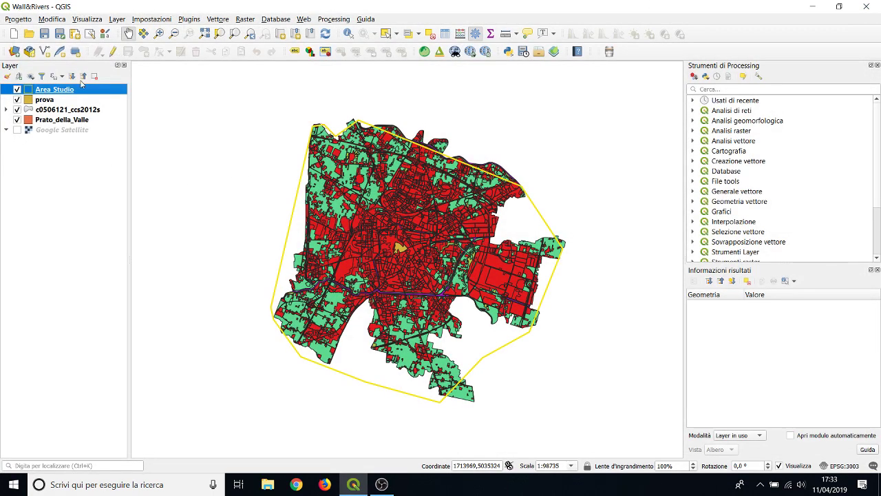
# Draw a trial four-vertex polygon beside the map in Area_Studio, discard it from its attribute form, and stop editing.
pyautogui.click(112, 51)
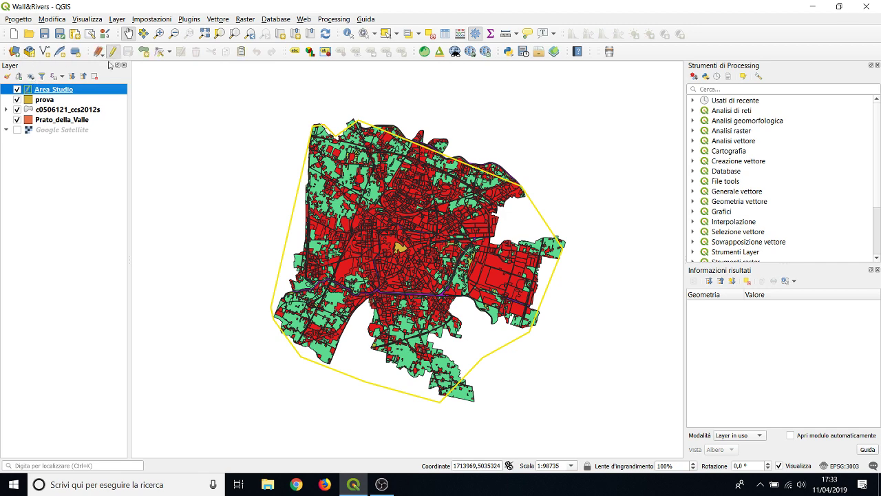
pyautogui.click(143, 51)
pyautogui.click(160, 142)
pyautogui.click(197, 223)
pyautogui.click(221, 163)
pyautogui.click(219, 103)
pyautogui.rightClick(218, 102)
pyautogui.click(367, 179)
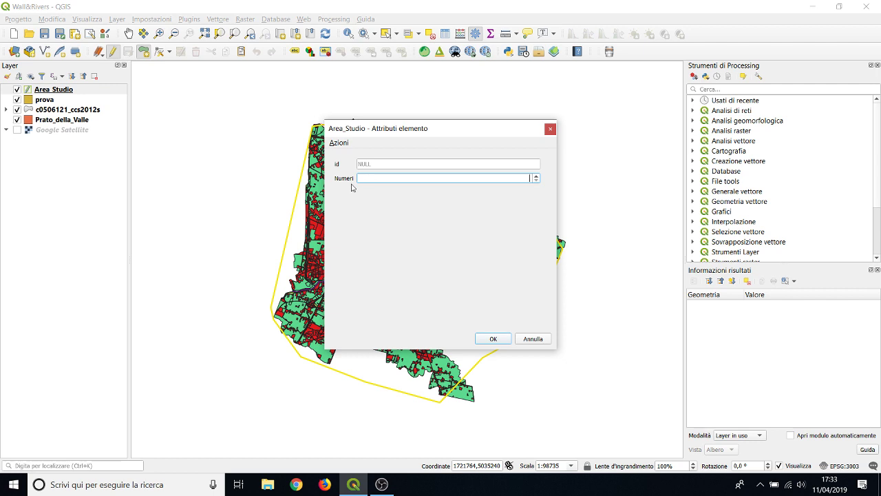
pyautogui.click(550, 129)
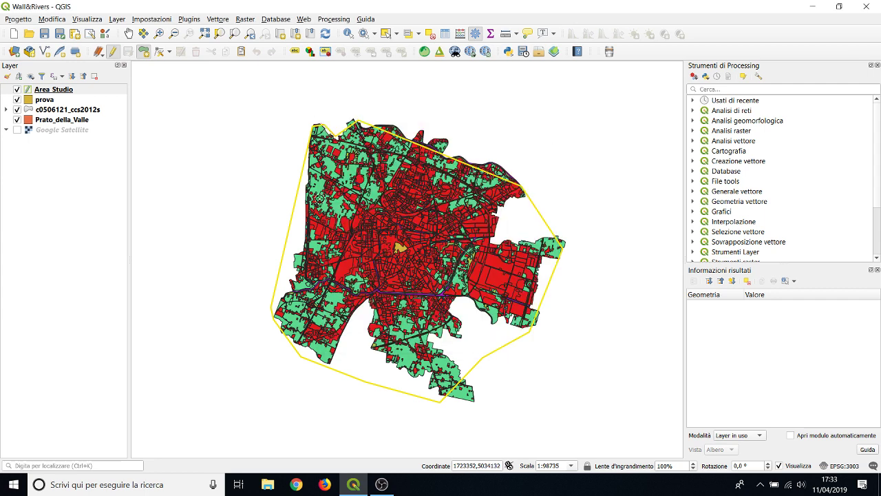
pyautogui.click(111, 52)
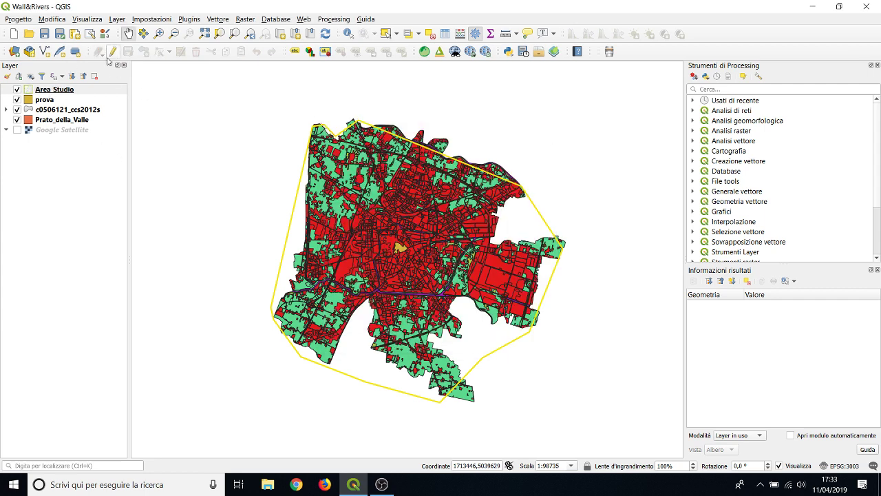
# Add an empty layer group and remove it again.
pyautogui.click(18, 76)
pyautogui.click(39, 173)
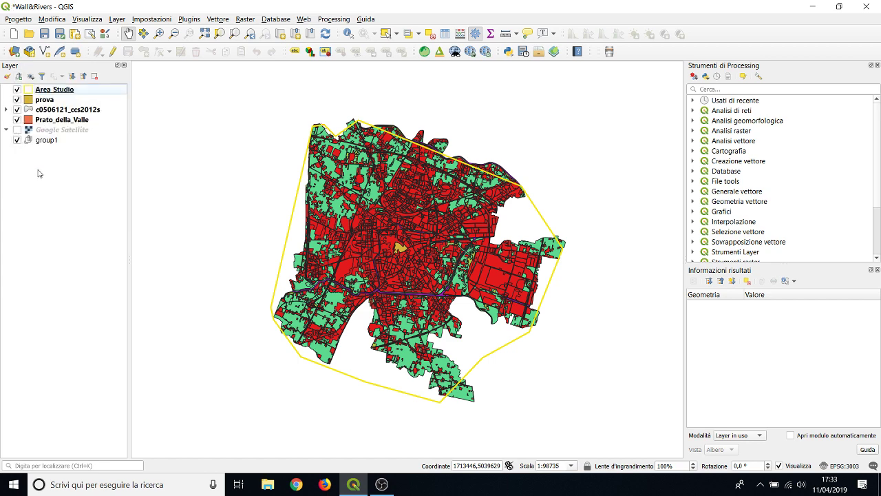
pyautogui.click(41, 141)
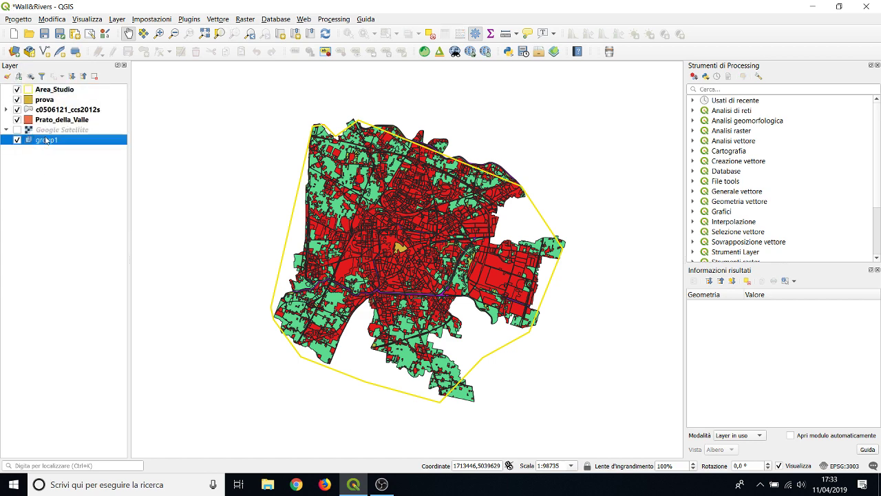
pyautogui.rightClick(20, 138)
pyautogui.click(47, 196)
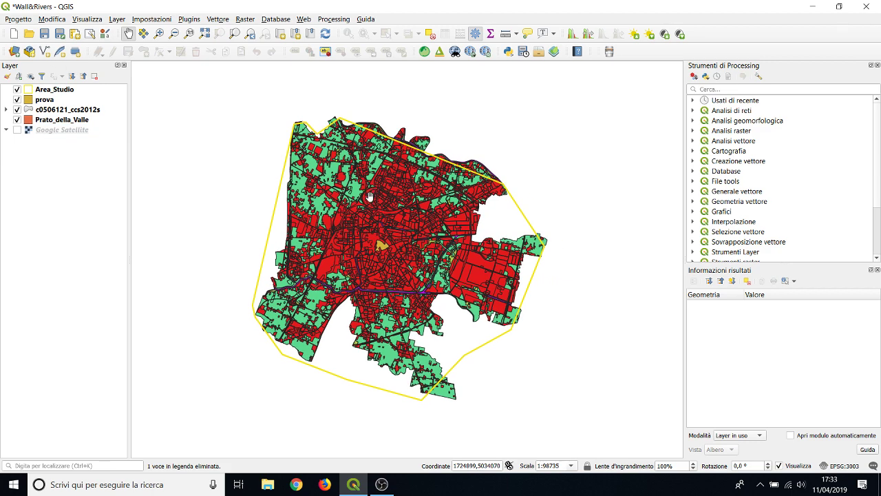
pyautogui.moveTo(374, 200); pyautogui.dragTo(372, 194)
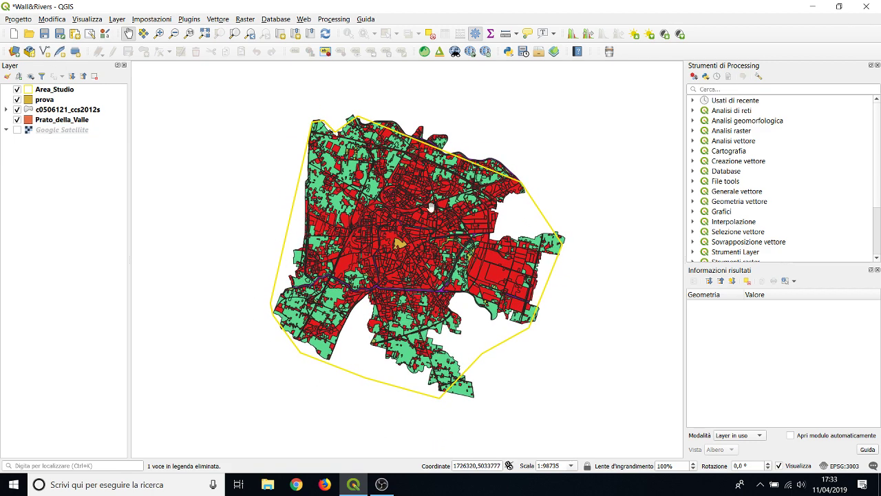
pyautogui.moveTo(430, 249); pyautogui.dragTo(428, 272)
pyautogui.moveTo(375, 257); pyautogui.dragTo(358, 238)
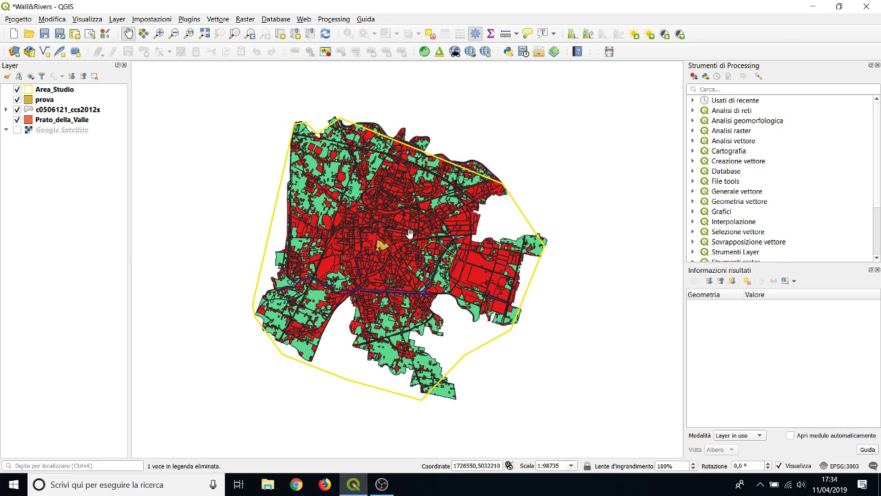
pyautogui.moveTo(440, 266); pyautogui.dragTo(422, 271)
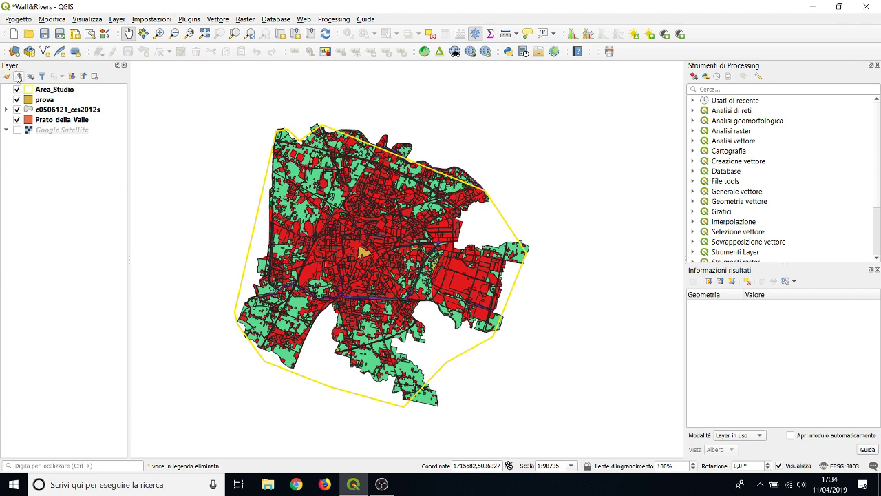
# Create a layer group named Shape and move the prova and Area_Studio layers into it.
pyautogui.click(19, 77)
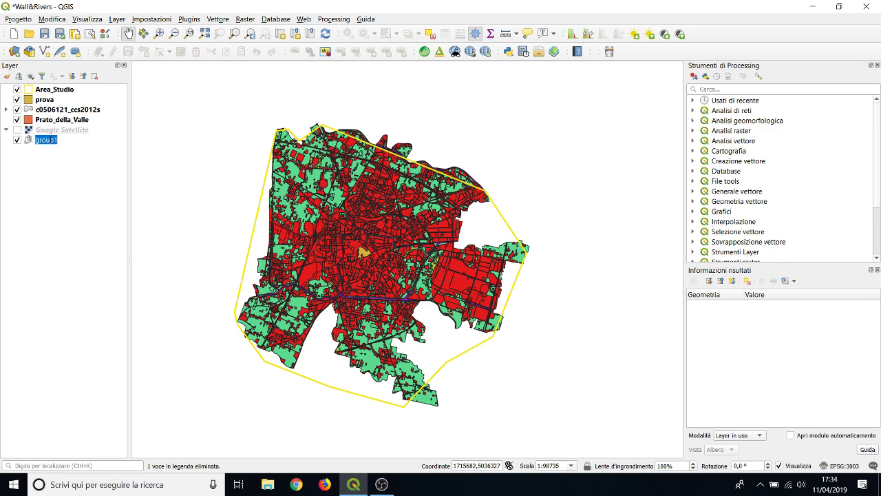
pyautogui.press('BackSpace')
pyautogui.write('Shape')
pyautogui.press('Return')
pyautogui.moveTo(43, 104); pyautogui.dragTo(48, 145)
pyautogui.moveTo(40, 93); pyautogui.dragTo(26, 120)
# Try the Shape group's visibility off and on, and move the c0506121_ccs2012s layer into the group.
pyautogui.click(16, 121)
pyautogui.click(17, 120)
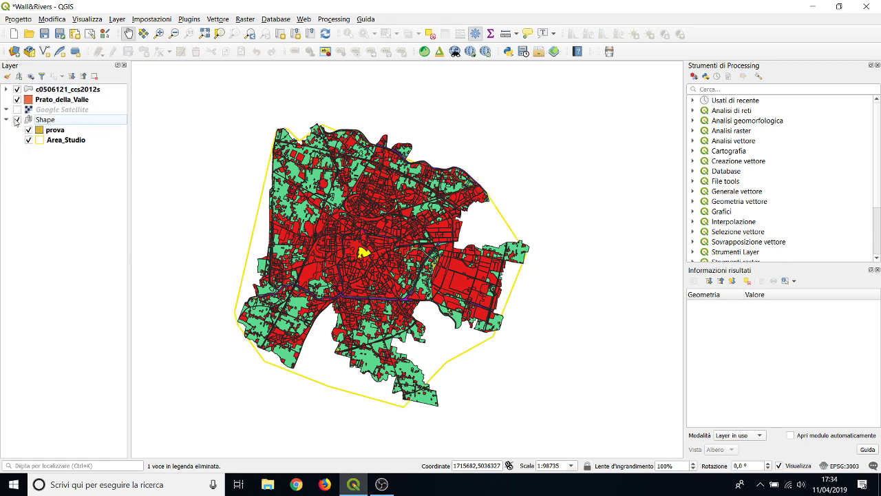
pyautogui.click(17, 120)
pyautogui.click(16, 119)
pyautogui.moveTo(55, 90); pyautogui.dragTo(45, 123)
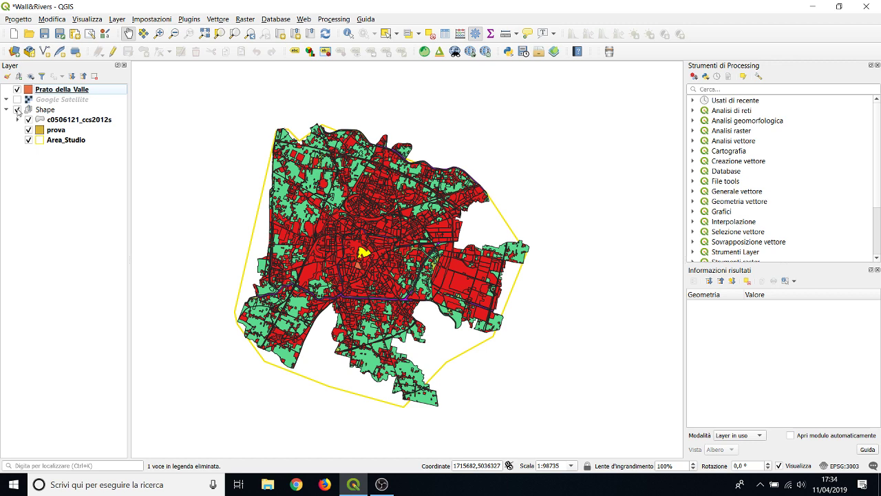
# Hide and show the Shape group to compare the full map with Prato_della_Valle alone, leaving the group visible.
pyautogui.click(17, 109)
pyautogui.doubleClick(29, 90)
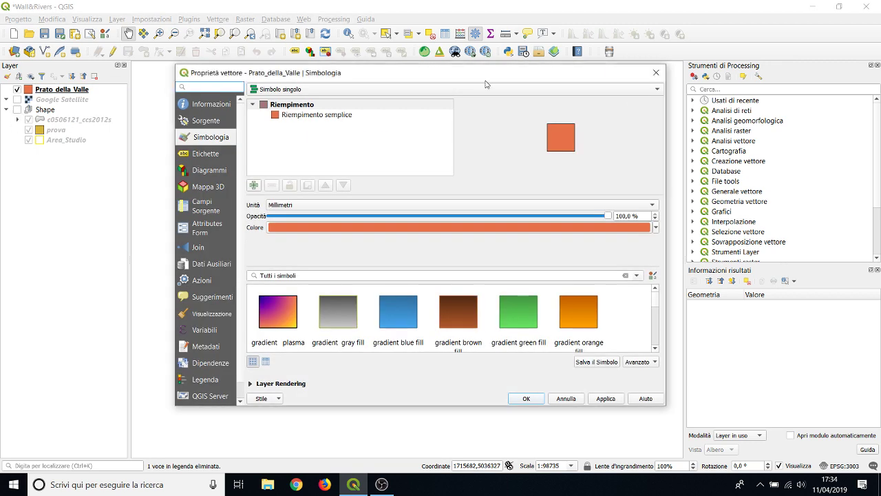
pyautogui.click(651, 71)
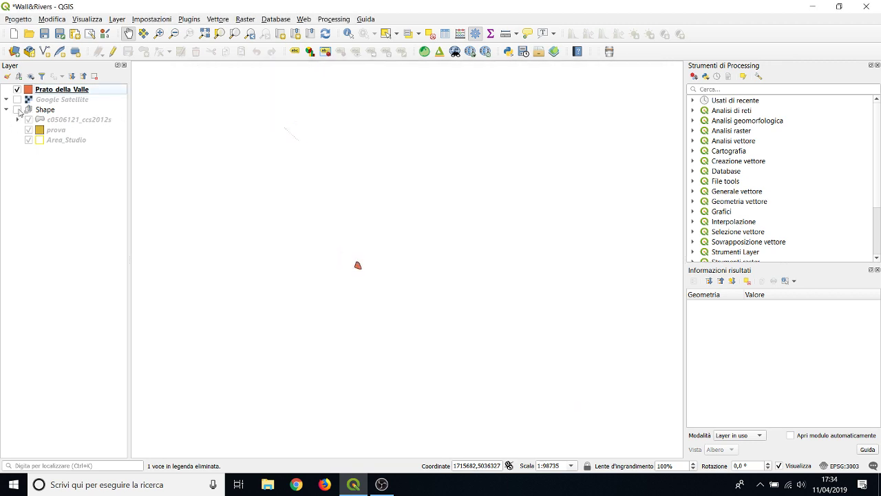
pyautogui.click(18, 110)
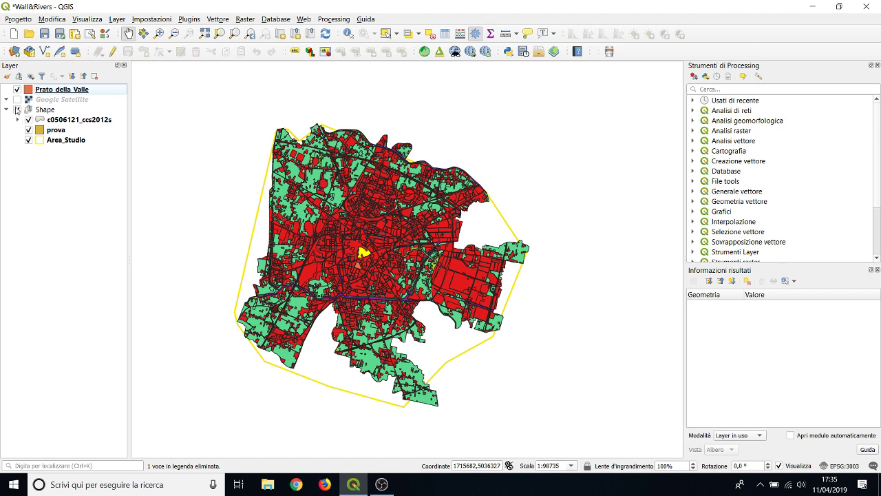
pyautogui.click(17, 109)
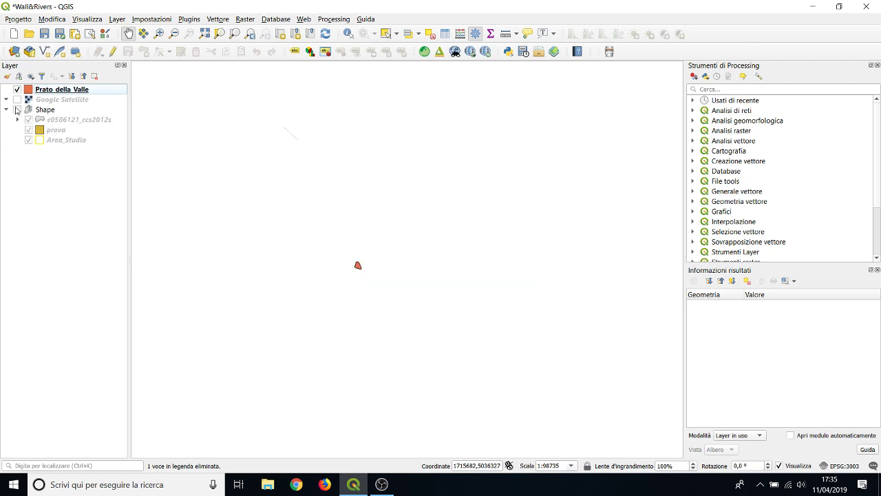
pyautogui.click(17, 109)
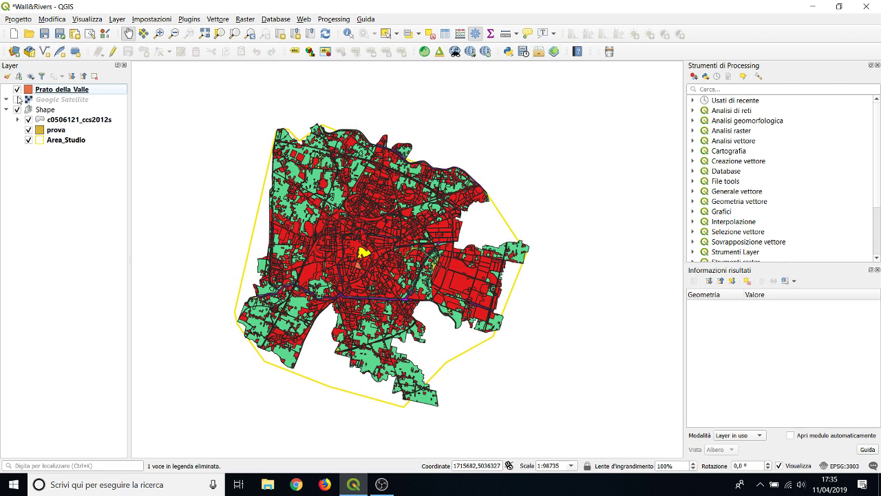
pyautogui.click(18, 109)
pyautogui.click(18, 109)
# Open the label settings in the properties of the c0506121_ccs2012s layer.
pyautogui.rightClick(67, 121)
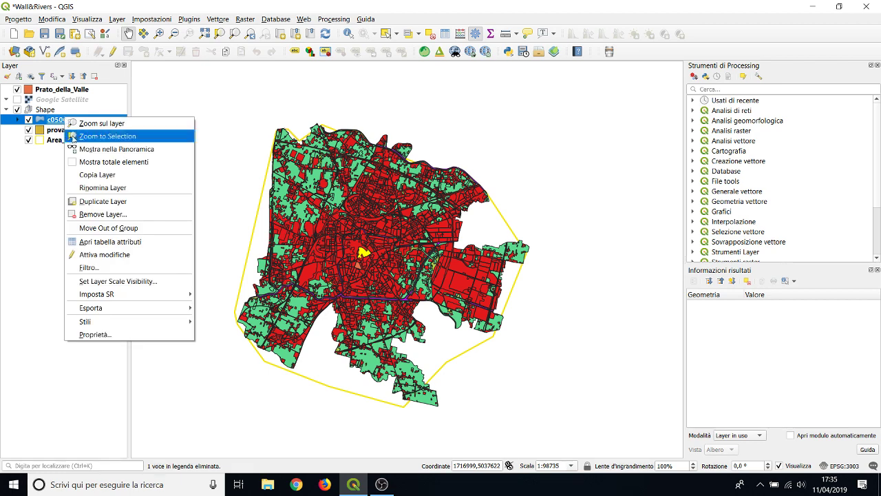
pyautogui.click(104, 335)
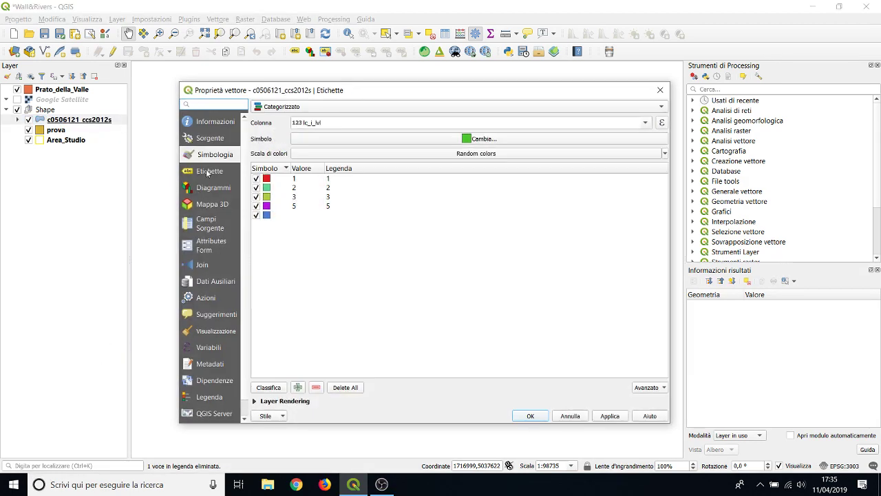
pyautogui.click(207, 172)
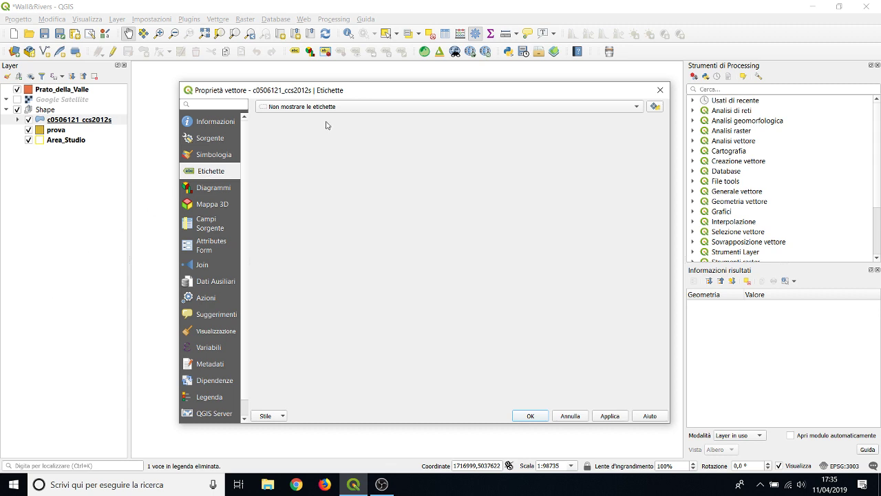
pyautogui.moveTo(506, 90); pyautogui.dragTo(460, 79)
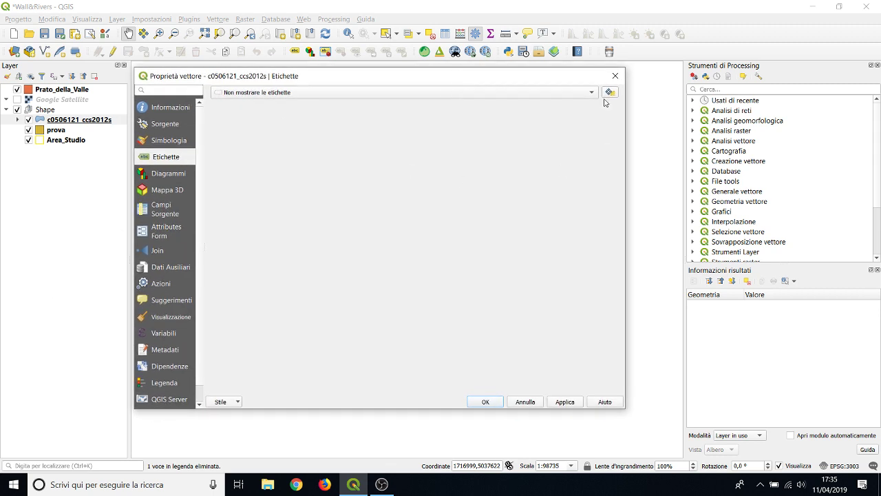
pyautogui.click(162, 143)
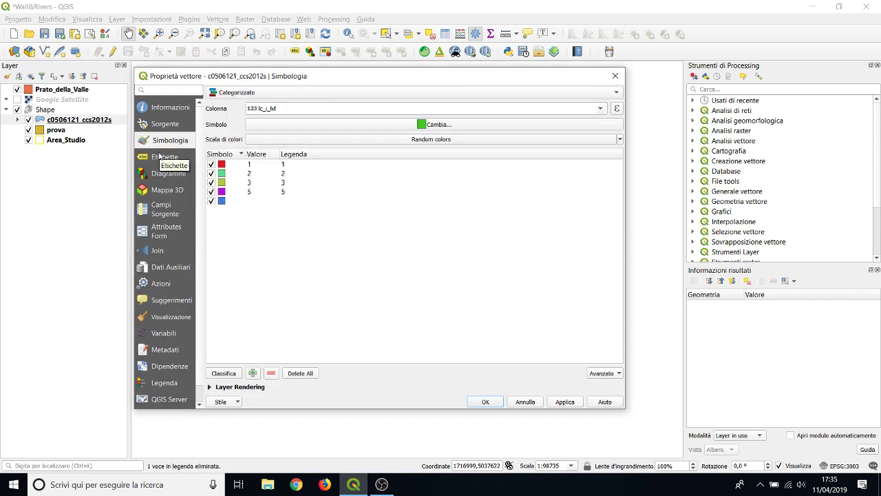
pyautogui.click(159, 157)
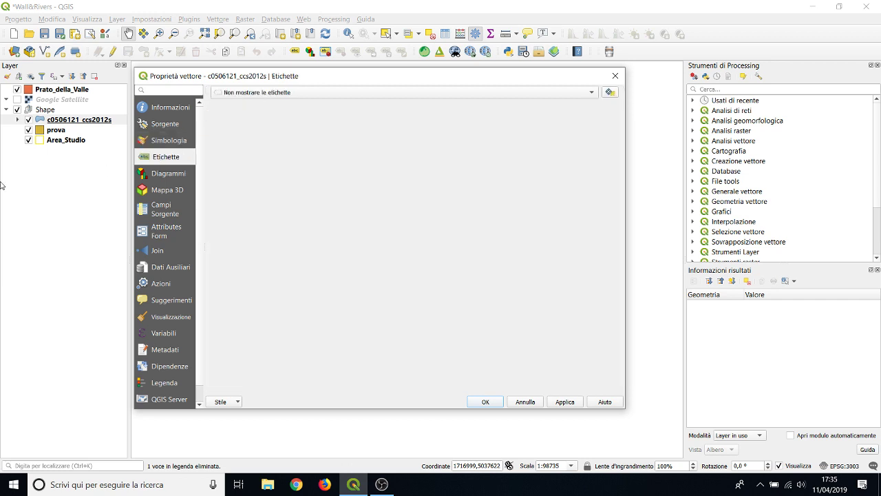
# Enable single labels (Etichette singole) for the layer using the legenda field, and apply the settings.
pyautogui.click(593, 92)
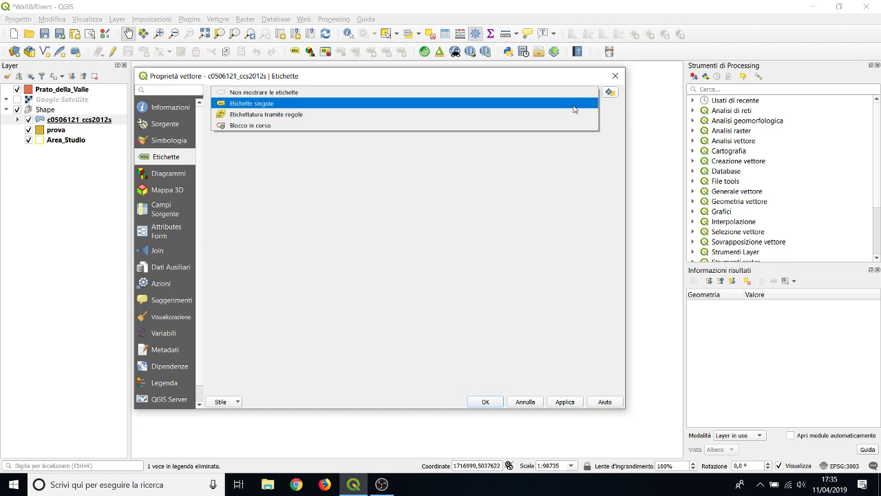
pyautogui.click(572, 105)
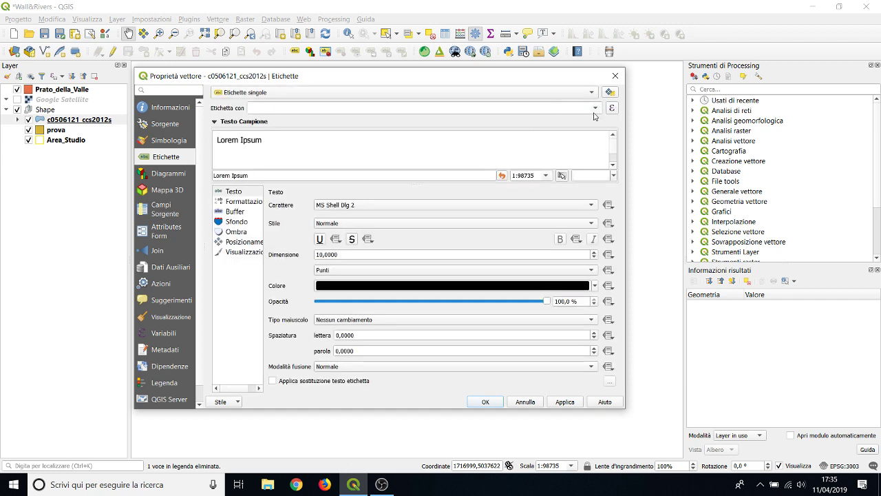
pyautogui.click(595, 110)
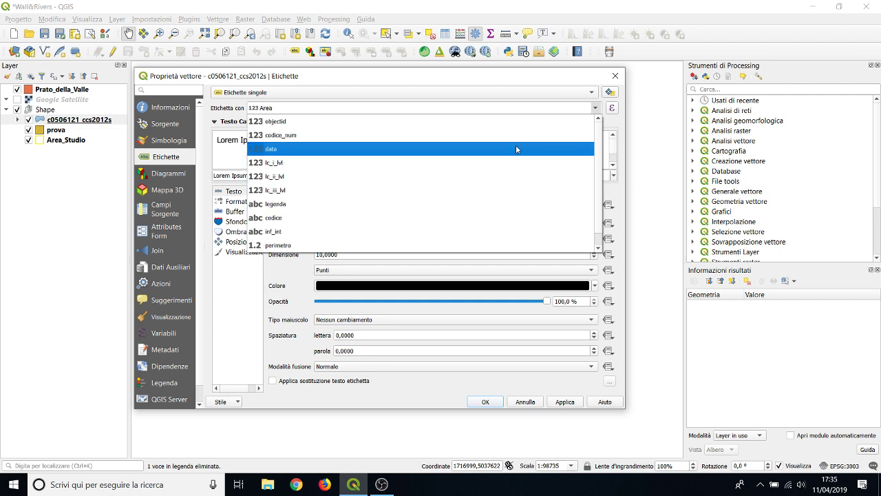
pyautogui.click(488, 205)
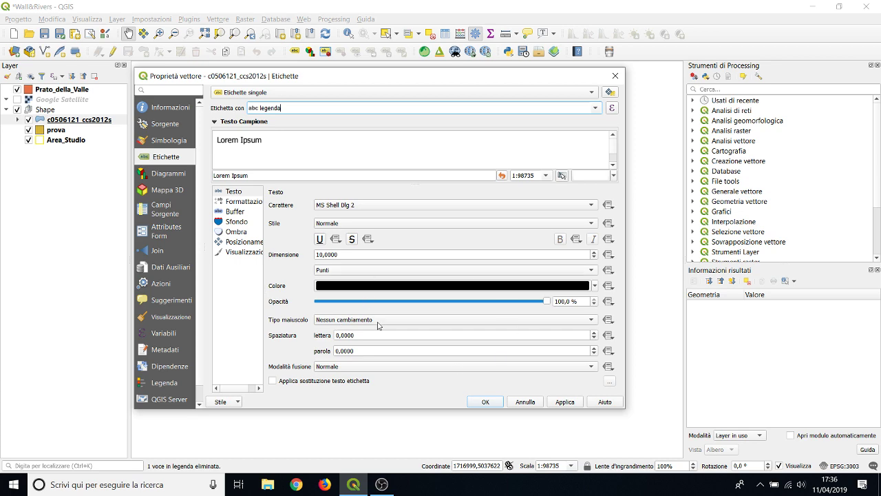
pyautogui.click(564, 402)
pyautogui.click(485, 401)
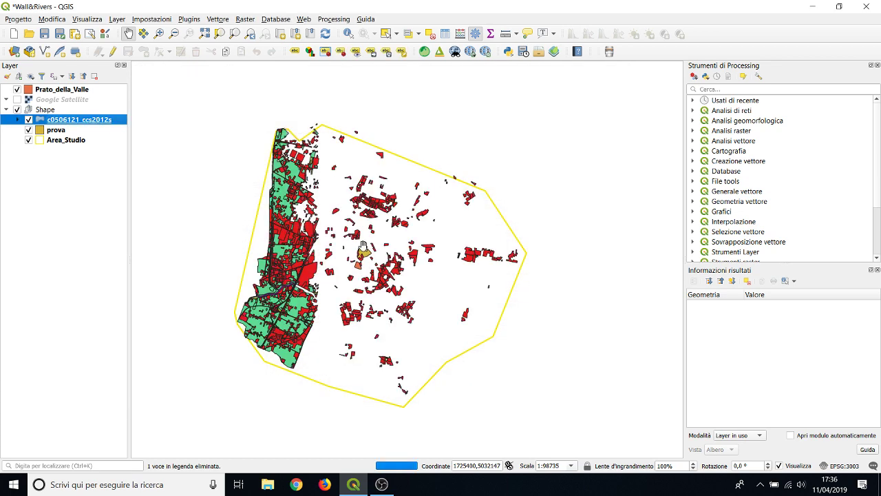
# Move the c0506121_ccs2012s layer out of the Shape group, placing it directly above the group.
pyautogui.scroll(-3, 356, 249)
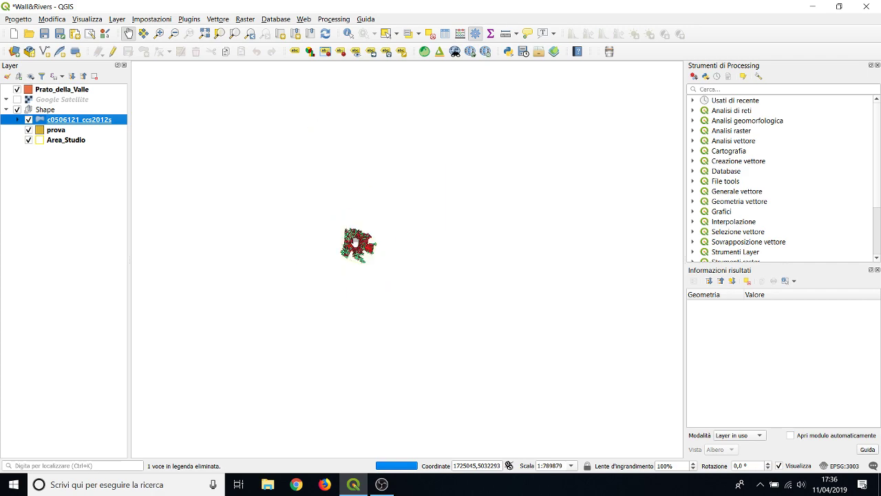
pyautogui.scroll(6, 356, 244)
pyautogui.scroll(-1, 356, 240)
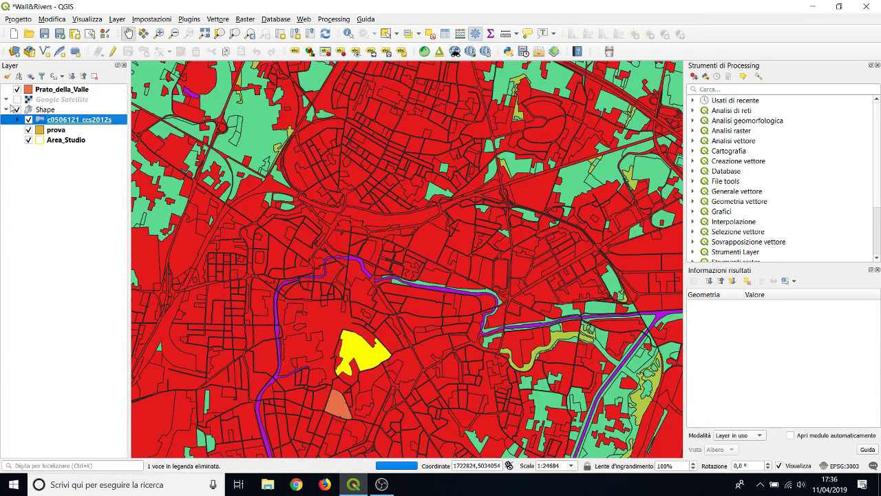
pyautogui.moveTo(46, 122); pyautogui.dragTo(42, 108)
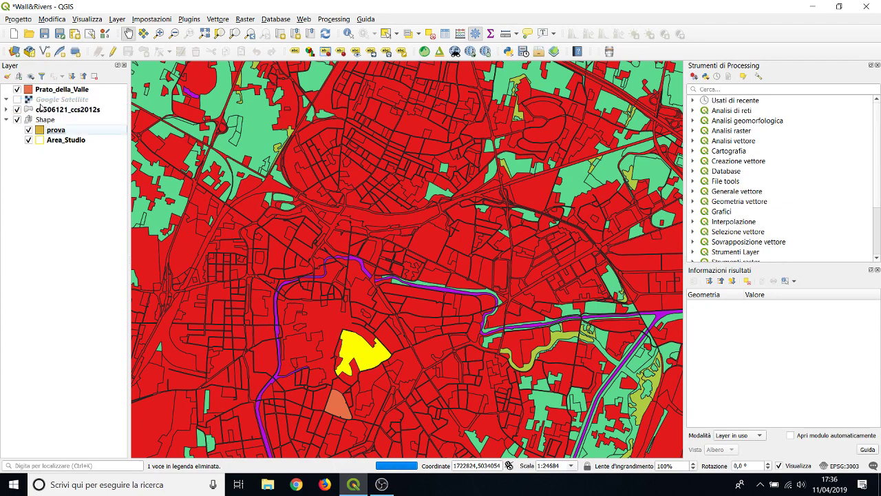
# Reselect legenda as the label field of the c0506121_ccs2012s layer and apply the label settings again.
pyautogui.rightClick(43, 108)
pyautogui.press('Escape')
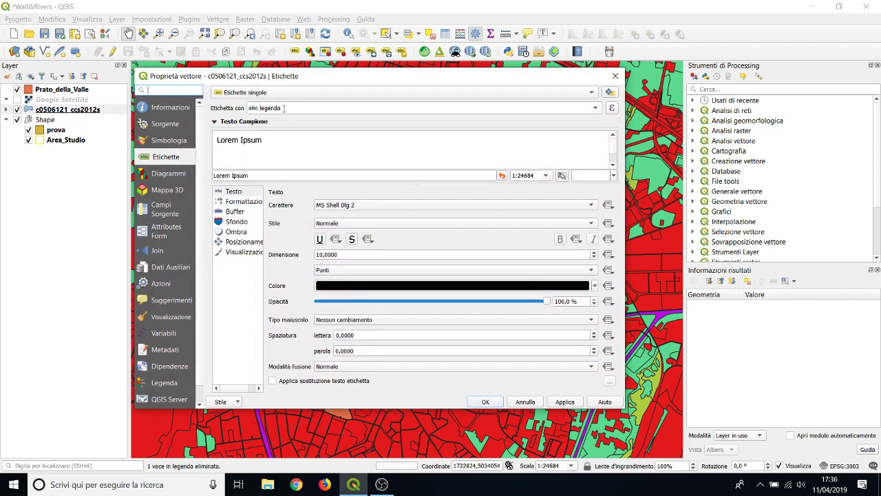
pyautogui.click(596, 109)
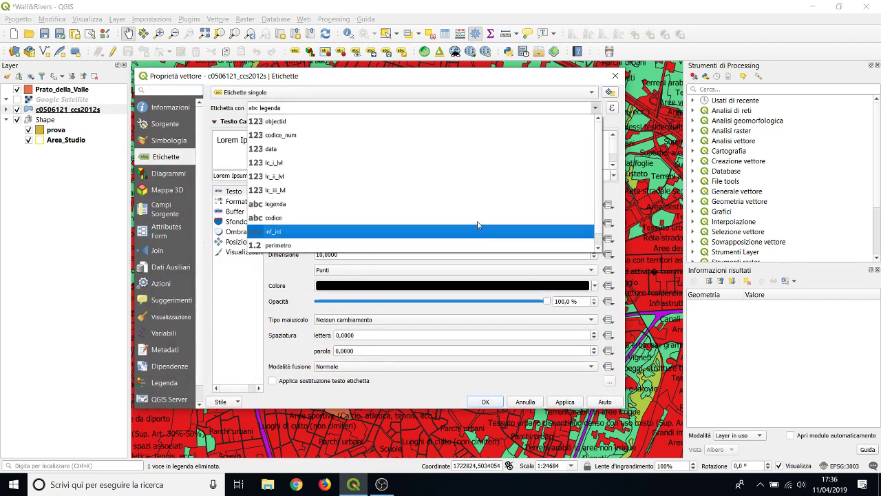
pyautogui.click(472, 209)
pyautogui.click(565, 402)
pyautogui.click(485, 401)
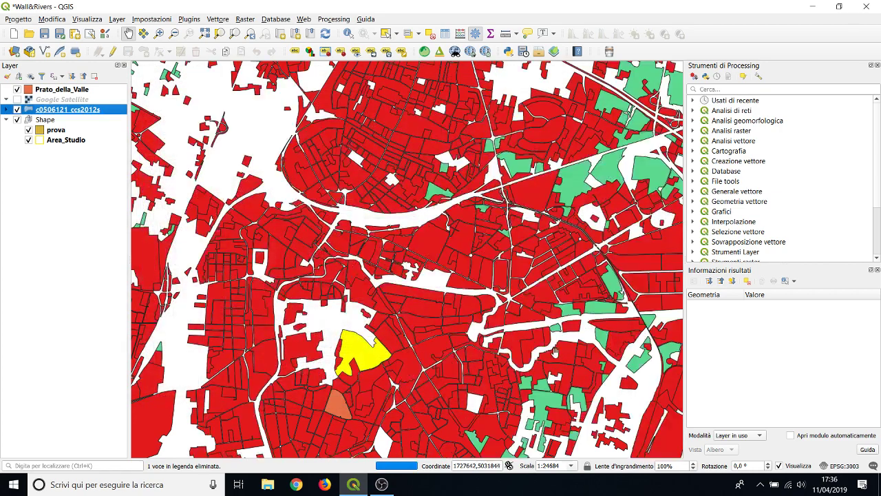
# Reopen the c0506121_ccs2012s layer's properties, reapply the existing label settings and return to the map.
pyautogui.moveTo(538, 337); pyautogui.dragTo(506, 265)
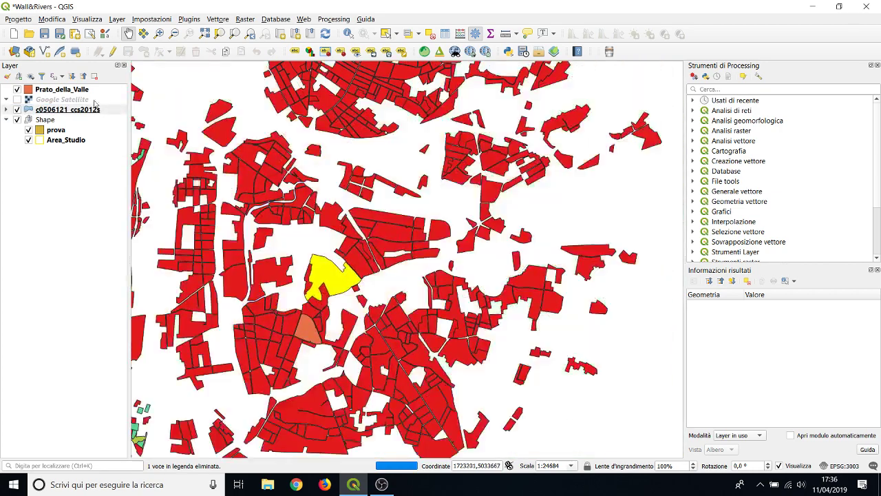
pyautogui.rightClick(35, 110)
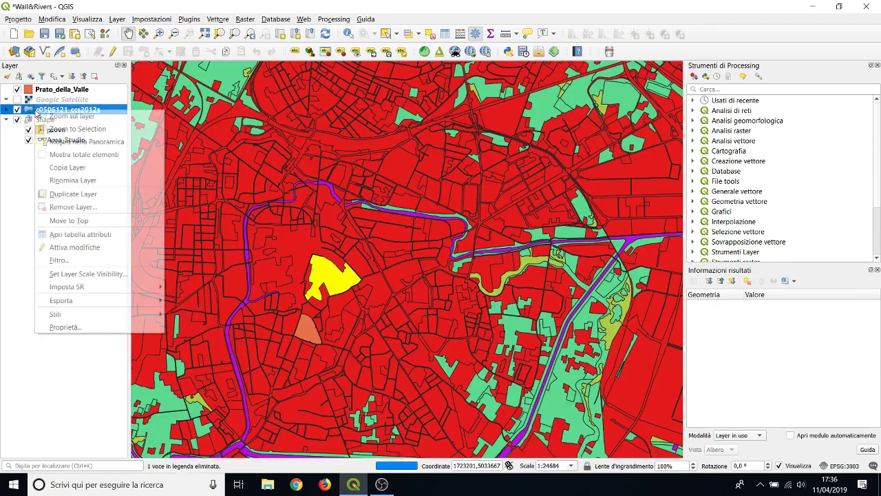
pyautogui.click(115, 326)
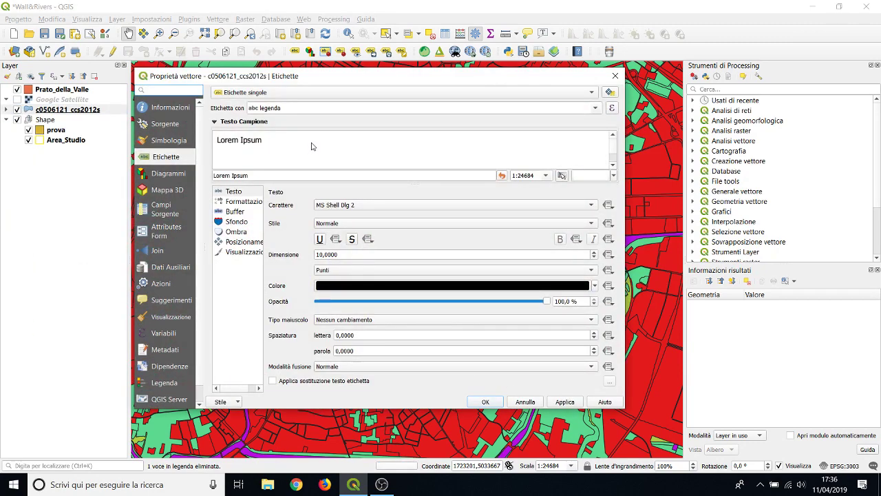
pyautogui.click(566, 403)
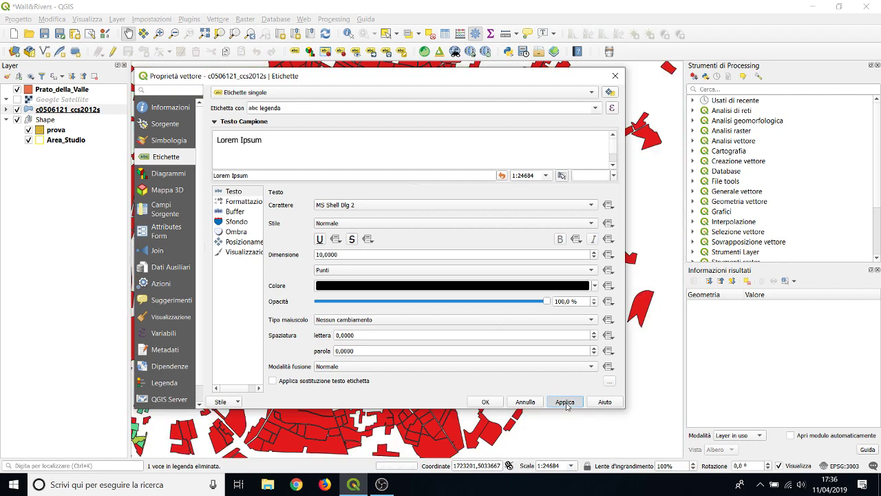
pyautogui.click(486, 402)
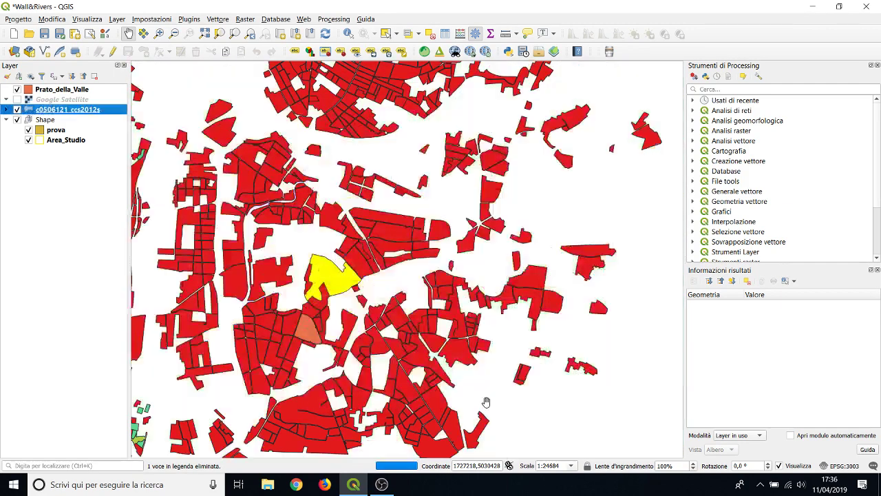
# Hide the Shape group and check the land-cover layer for labels at different map scales.
pyautogui.click(18, 119)
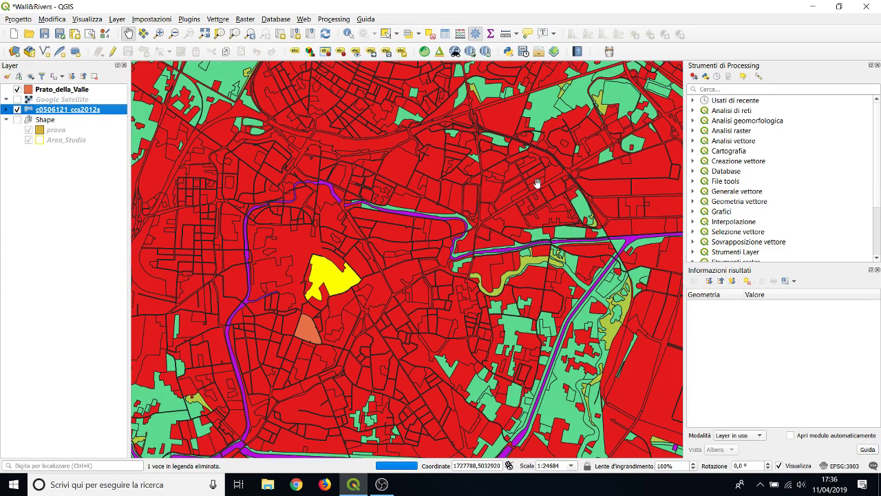
pyautogui.scroll(1, 537, 183)
pyautogui.scroll(-3, 536, 183)
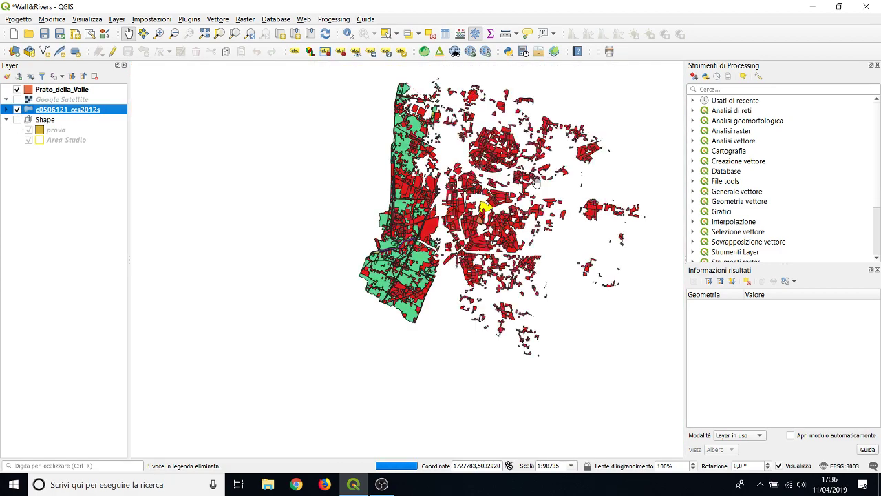
pyautogui.scroll(1, 495, 207)
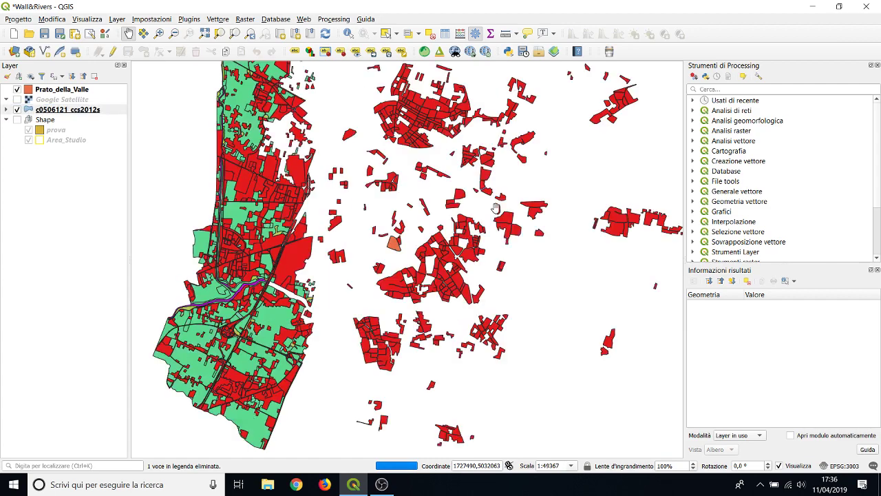
pyautogui.scroll(1, 496, 207)
pyautogui.scroll(-1, 496, 207)
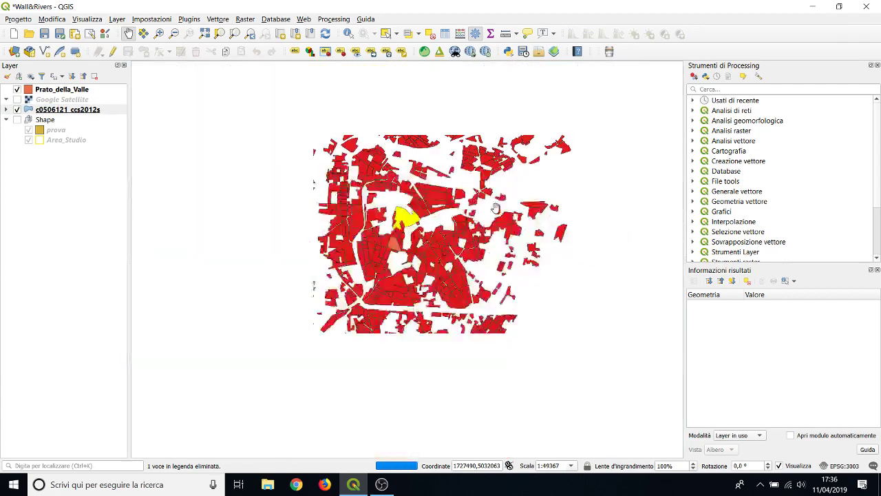
pyautogui.moveTo(495, 207); pyautogui.dragTo(446, 189)
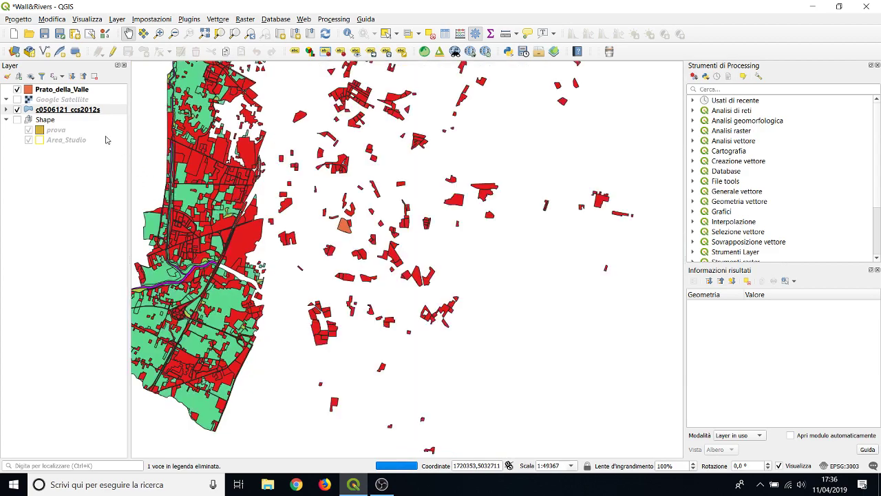
# Reopen the c0506121_ccs2012s label settings, reselect single labels as the labelling mode and apply them.
pyautogui.rightClick(94, 110)
pyautogui.click(144, 334)
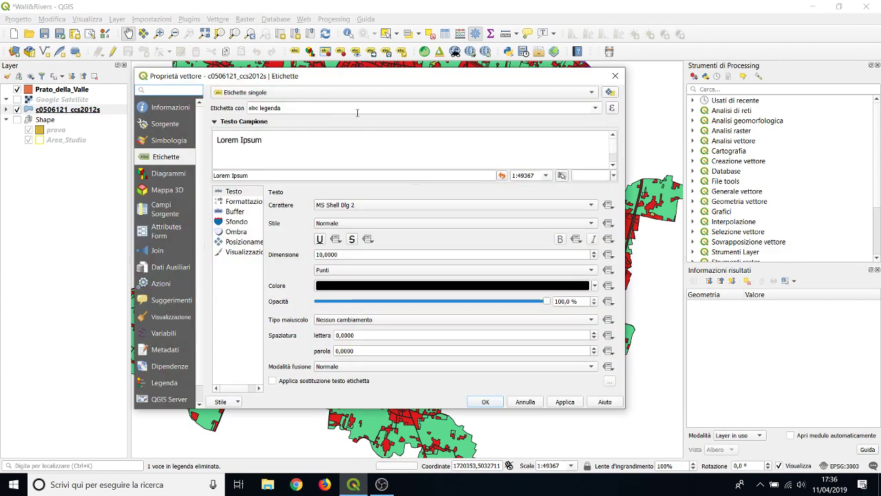
pyautogui.click(354, 93)
pyautogui.click(331, 79)
pyautogui.click(327, 91)
pyautogui.click(322, 103)
pyautogui.click(554, 403)
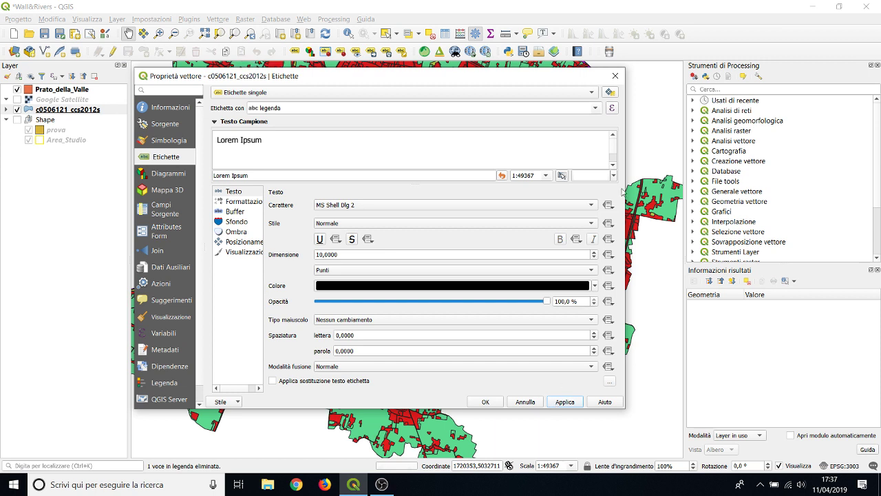
# Set the land-cover layer's label field to objectid, apply it and inspect the map.
pyautogui.click(595, 108)
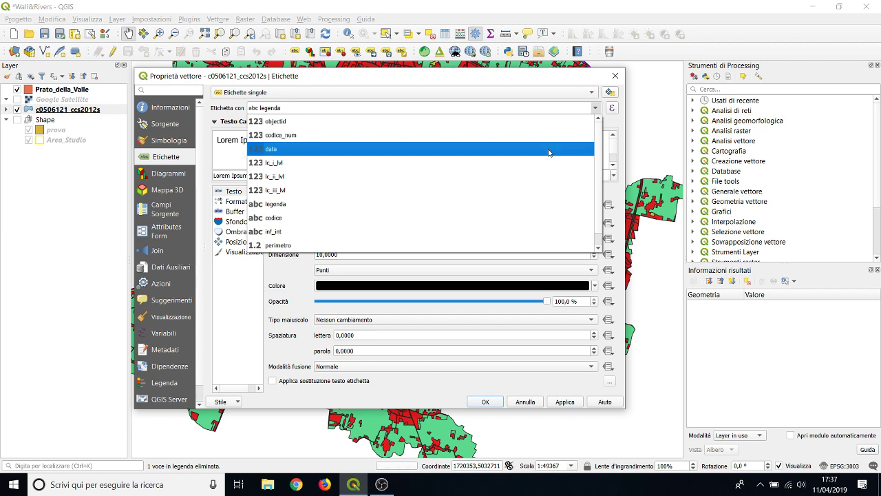
pyautogui.click(537, 122)
pyautogui.click(573, 405)
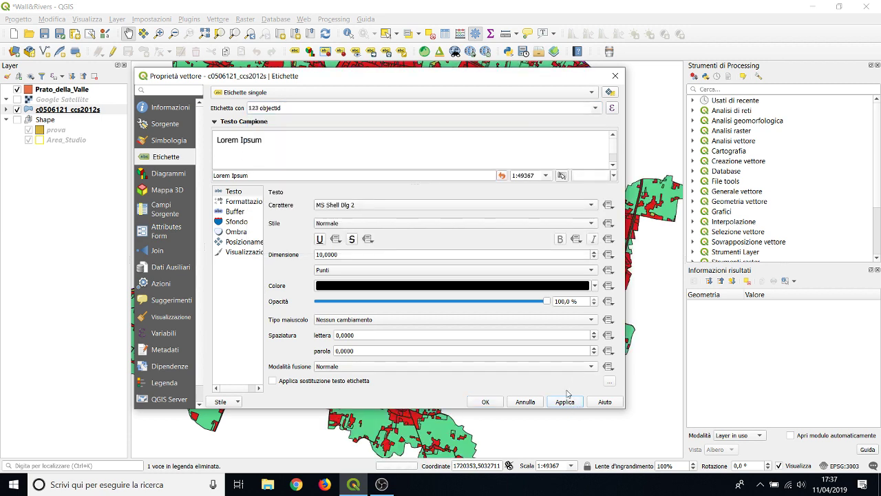
pyautogui.click(485, 402)
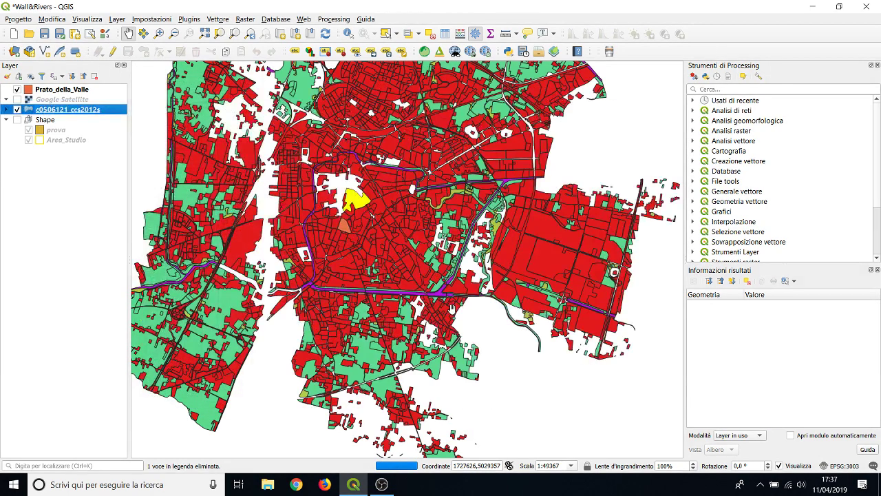
pyautogui.moveTo(268, 289); pyautogui.dragTo(300, 274)
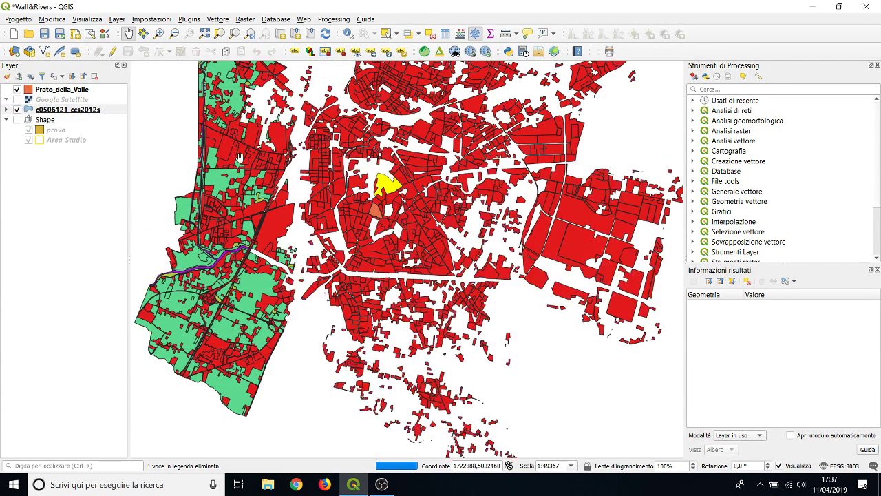
pyautogui.moveTo(350, 178); pyautogui.dragTo(332, 287)
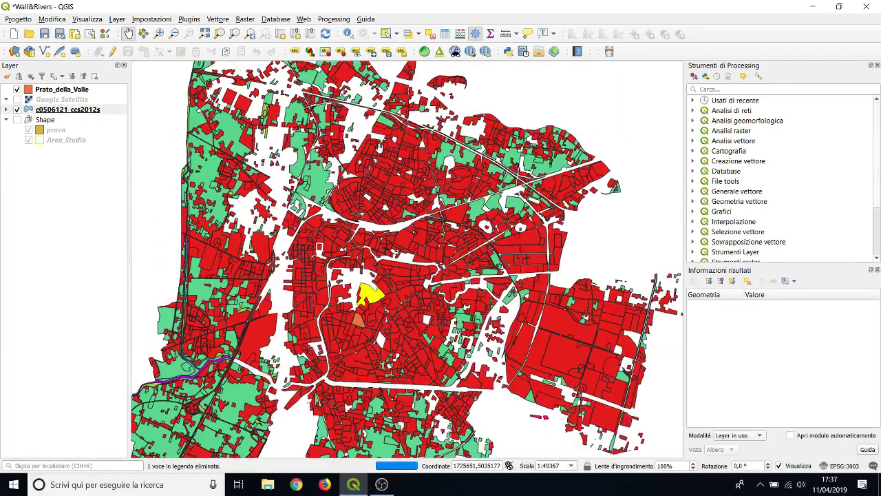
# Reopen the c0506121_ccs2012s label settings and reapply single labels based on the objectid field.
pyautogui.click(85, 112)
pyautogui.rightClick(85, 111)
pyautogui.click(4, 264)
pyautogui.rightClick(81, 102)
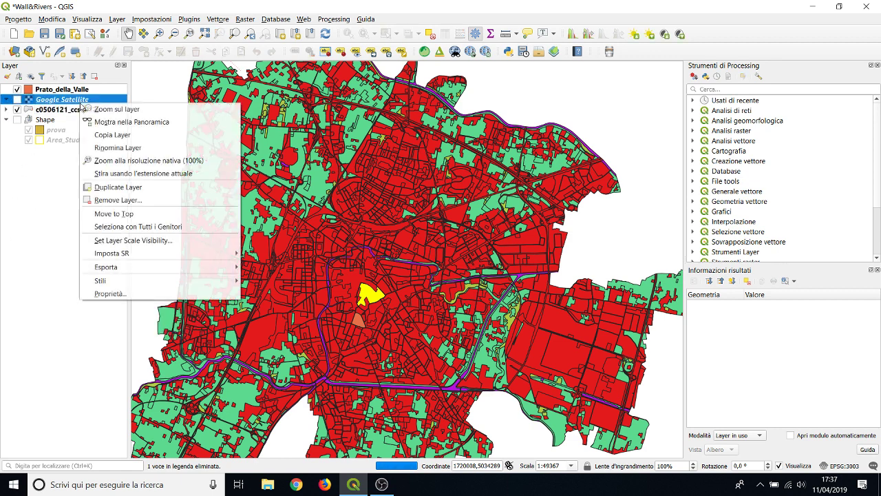
pyautogui.click(77, 119)
pyautogui.rightClick(77, 117)
pyautogui.rightClick(76, 112)
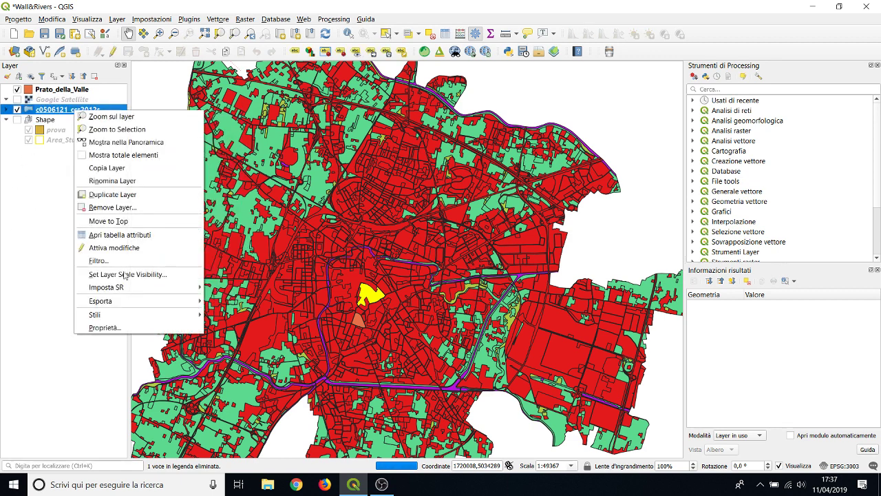
pyautogui.click(105, 327)
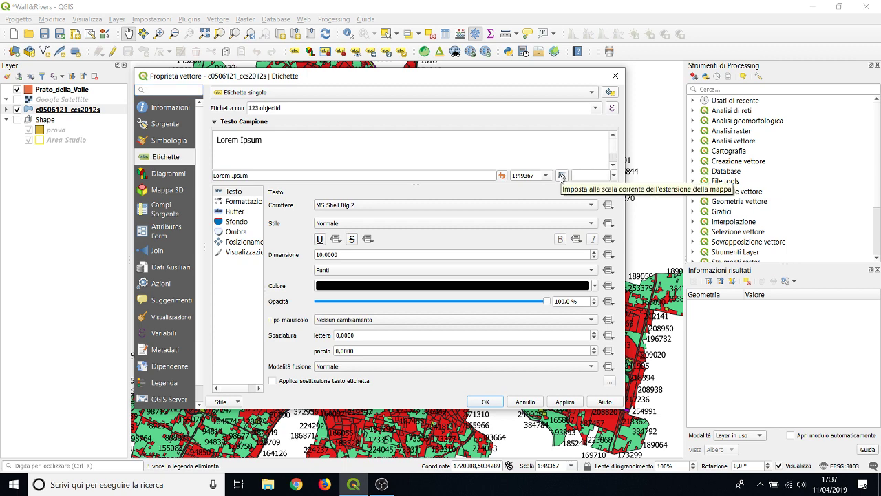
pyautogui.click(551, 403)
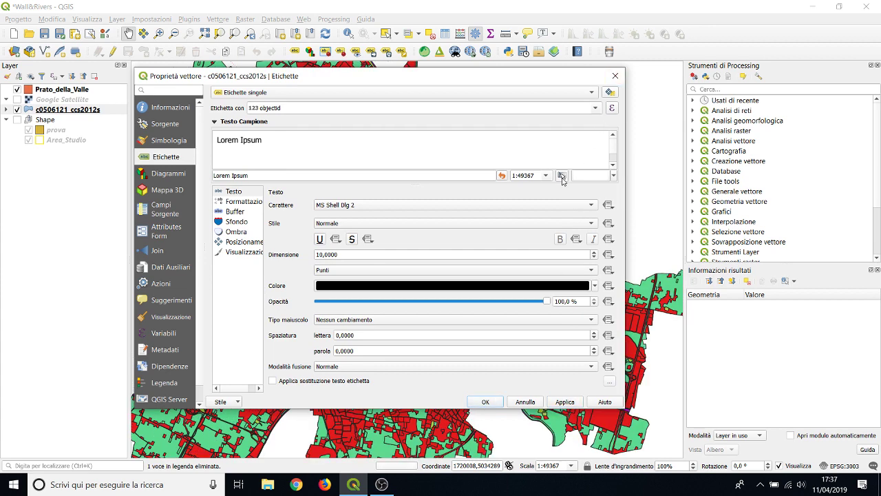
pyautogui.click(565, 403)
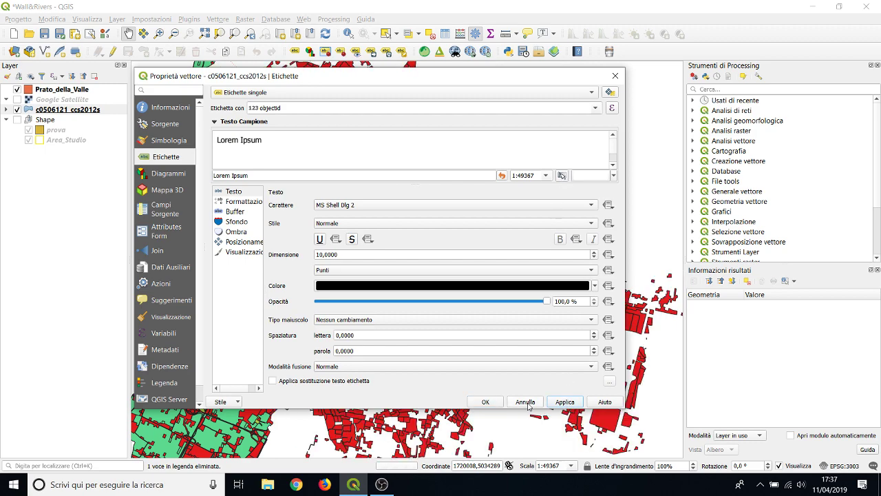
pyautogui.click(485, 402)
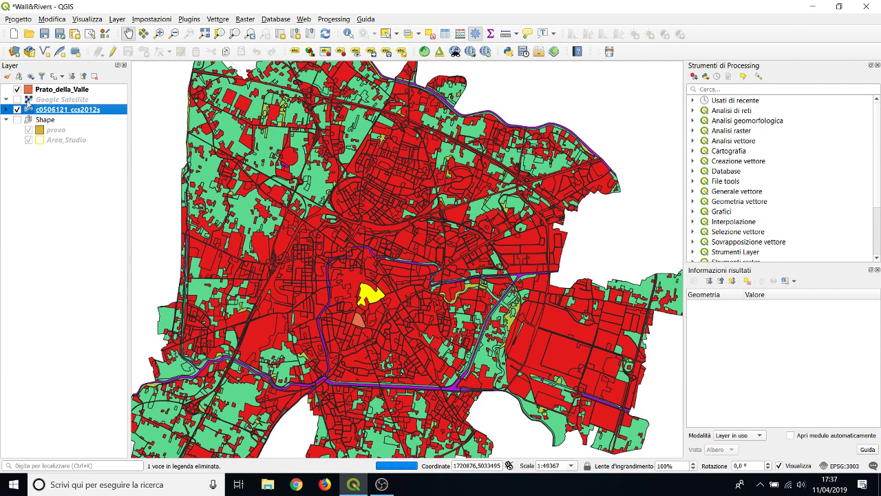
# Hide the c0506121_ccs2012s layer and show the Google Satellite basemap.
pyautogui.click(17, 110)
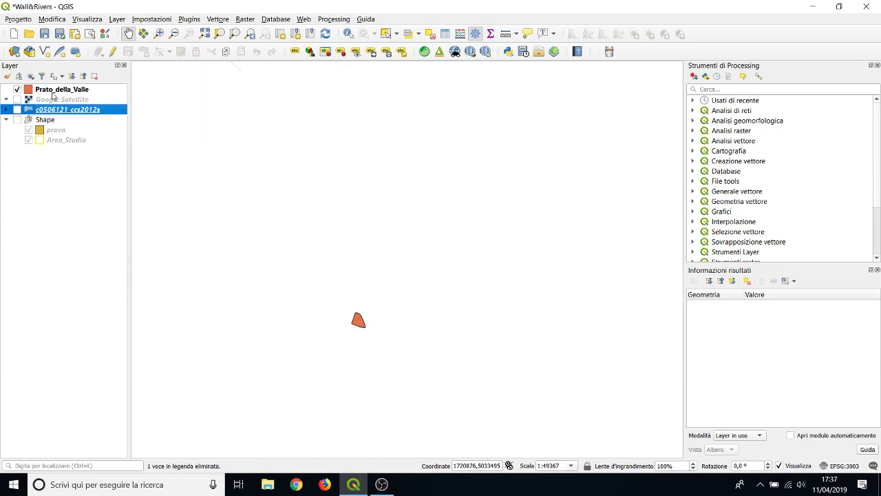
pyautogui.click(24, 100)
pyautogui.click(17, 99)
# Enable single labels on the Prato_della_Valle layer using the legenda field and apply them.
pyautogui.rightClick(39, 89)
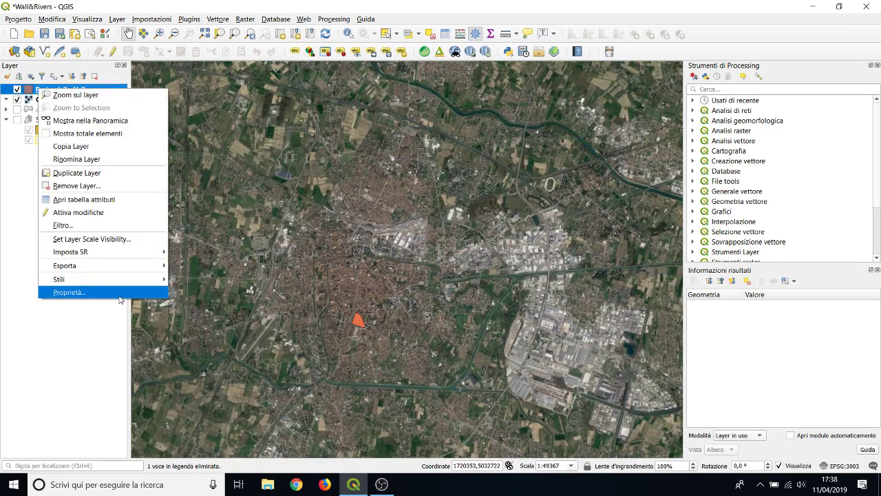
pyautogui.click(120, 294)
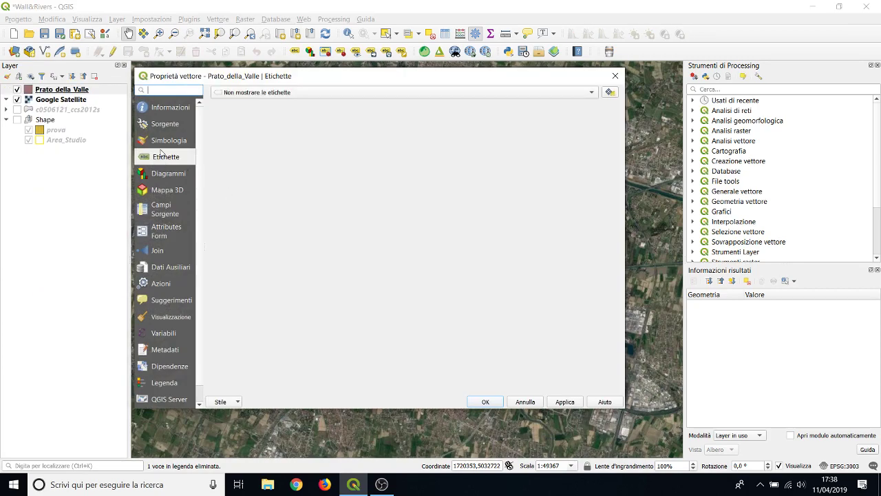
pyautogui.click(466, 94)
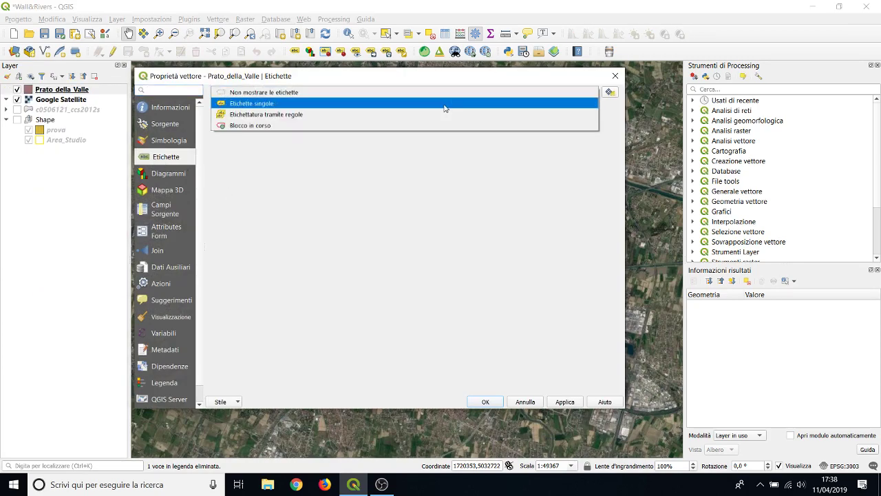
pyautogui.press('Escape')
pyautogui.press('Down')
pyautogui.click(596, 108)
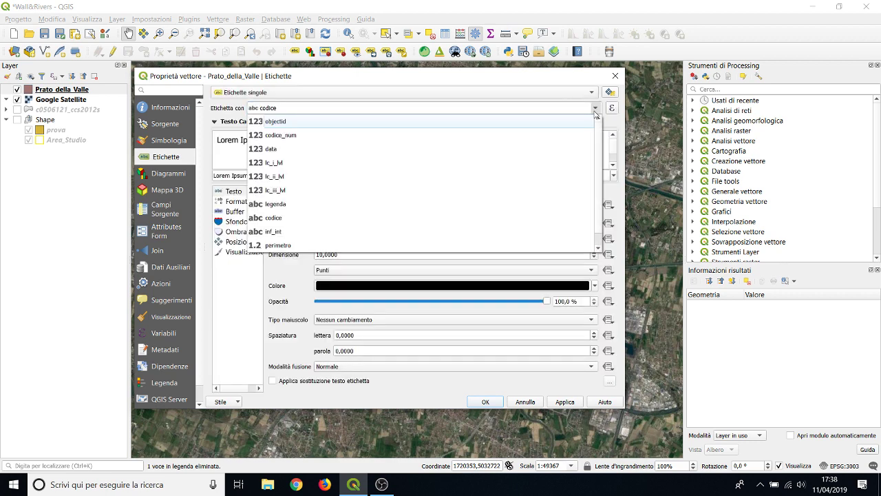
pyautogui.click(553, 205)
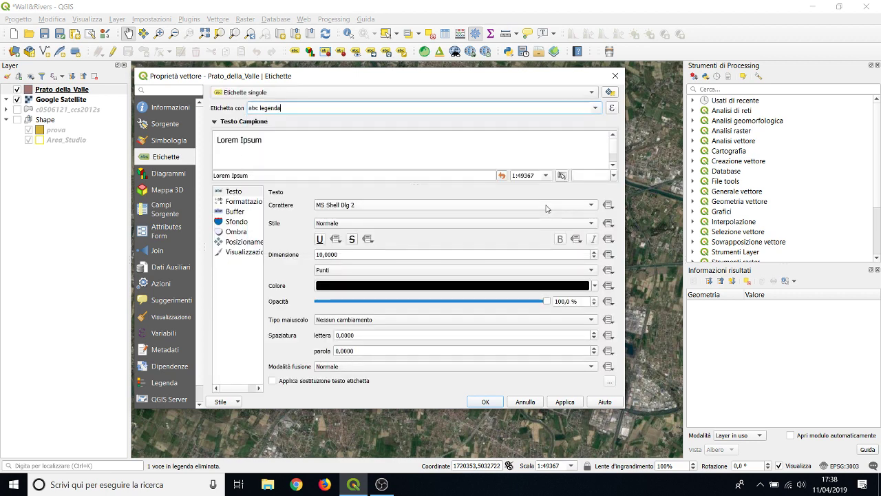
pyautogui.click(565, 401)
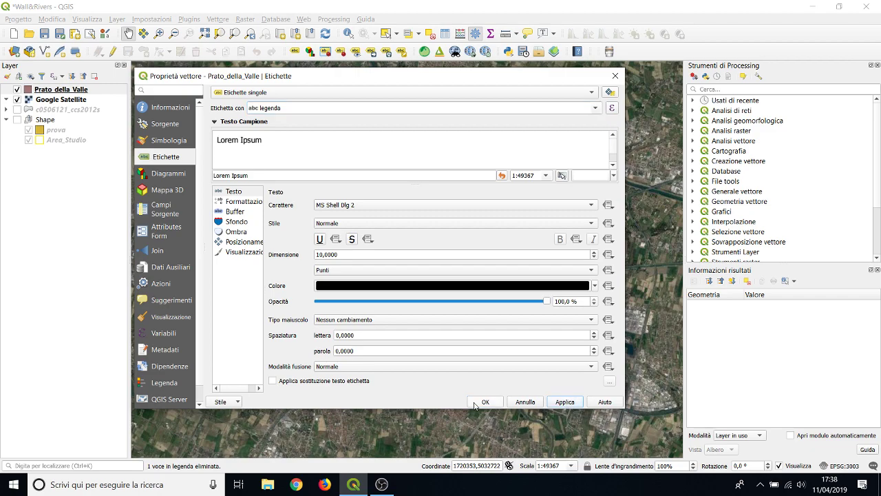
pyautogui.click(485, 401)
# Inspect the Prato_della_Valle polygon's label up close on the map and hide the Google Satellite basemap.
pyautogui.scroll(-2, 352, 323)
pyautogui.scroll(6, 352, 323)
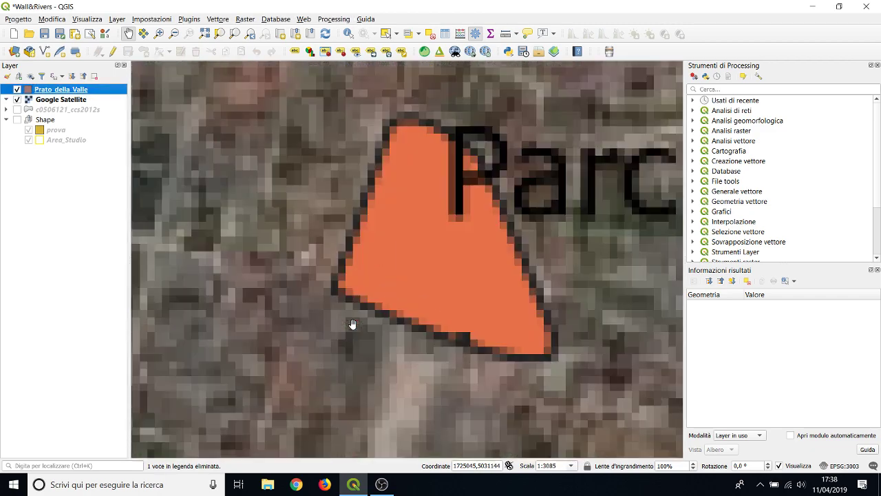
pyautogui.moveTo(477, 278); pyautogui.dragTo(443, 285)
pyautogui.scroll(1, 442, 284)
pyautogui.scroll(-2, 442, 284)
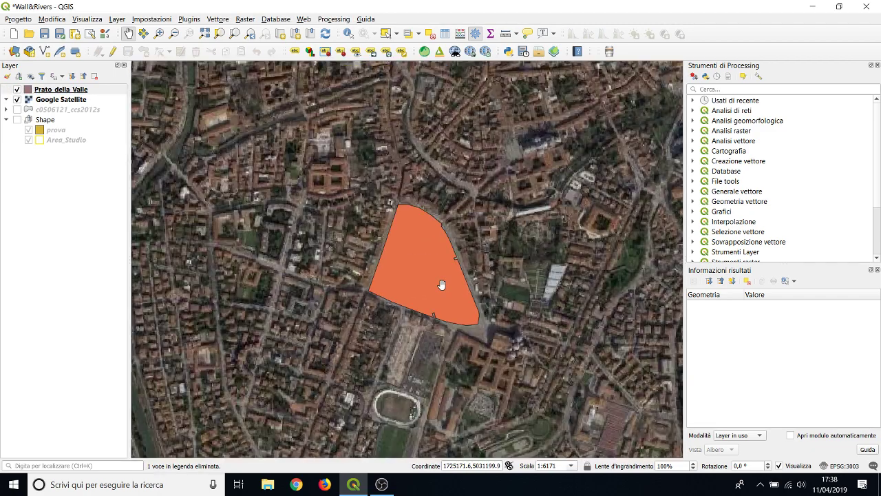
pyautogui.moveTo(442, 284); pyautogui.dragTo(389, 297)
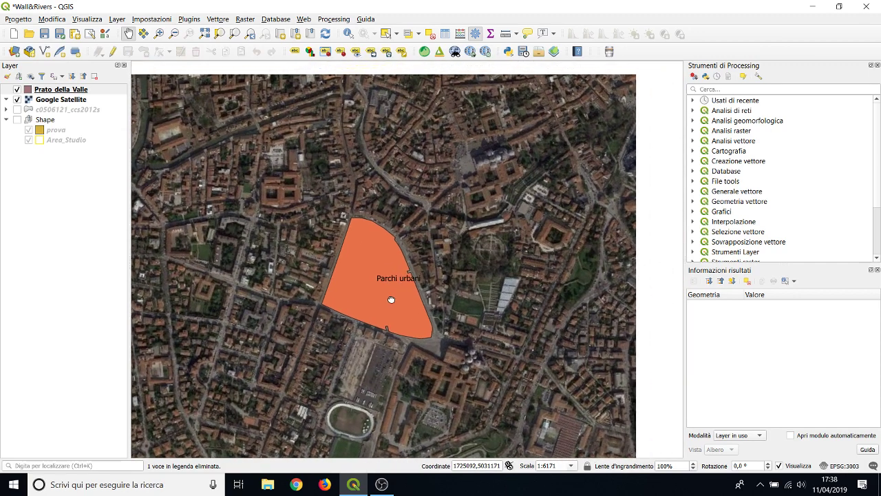
pyautogui.click(17, 99)
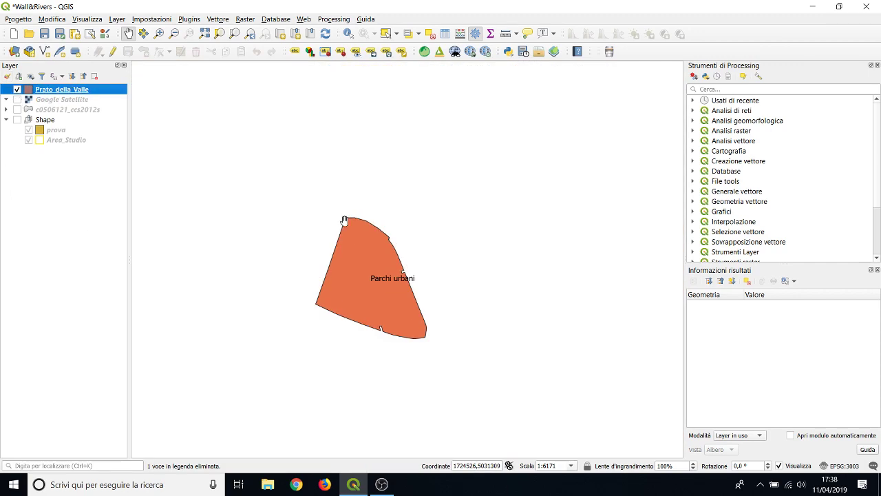
# Reopen the Prato_della_Valle layer's label settings.
pyautogui.doubleClick(18, 91)
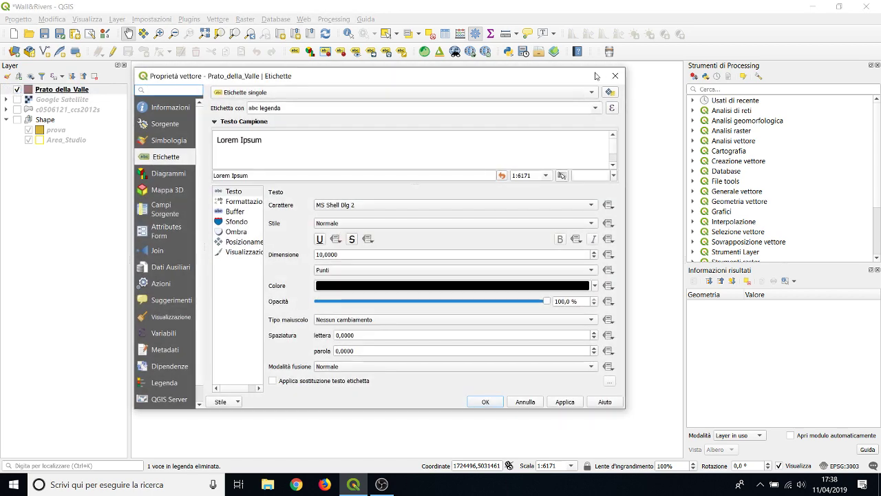